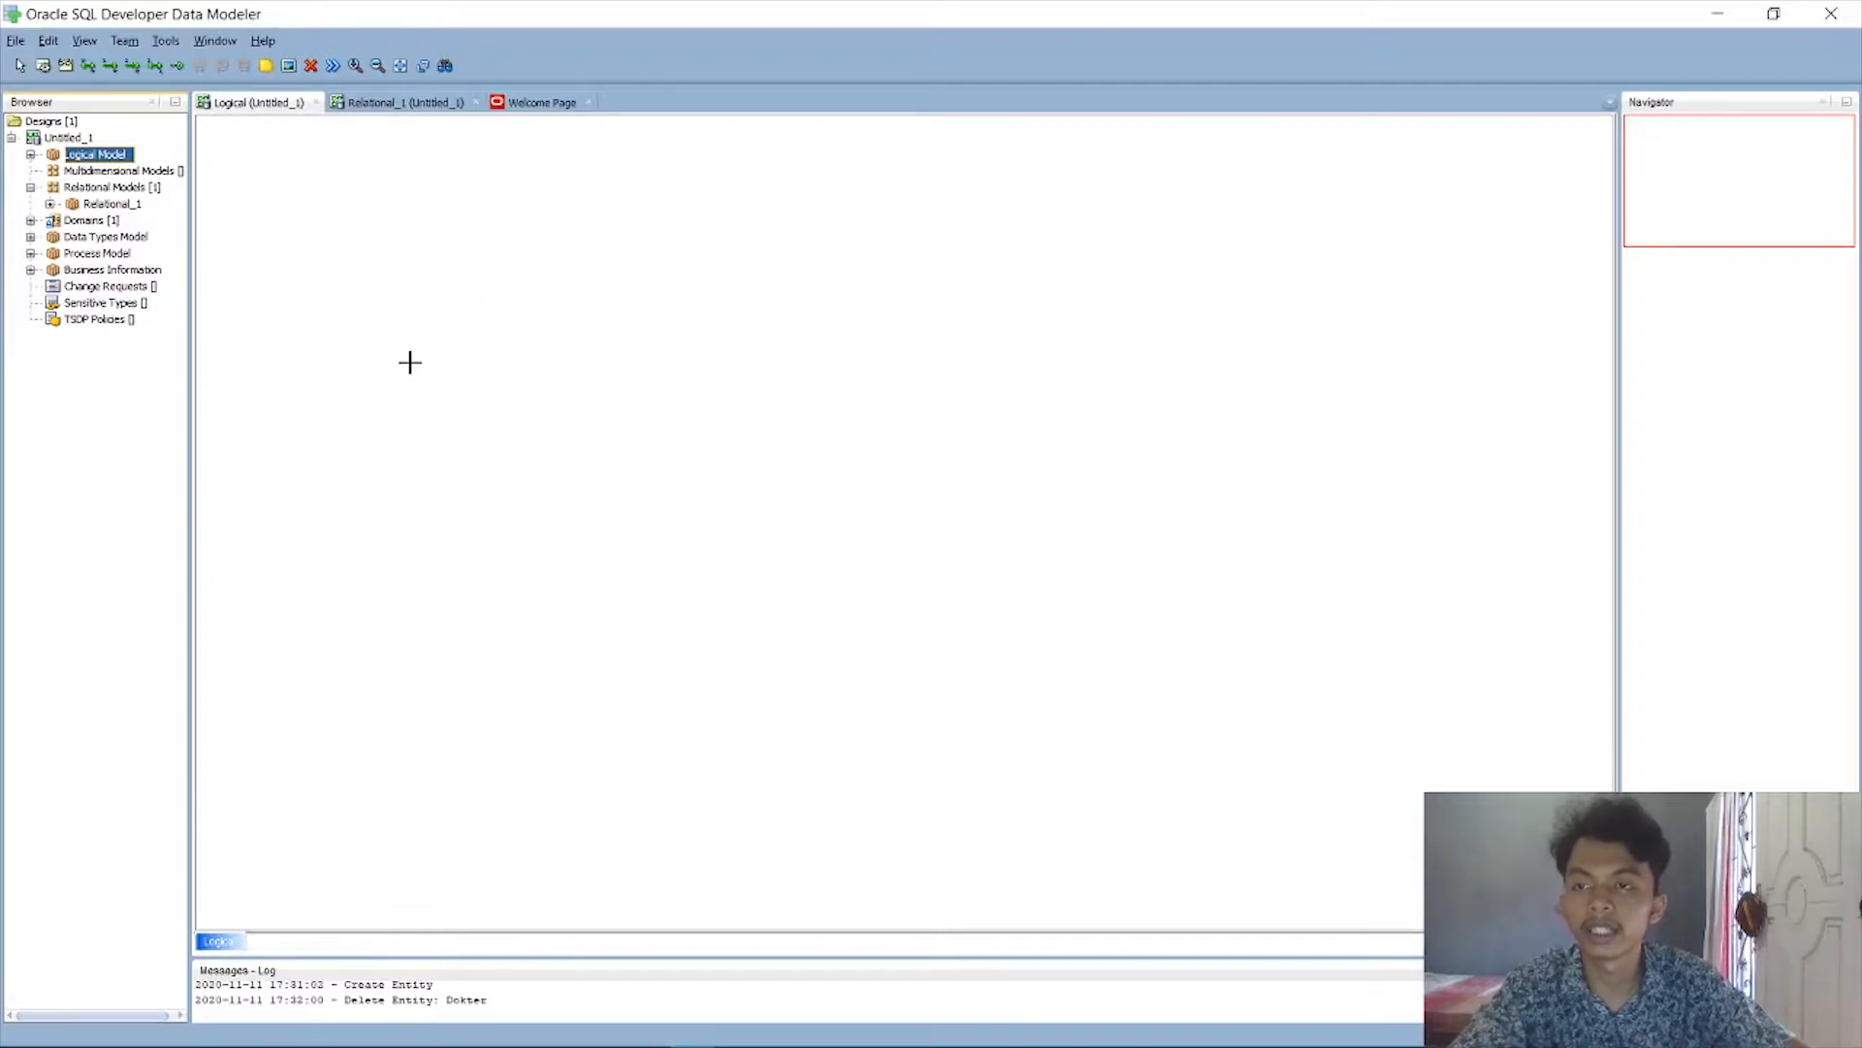
# Create an entity in the upper-left area of the logical diagram and name it Dokter.
pyautogui.click(405, 275)
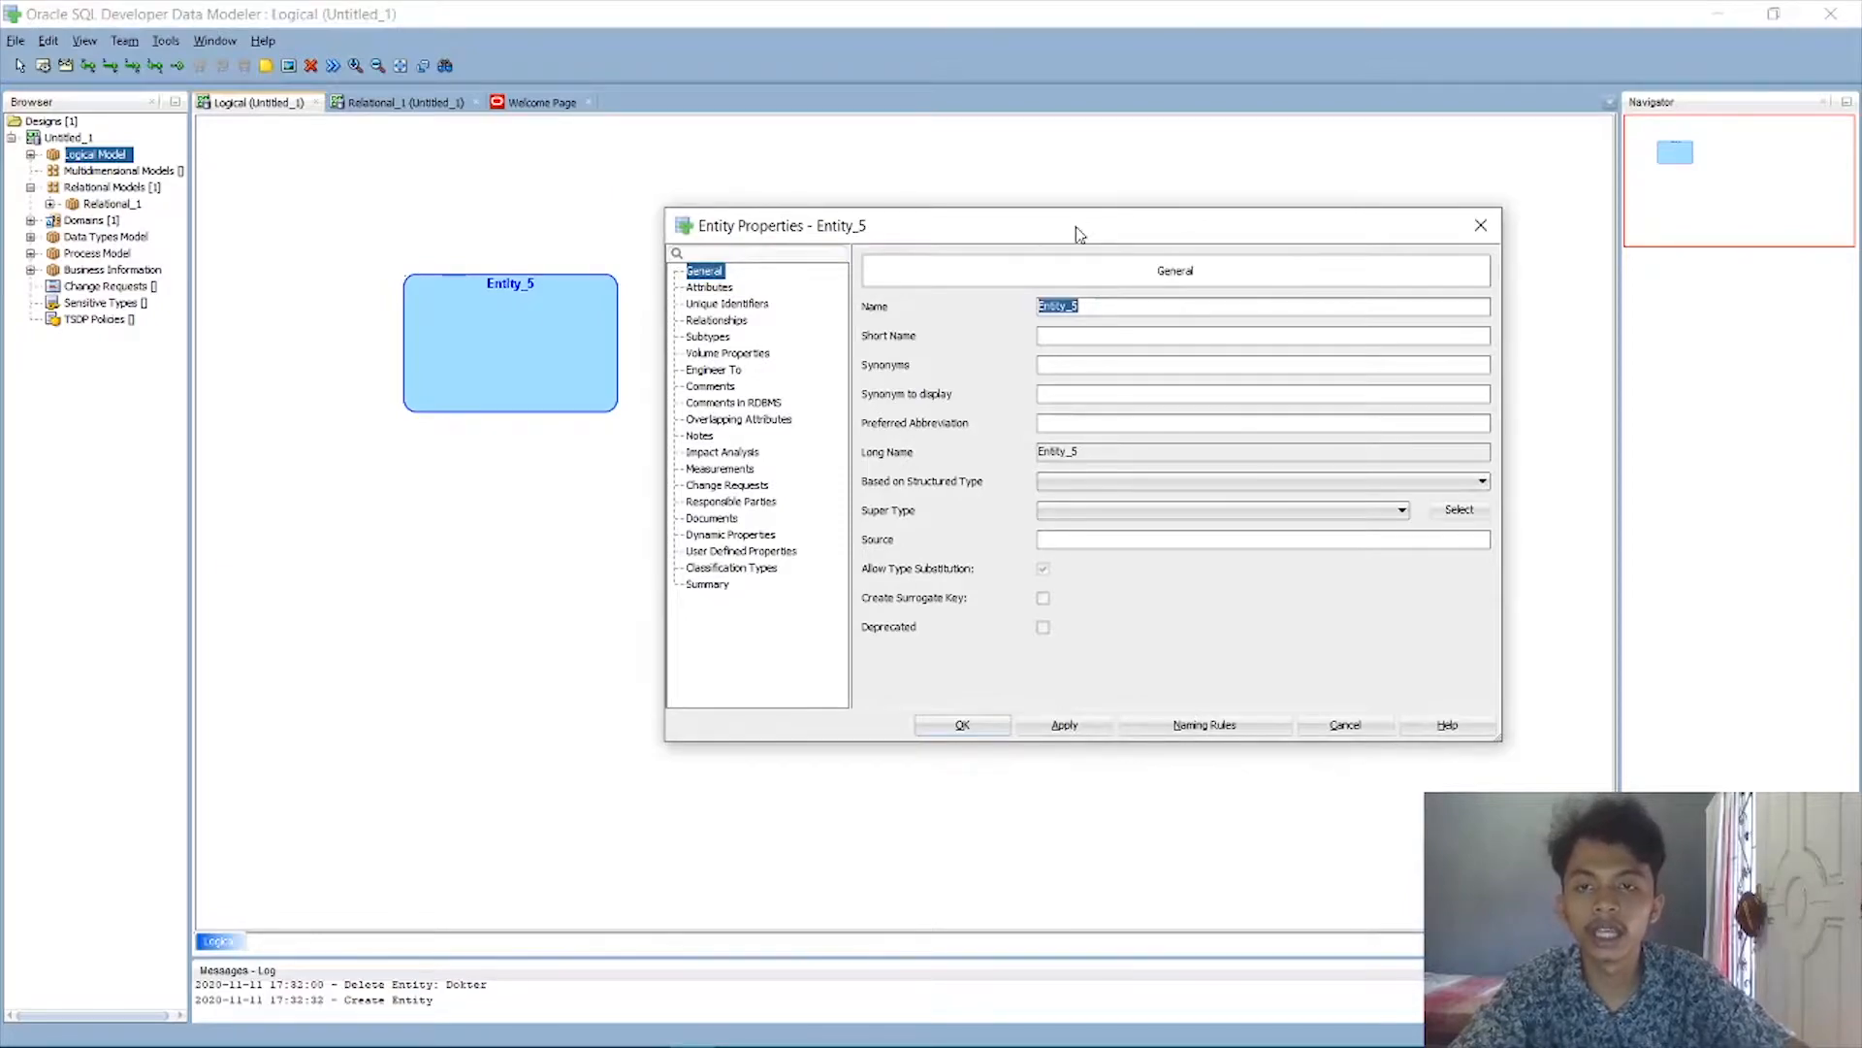
pyautogui.press('BackSpace')
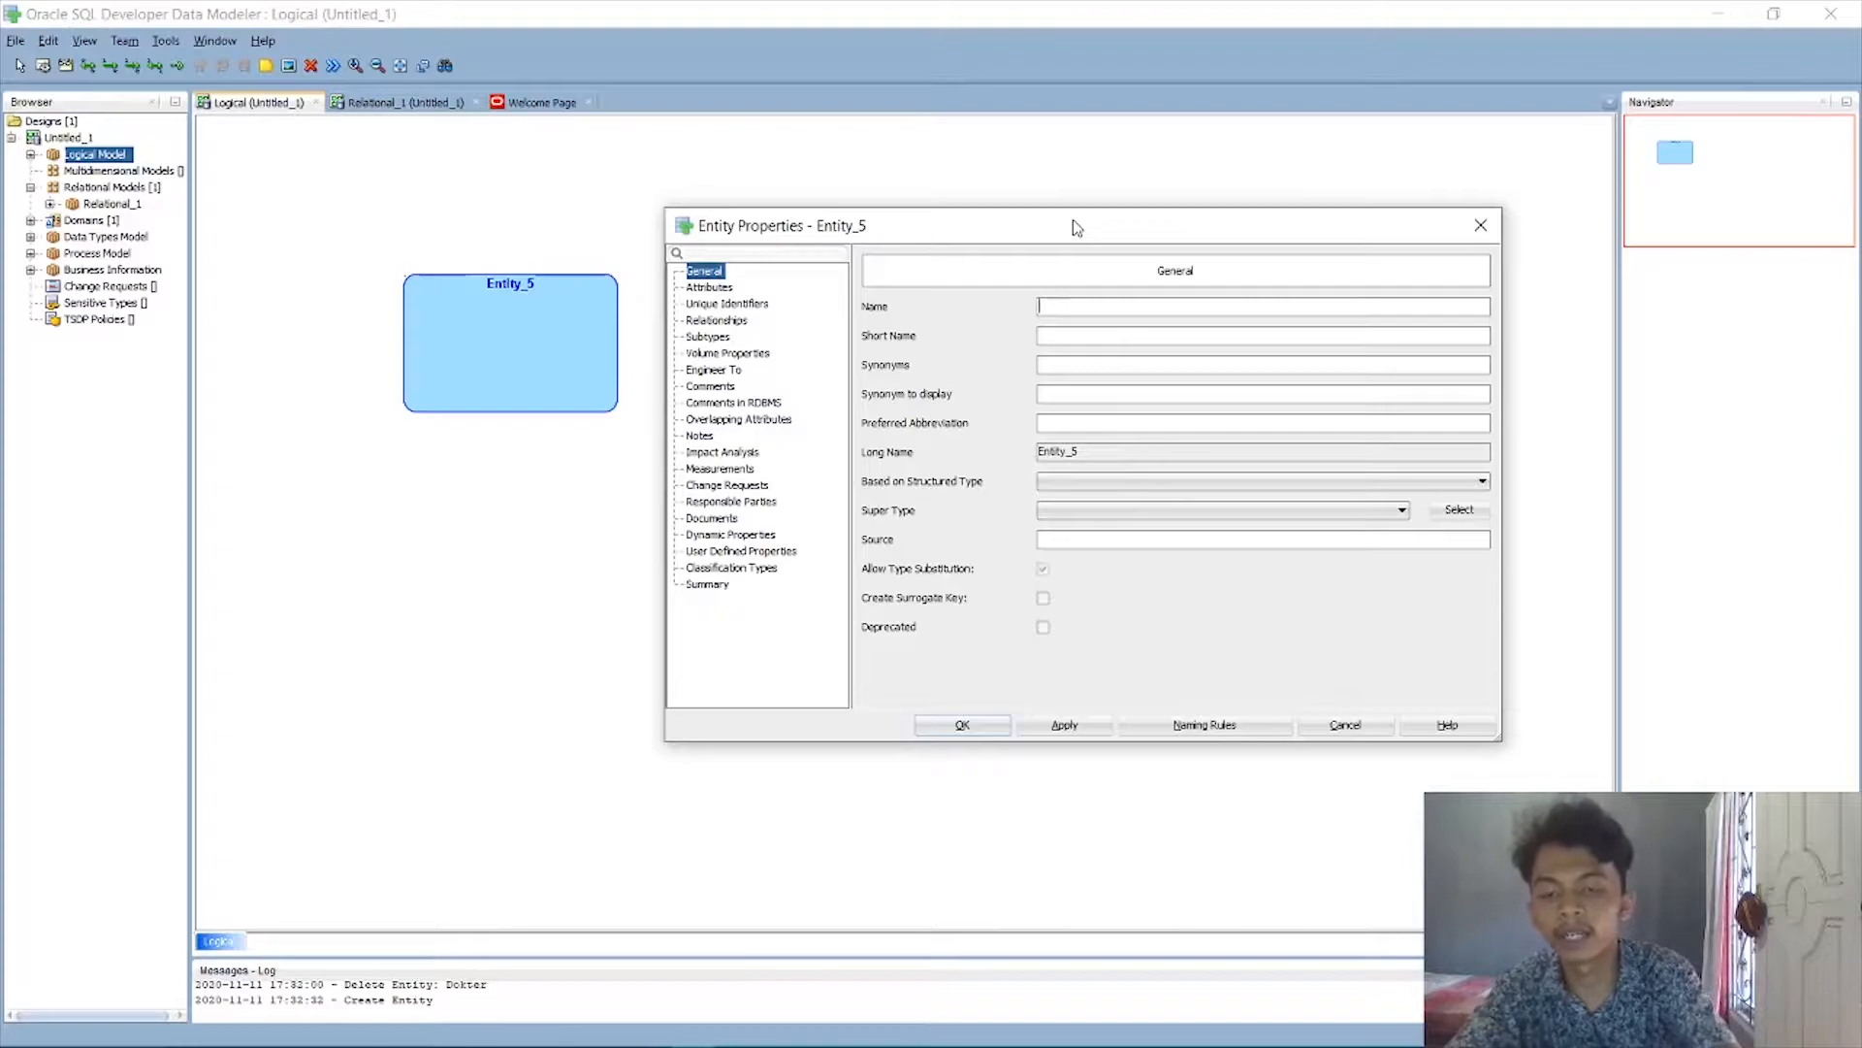
pyautogui.write('Dokter')
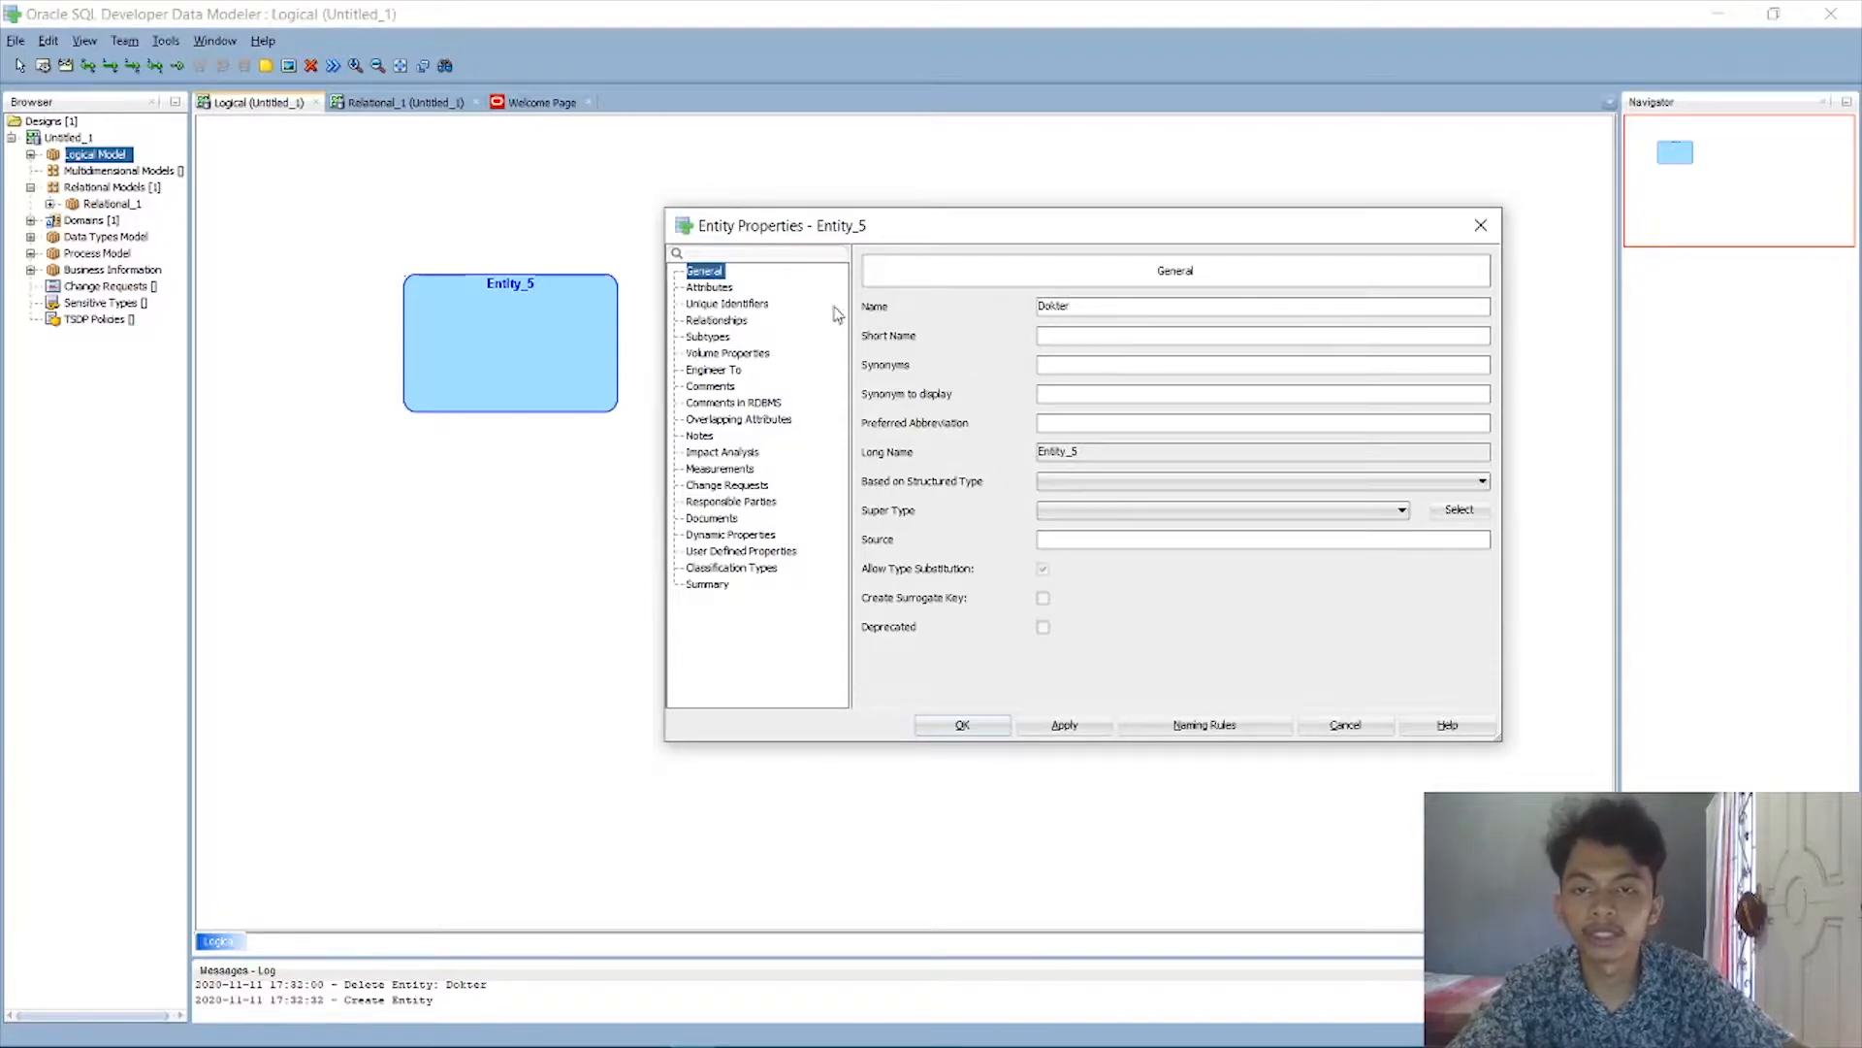
# Add the attribute id_dokter to Dokter with logical type VARCHAR, size 20, and mark it as primary UID.
pyautogui.click(718, 288)
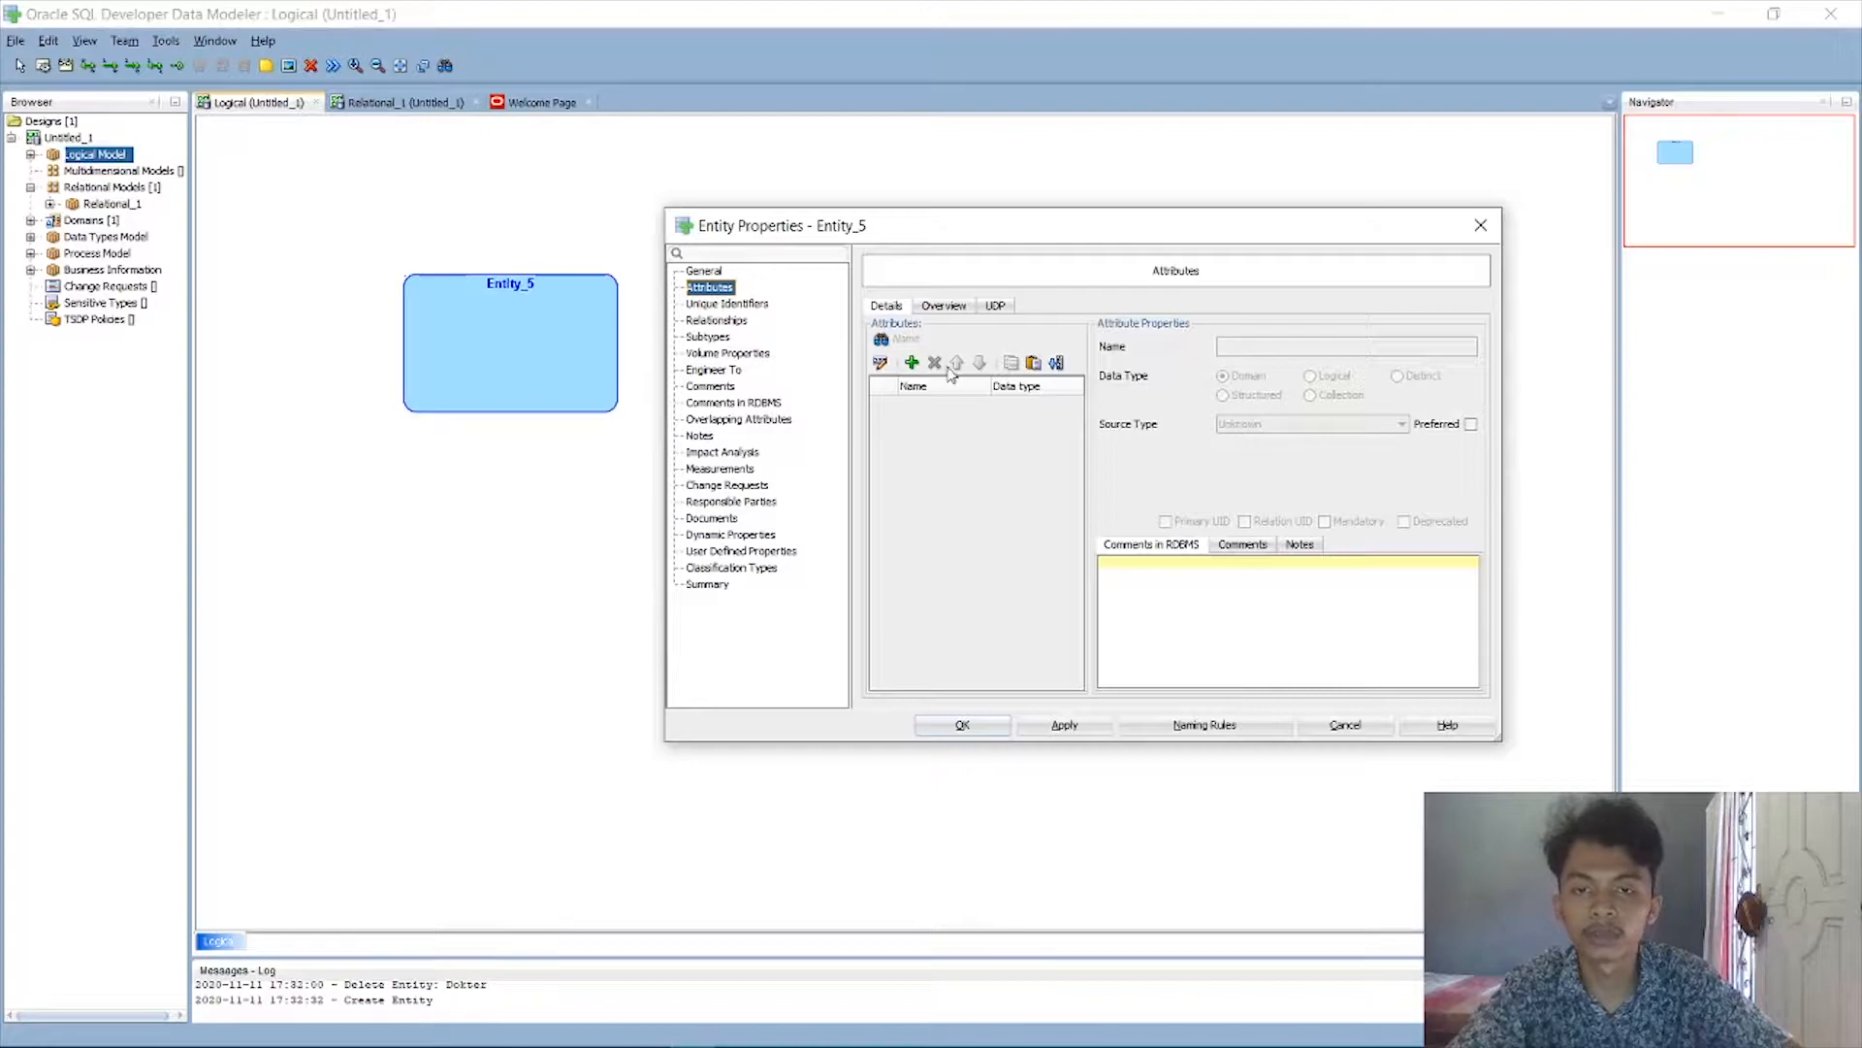
pyautogui.click(912, 363)
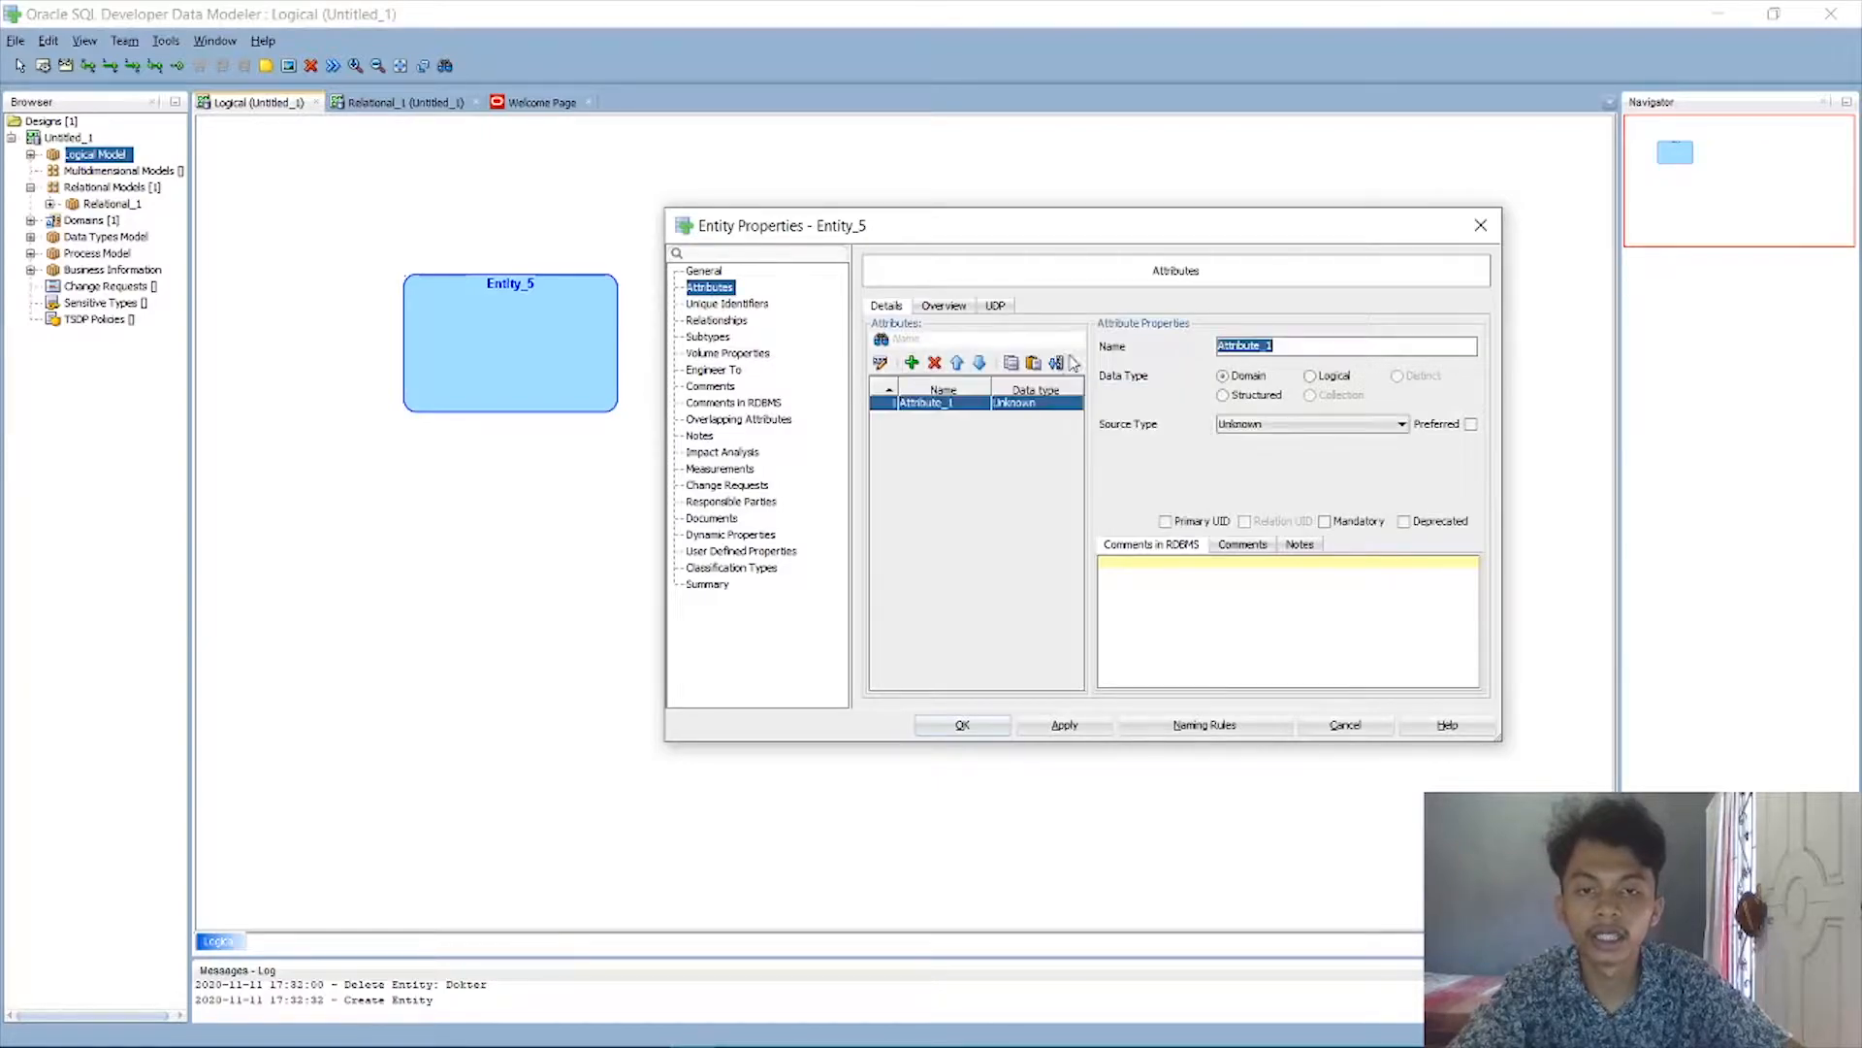
pyautogui.press('BackSpace')
pyautogui.write('id_dokter')
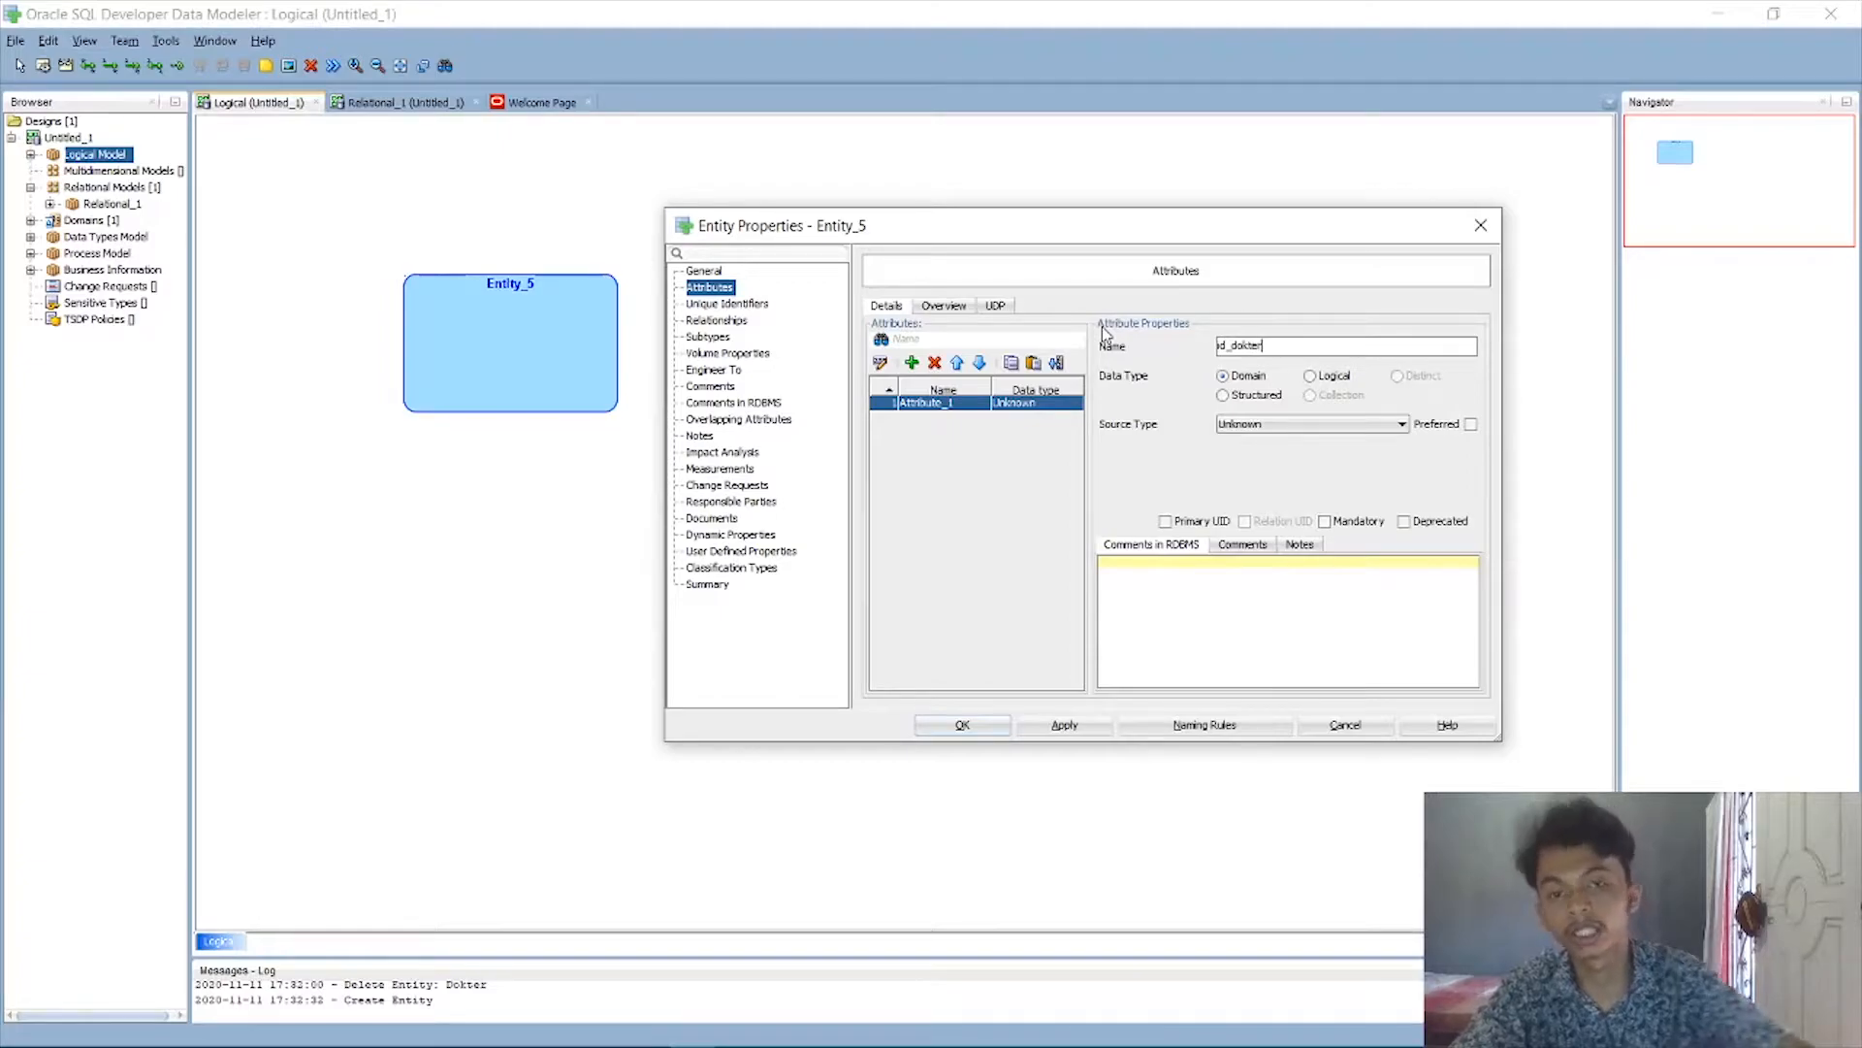
pyautogui.click(1331, 378)
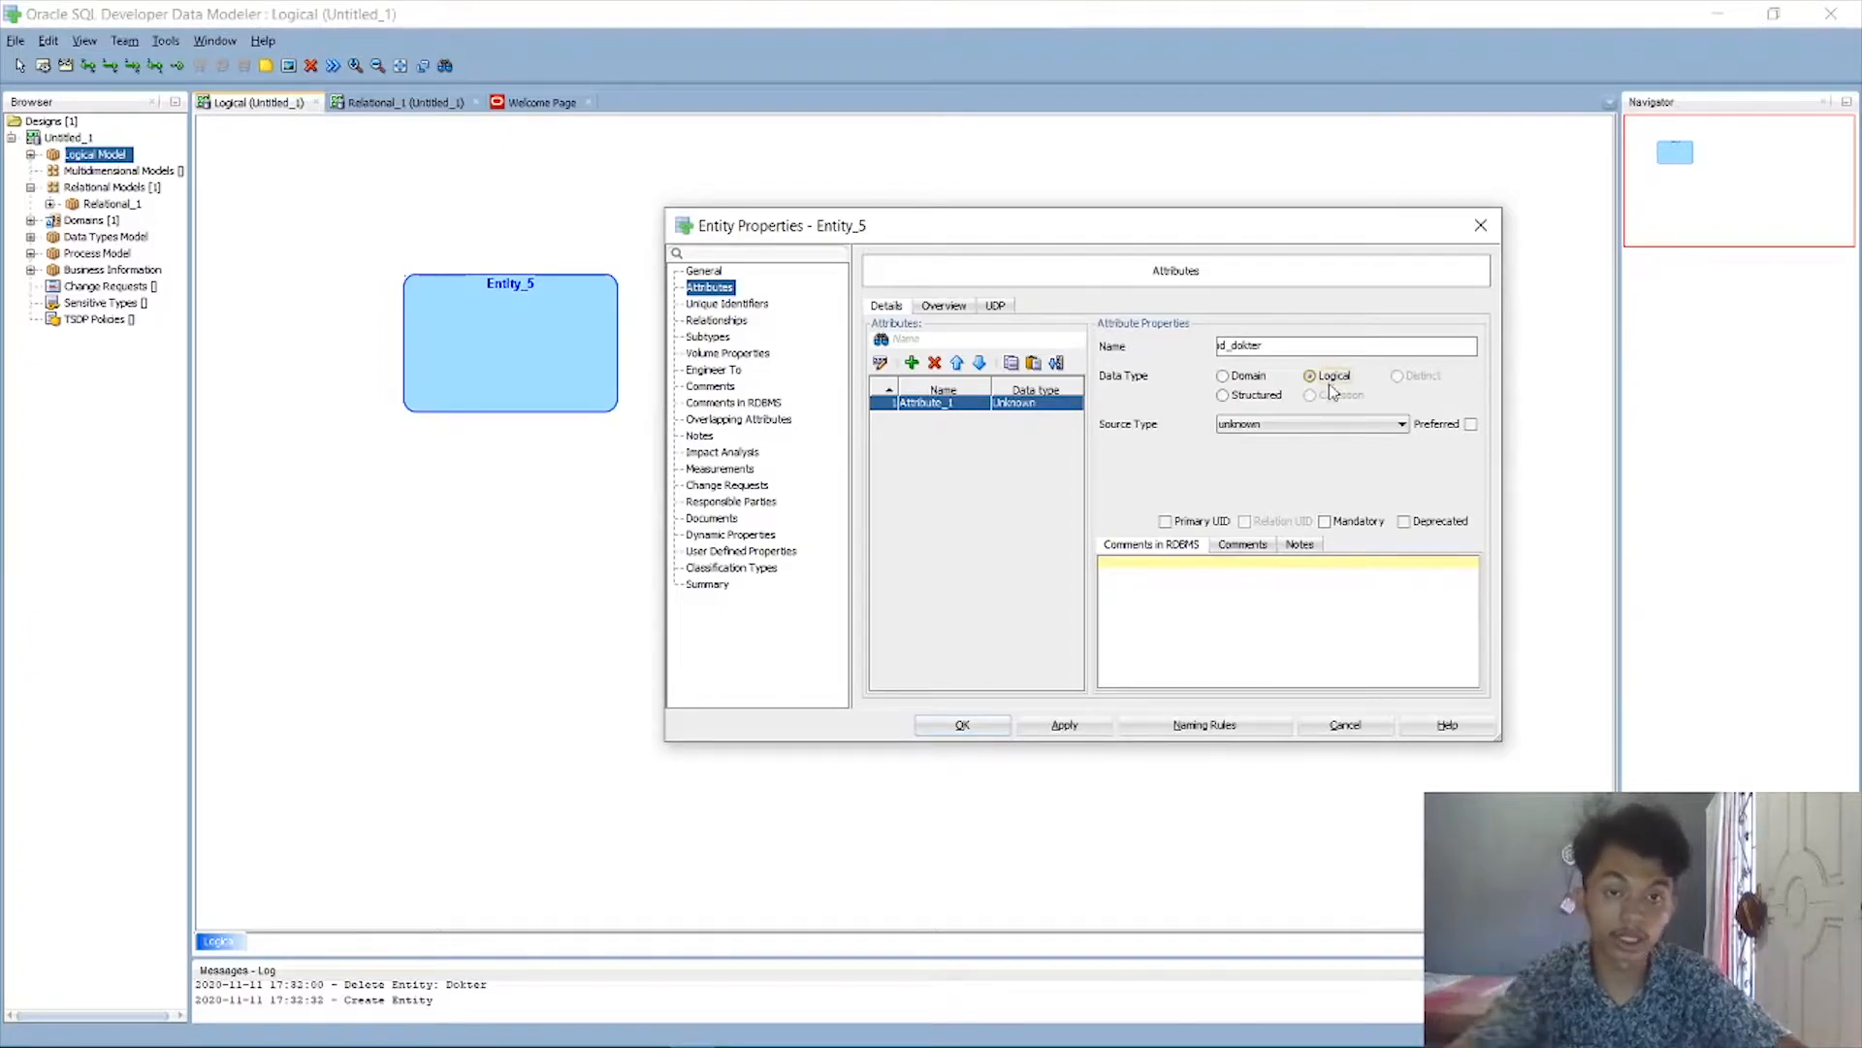
pyautogui.click(1327, 431)
pyautogui.press('v')
pyautogui.press('v')
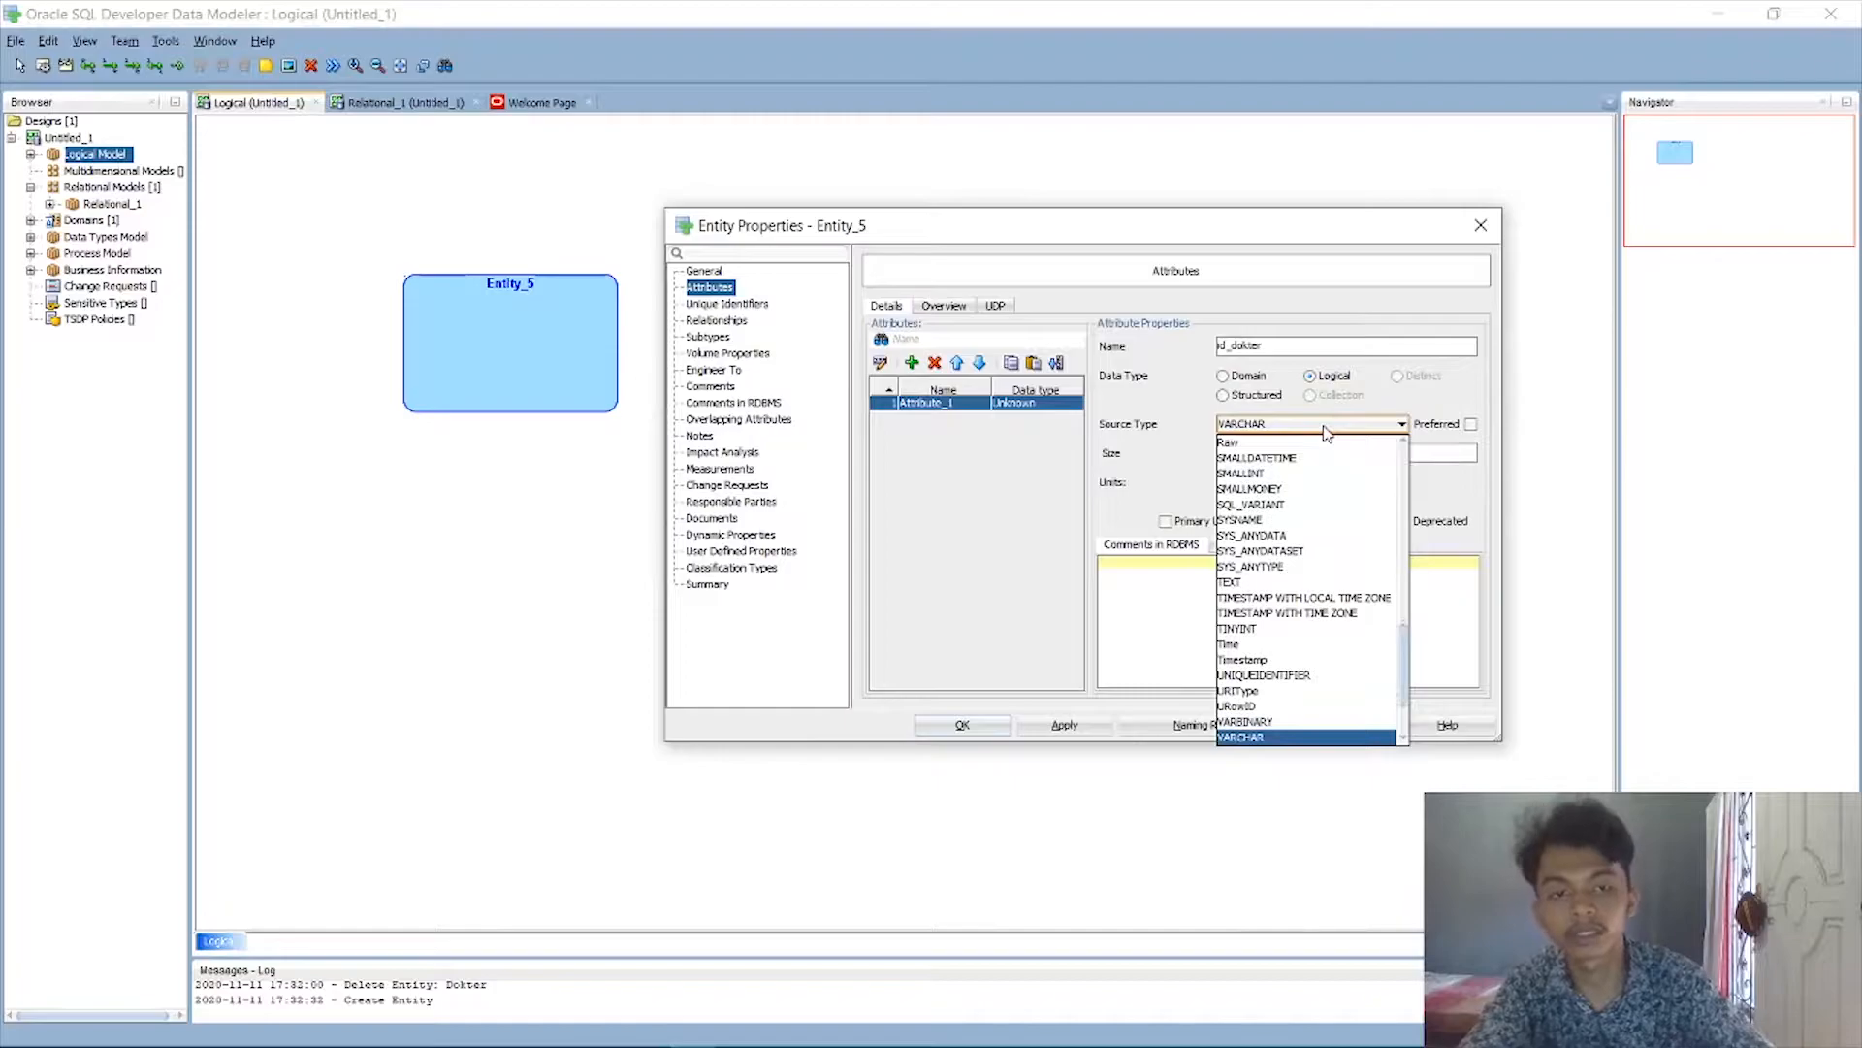
pyautogui.press('Return')
pyautogui.click(1312, 453)
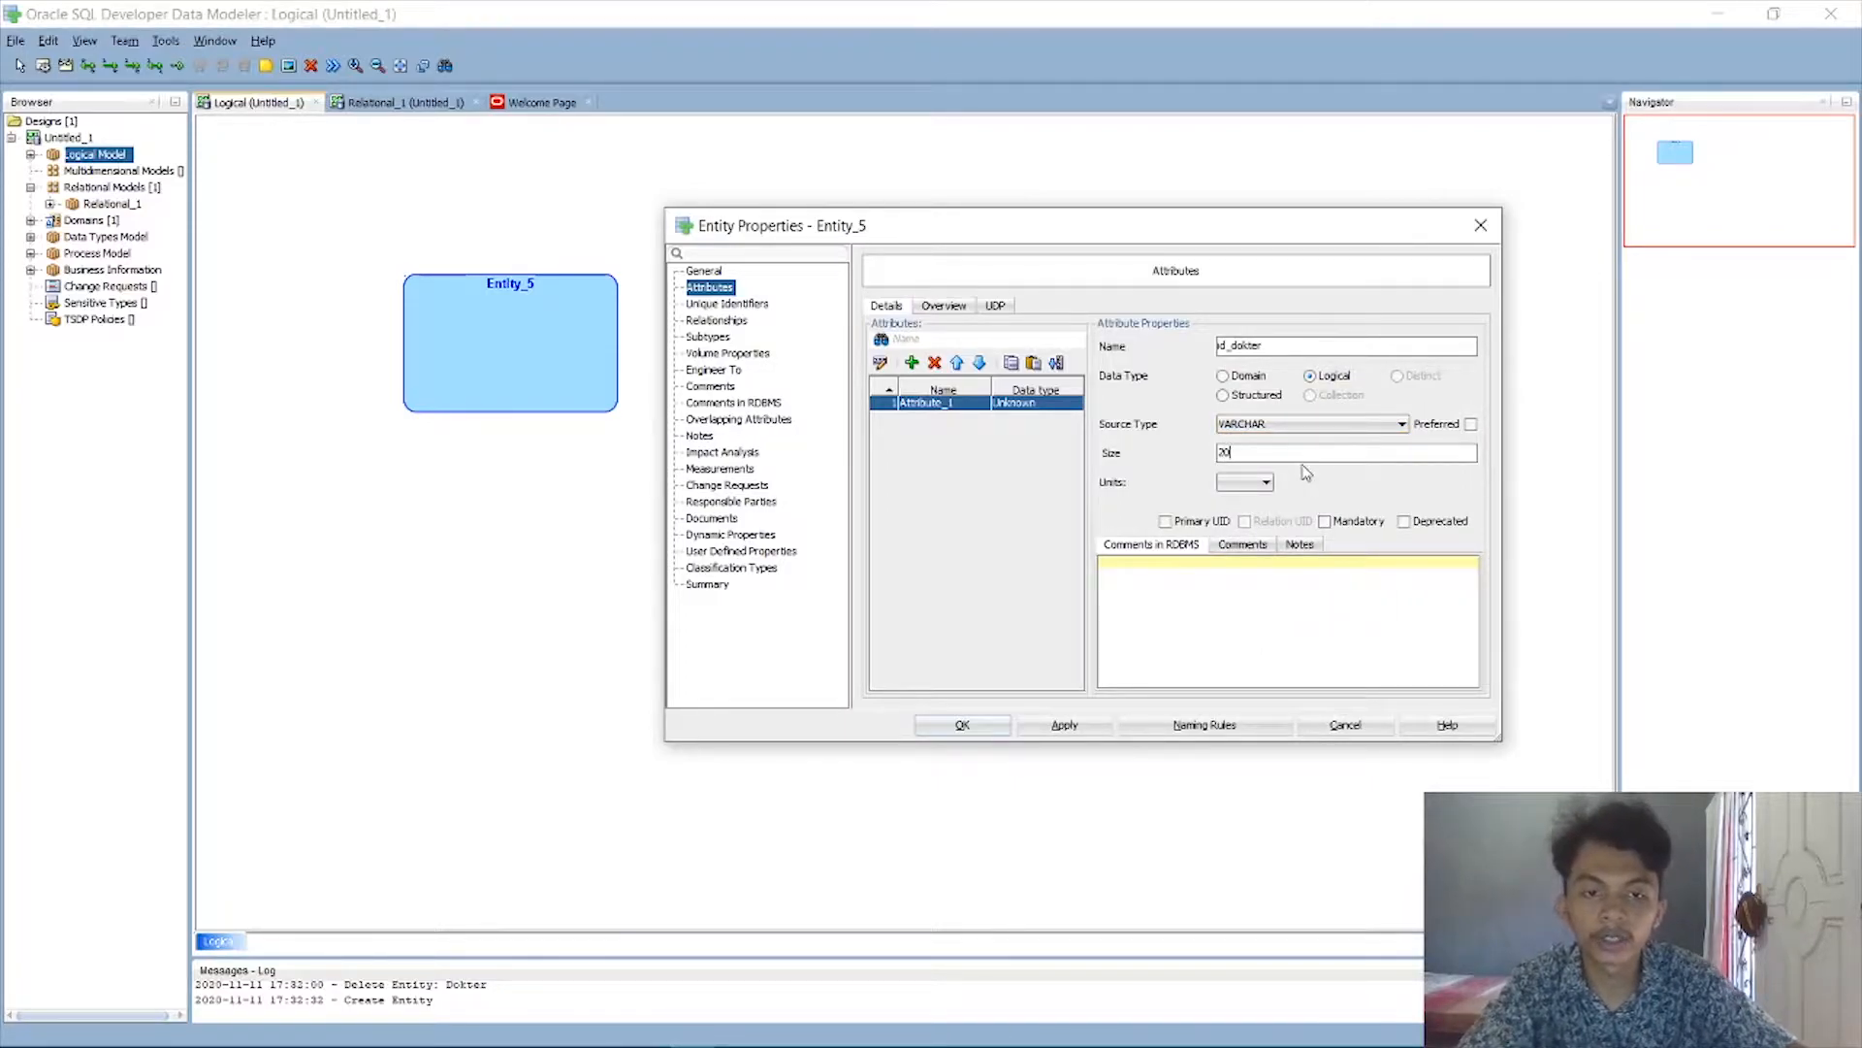
pyautogui.click(1192, 525)
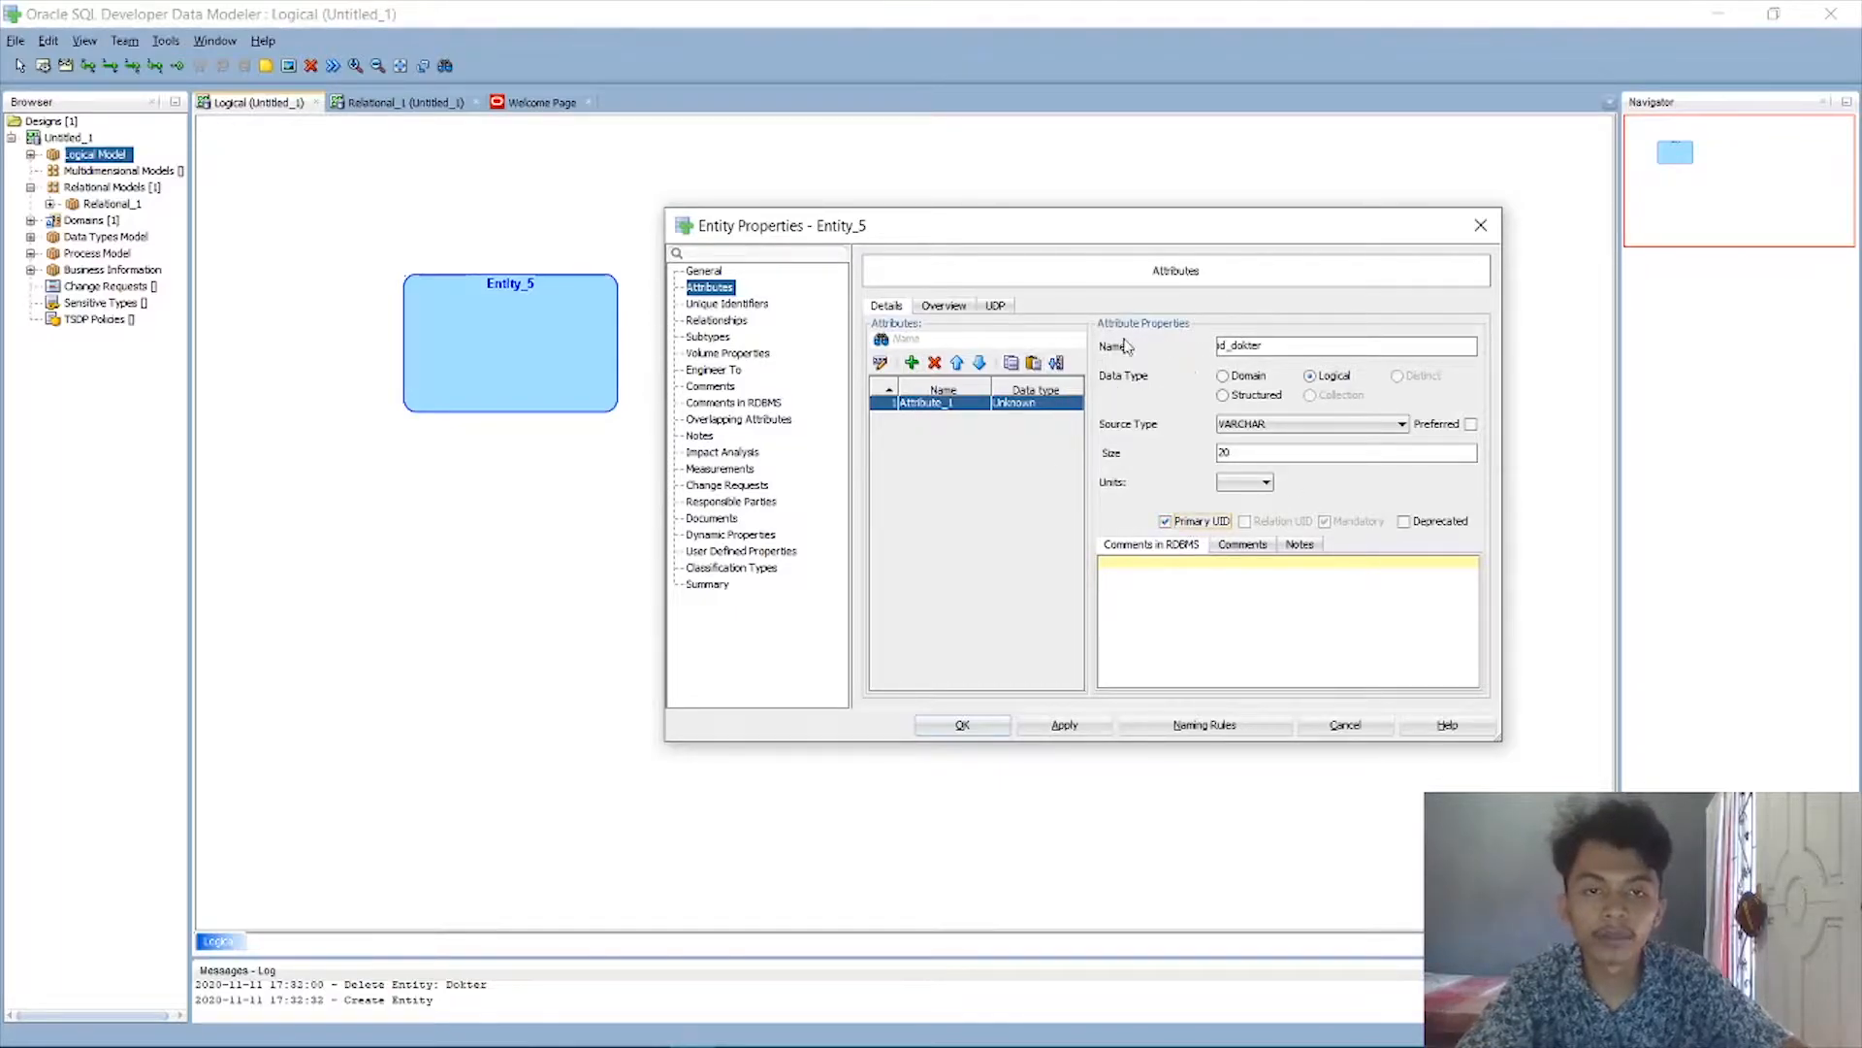
# Add the attribute nama_dokter to Dokter with logical type VARCHAR, size 40, and make it mandatory.
pyautogui.click(912, 363)
pyautogui.press('BackSpace')
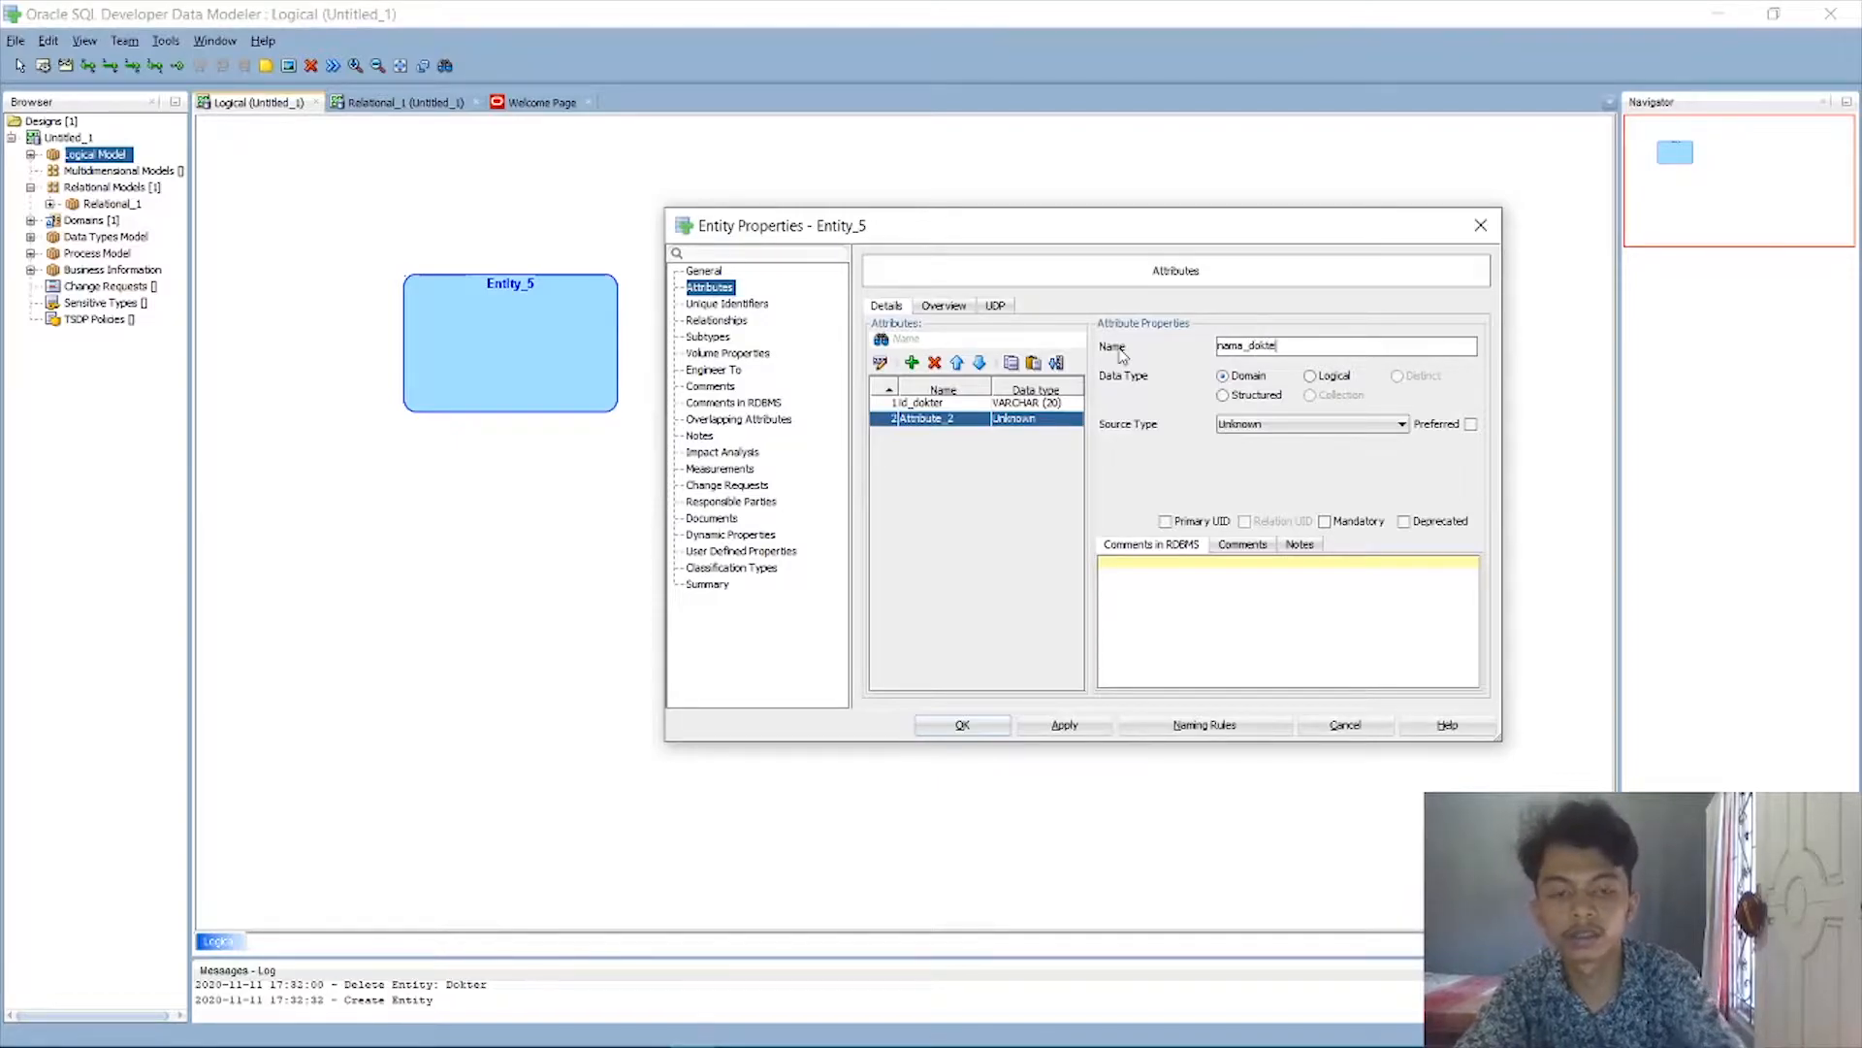
pyautogui.click(1328, 378)
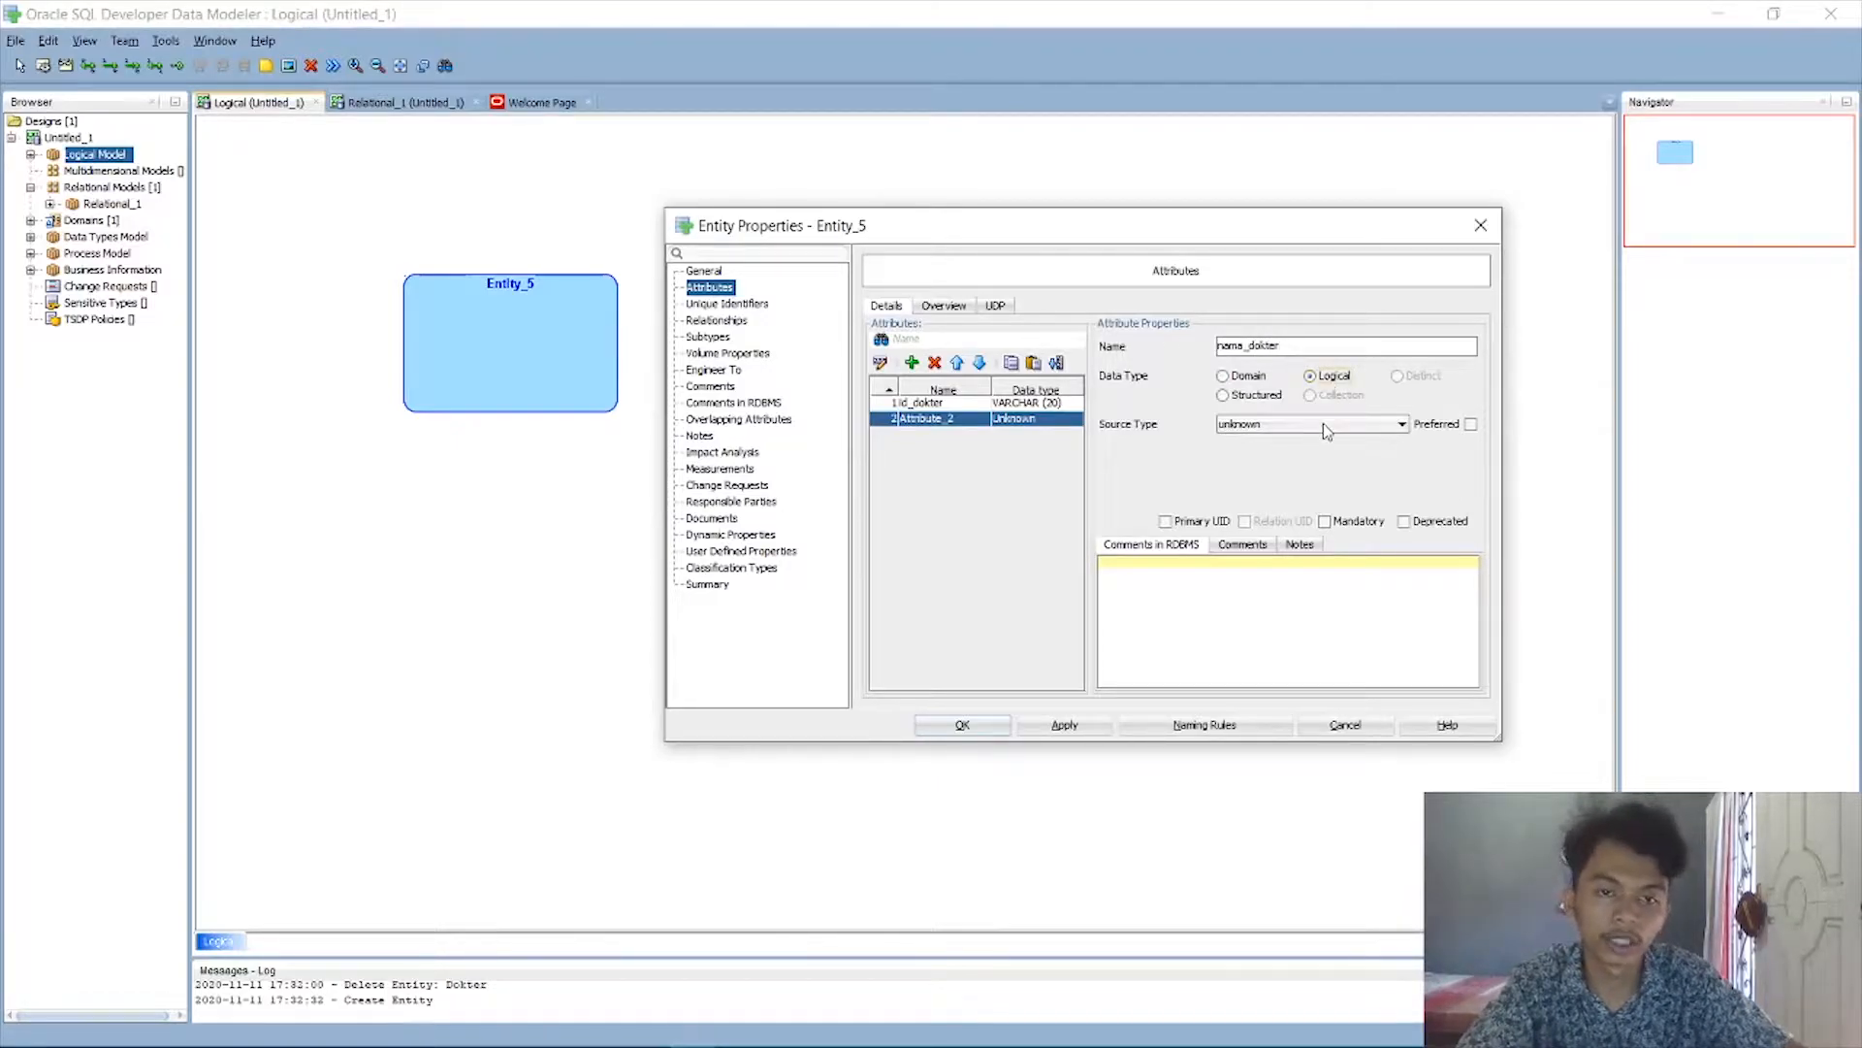
pyautogui.click(1323, 424)
pyautogui.scroll(-5, 1300, 582)
pyautogui.click(1261, 733)
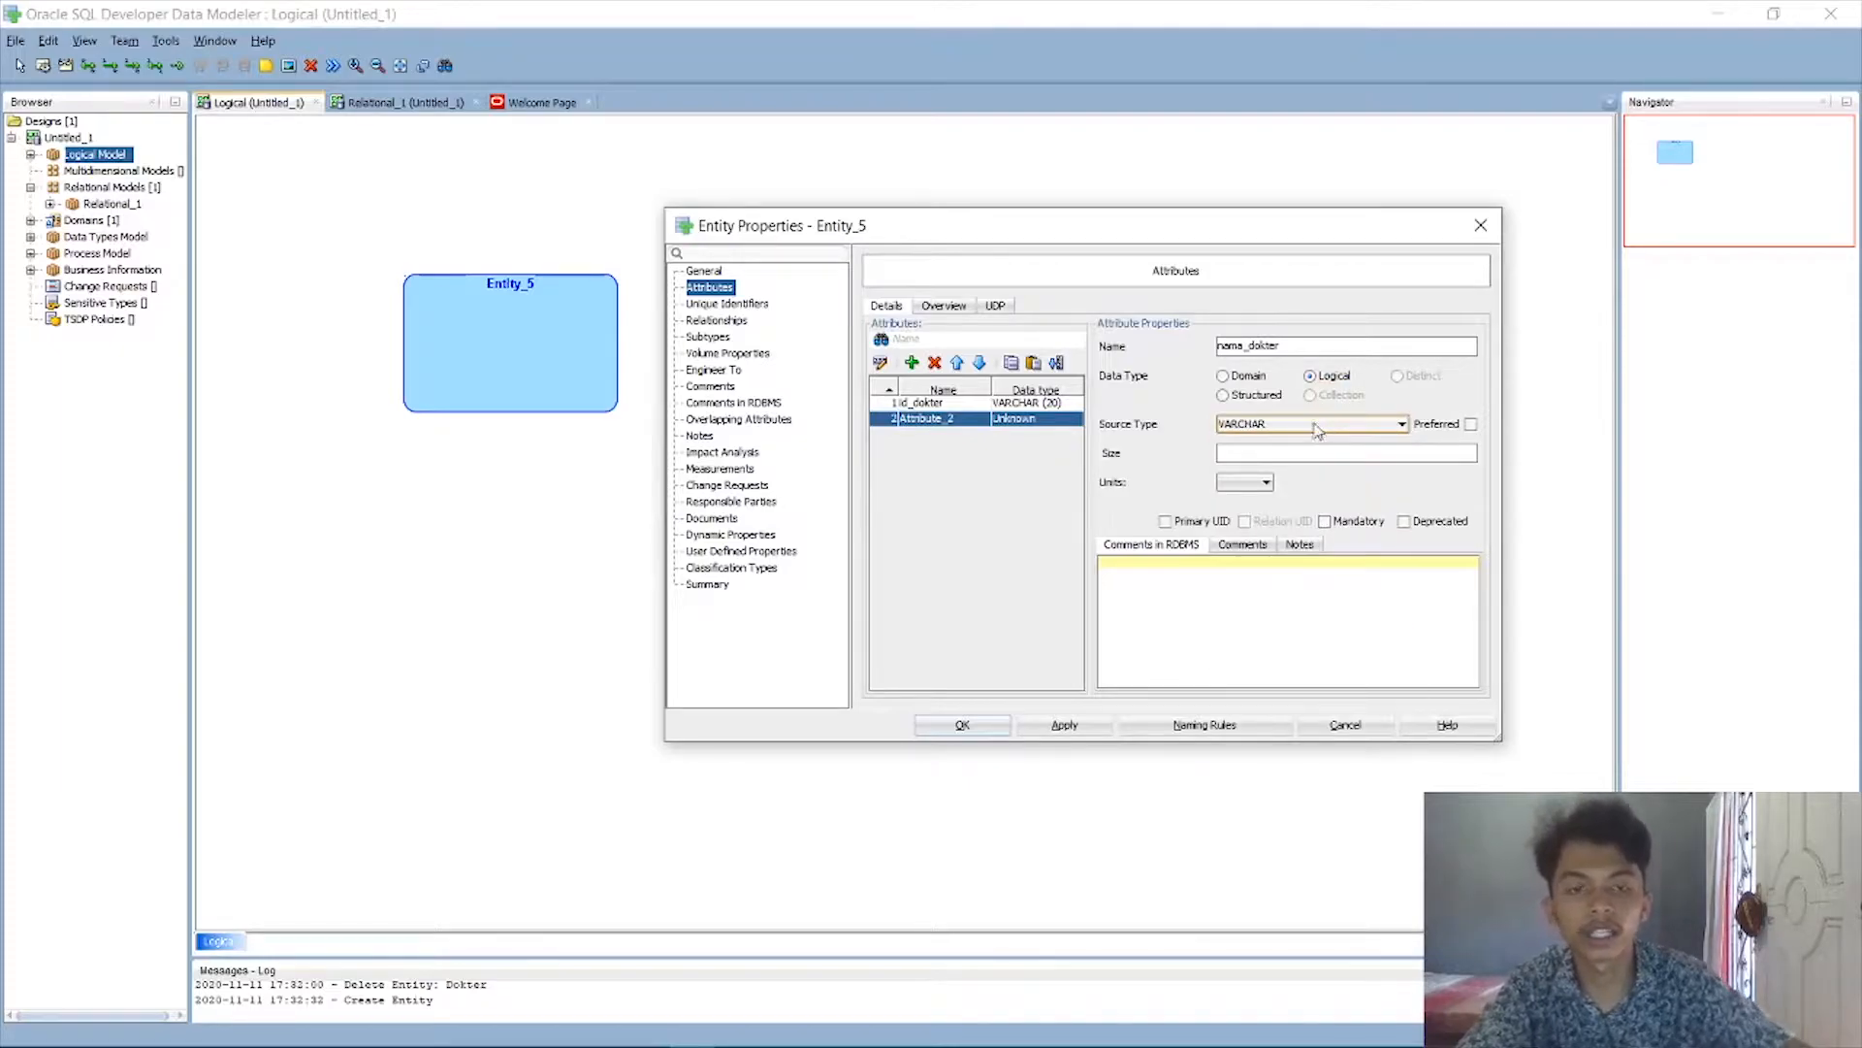
pyautogui.click(1309, 453)
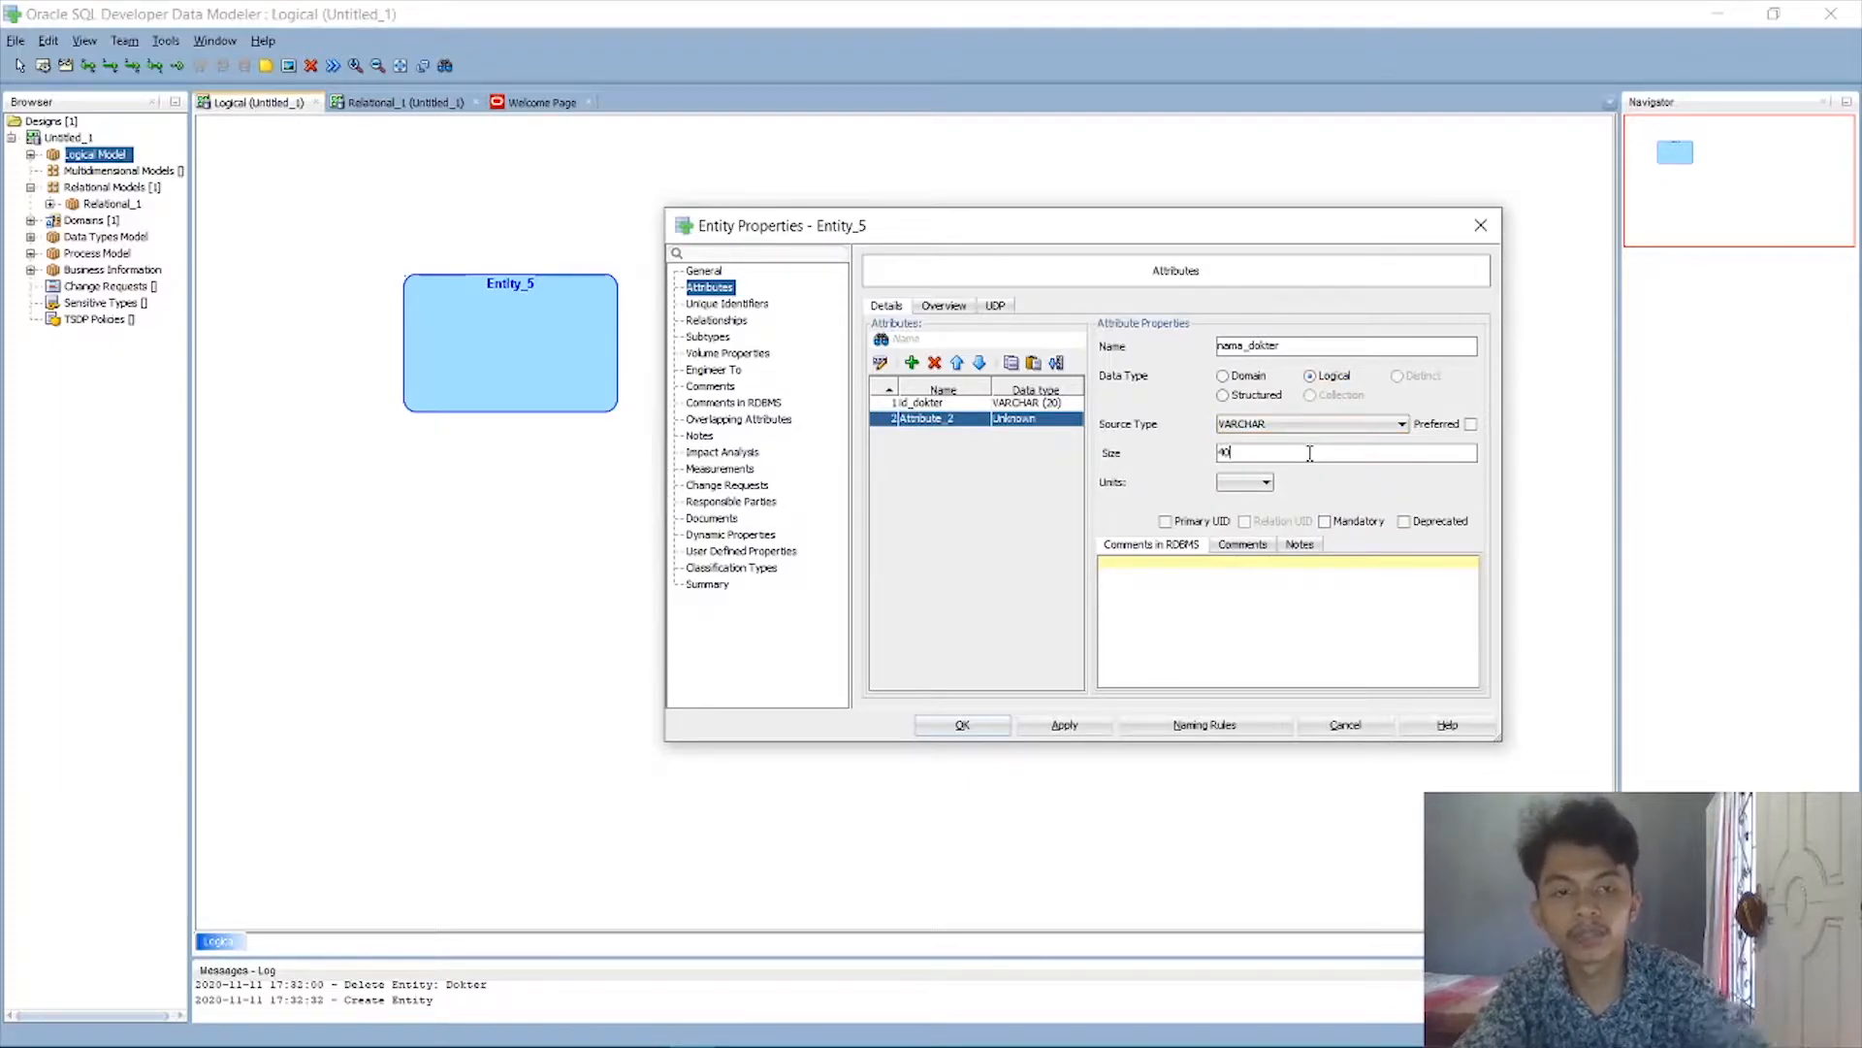
pyautogui.click(1329, 522)
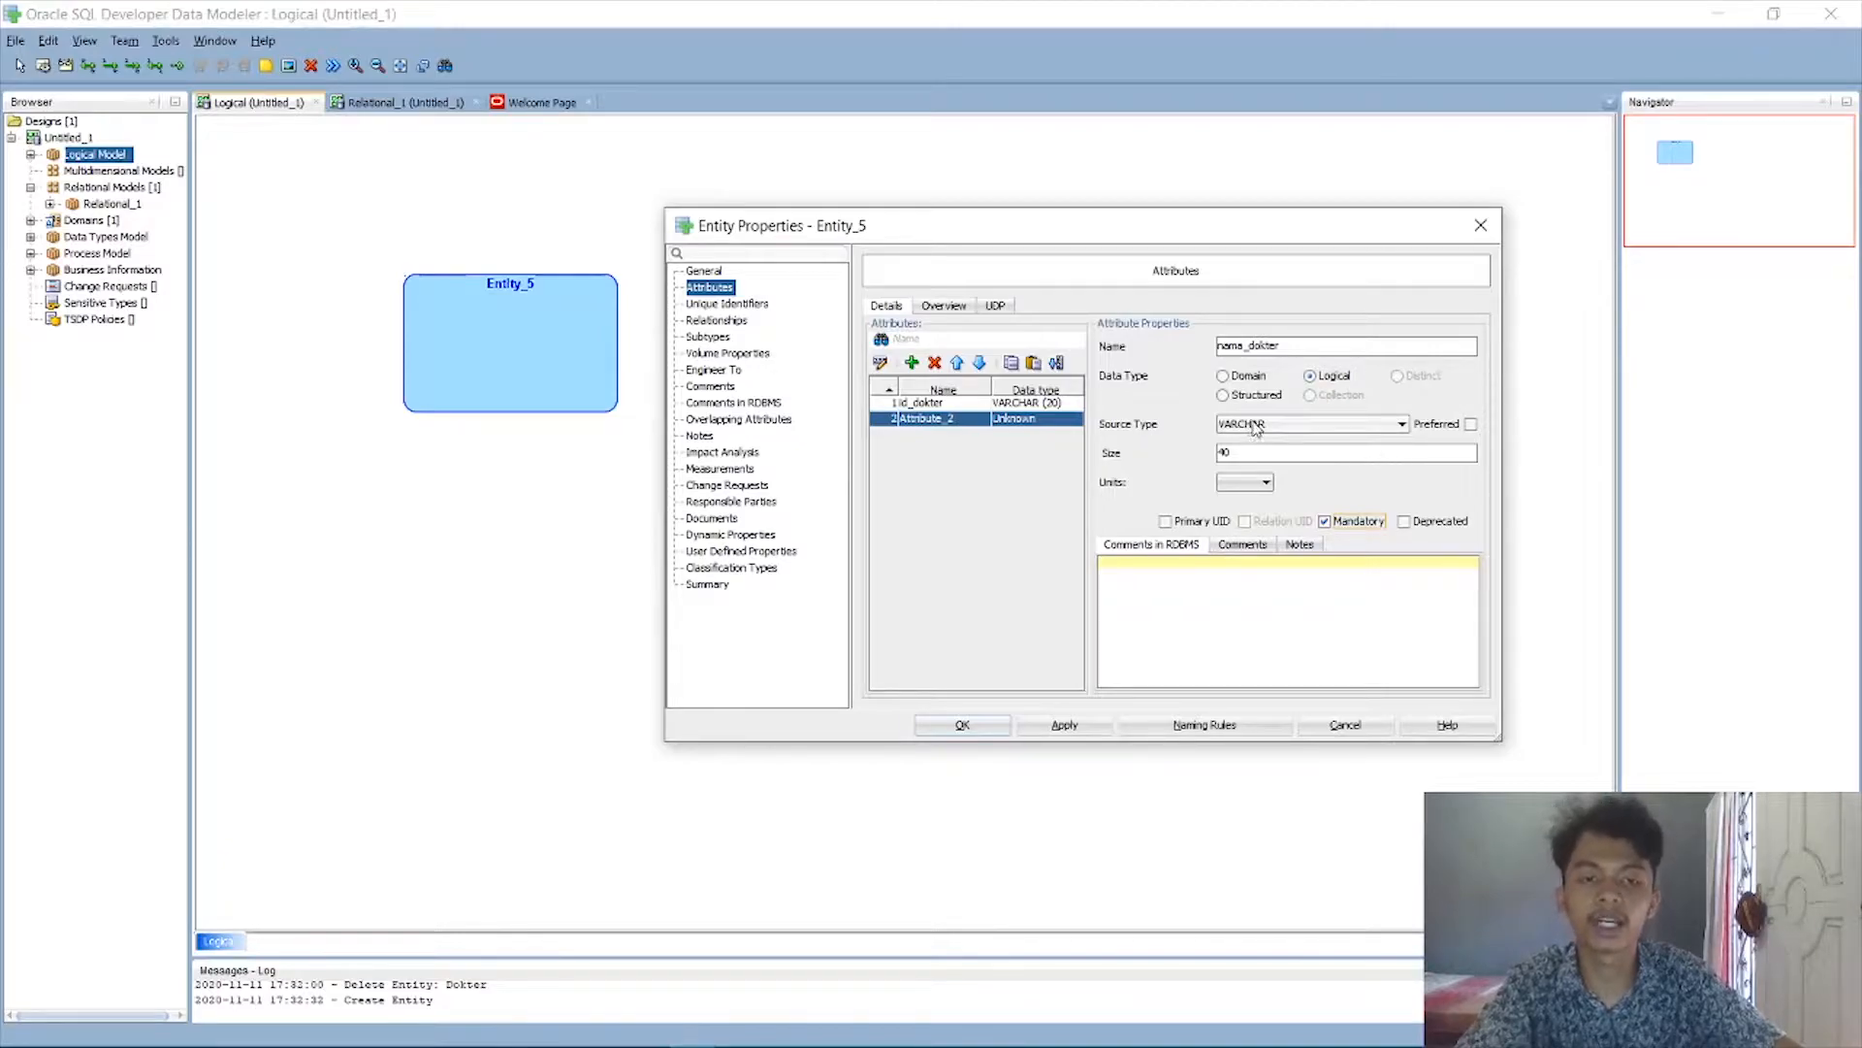
# Add the attribute telp_dokter to Dokter with logical type VARCHAR, size 20, and make it mandatory.
pyautogui.click(912, 363)
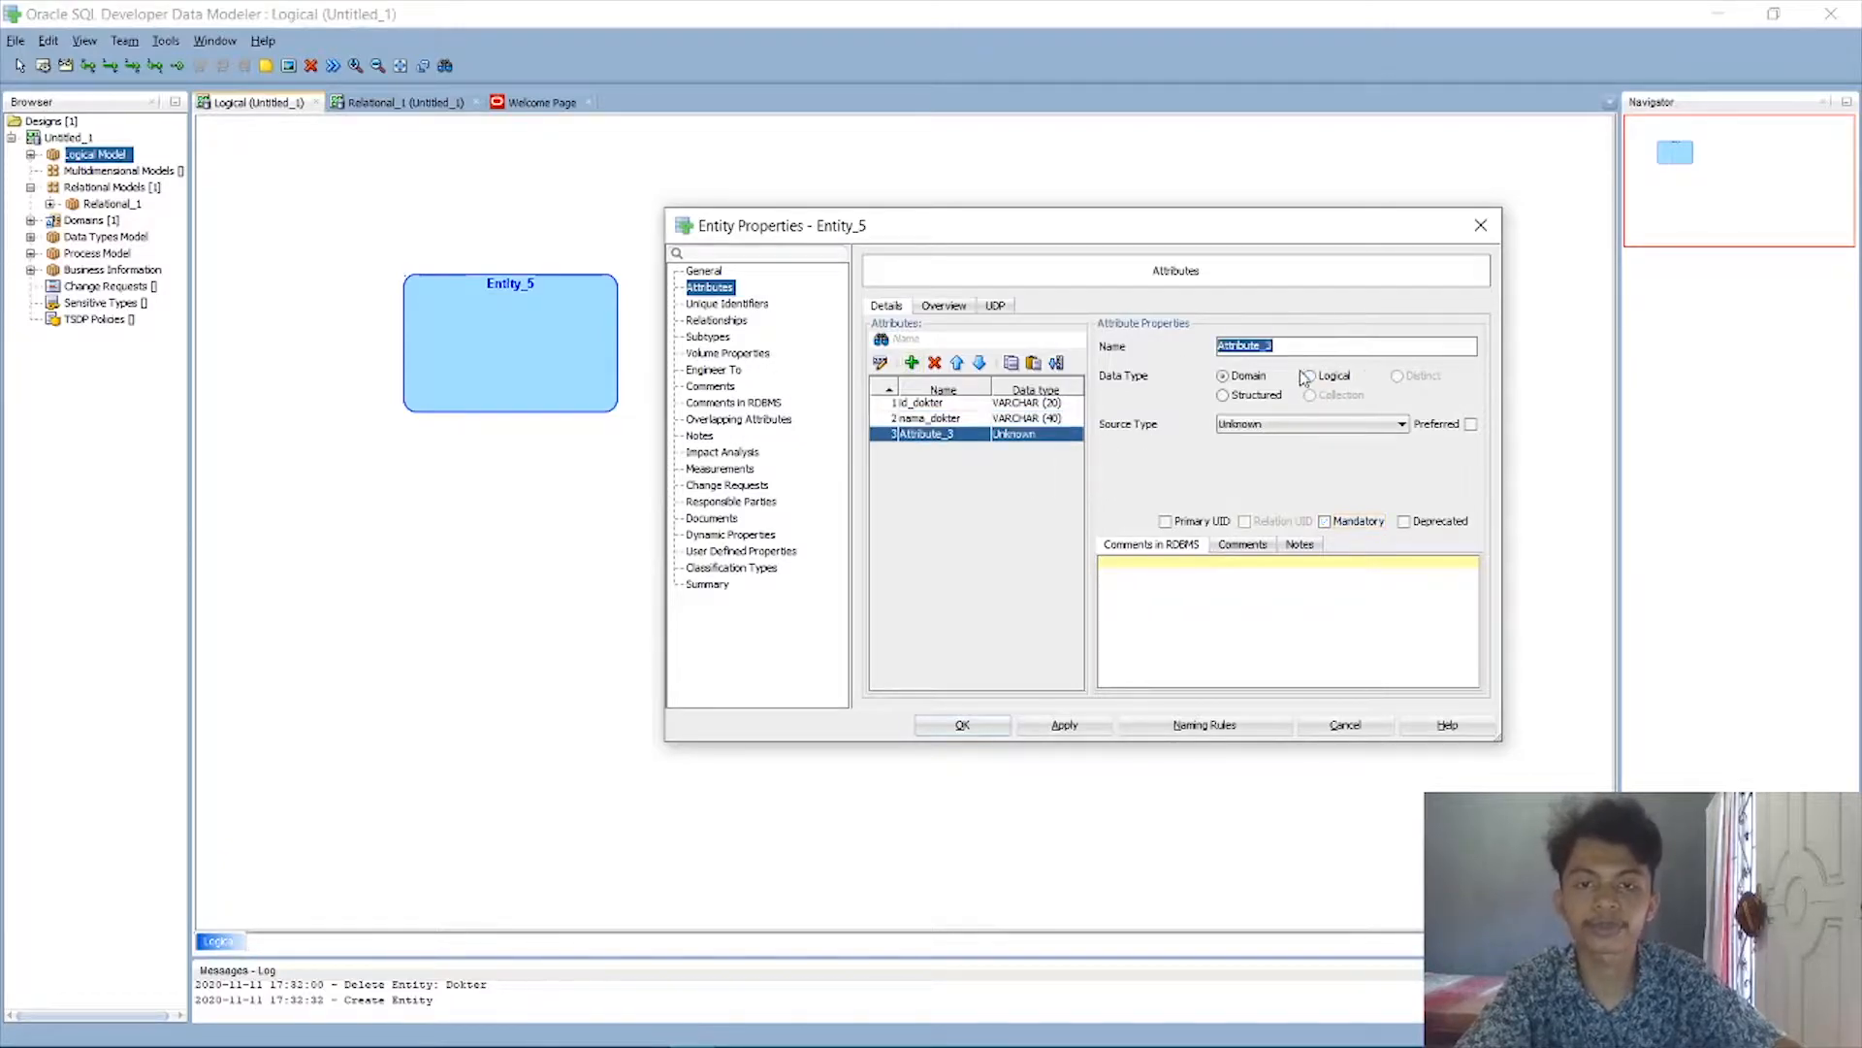
pyautogui.press('BackSpace')
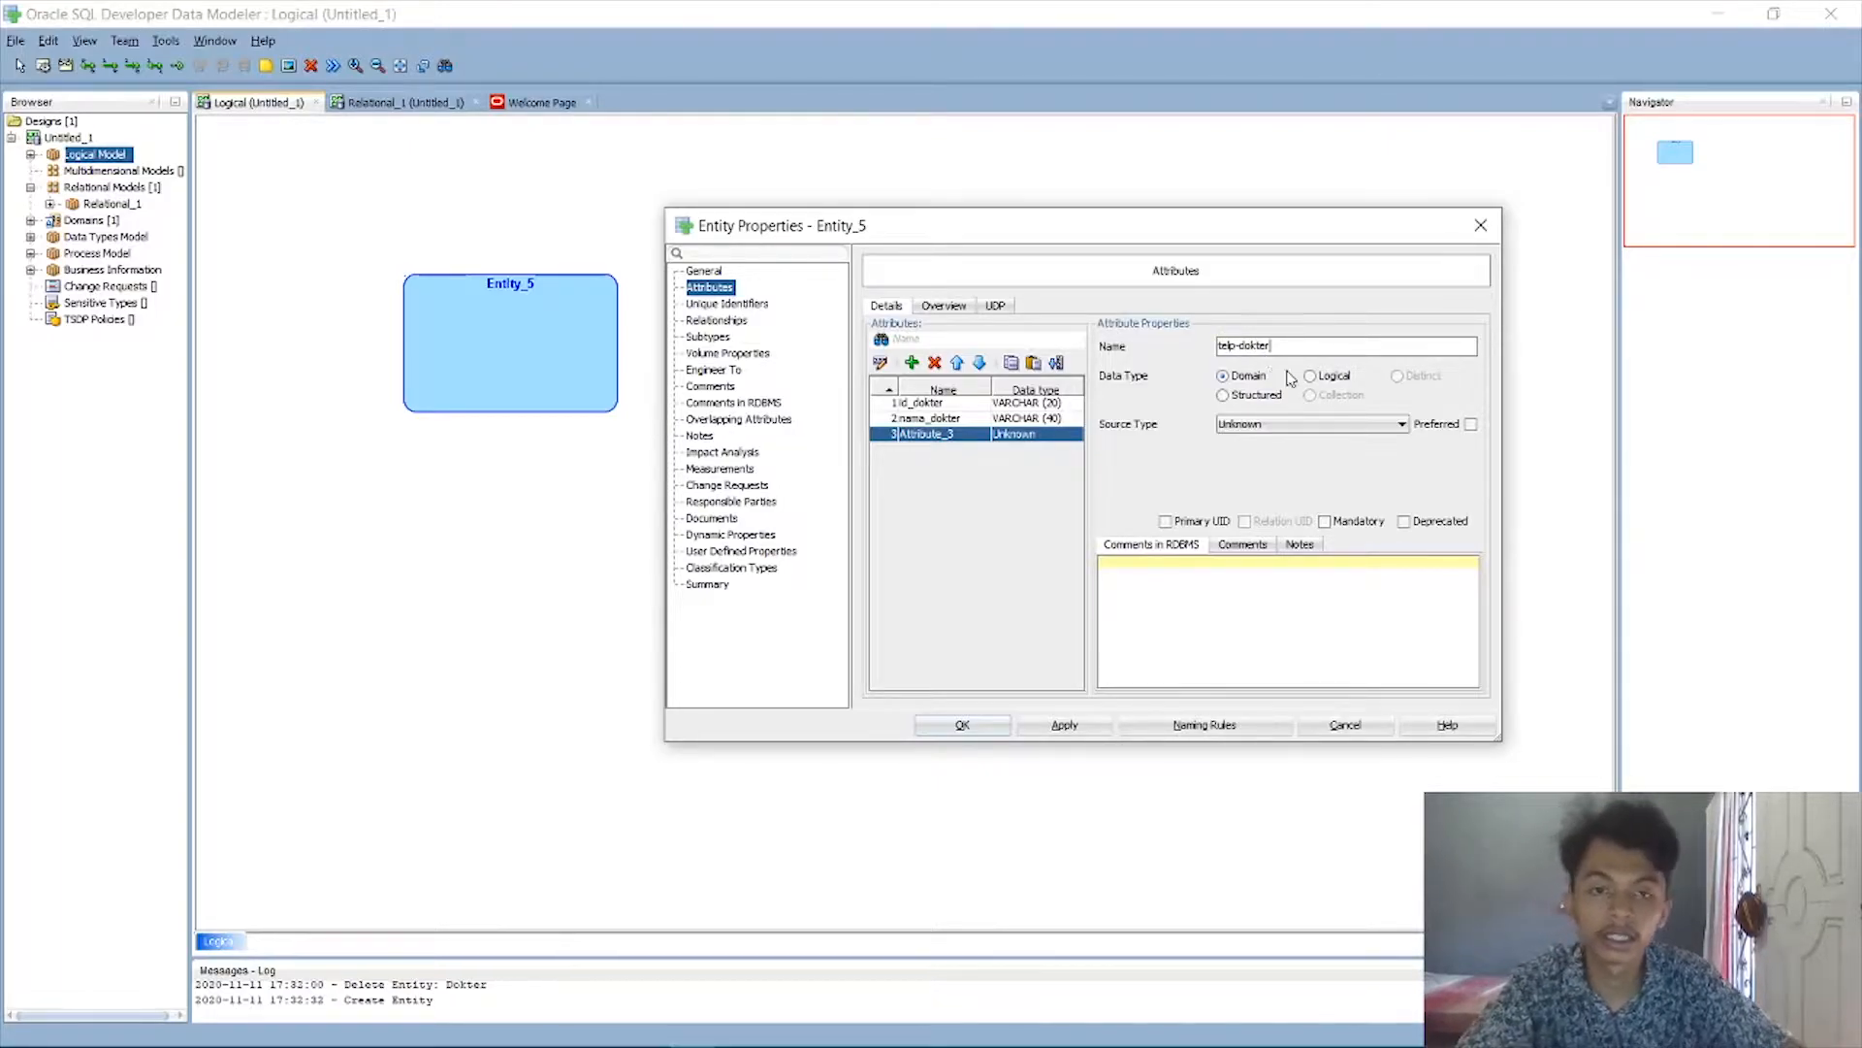
pyautogui.click(1327, 379)
pyautogui.click(1319, 427)
pyautogui.press('v')
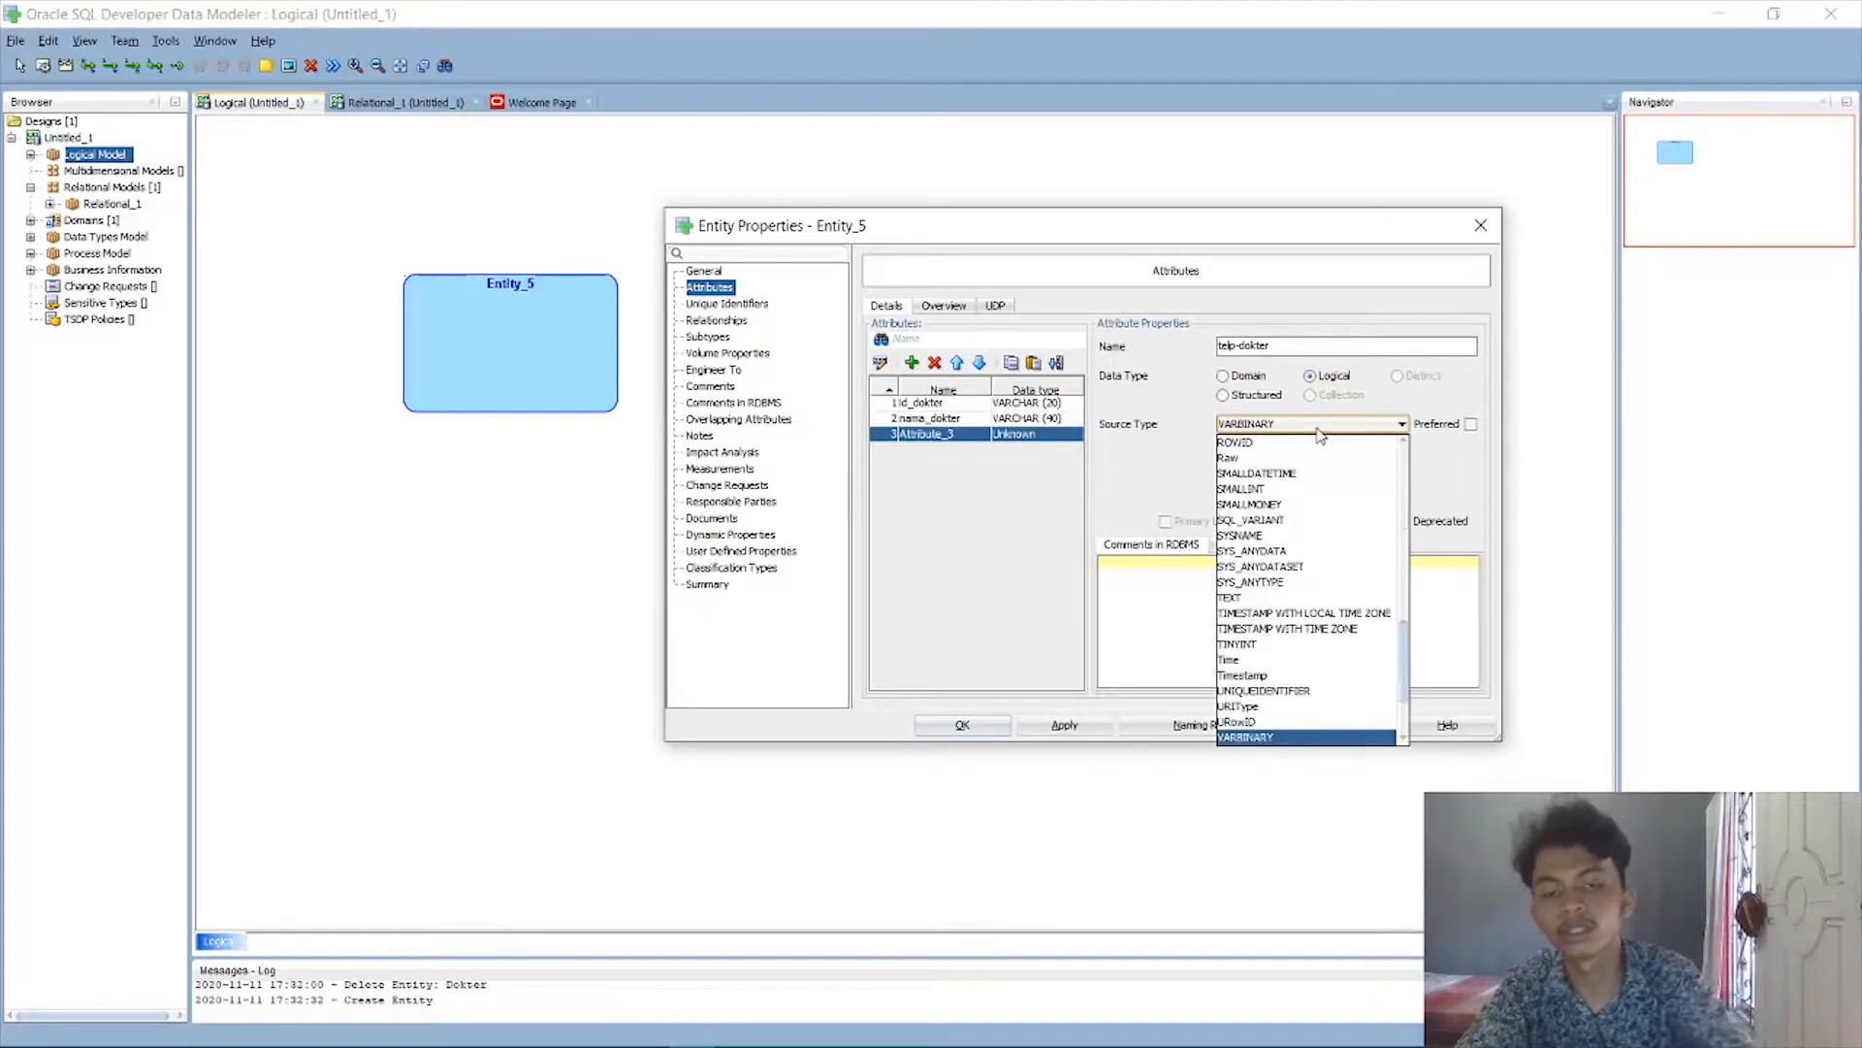
pyautogui.press('Return')
pyautogui.click(1314, 451)
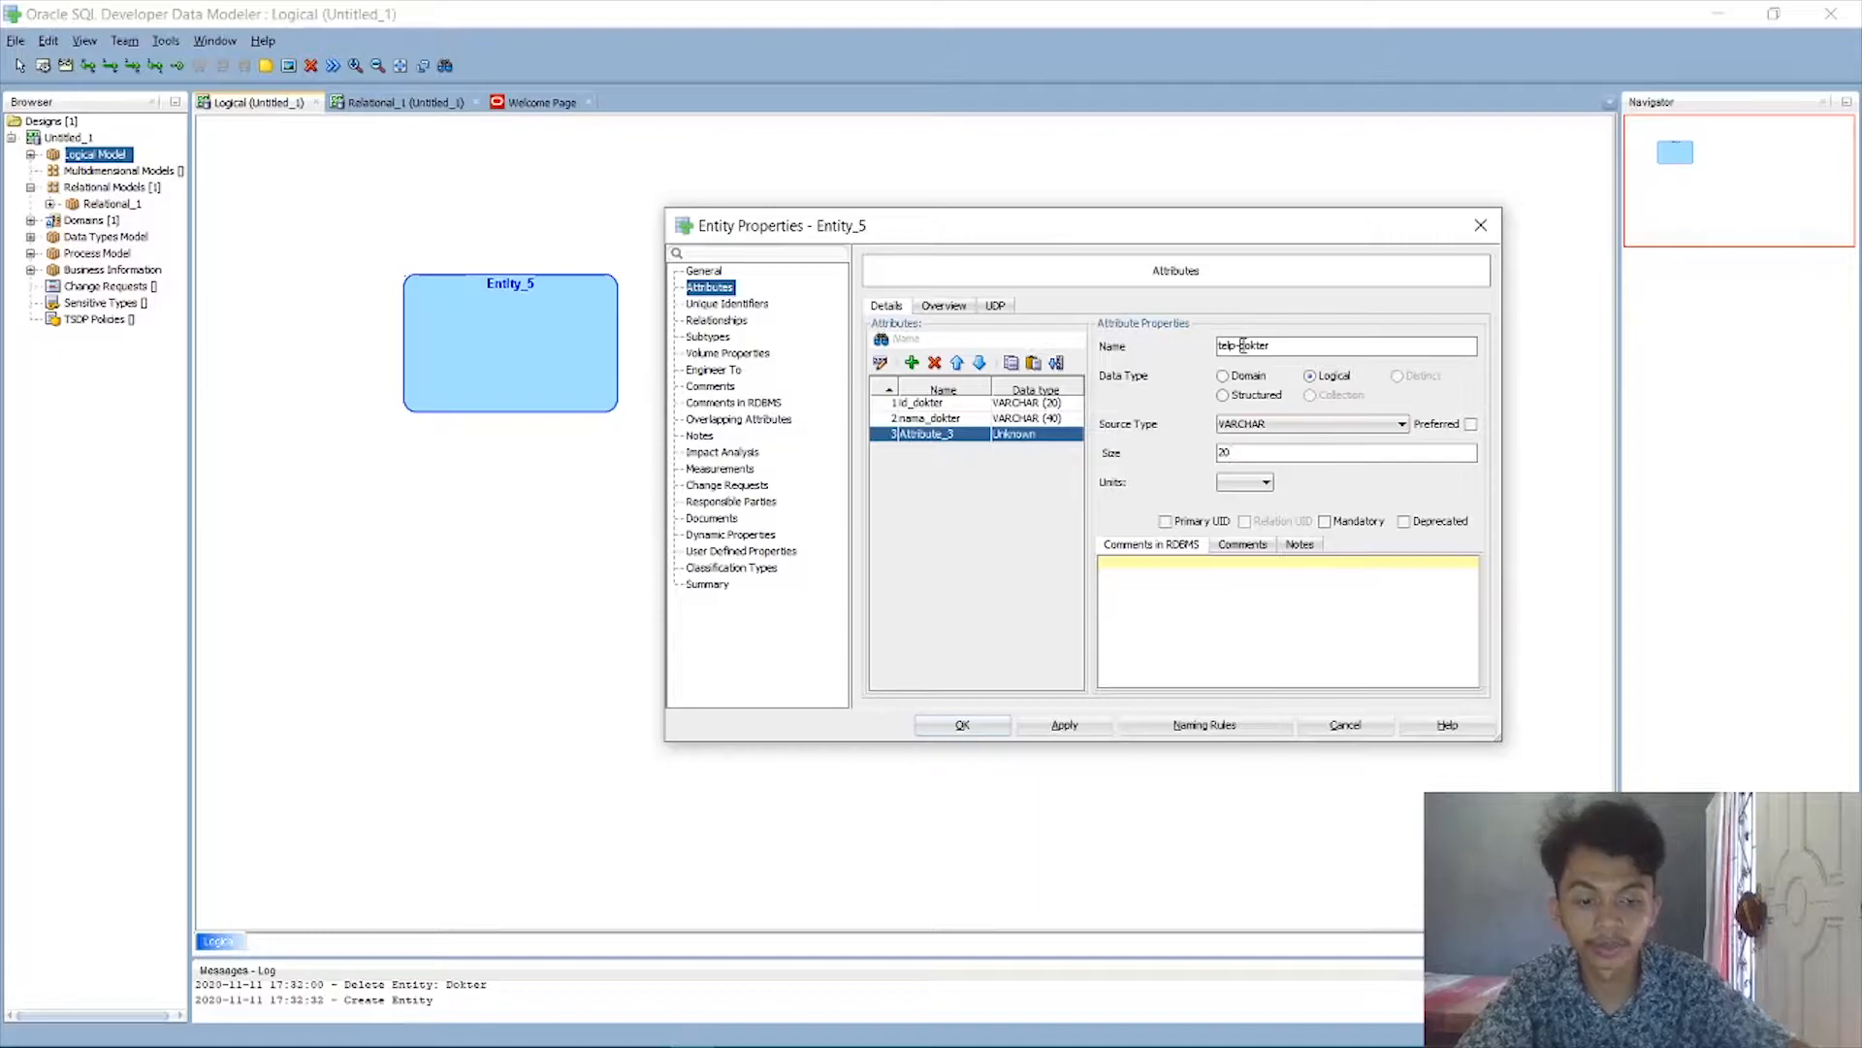
pyautogui.click(1323, 522)
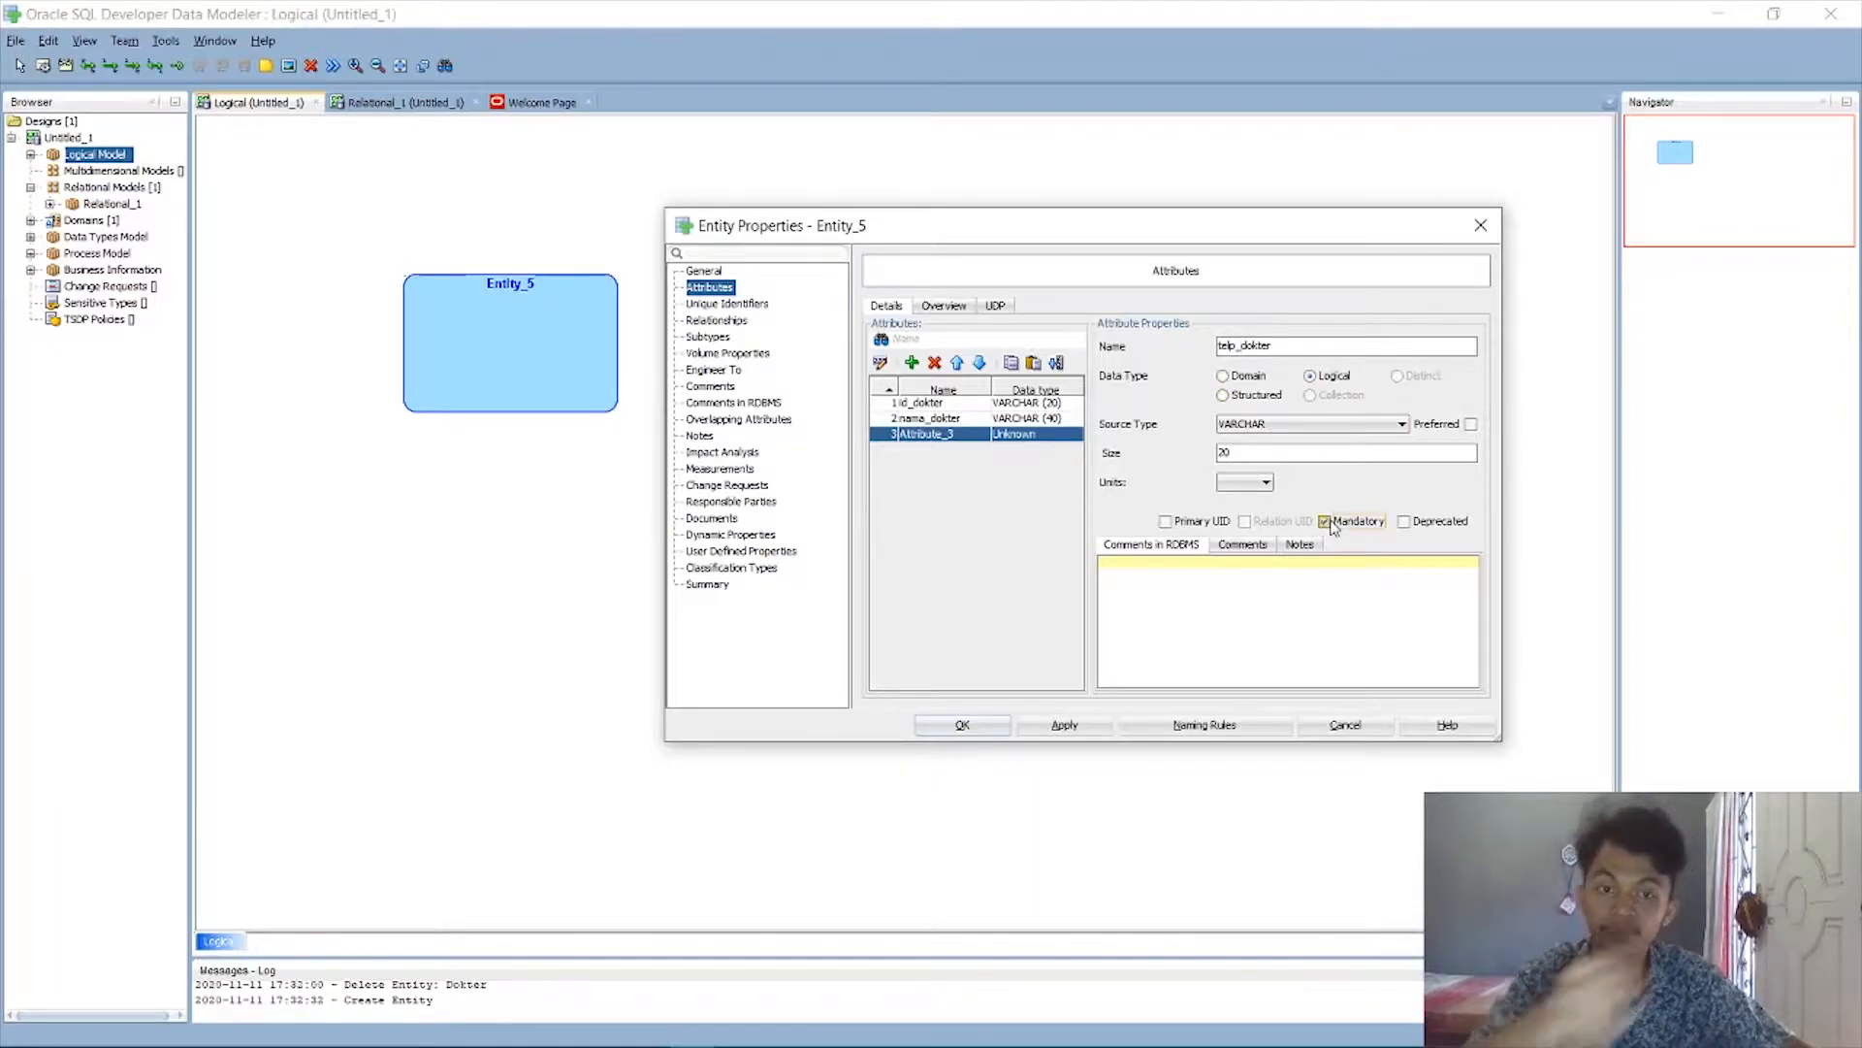
# Add the mandatory attribute spesialis to Dokter with logical type VARCHAR, size 45, and save the entity properties.
pyautogui.click(911, 364)
pyautogui.write('spesialis')
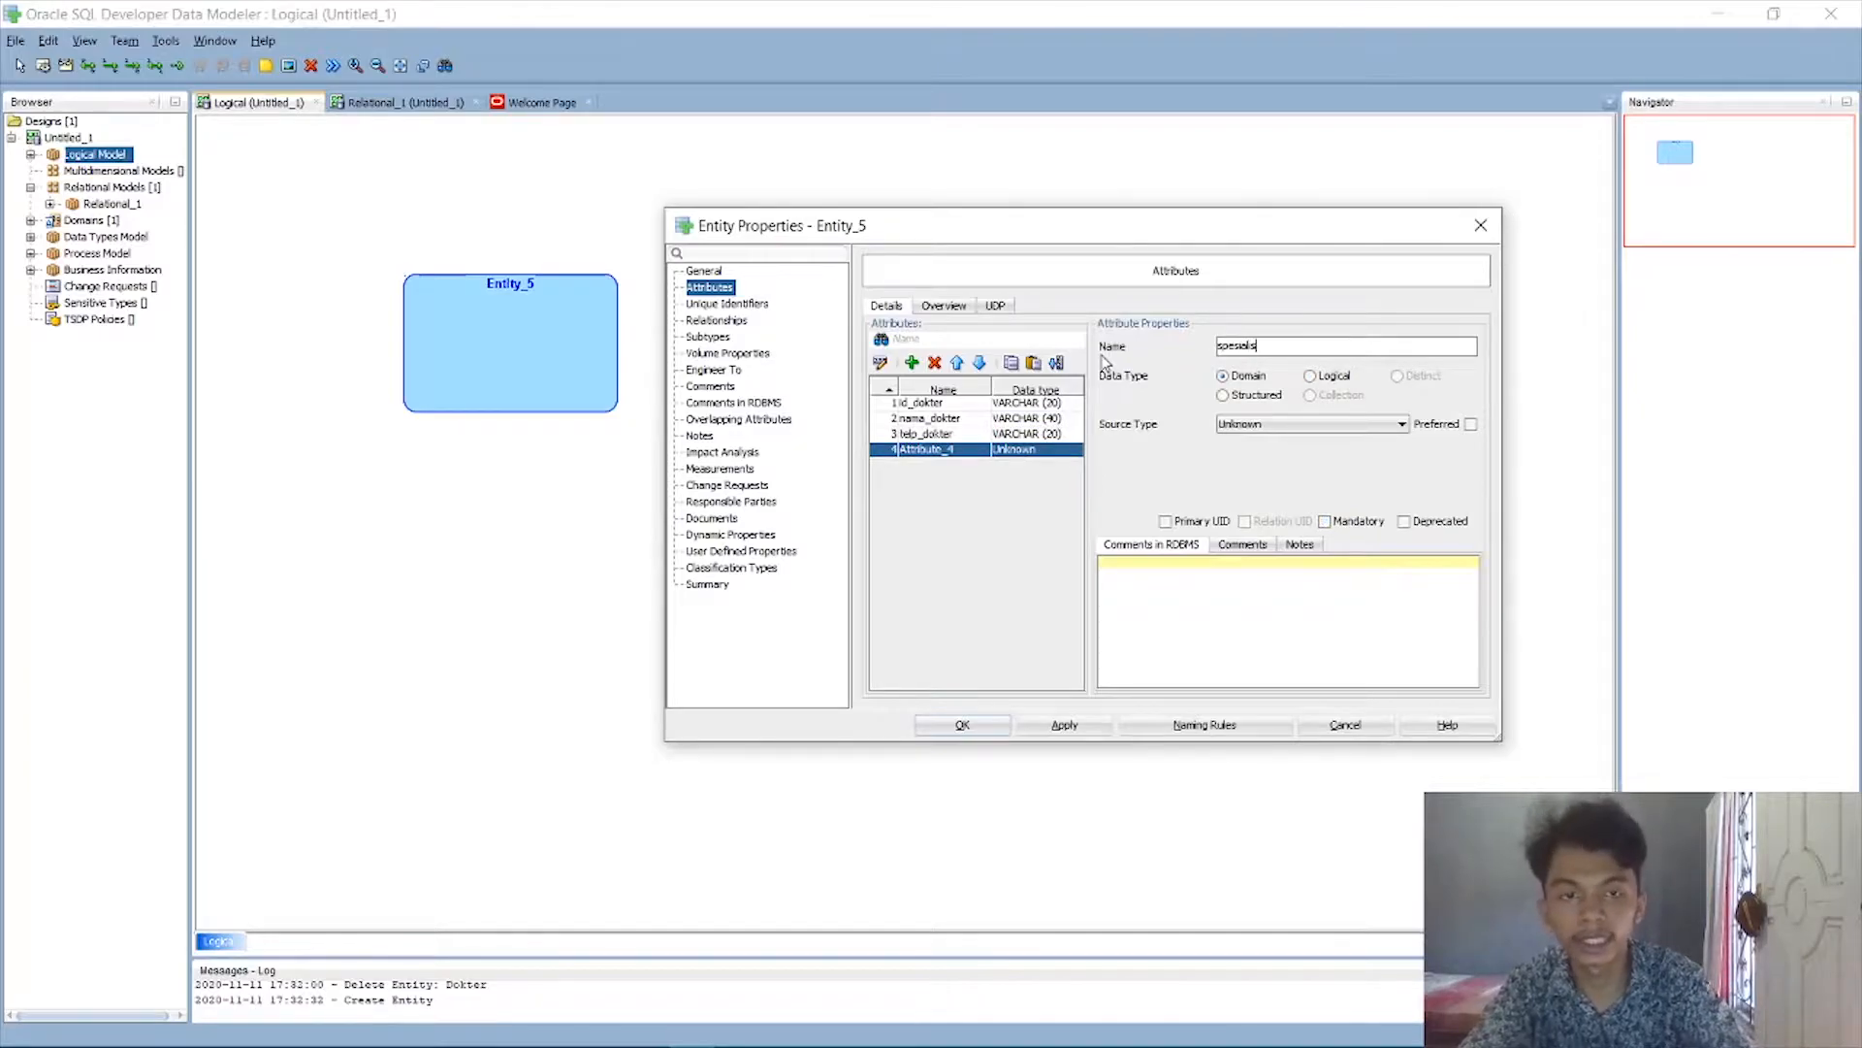
pyautogui.click(1327, 376)
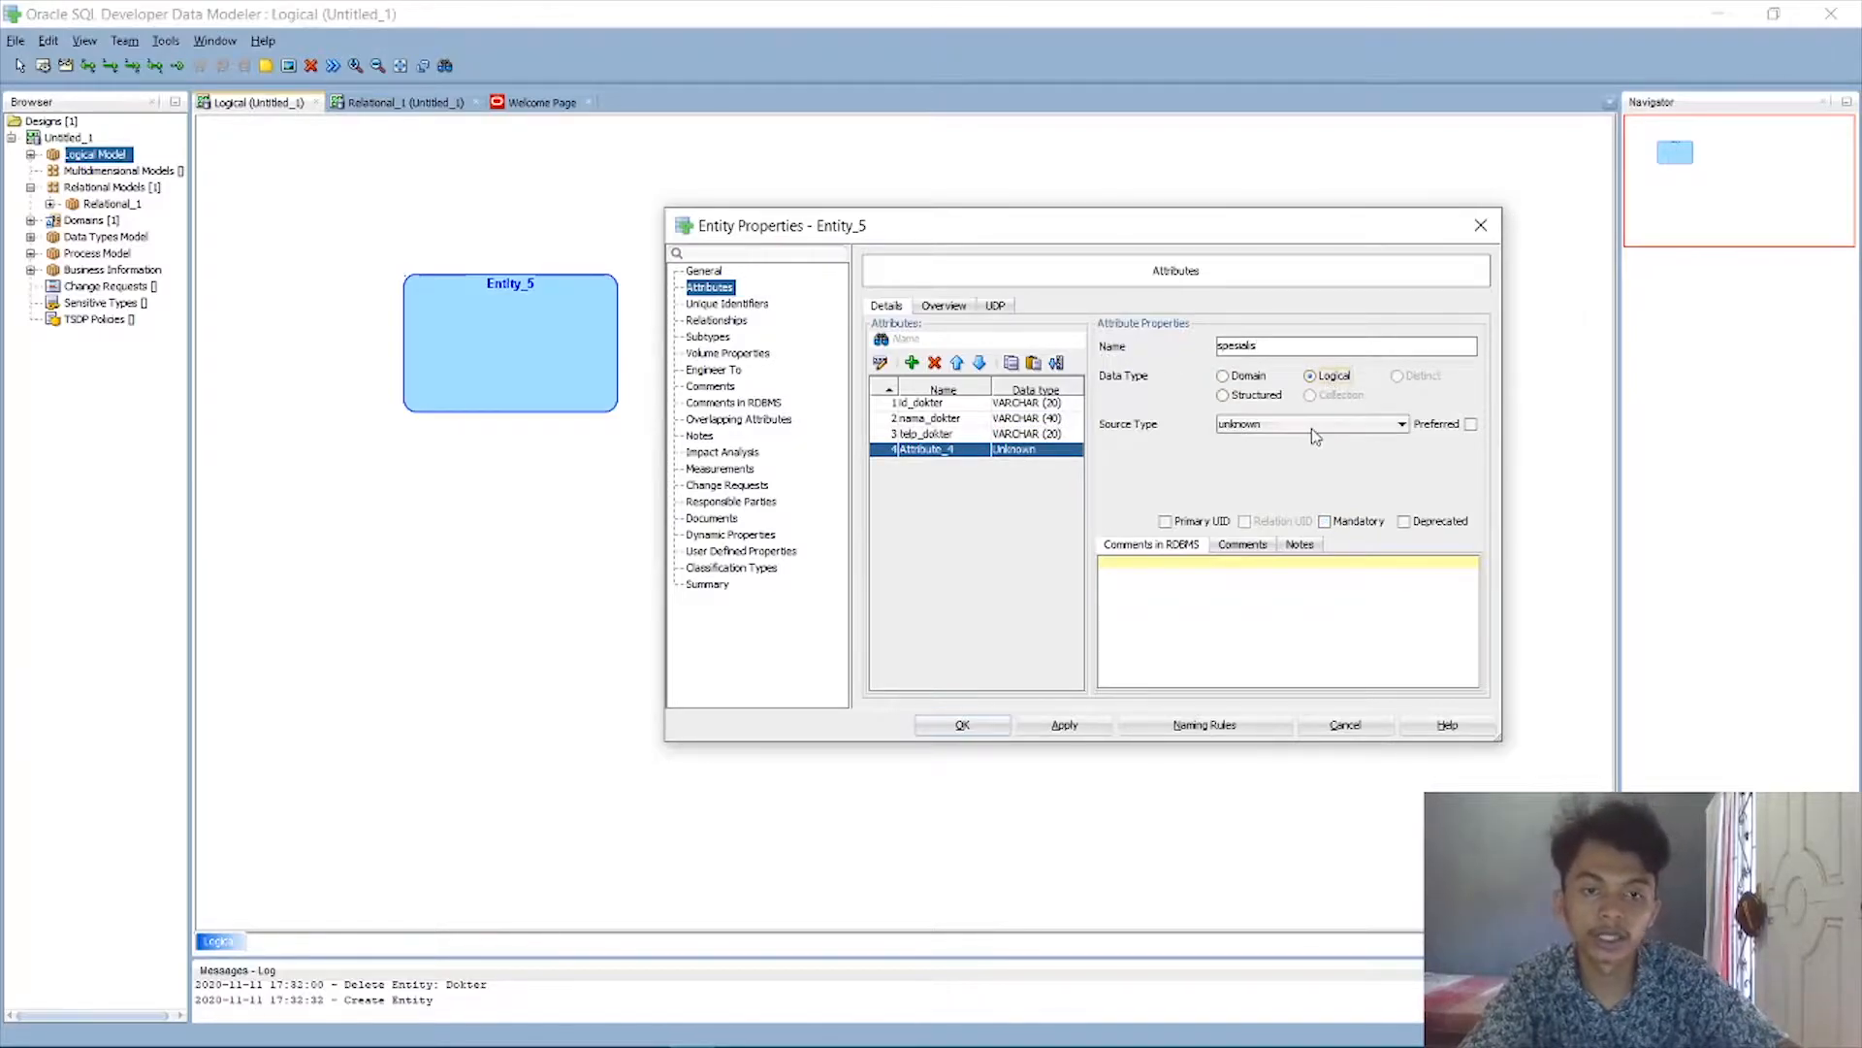
pyautogui.click(1317, 425)
pyautogui.press('Down')
pyautogui.press('Return')
pyautogui.click(1338, 460)
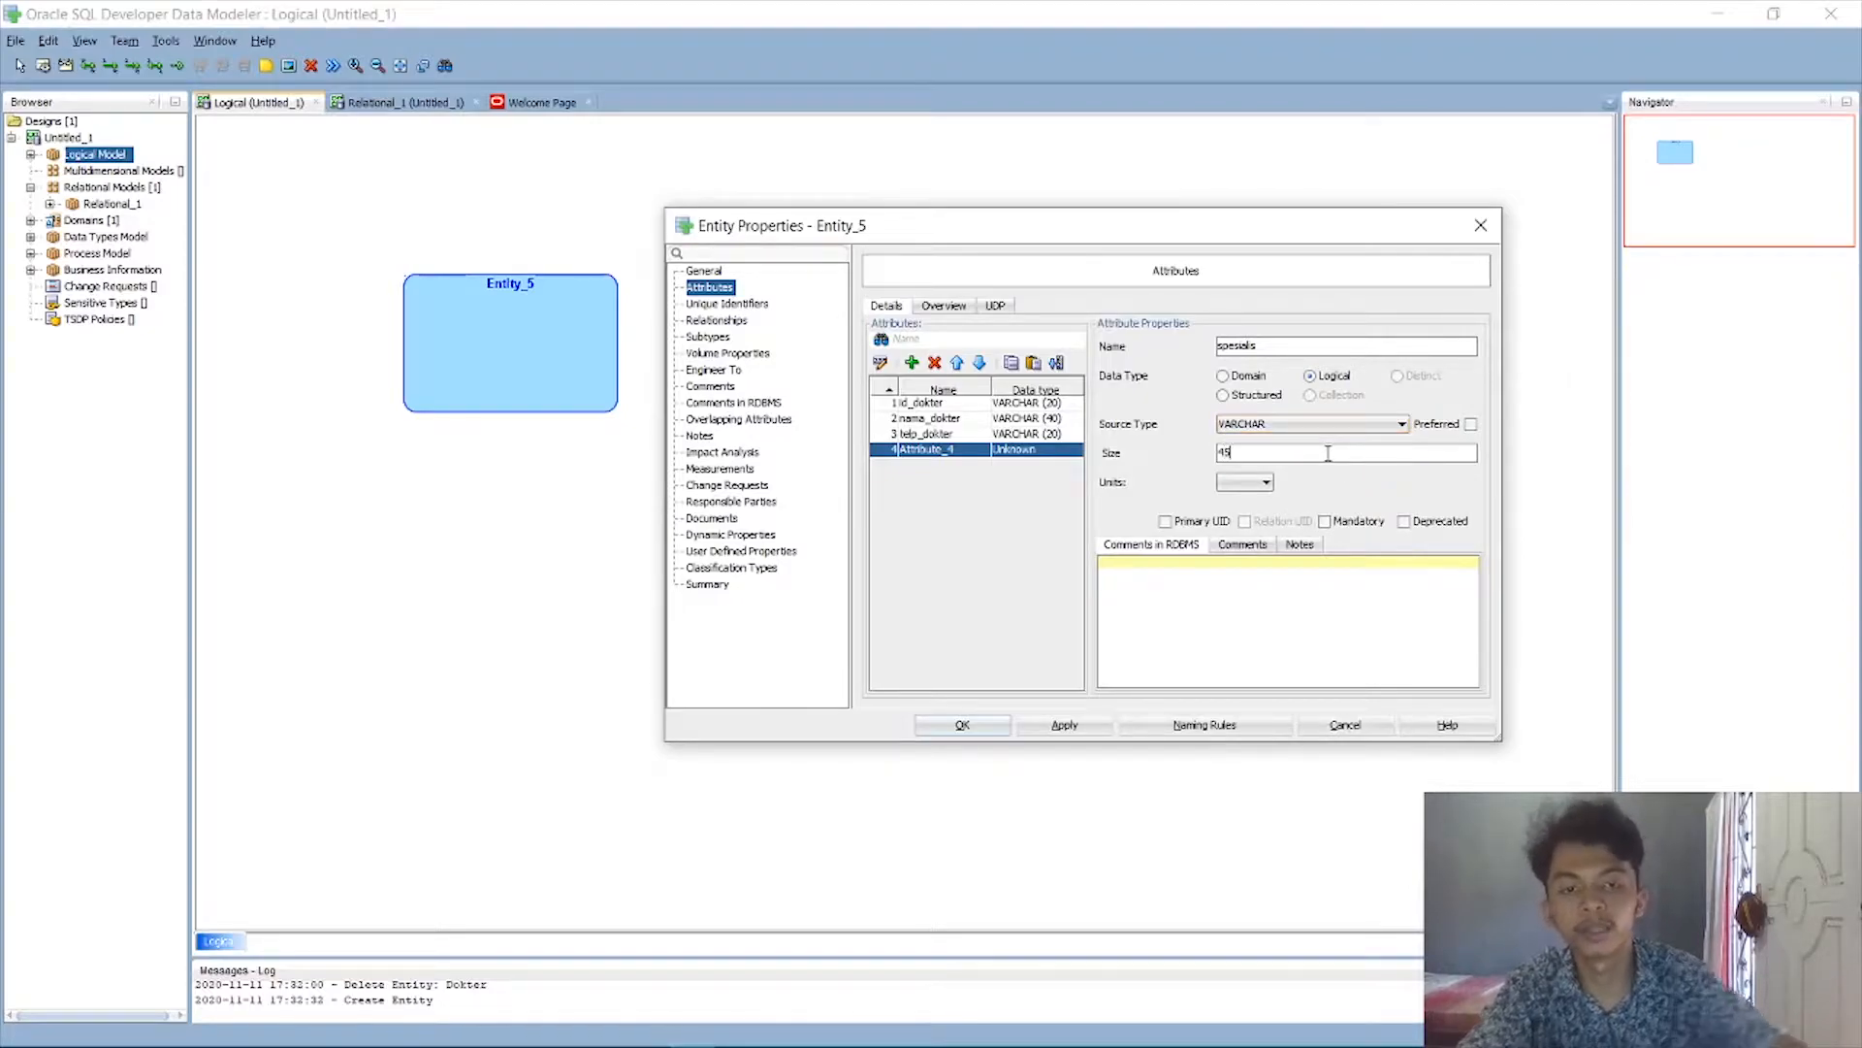
pyautogui.click(1325, 521)
pyautogui.click(1064, 730)
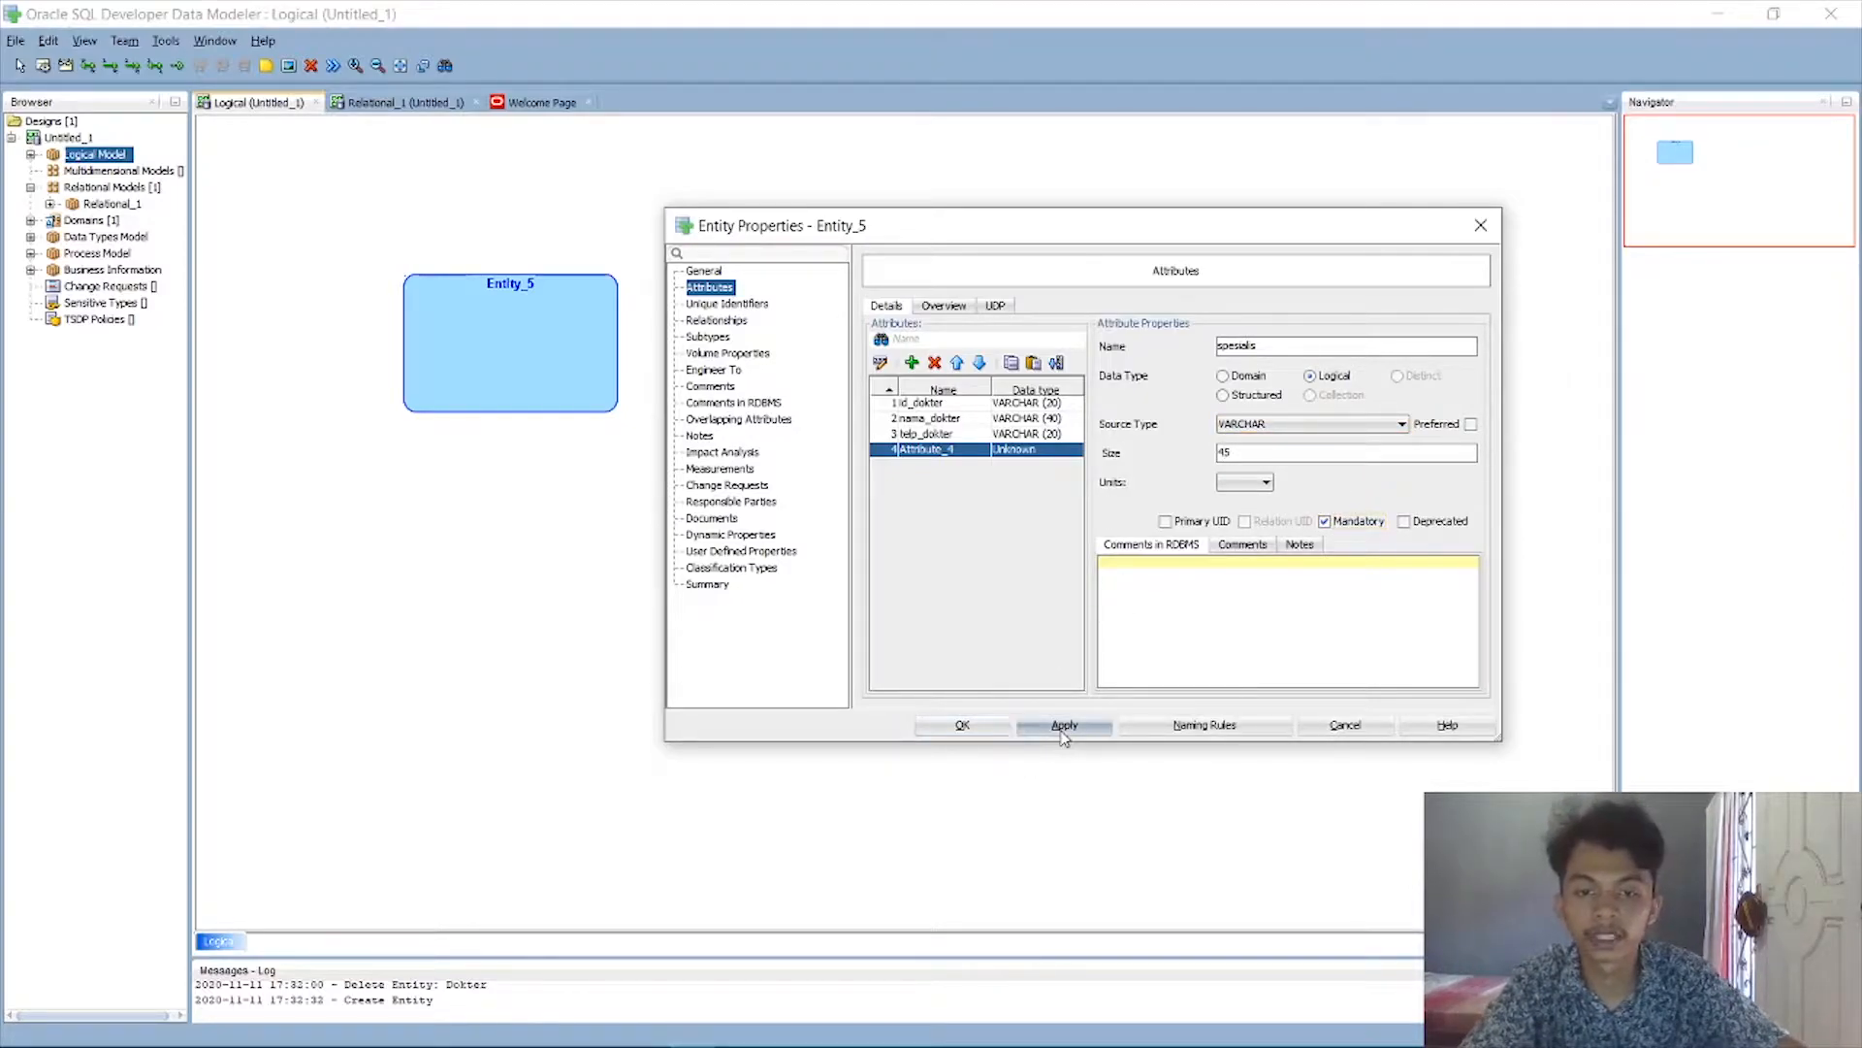
pyautogui.click(962, 724)
# Enlarge the Dokter entity box and move it closer to the diagram's upper-left corner.
pyautogui.click(524, 348)
pyautogui.moveTo(617, 275); pyautogui.dragTo(669, 249)
pyautogui.moveTo(624, 332); pyautogui.dragTo(519, 263)
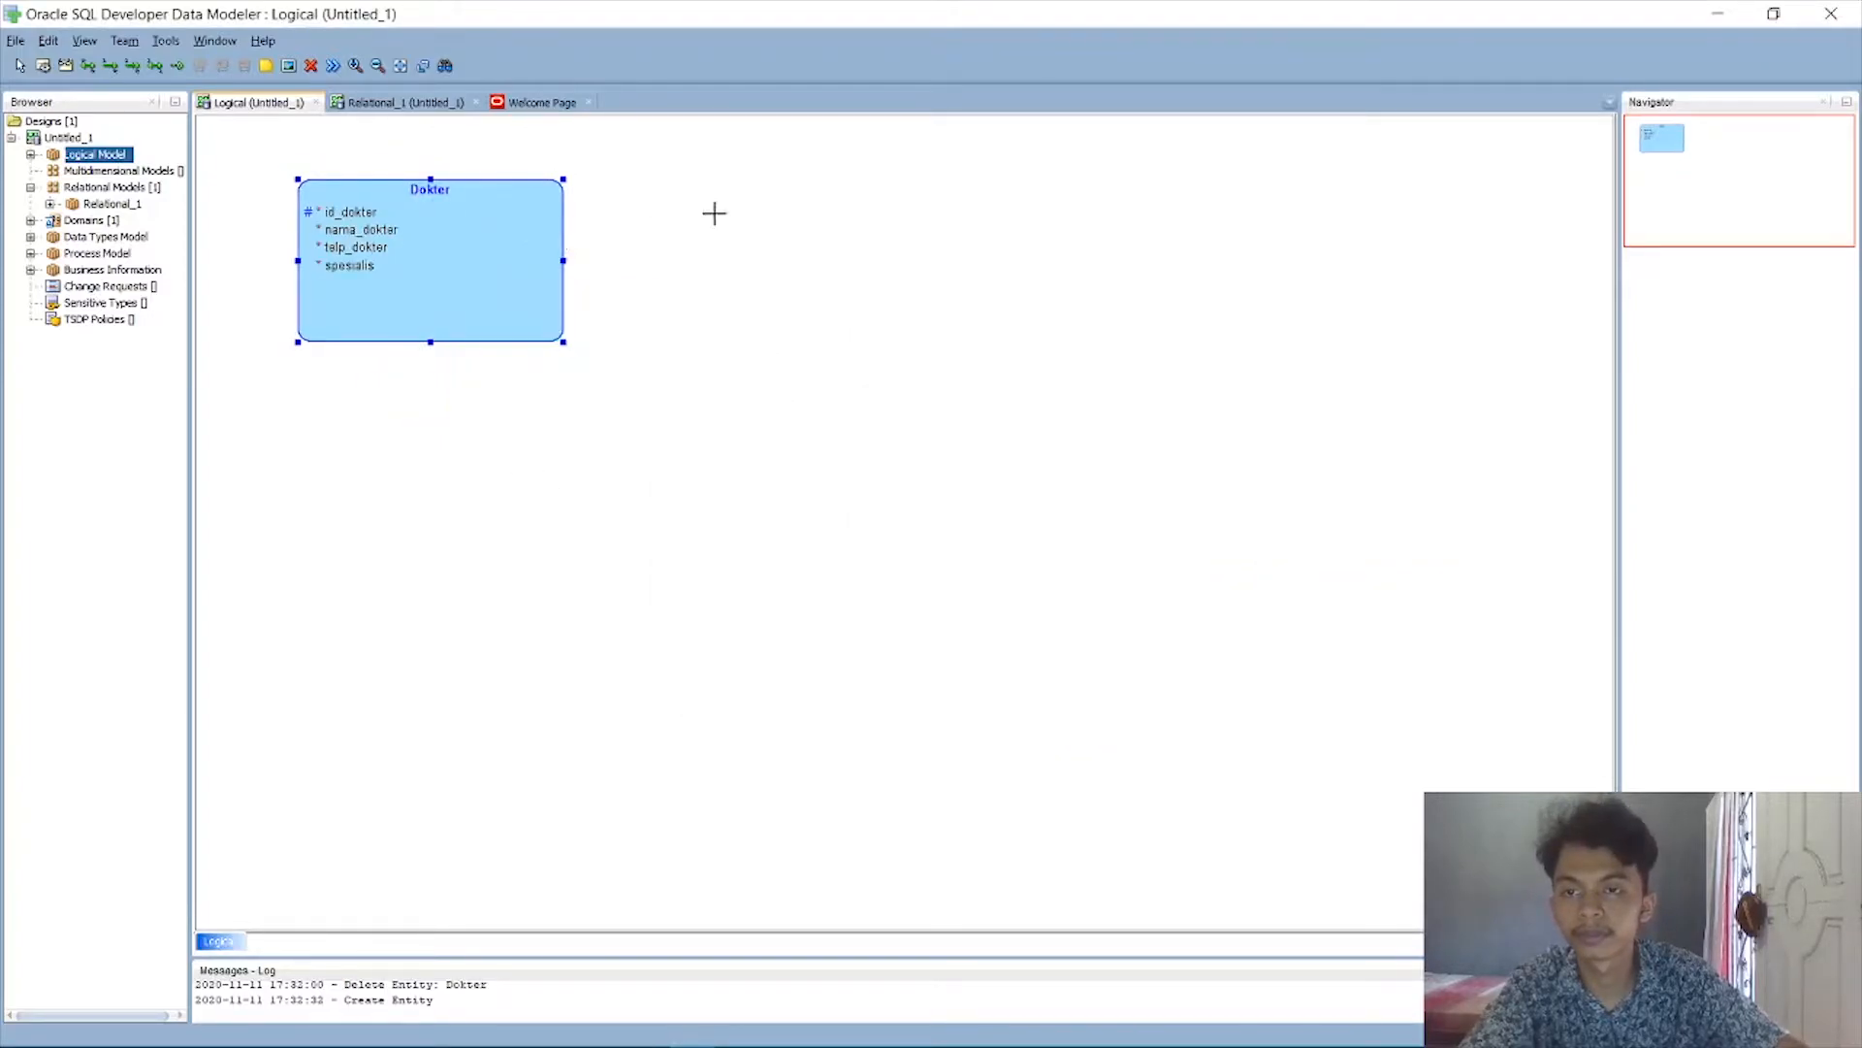
# Create a second entity to the right of Dokter and name it Obat.
pyautogui.click(773, 196)
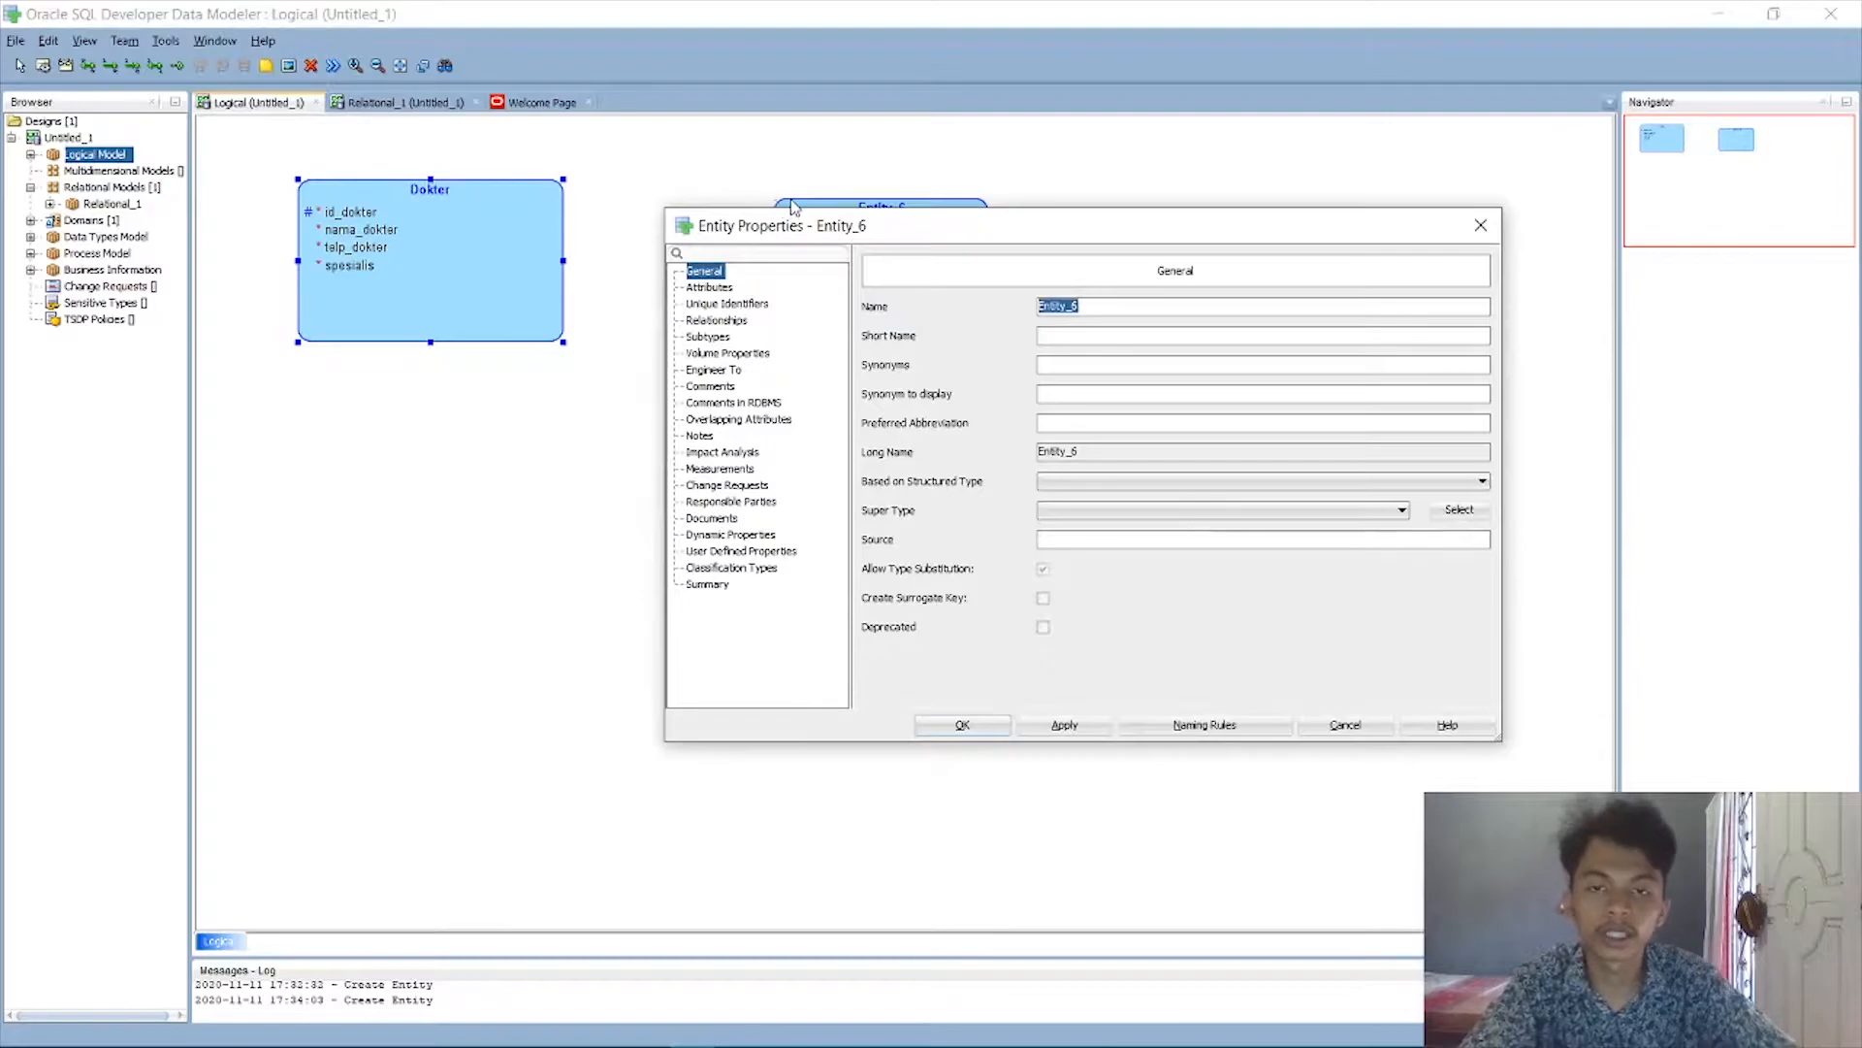
pyautogui.moveTo(1019, 238); pyautogui.dragTo(1092, 239)
pyautogui.press('BackSpace')
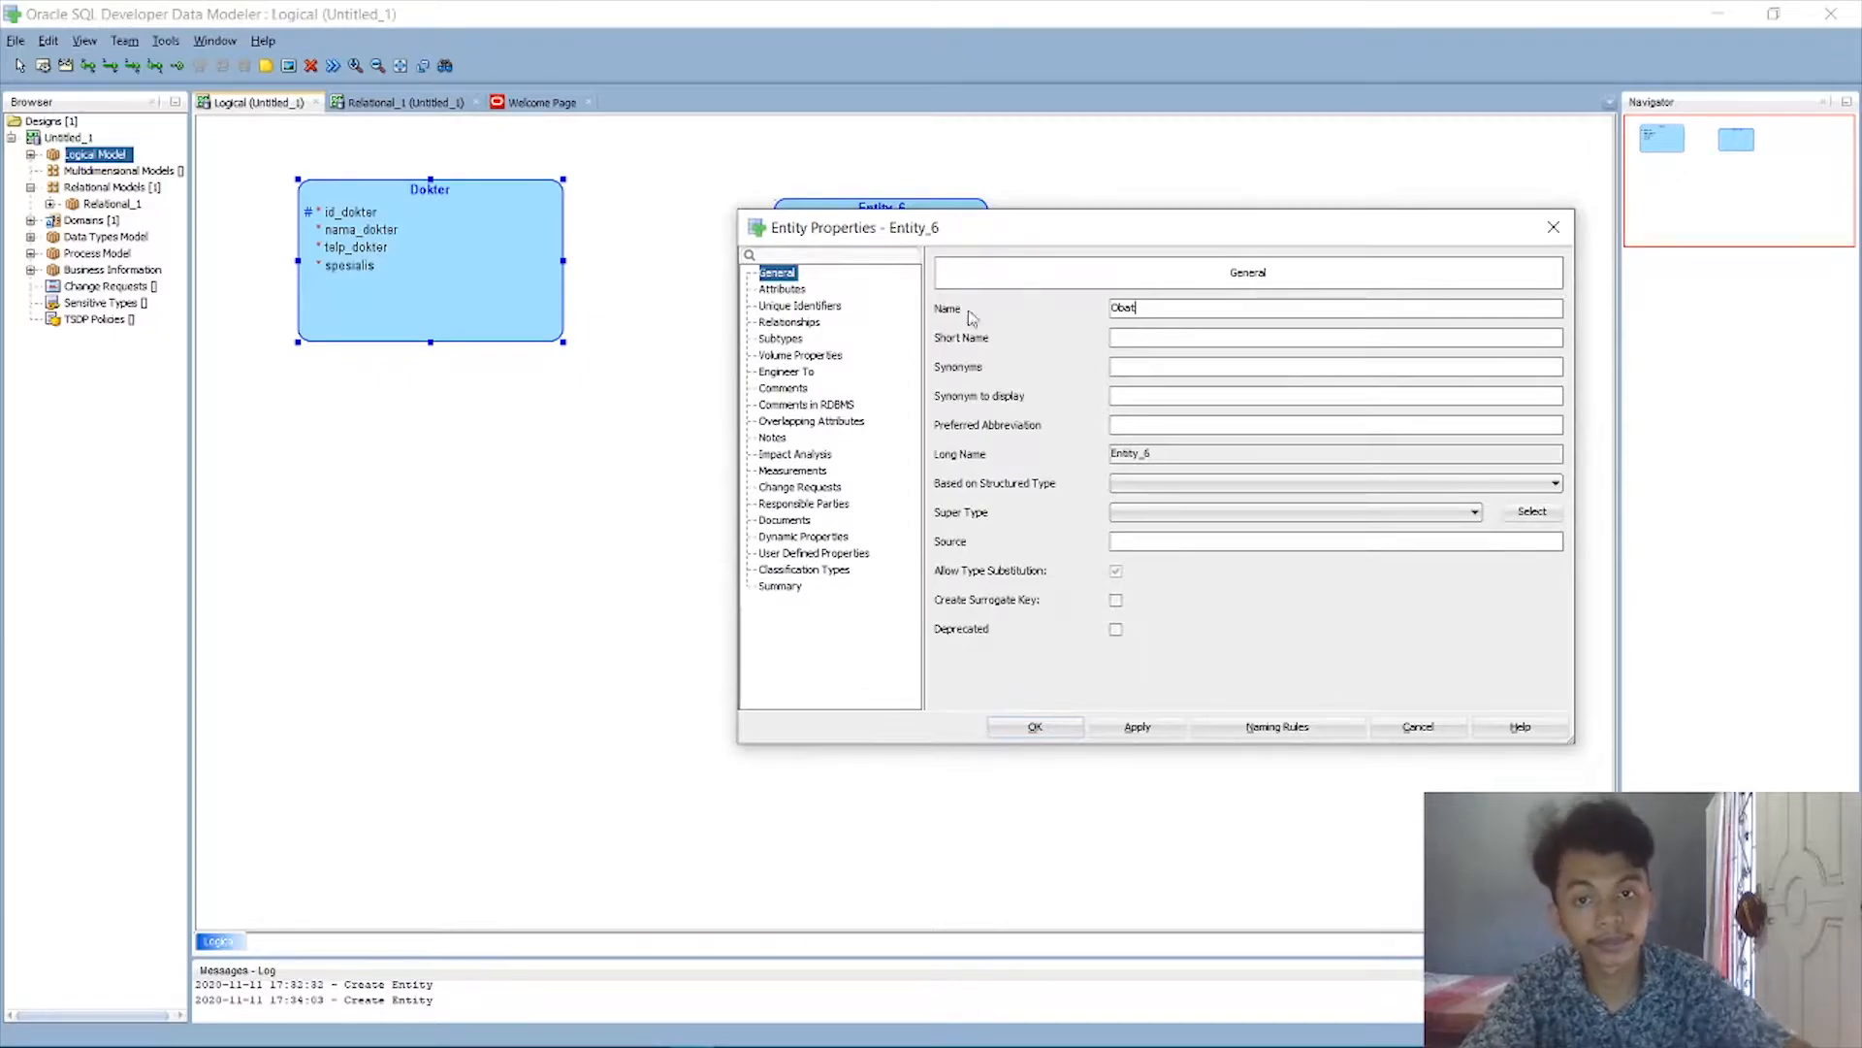
# Add the attribute id_obat to Obat with logical type VARCHAR, size 20, and mark it as primary UID.
pyautogui.click(782, 289)
pyautogui.click(985, 365)
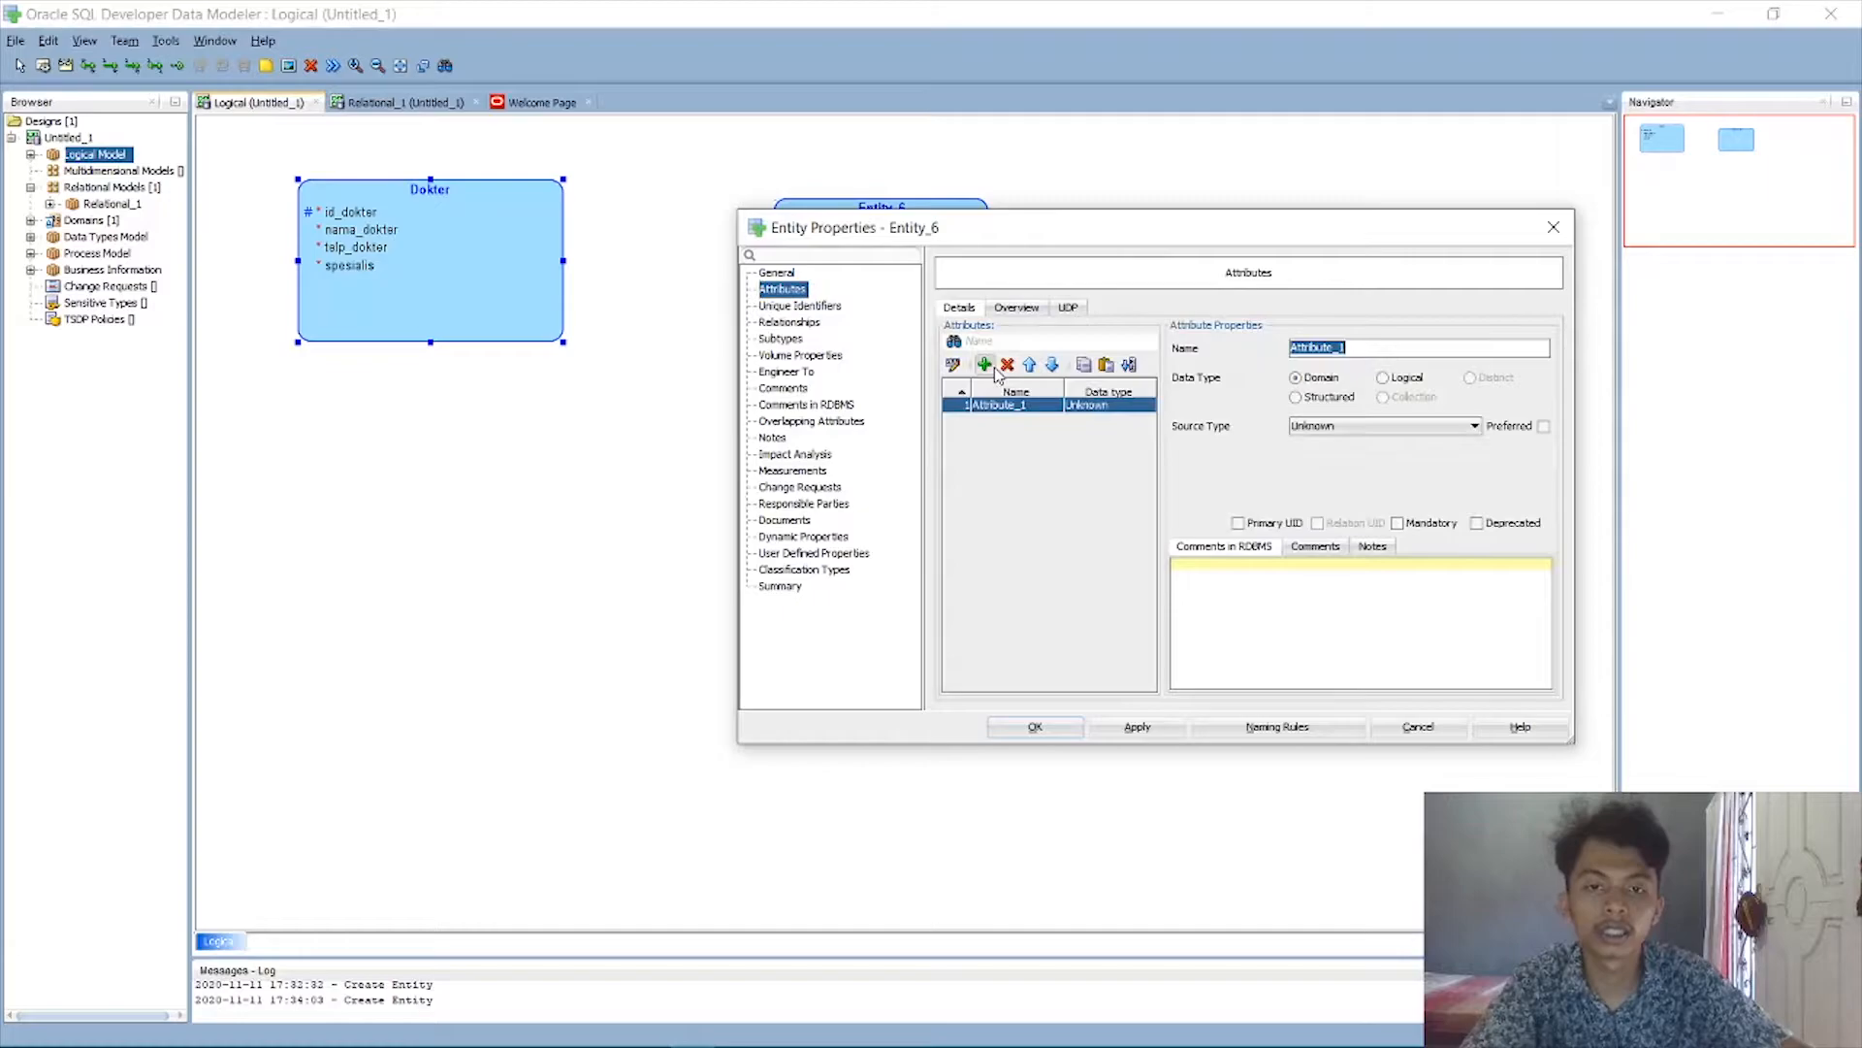
pyautogui.press('BackSpace')
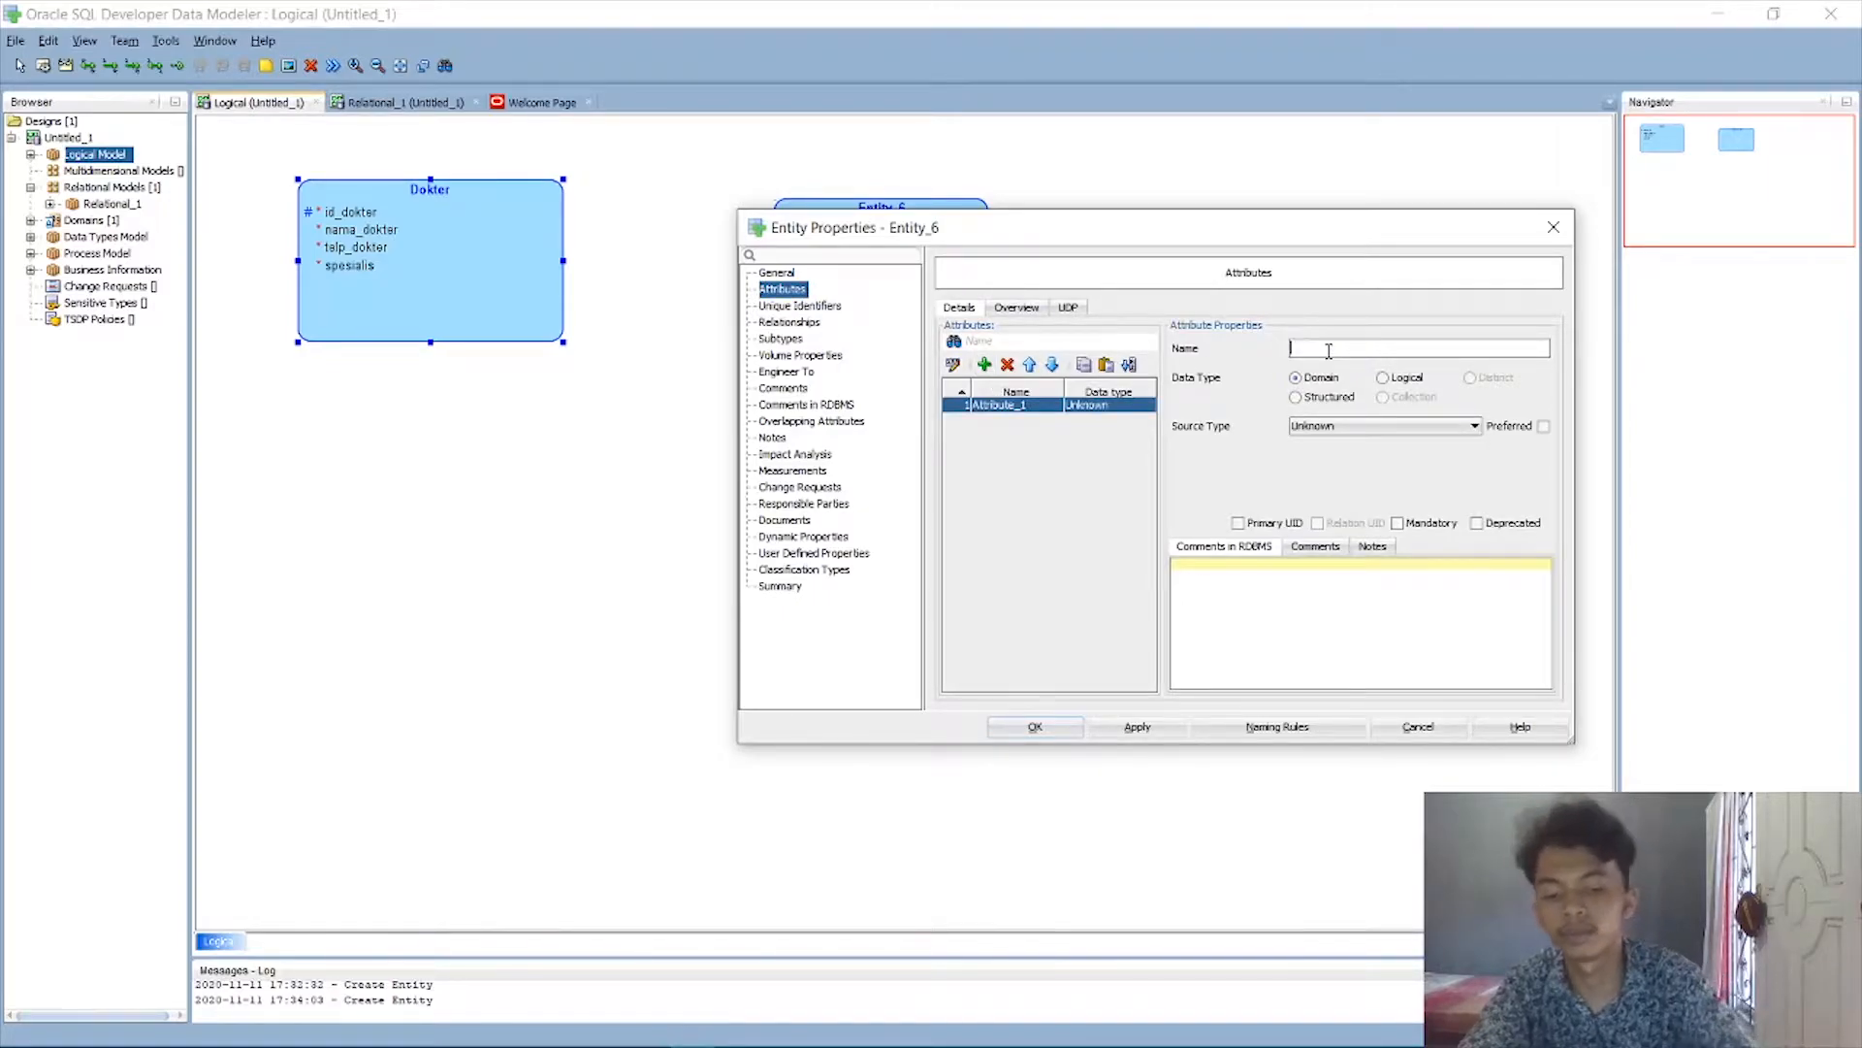
pyautogui.write('id_obat')
pyautogui.click(1402, 384)
pyautogui.click(1384, 427)
pyautogui.press('v')
pyautogui.press('v')
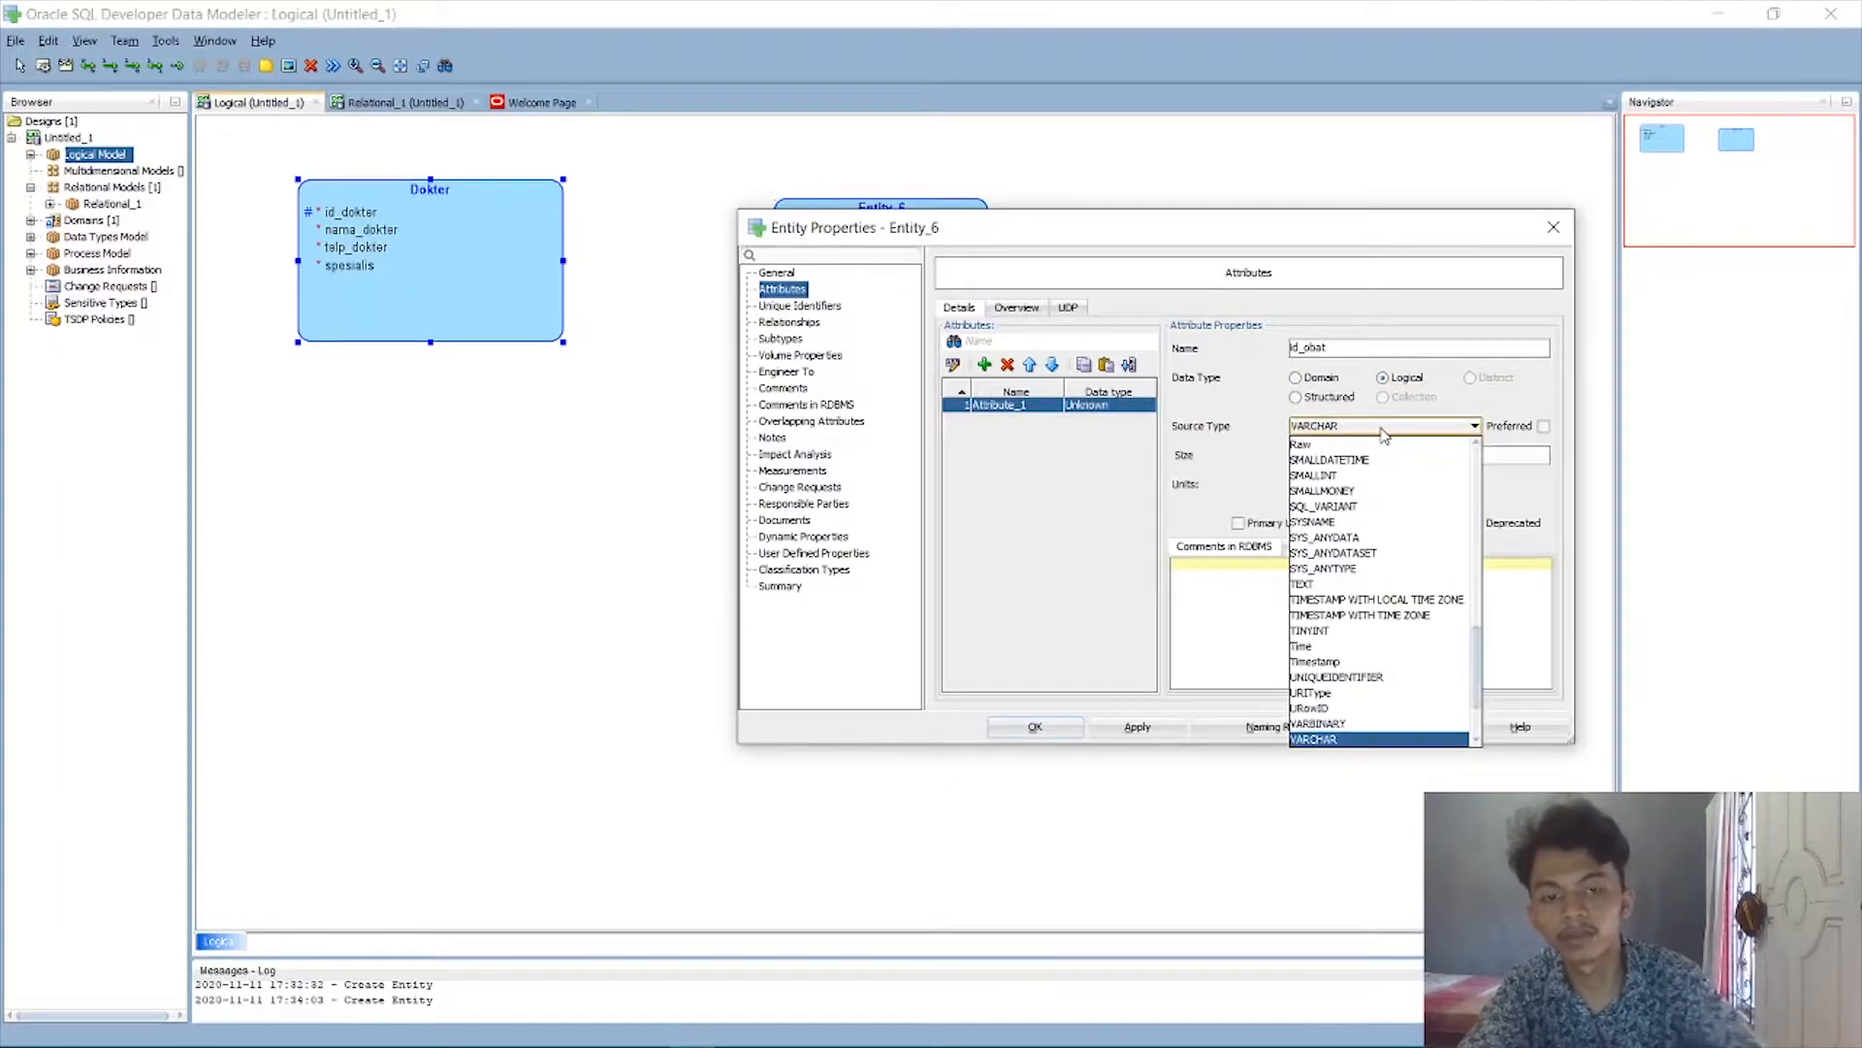
pyautogui.press('Return')
pyautogui.click(1358, 453)
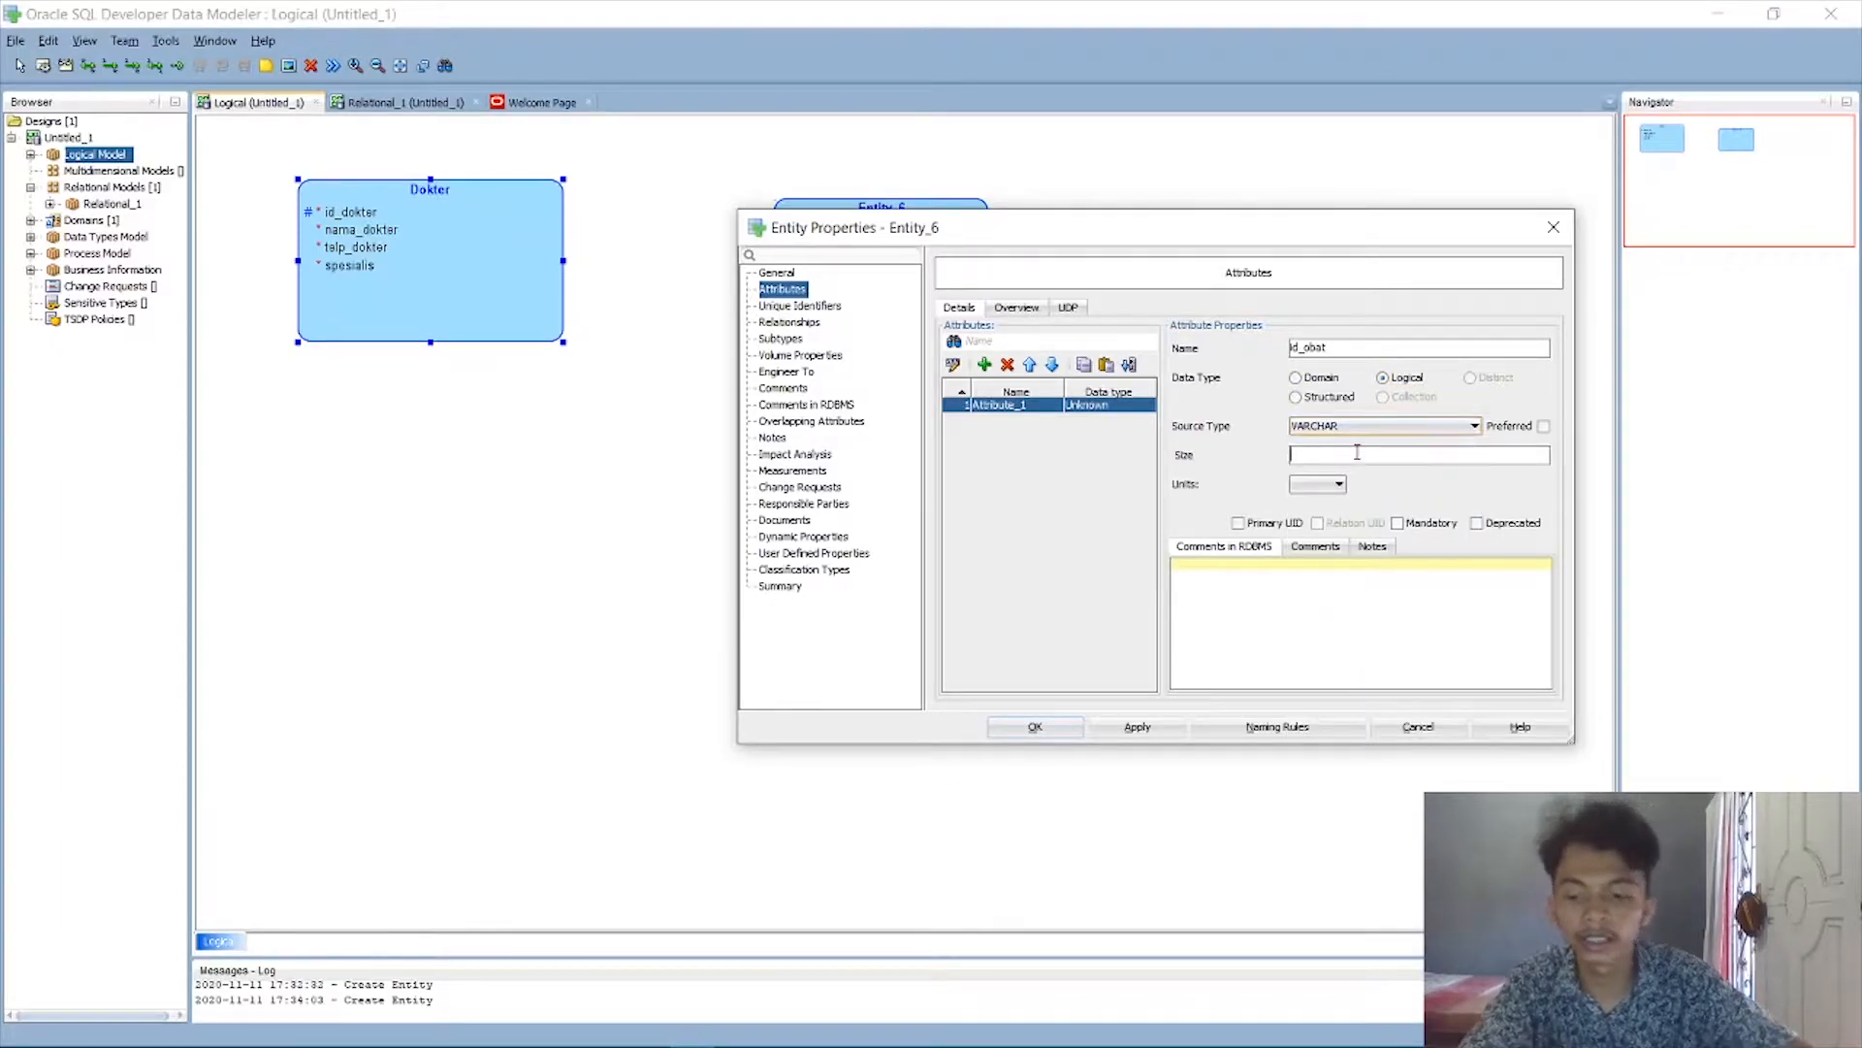
pyautogui.click(1252, 525)
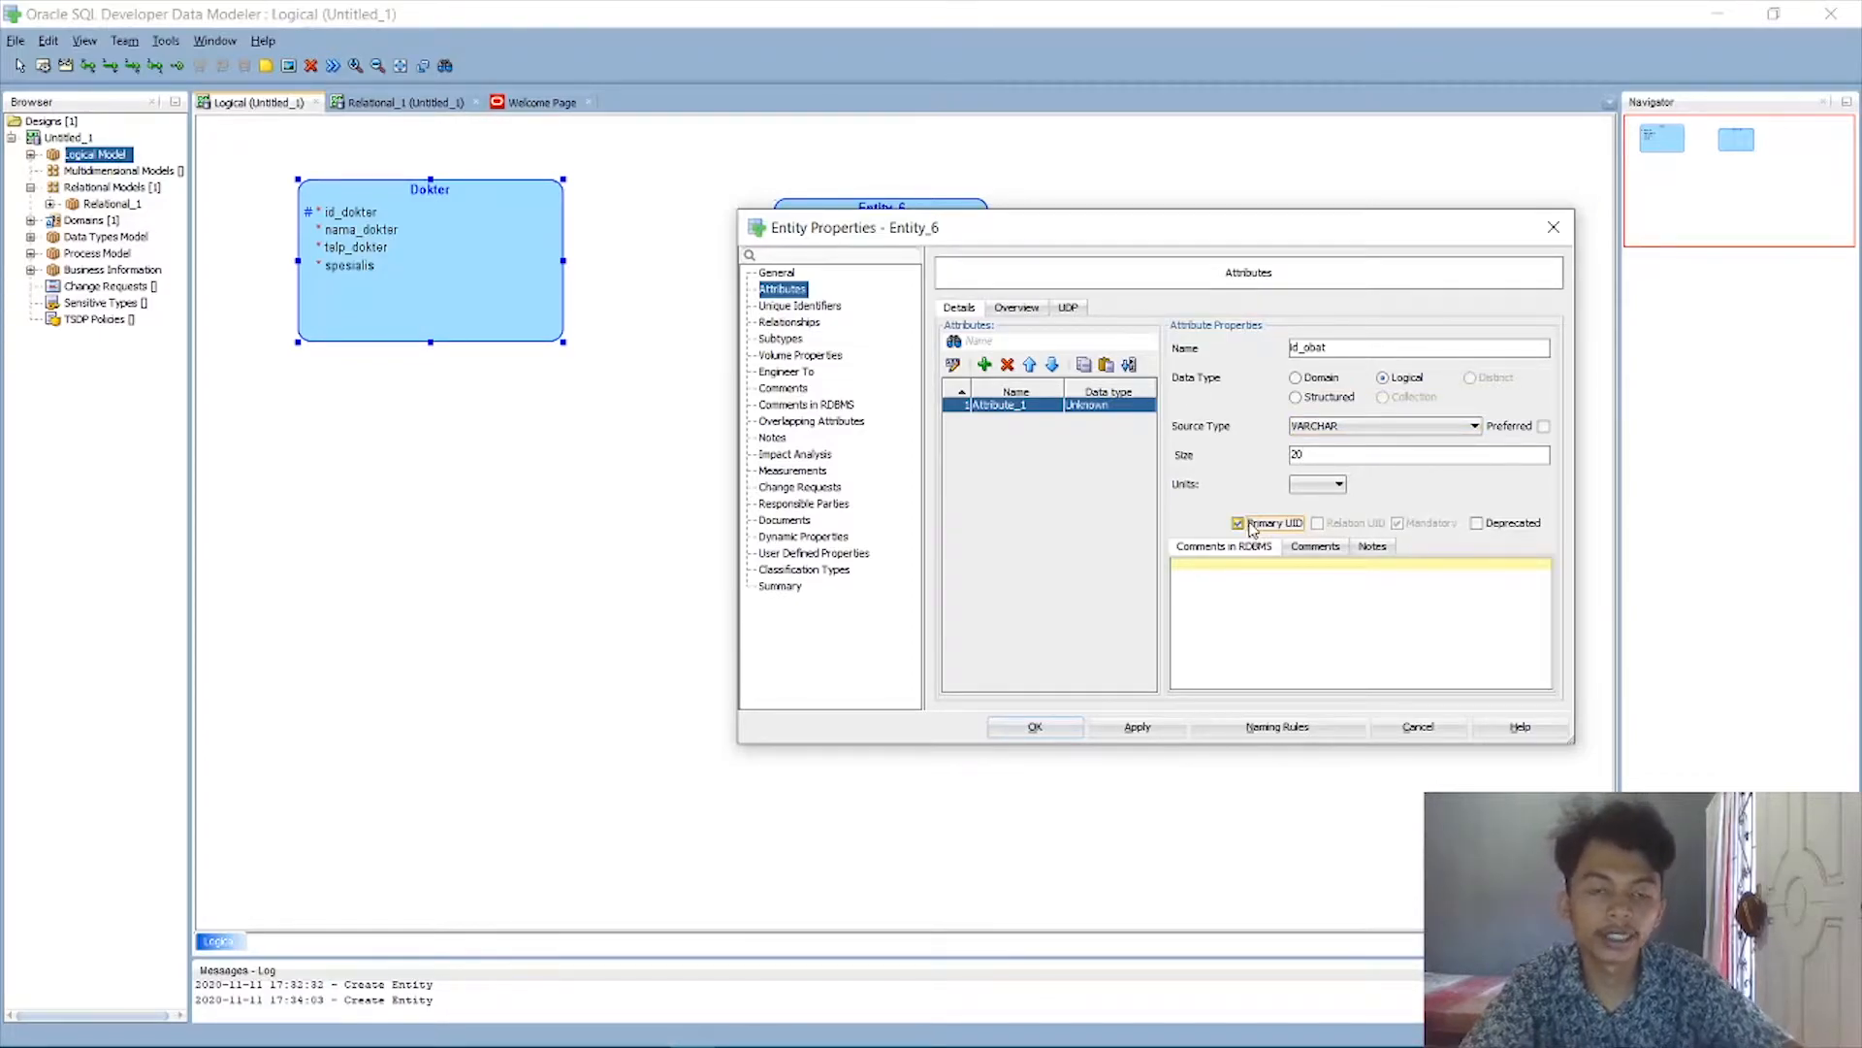
# Add the mandatory attribute nama_obat to Obat with logical type VARCHAR and size 45.
pyautogui.click(985, 365)
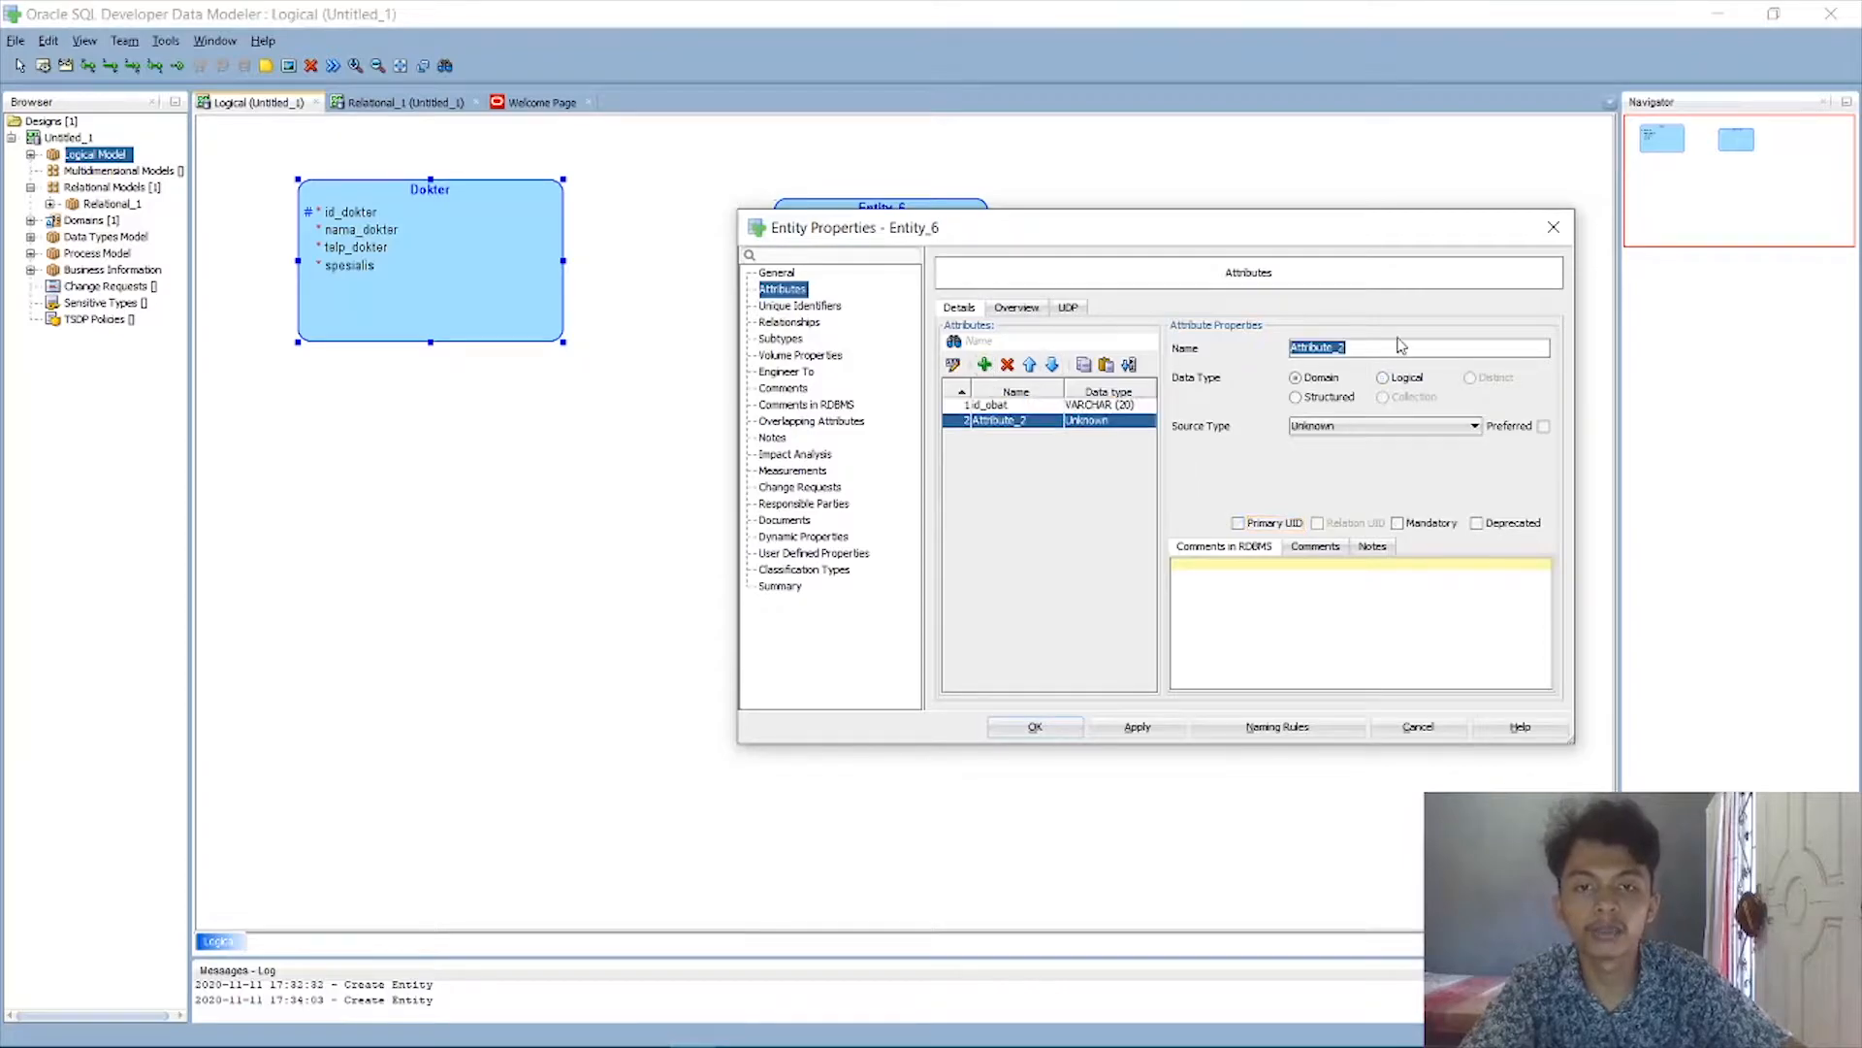
pyautogui.press('BackSpace')
pyautogui.write('nam')
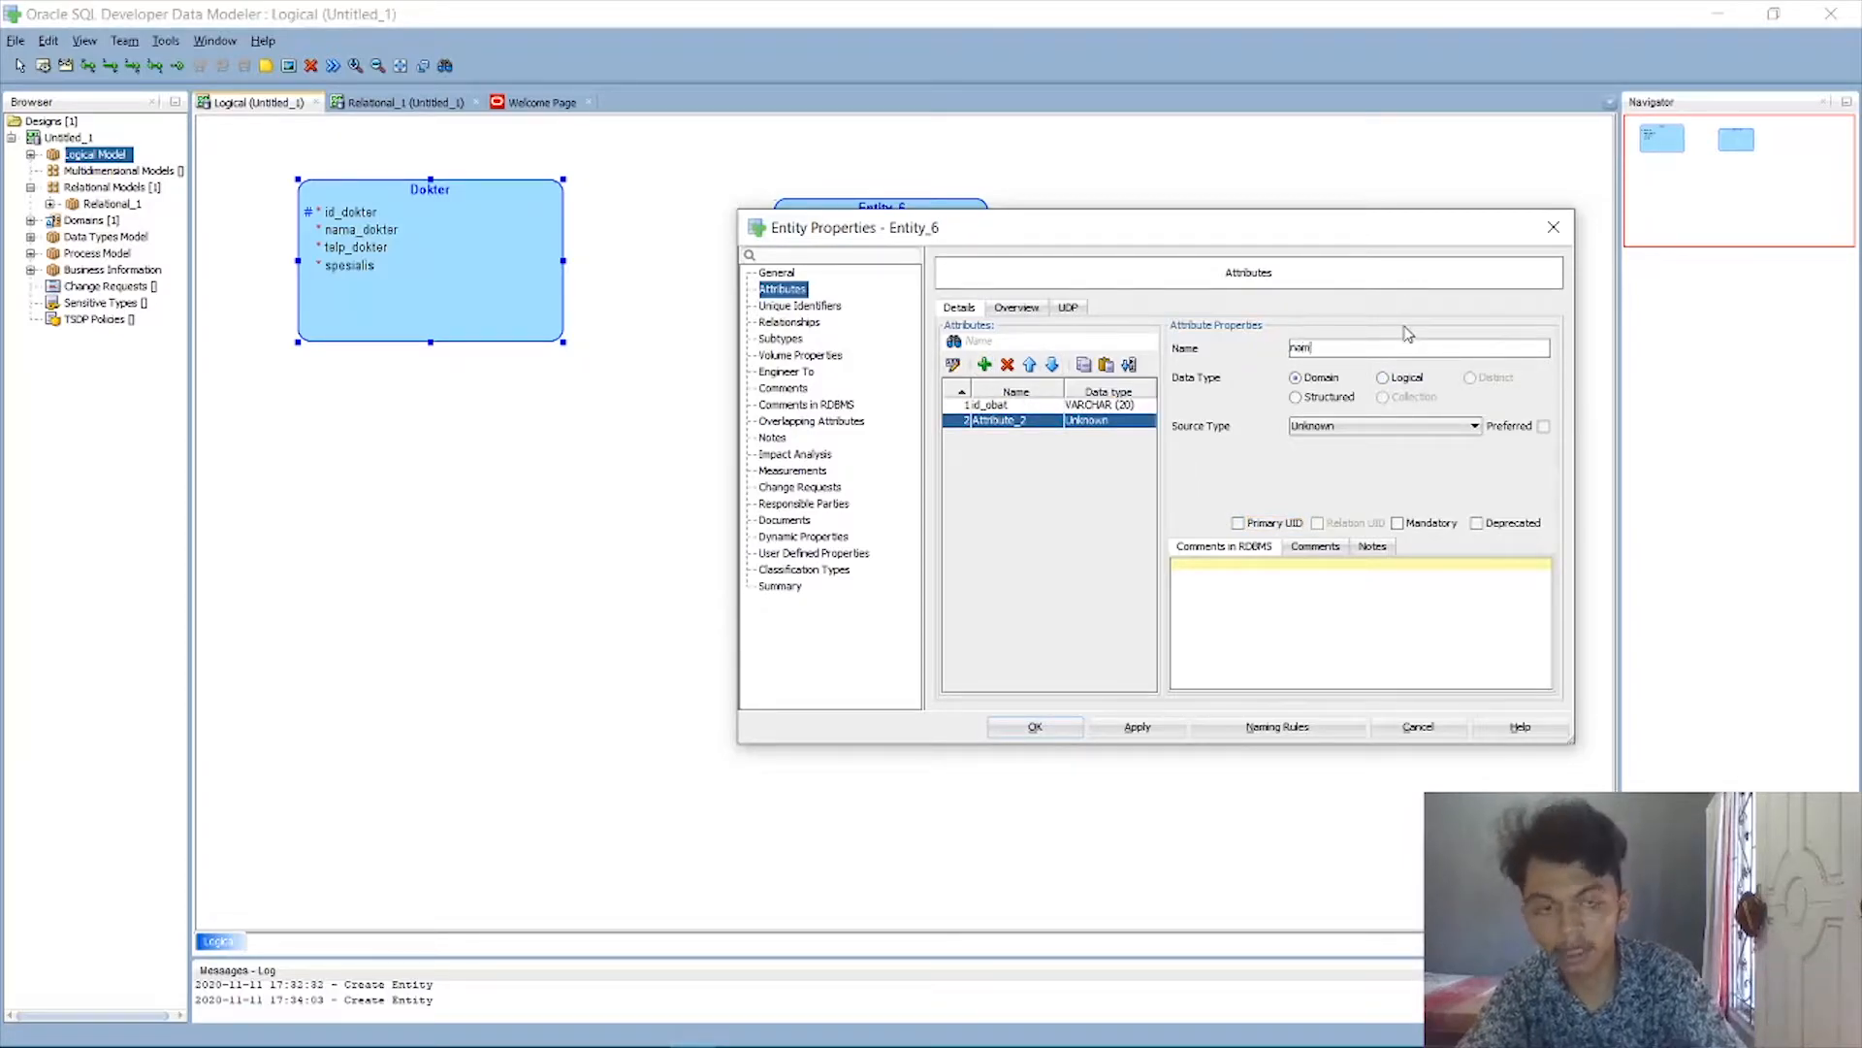
pyautogui.write('a_oba')
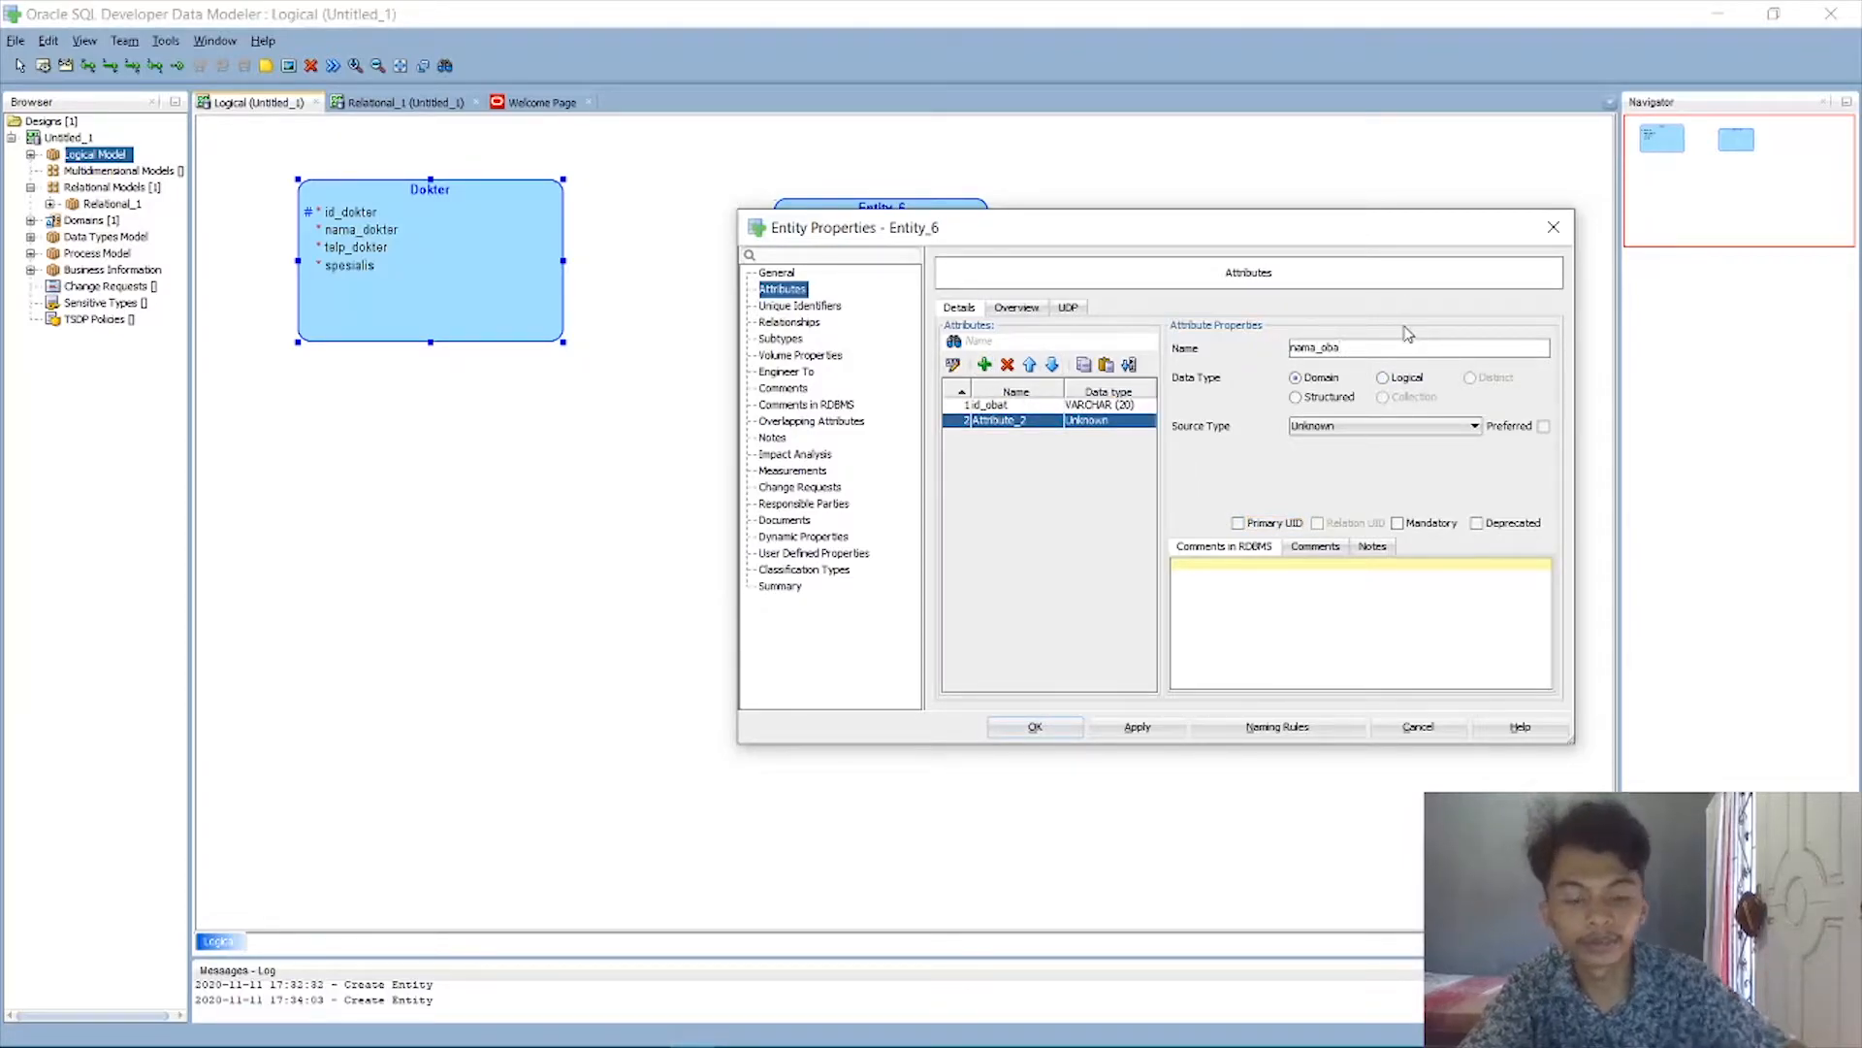
pyautogui.click(1406, 377)
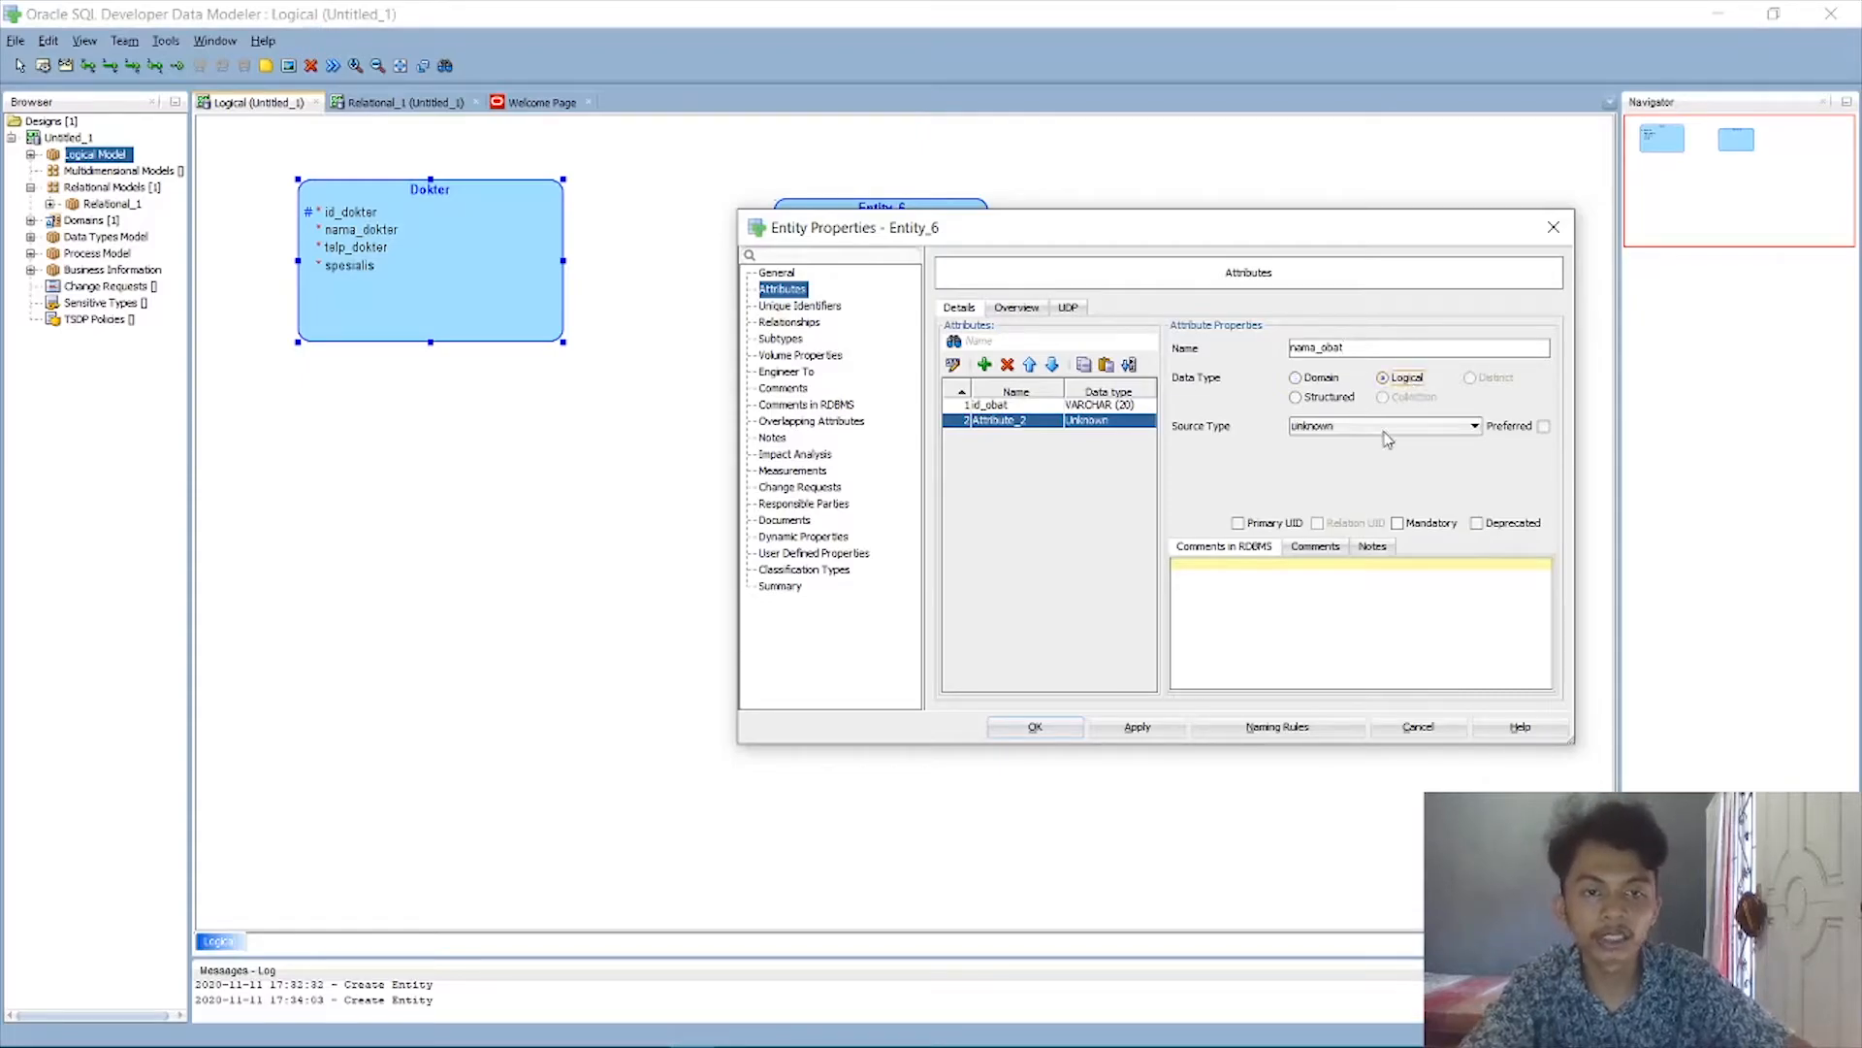
pyautogui.click(1389, 424)
pyautogui.press('v')
pyautogui.press('v')
pyautogui.press('Return')
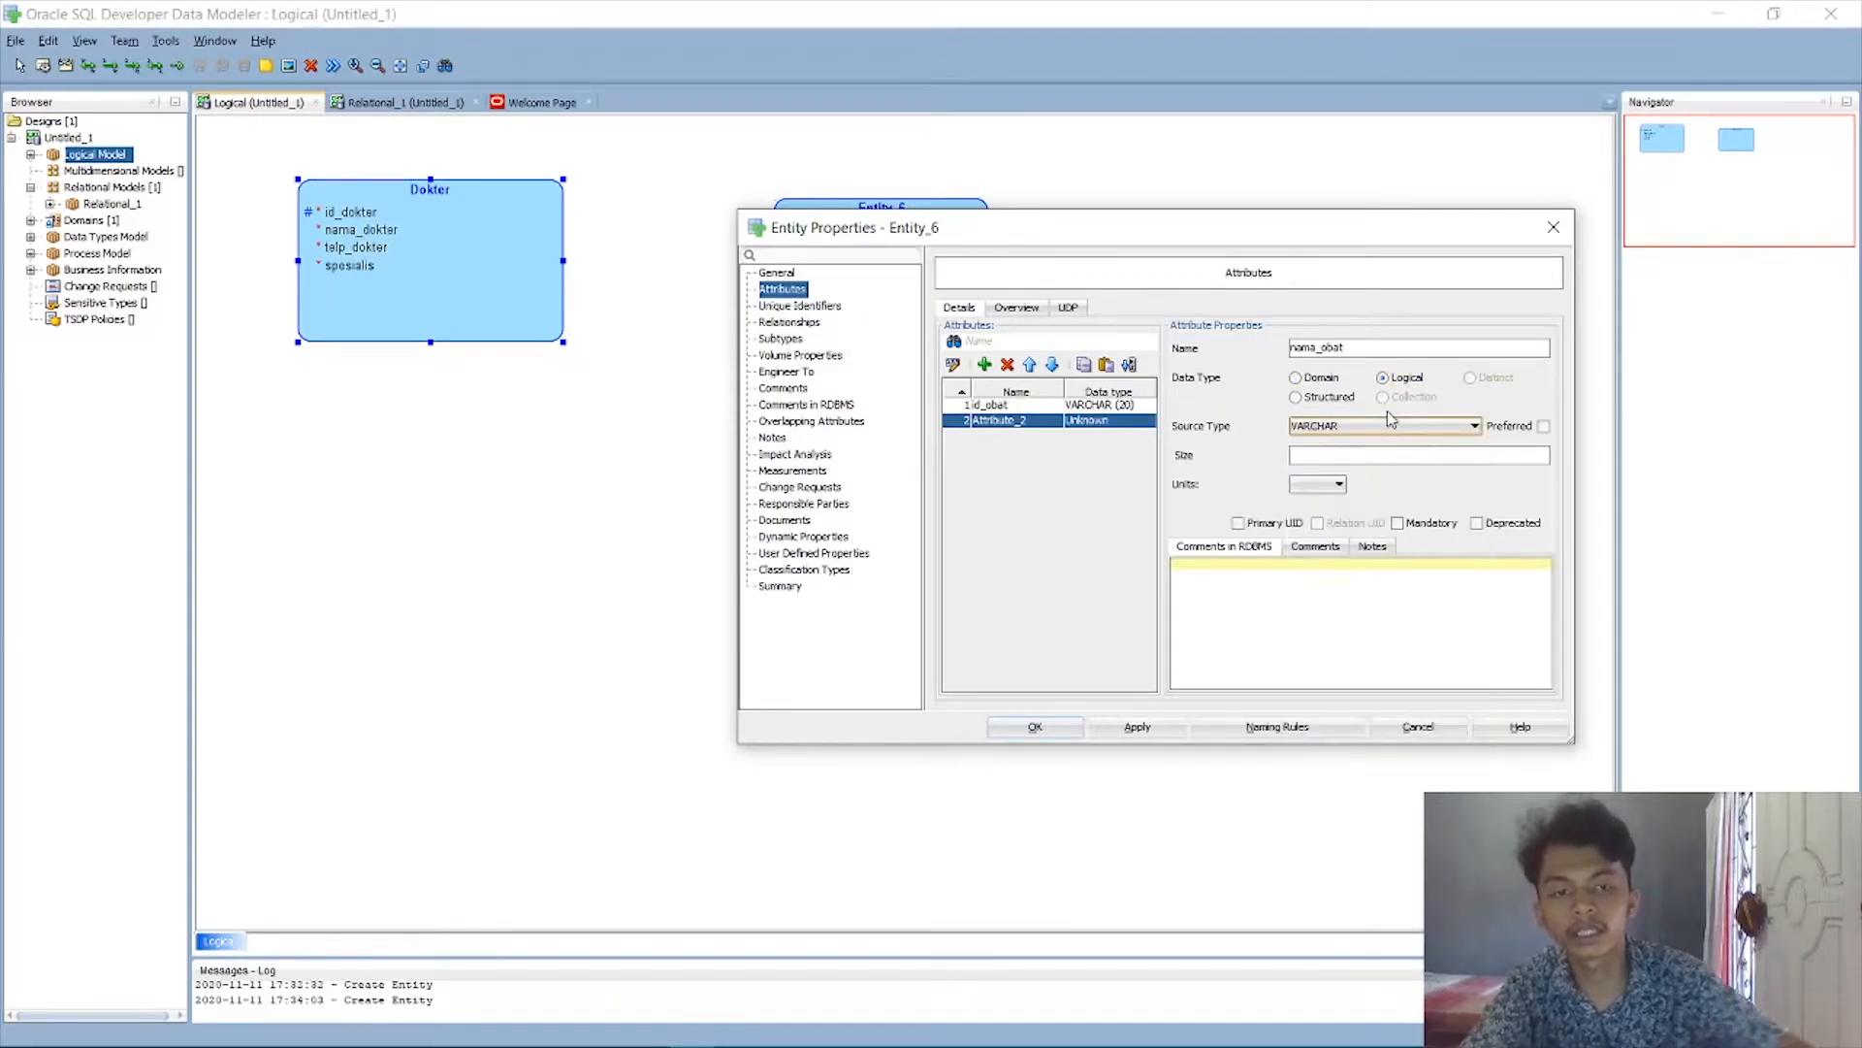
pyautogui.click(1395, 454)
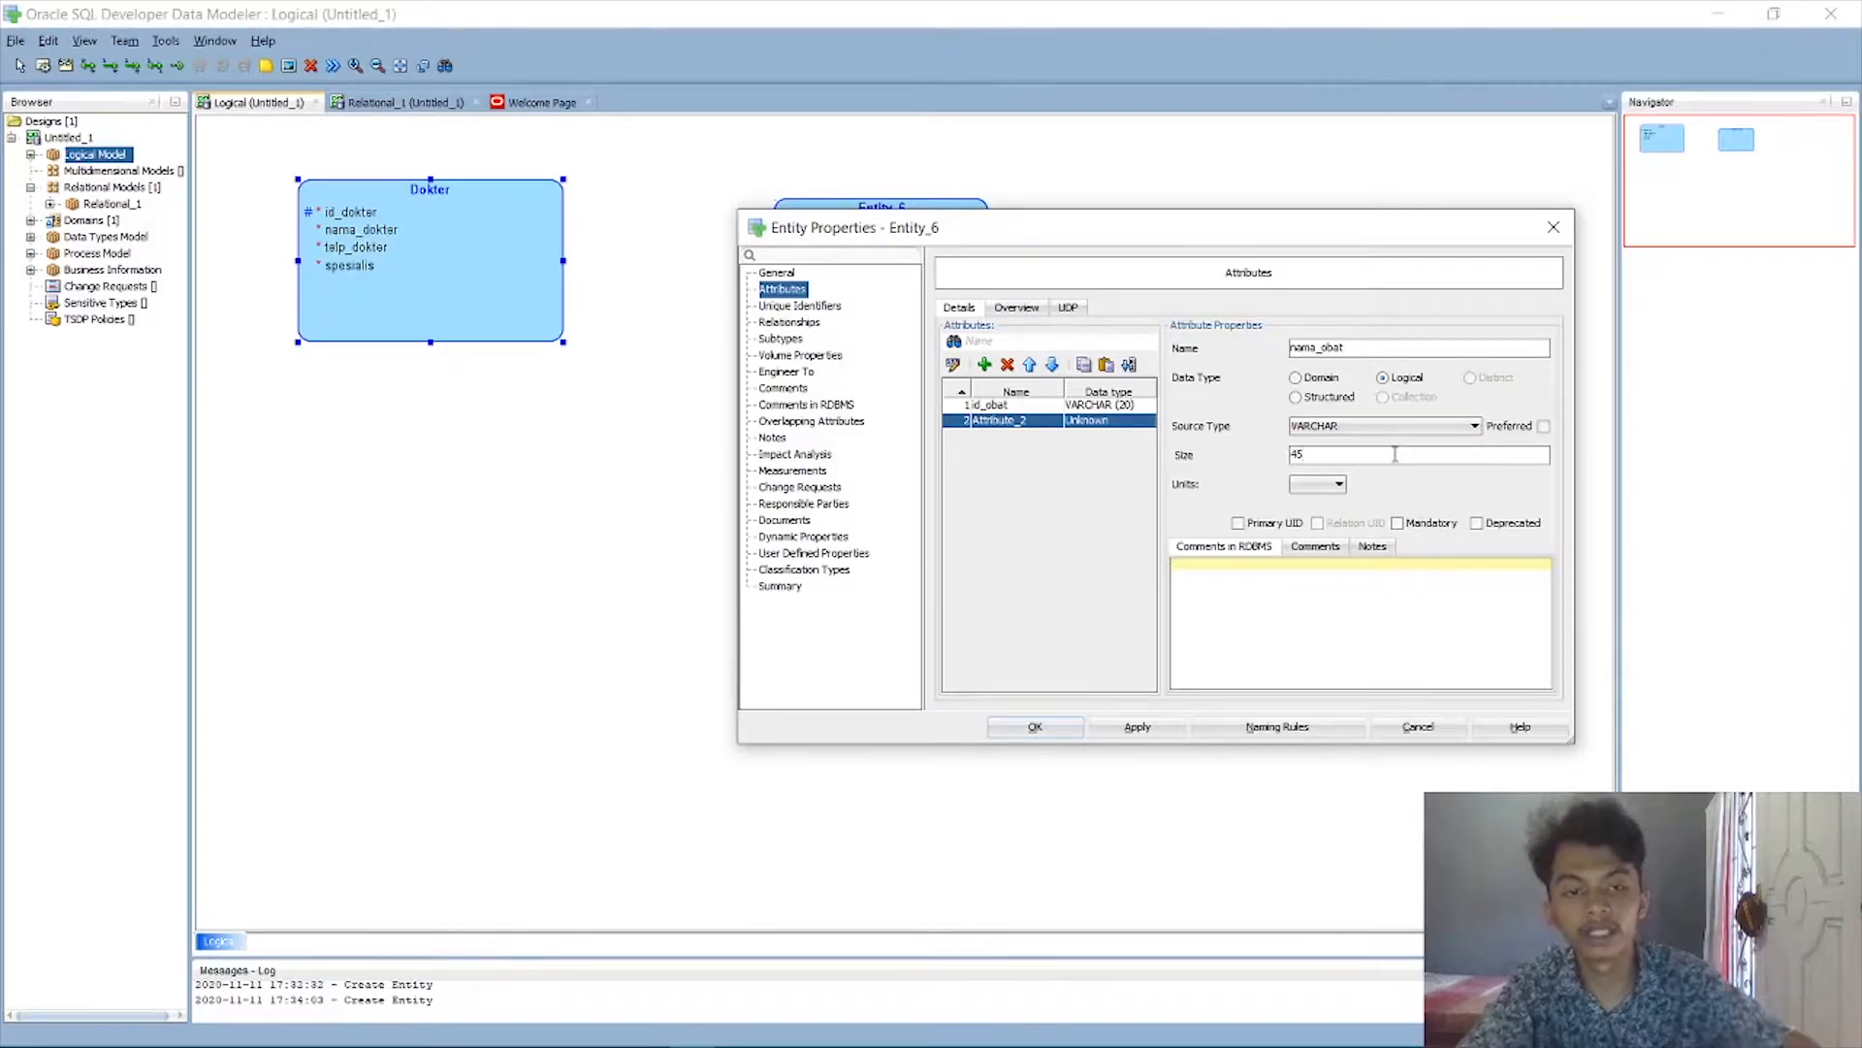
pyautogui.write('45')
# Add the mandatory attribute jenis_obat to Obat with logical type VARCHAR and size 45.
pyautogui.click(984, 363)
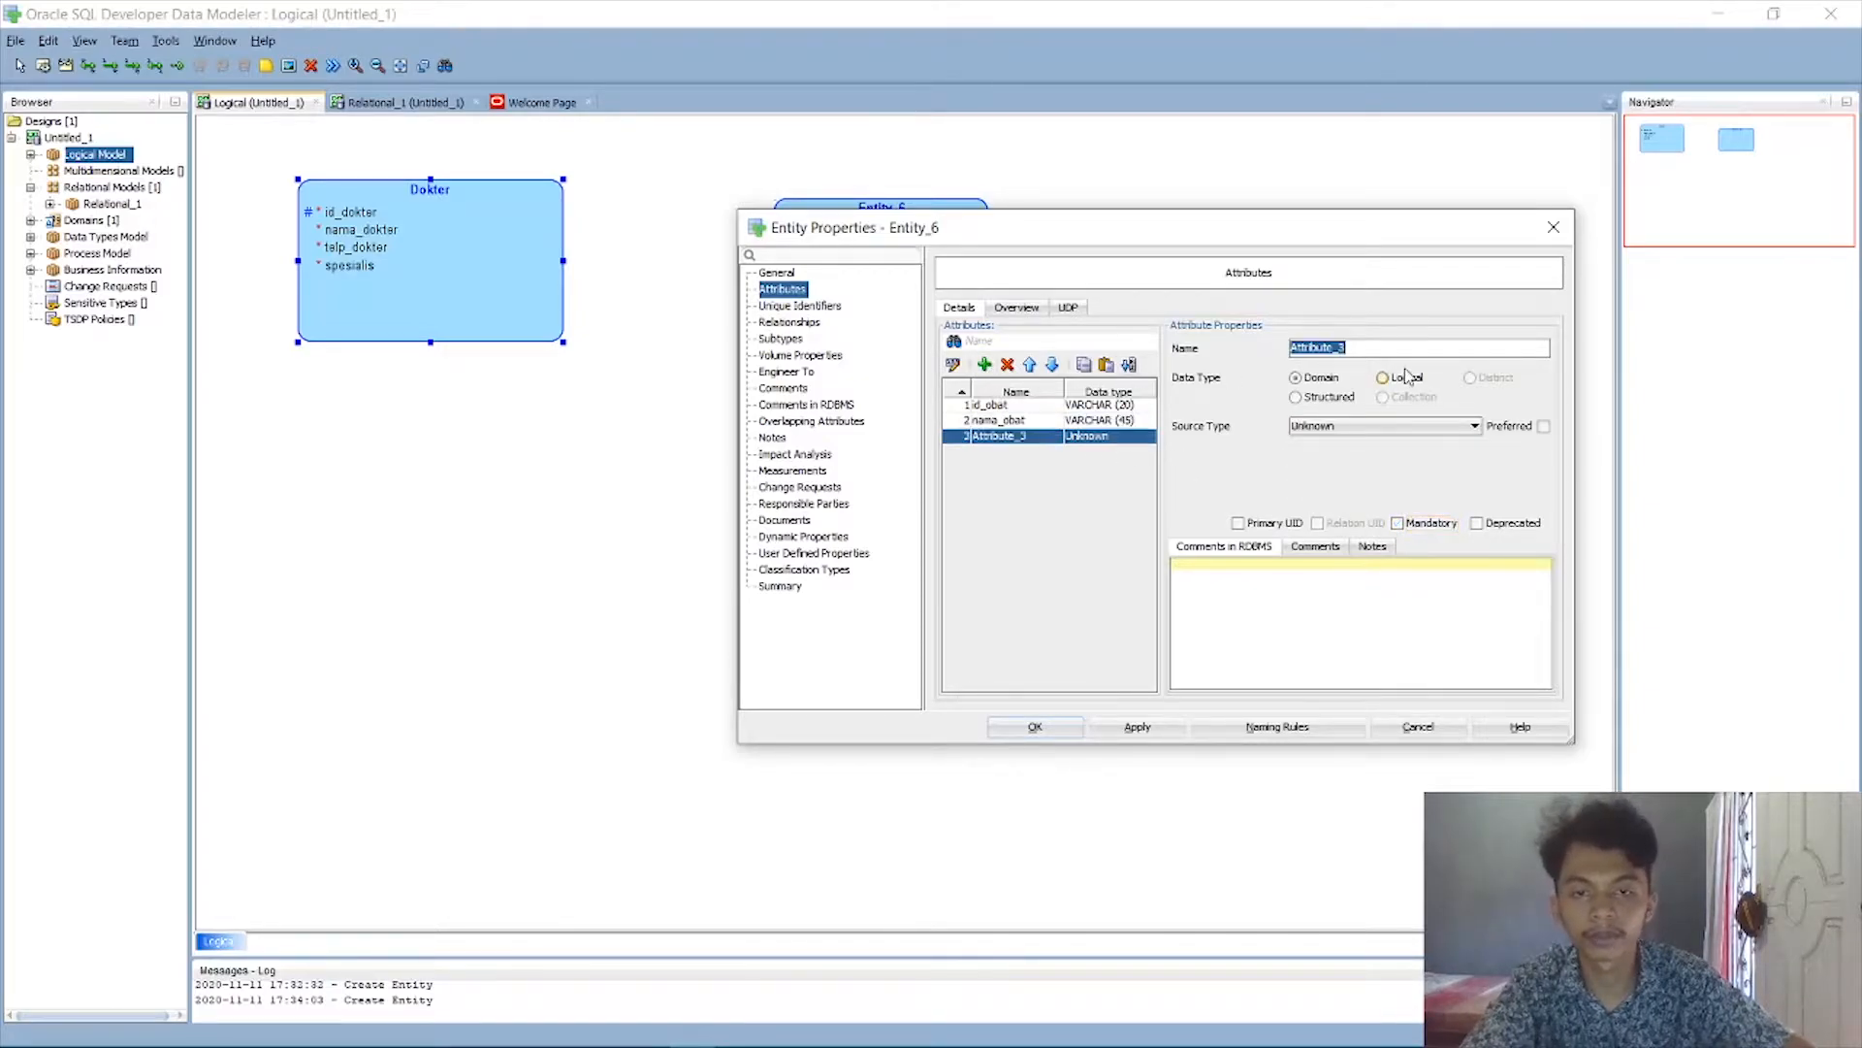
pyautogui.press('BackSpace')
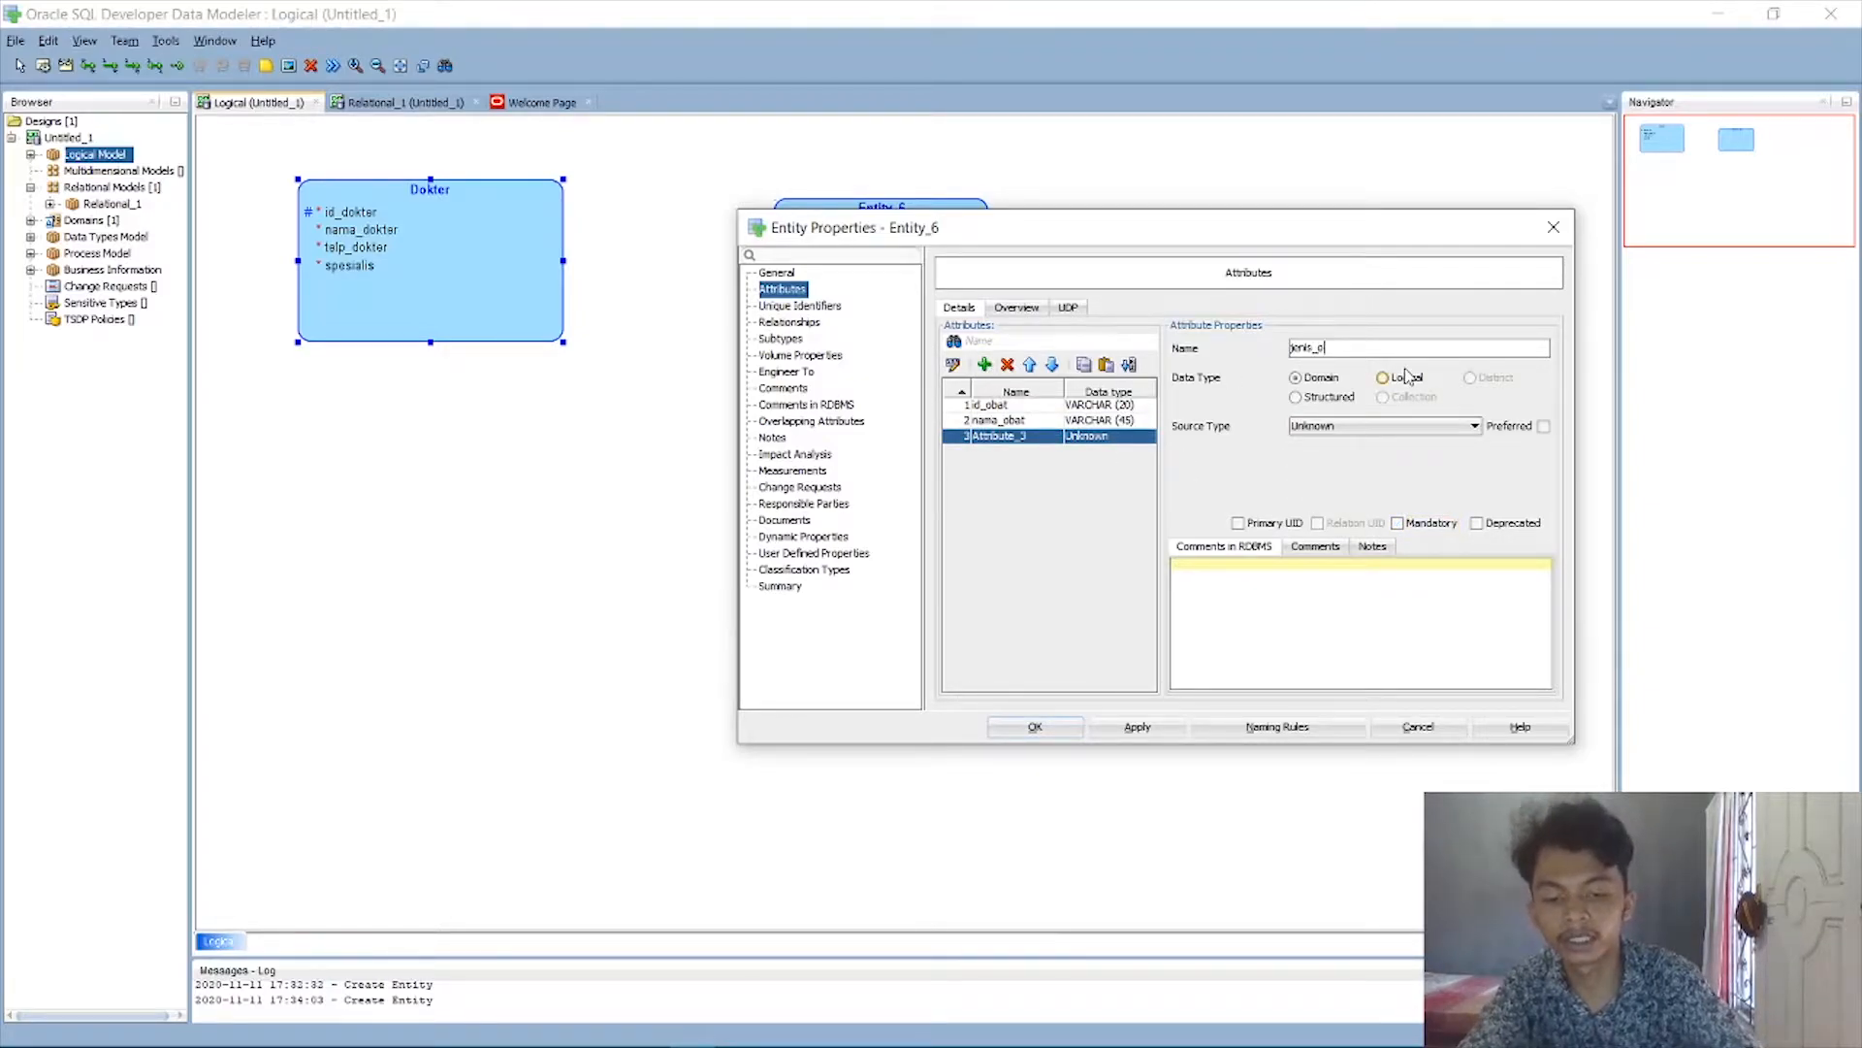
pyautogui.click(1405, 377)
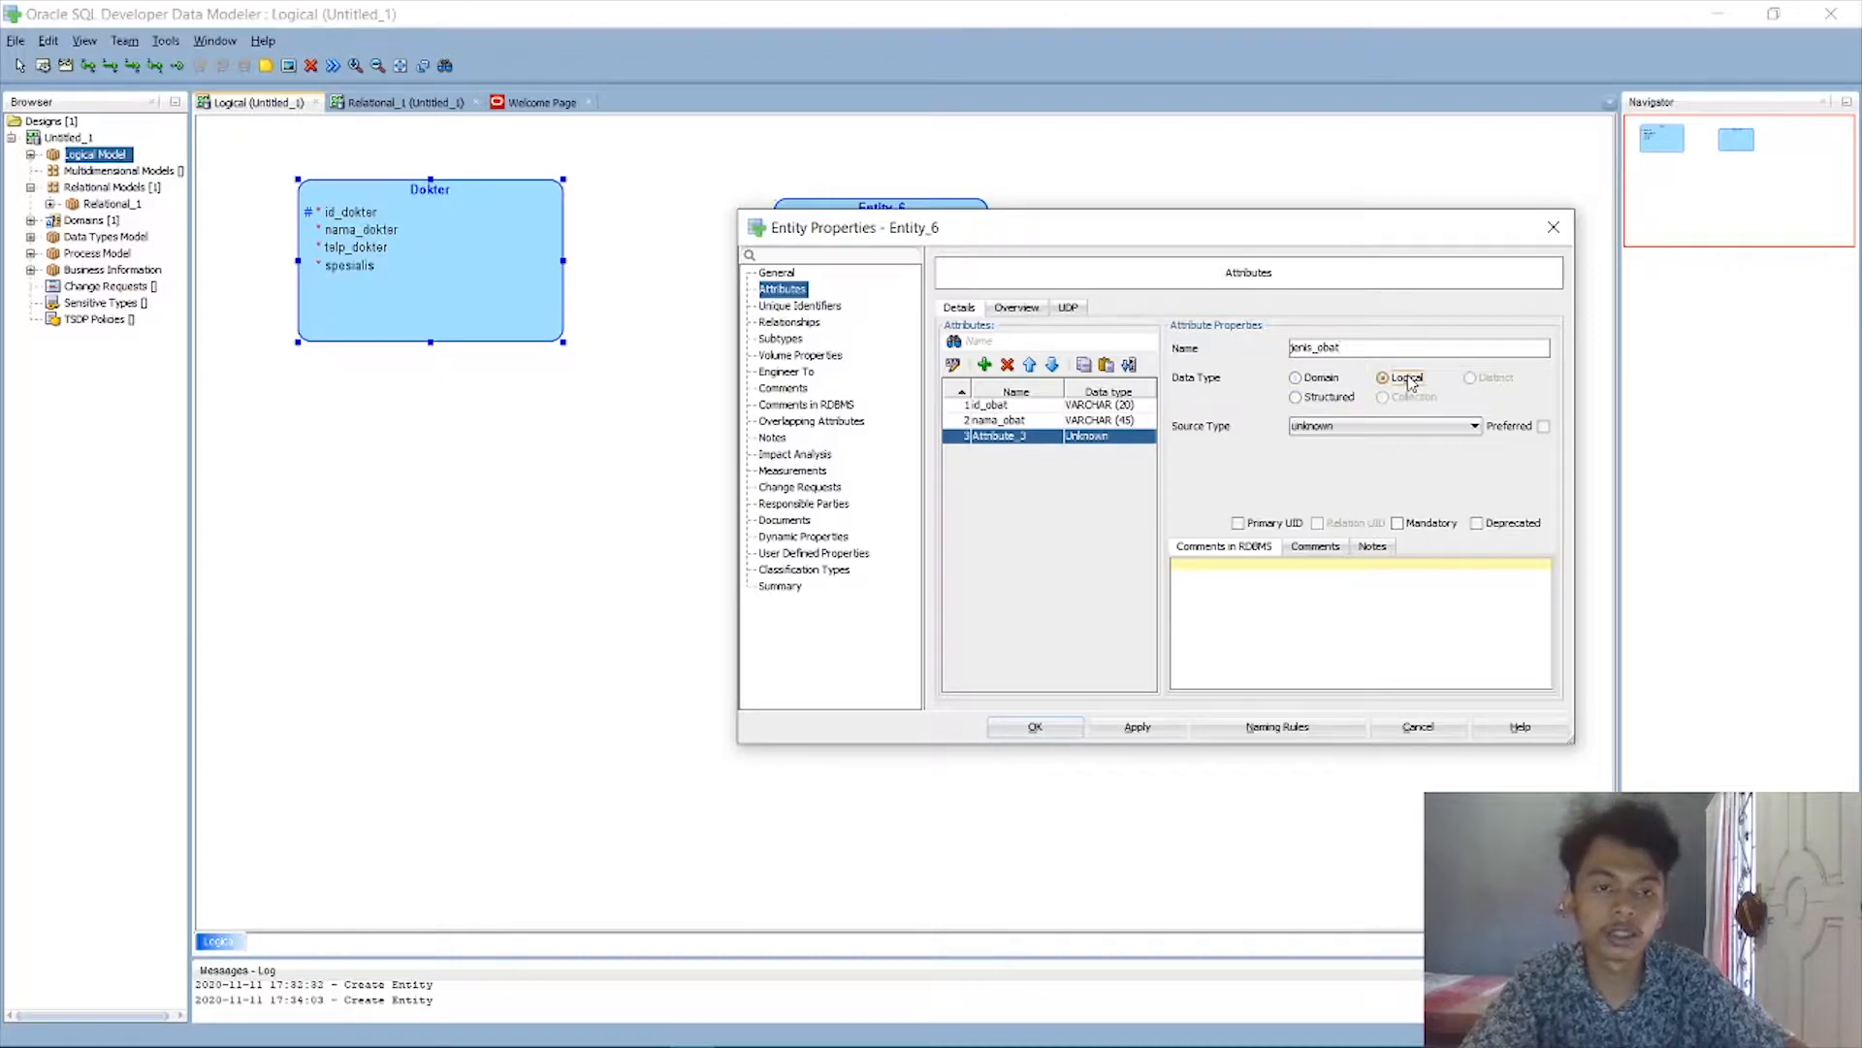
pyautogui.click(1412, 427)
pyautogui.press('v')
pyautogui.press('v')
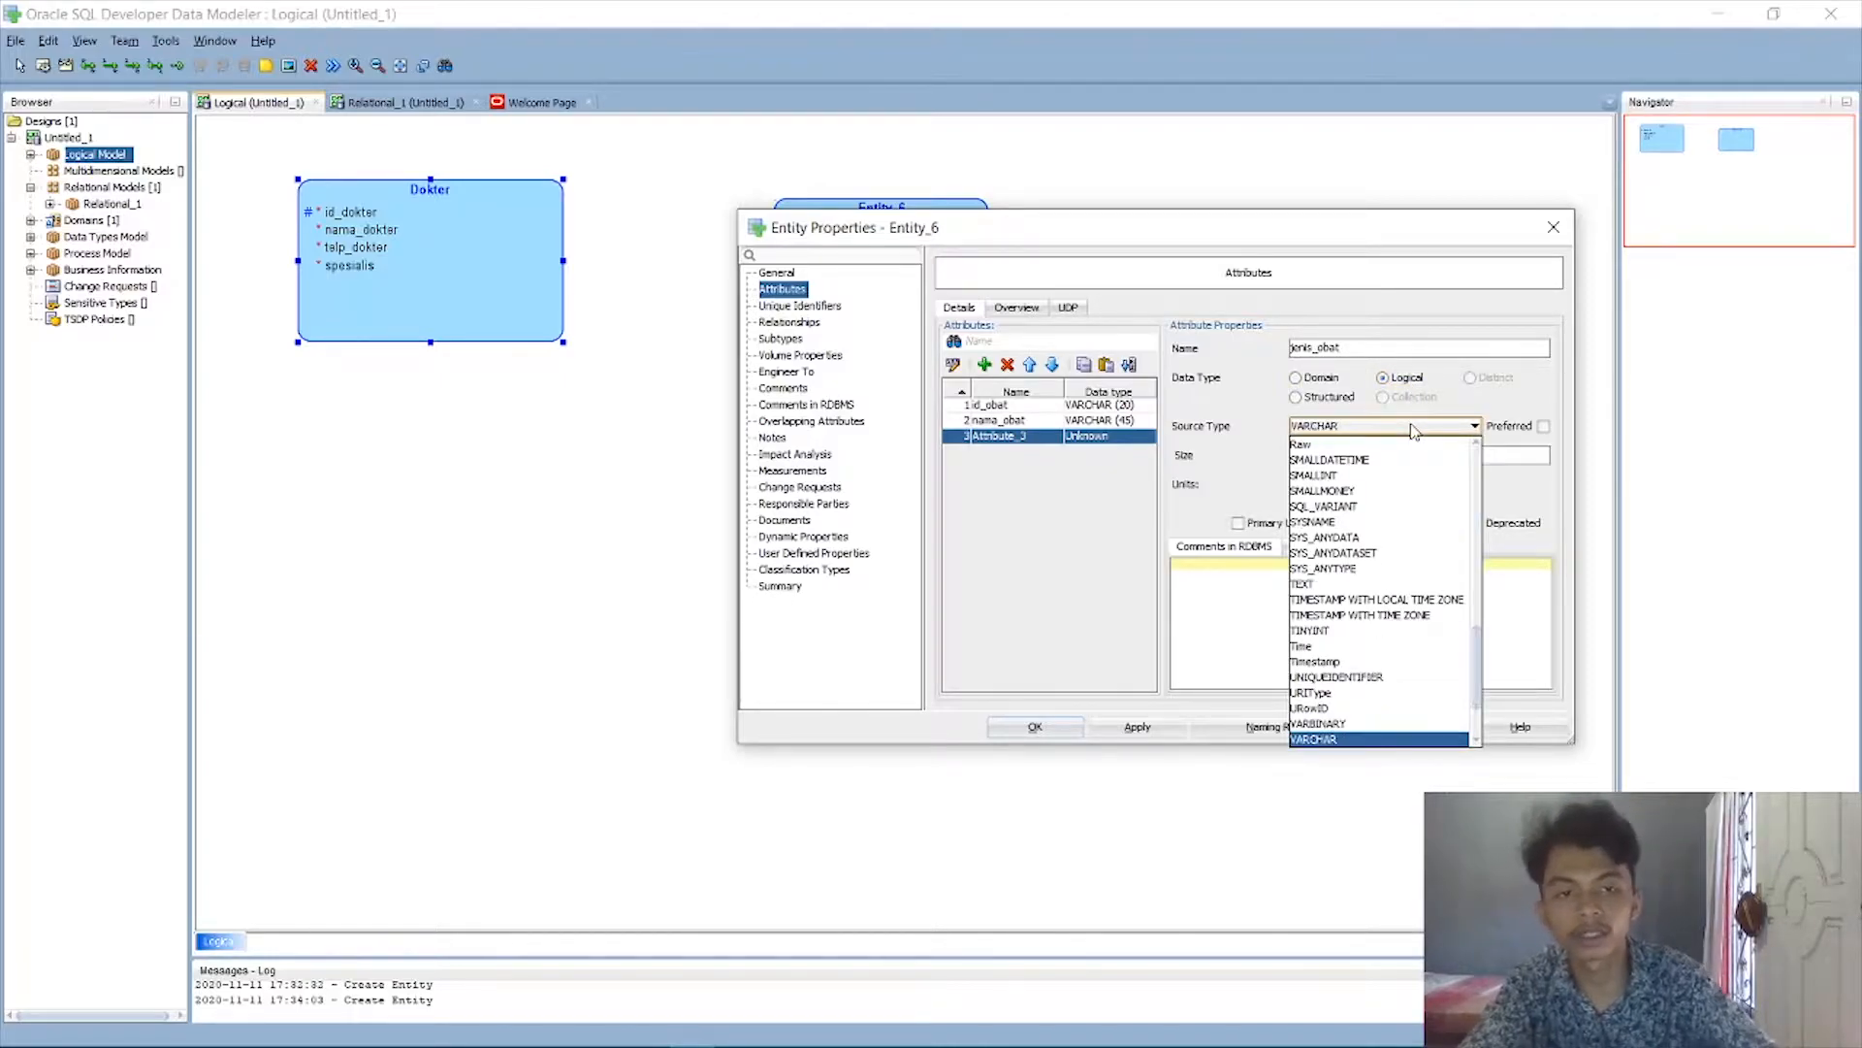
pyautogui.click(1414, 430)
pyautogui.click(1407, 451)
pyautogui.click(1426, 523)
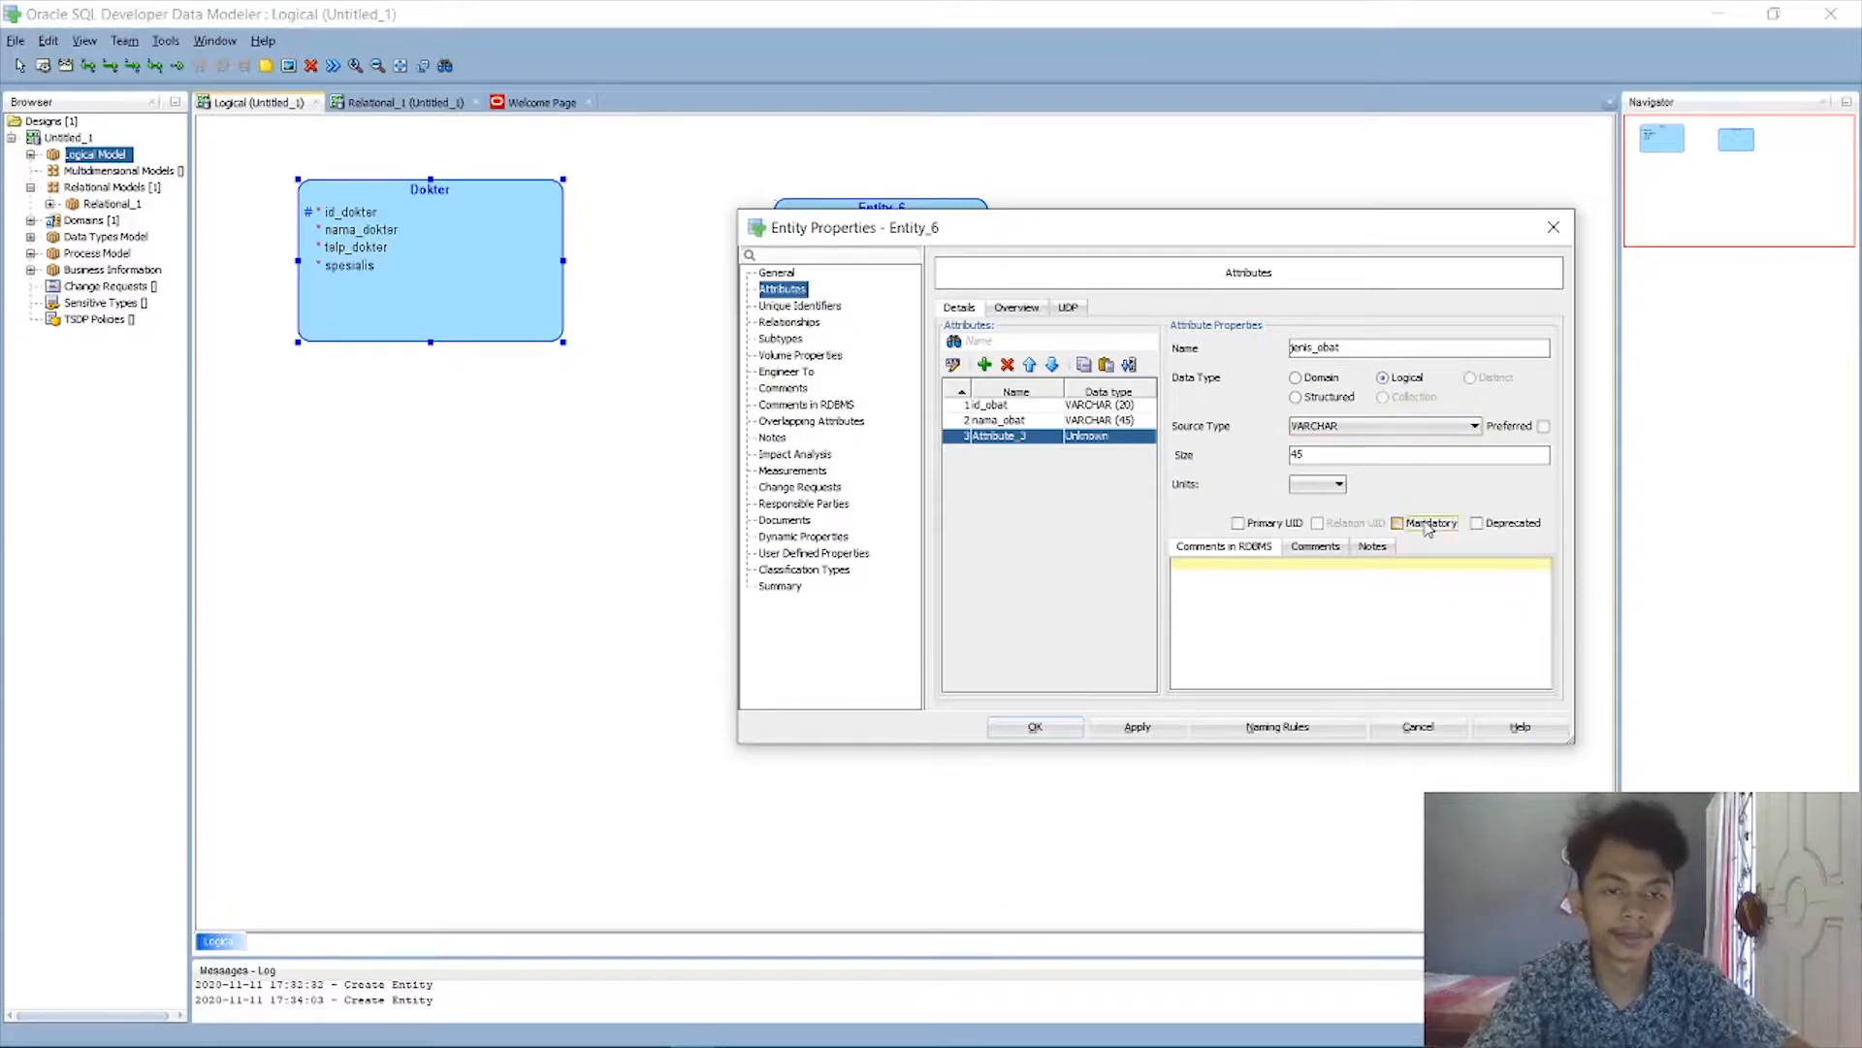
# Add the mandatory attribute kadaluarsa to Obat with logical type Date.
pyautogui.click(983, 366)
pyautogui.write('kadaluarsa')
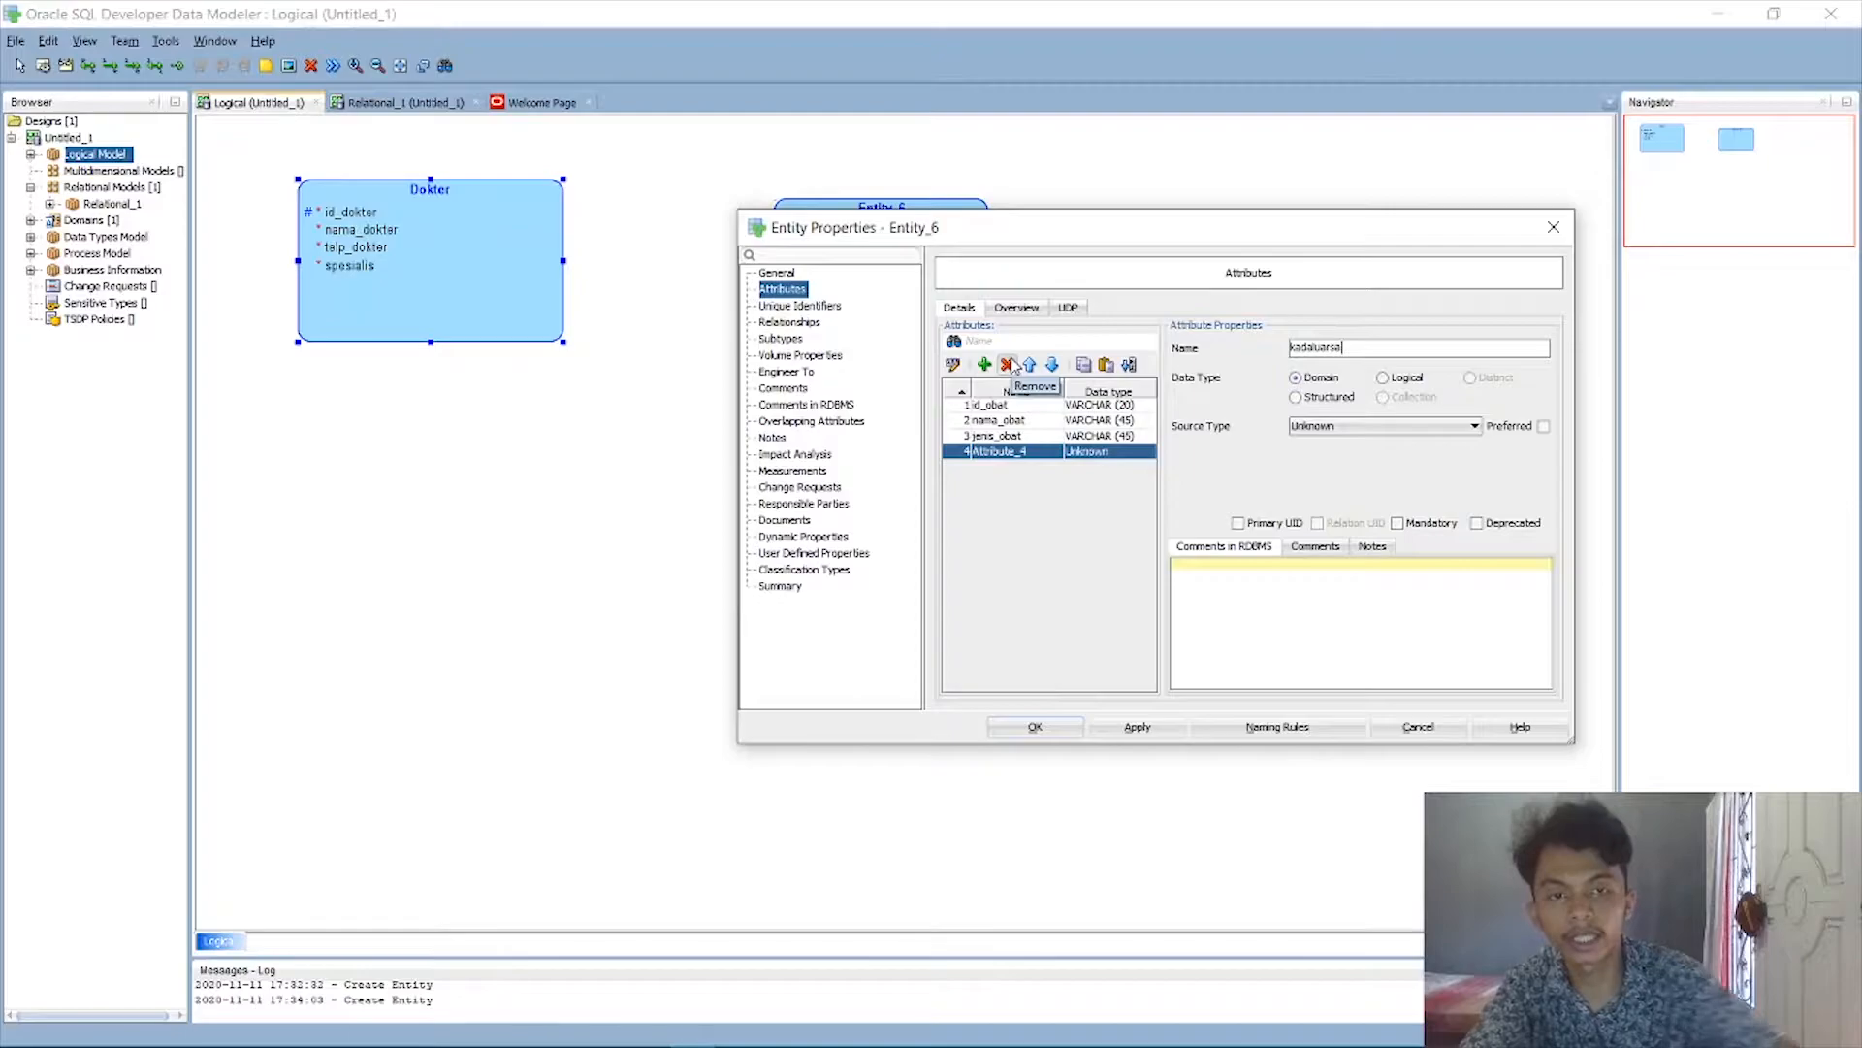
pyautogui.click(1403, 380)
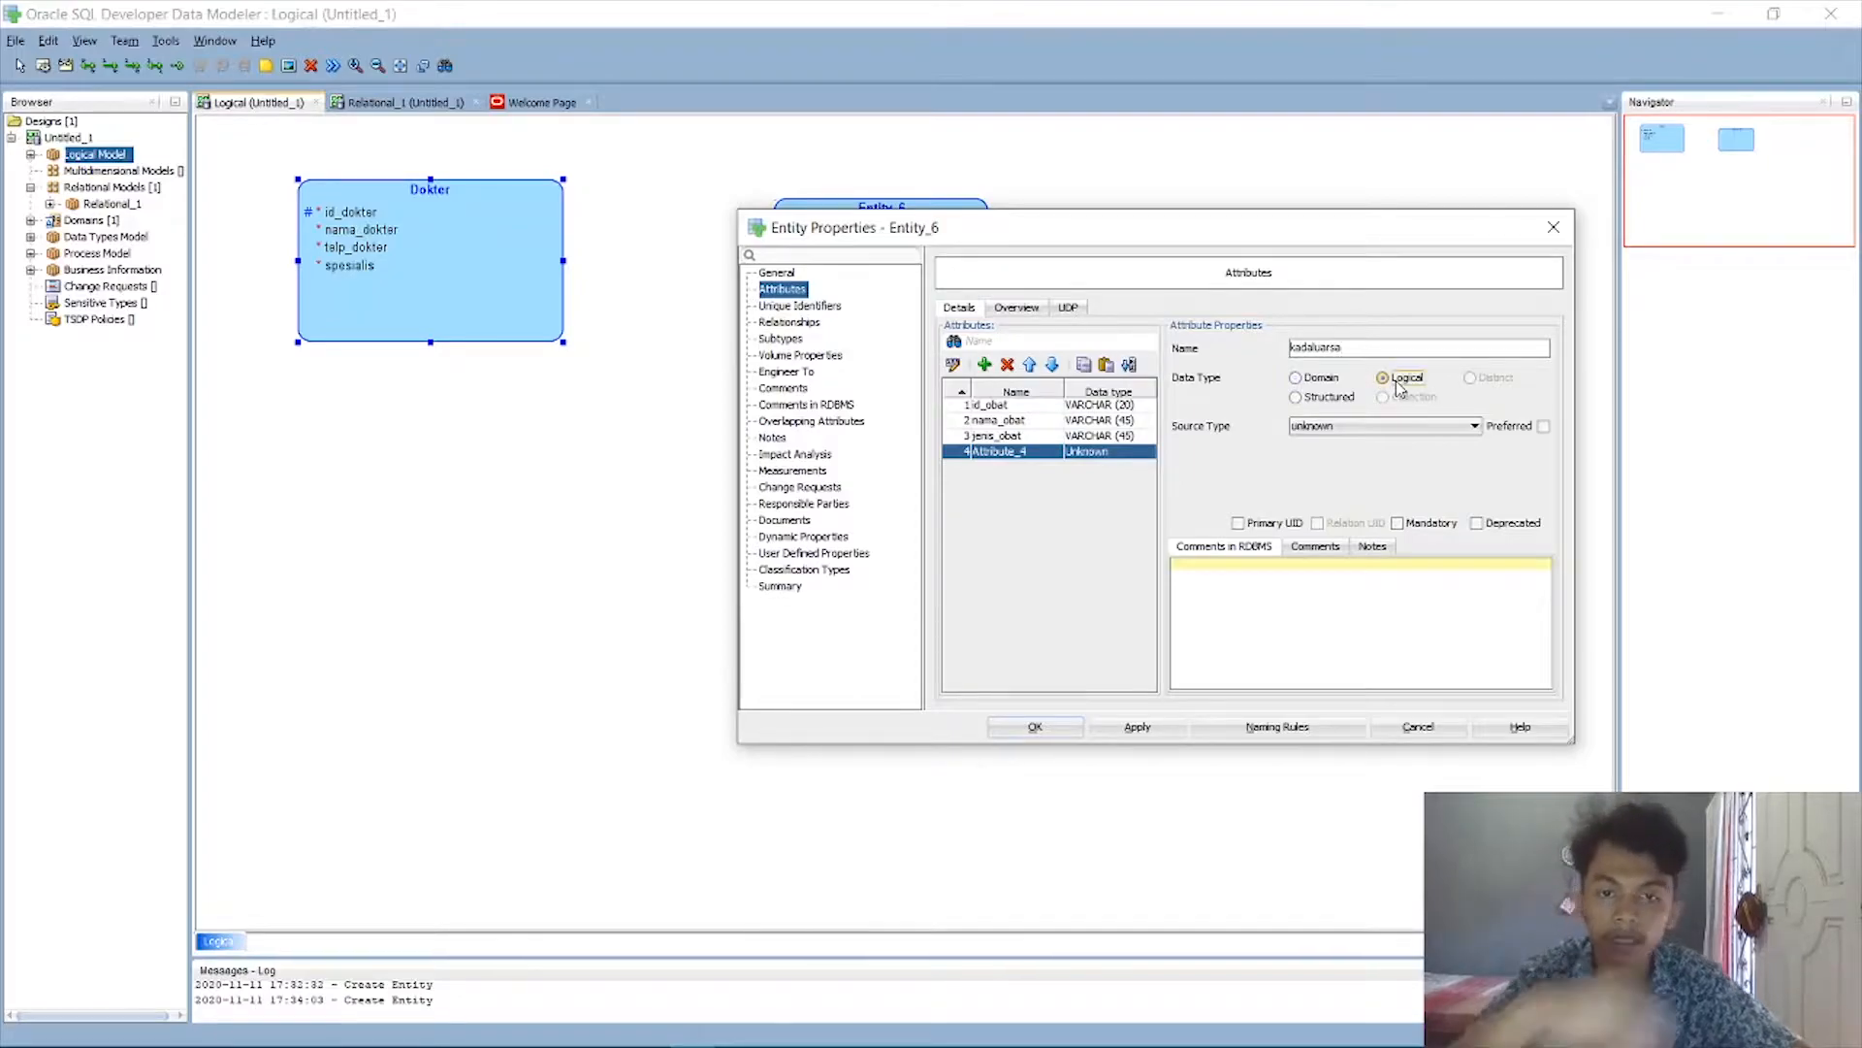
pyautogui.click(1391, 429)
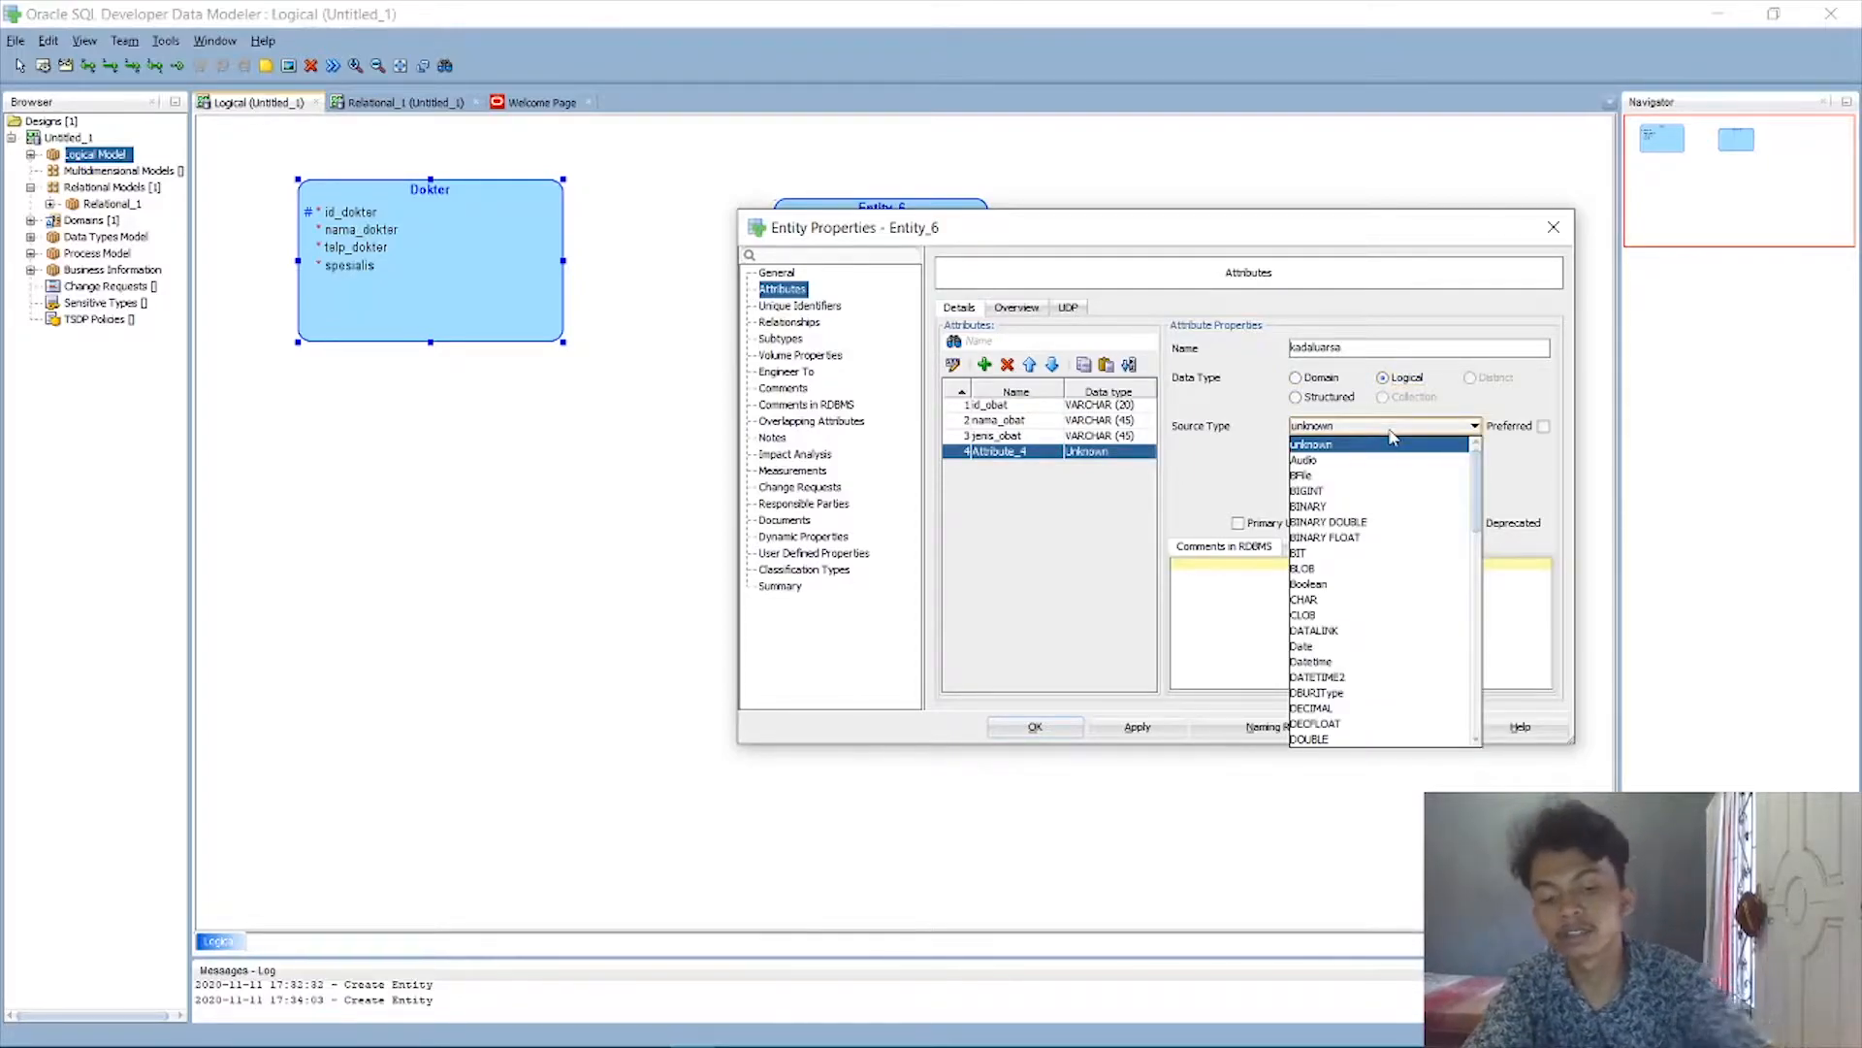
pyautogui.press('d')
pyautogui.press('d')
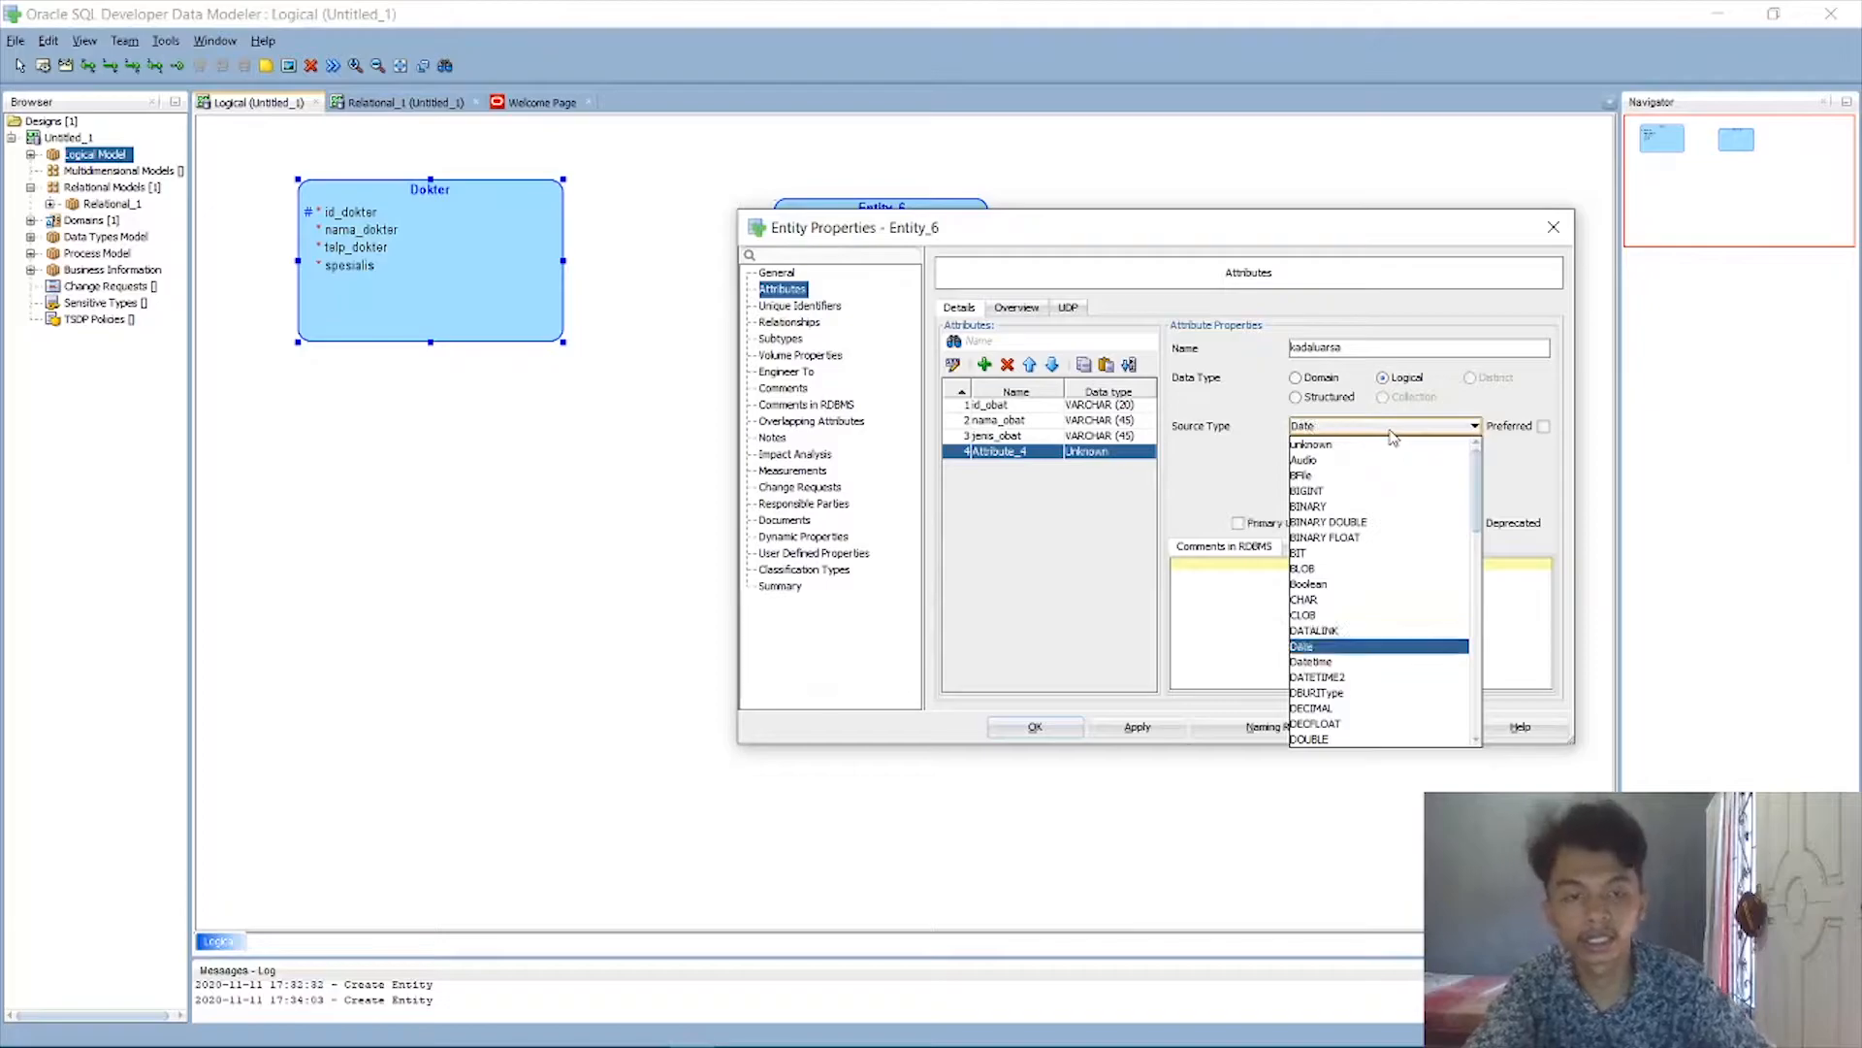
pyautogui.press('Return')
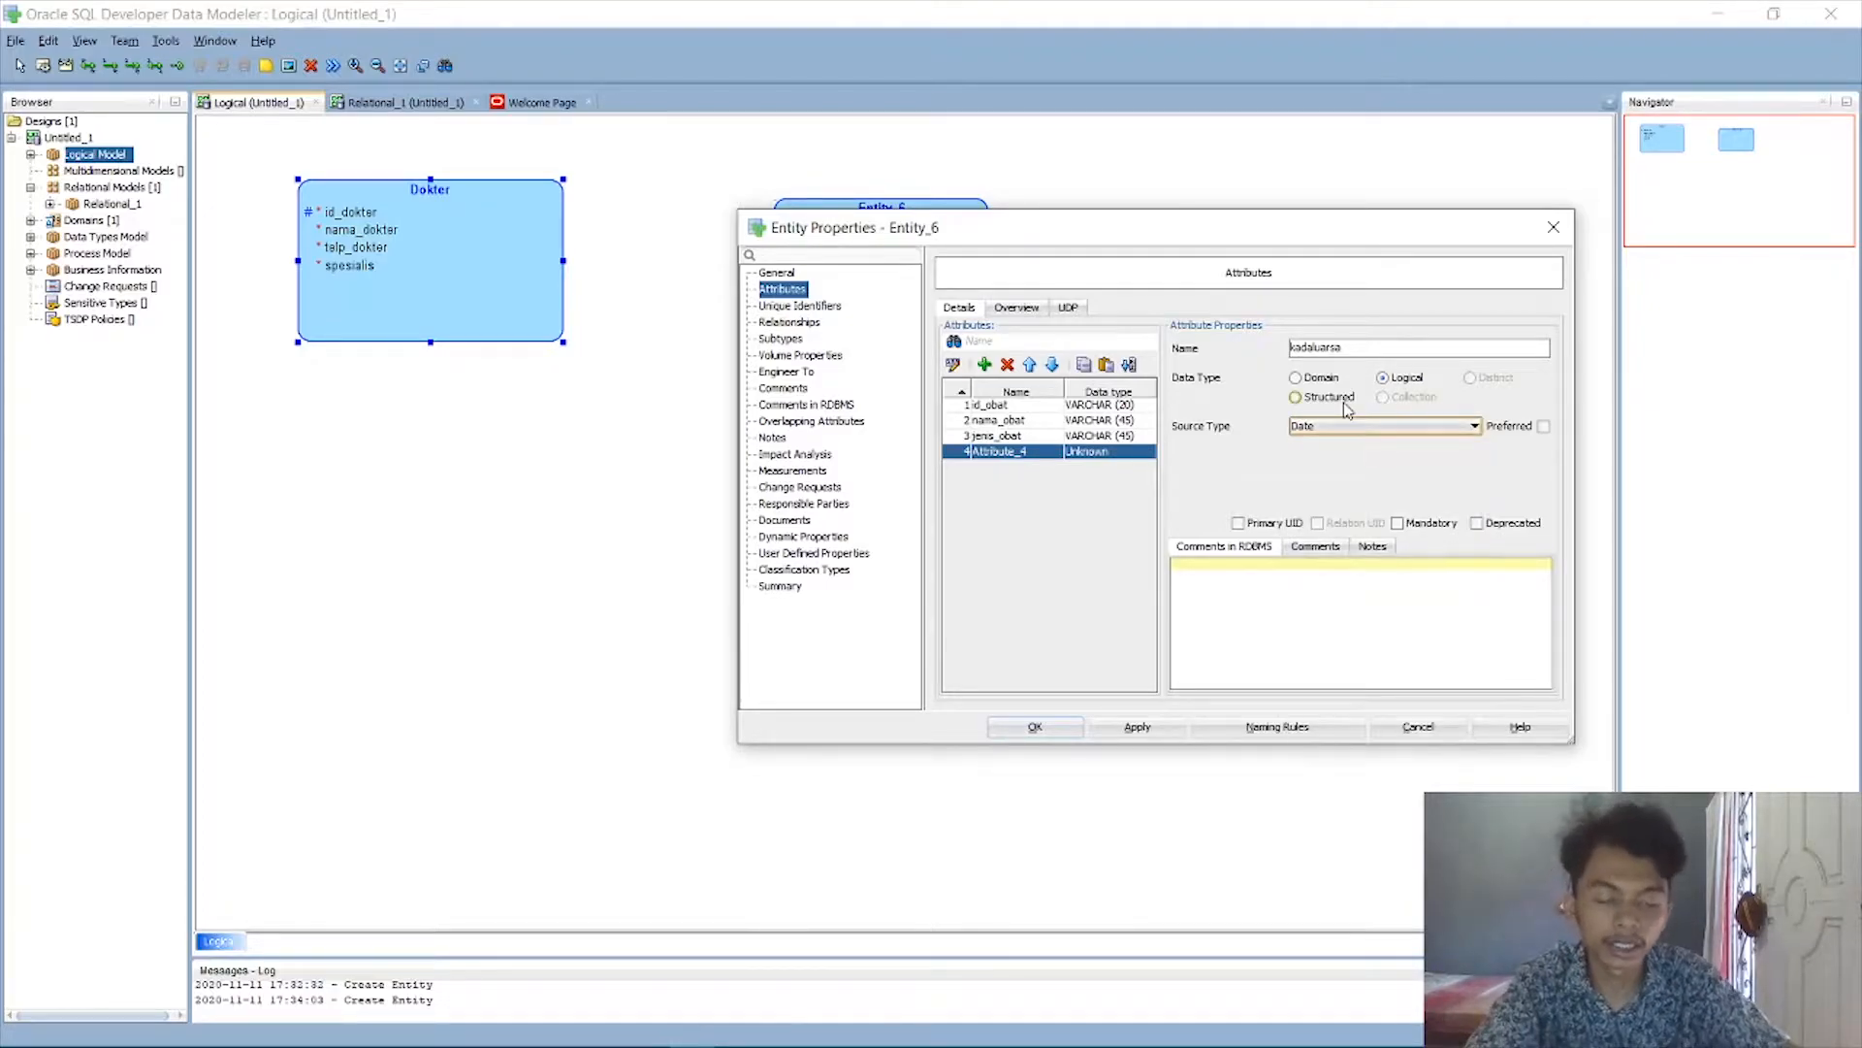
pyautogui.click(1397, 523)
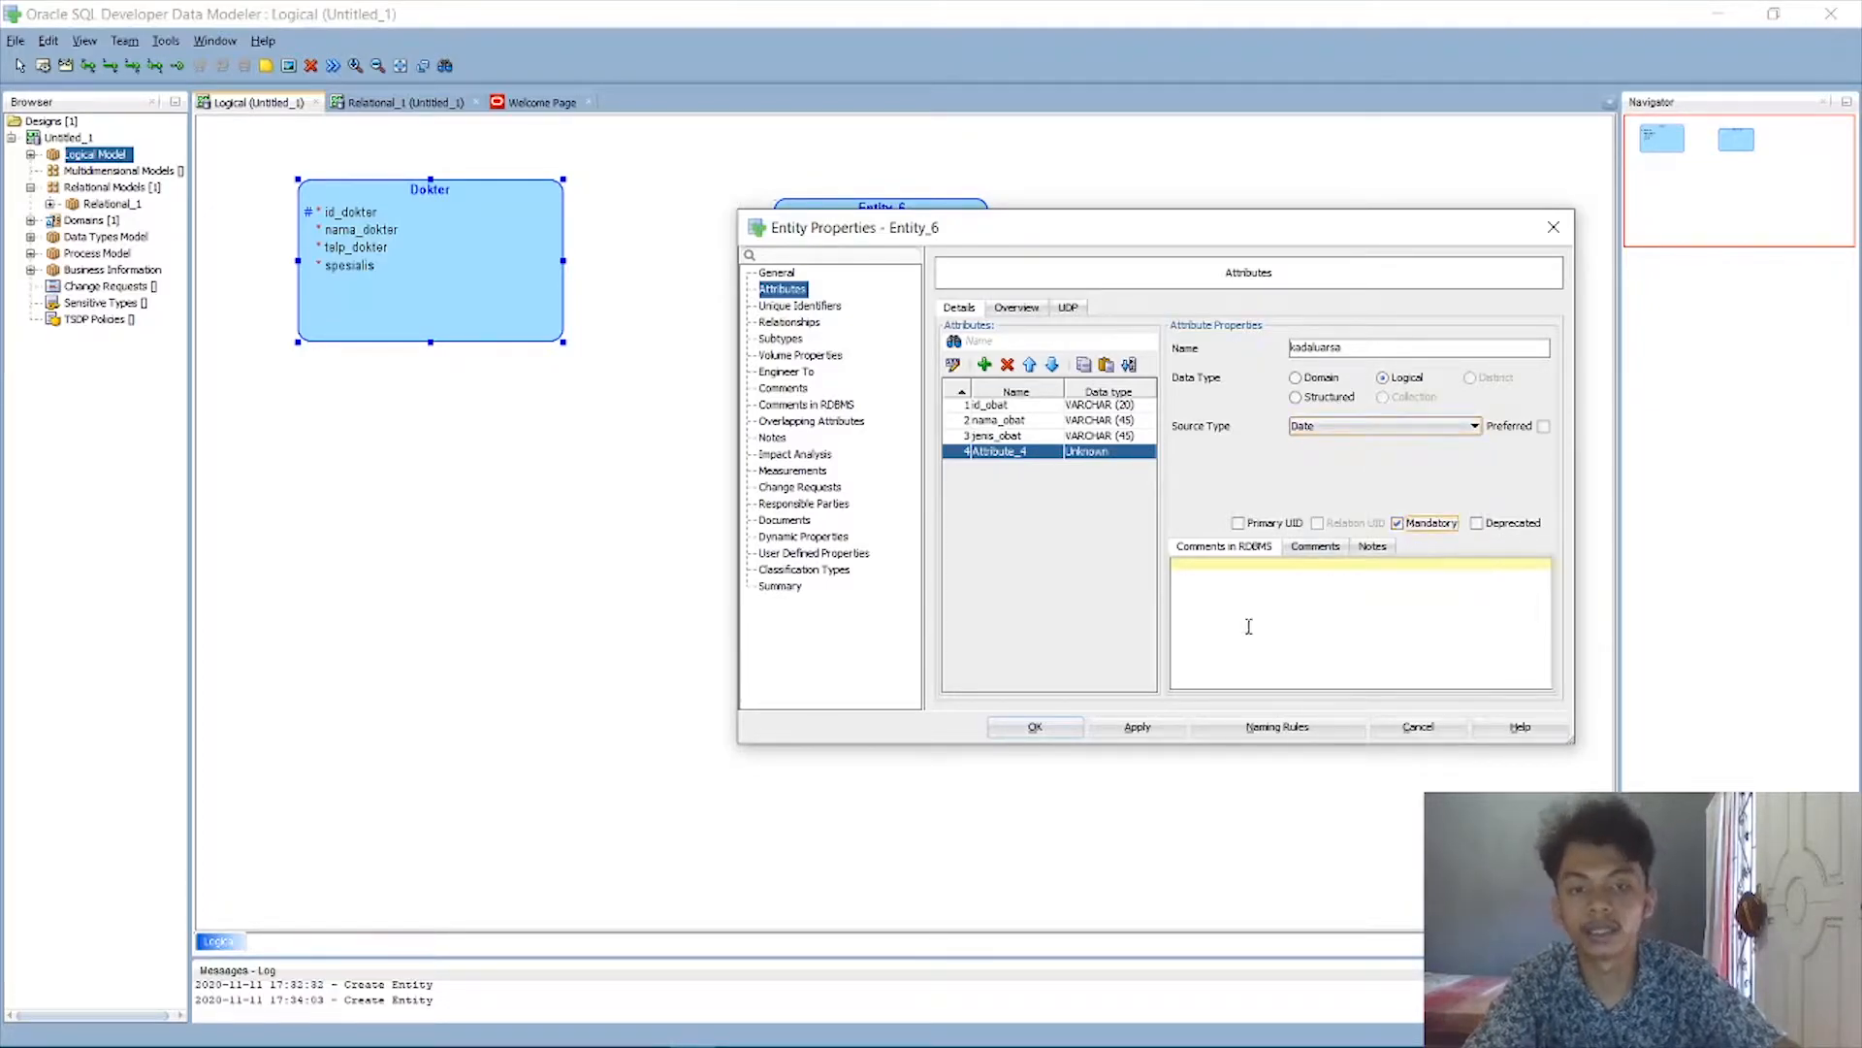
# Save the Obat entity properties, then enlarge its box and move it level with Dokter.
pyautogui.click(1137, 727)
pyautogui.click(1033, 730)
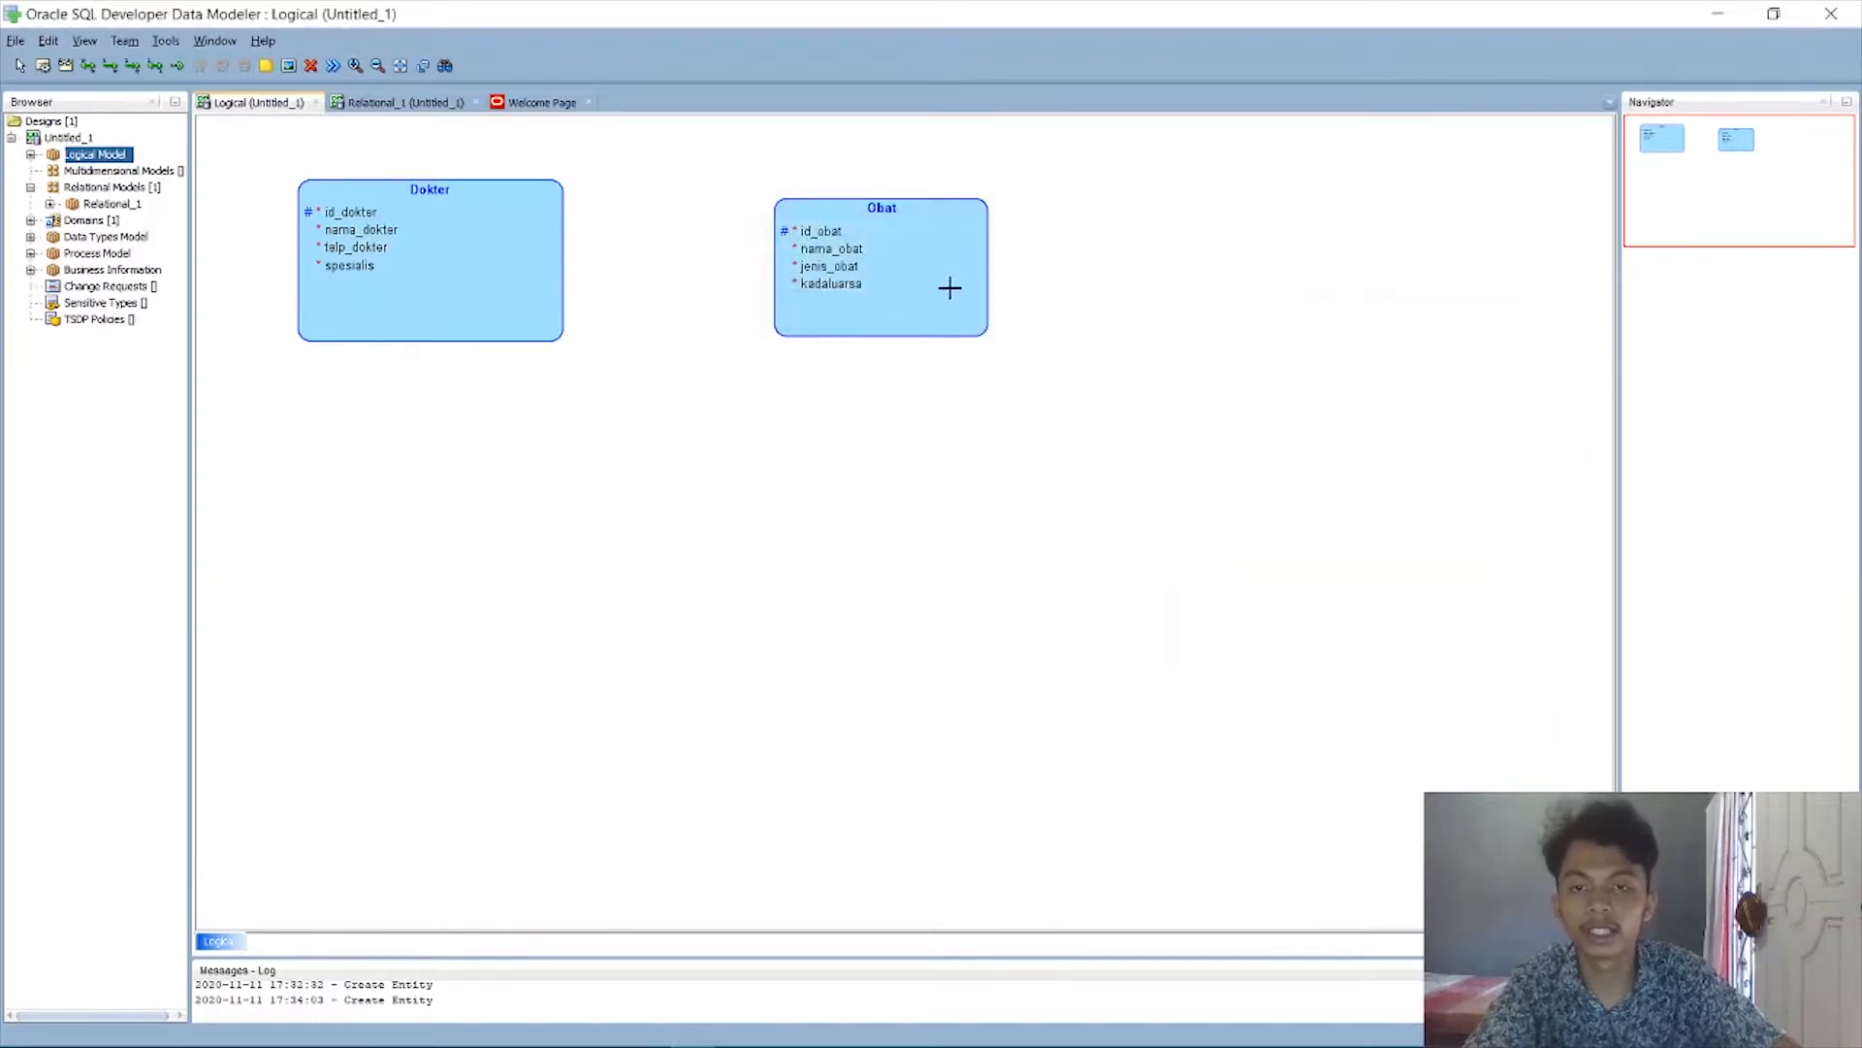
pyautogui.moveTo(988, 196); pyautogui.dragTo(1025, 183)
pyautogui.moveTo(987, 260); pyautogui.dragTo(1047, 258)
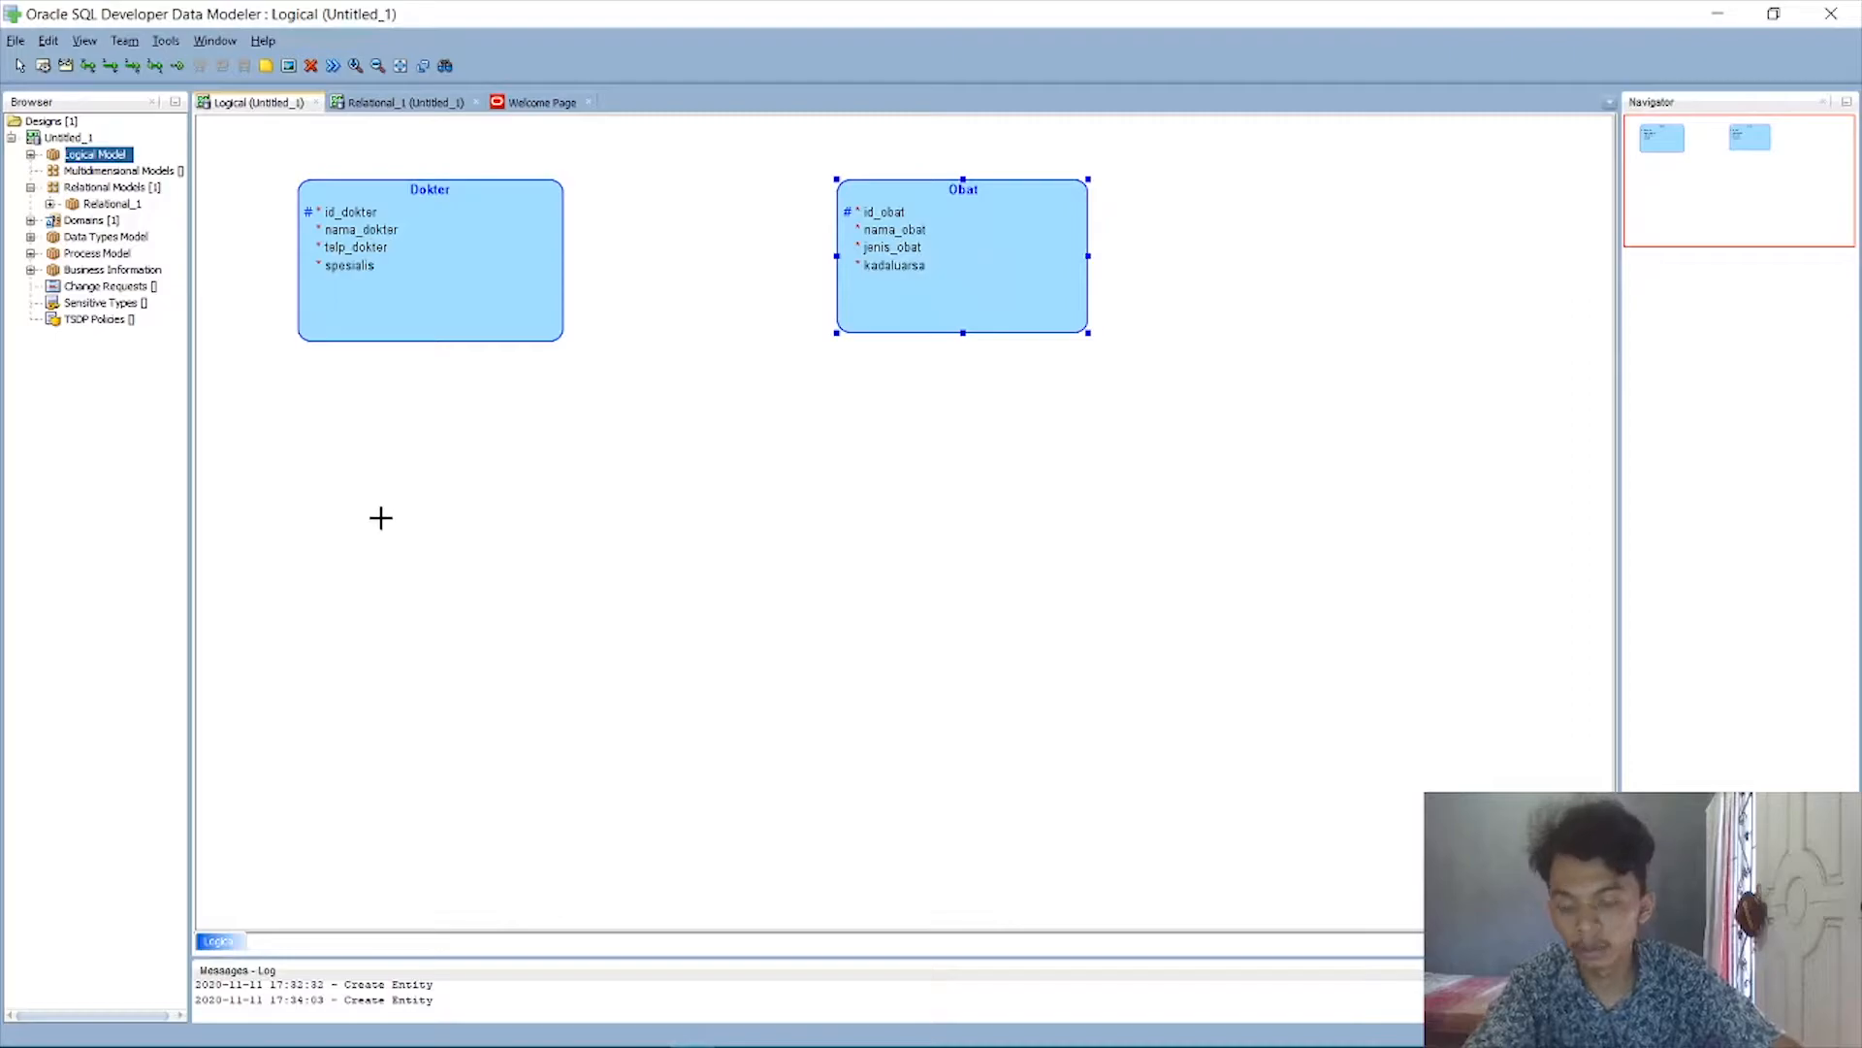
# Create a third entity below Dokter, name it Perawat, and open its attribute settings.
pyautogui.click(380, 529)
pyautogui.write('Perawat')
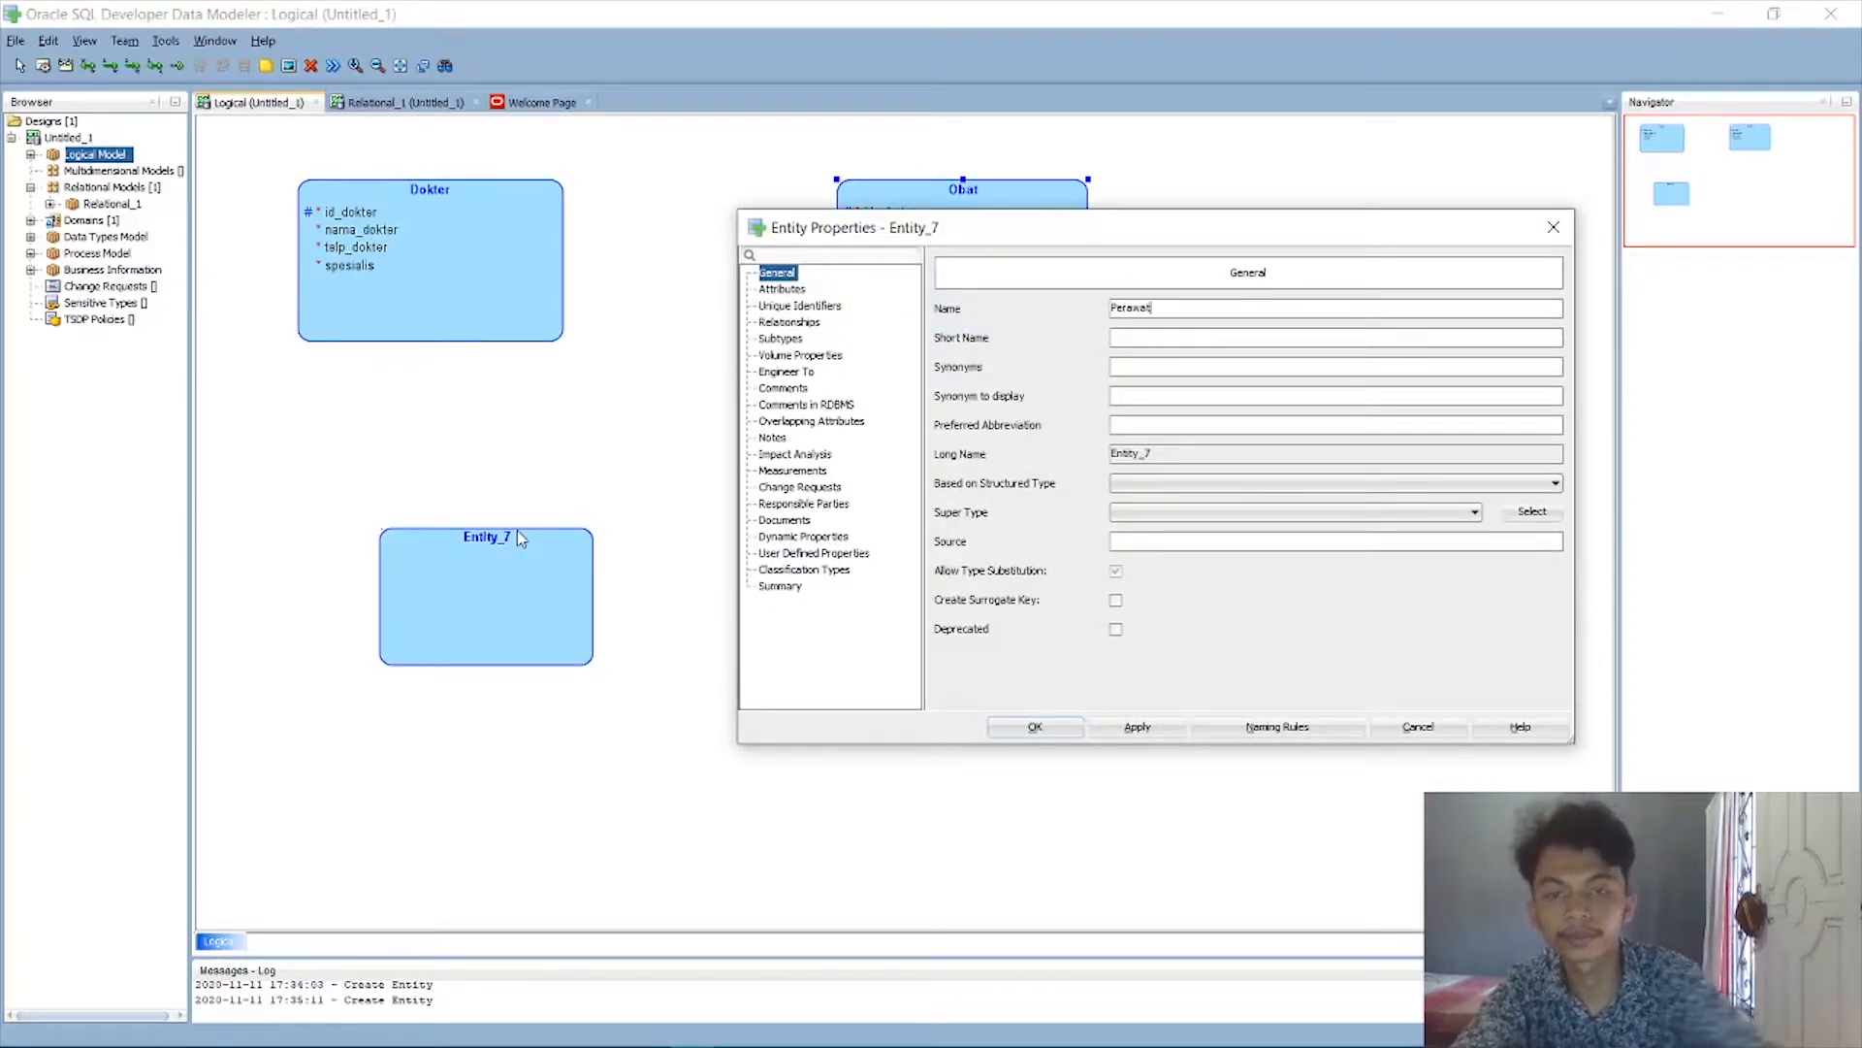
pyautogui.click(782, 289)
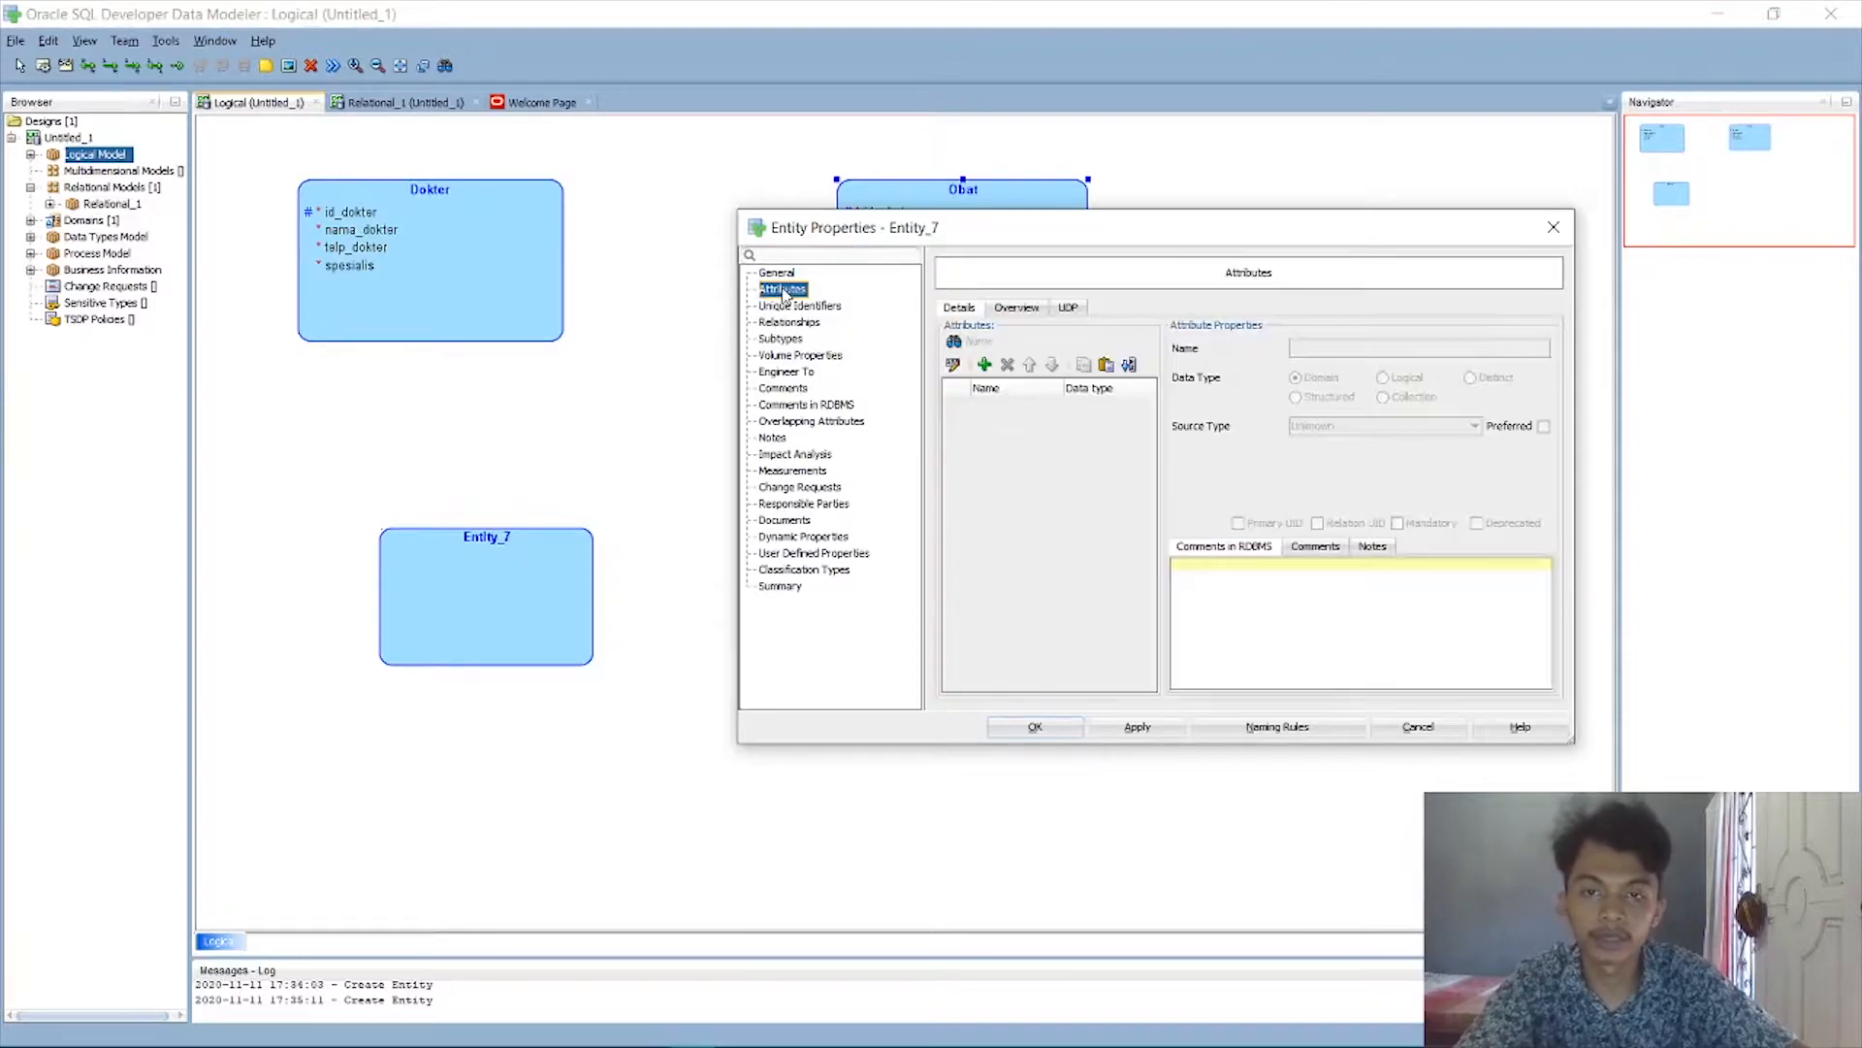
# Add the attribute id_perawat to Perawat with logical type VARCHAR, size 20, and mark it as primary UID.
pyautogui.click(985, 364)
pyautogui.press('BackSpace')
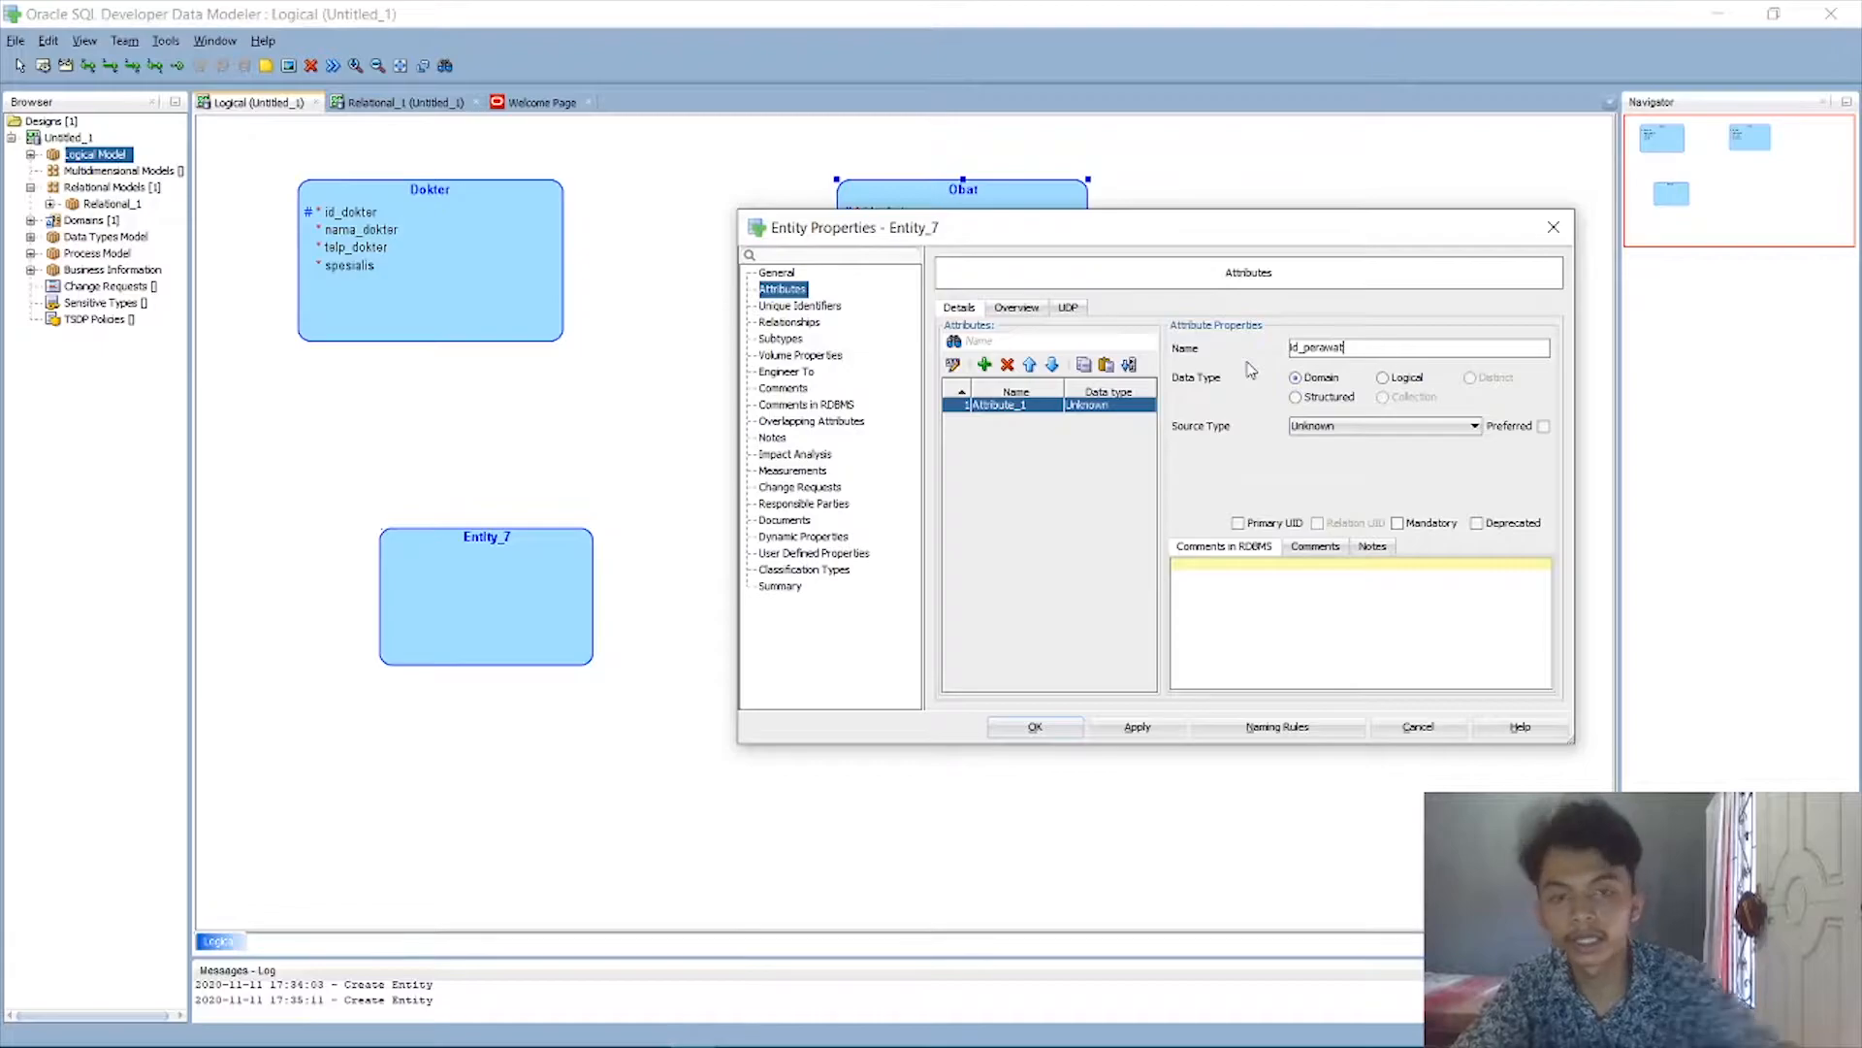
pyautogui.write('id_perawat')
pyautogui.click(1406, 380)
pyautogui.click(1412, 427)
pyautogui.press('v')
pyautogui.press('Return')
pyautogui.click(1392, 456)
pyautogui.write('2')
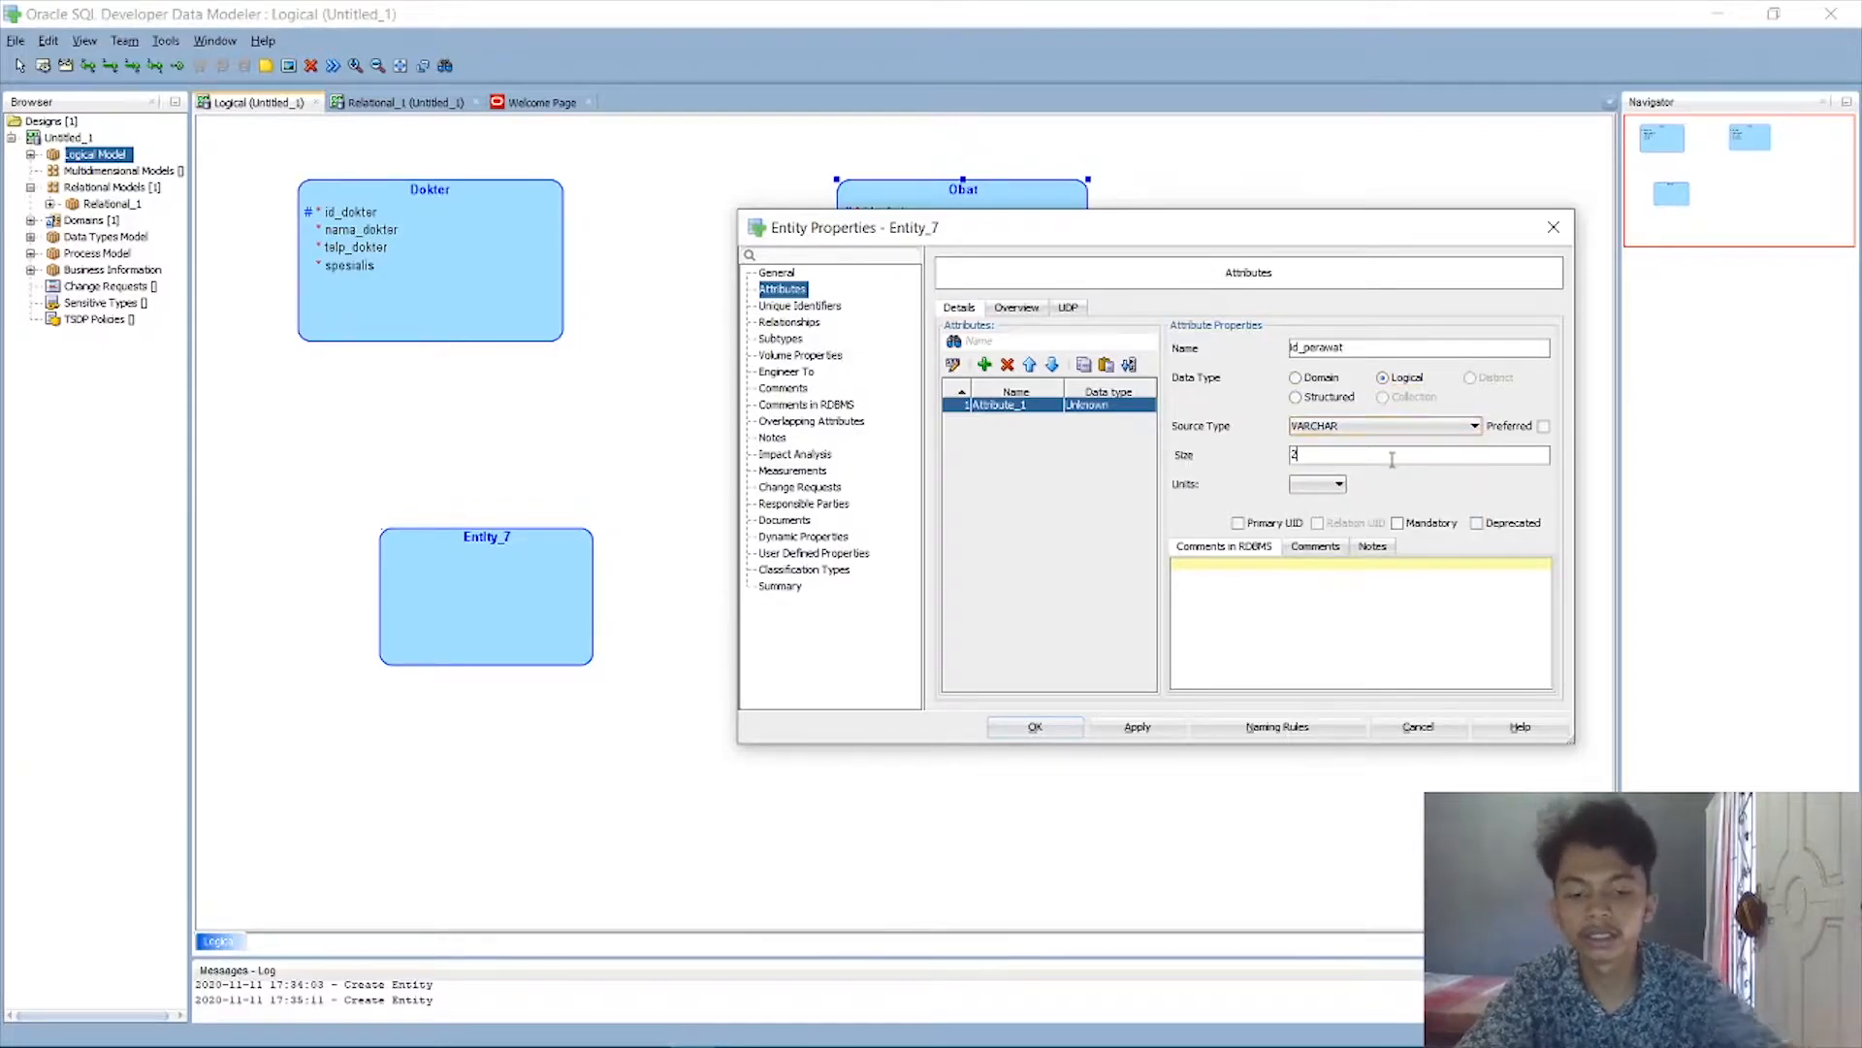
pyautogui.write('0')
pyautogui.click(1238, 523)
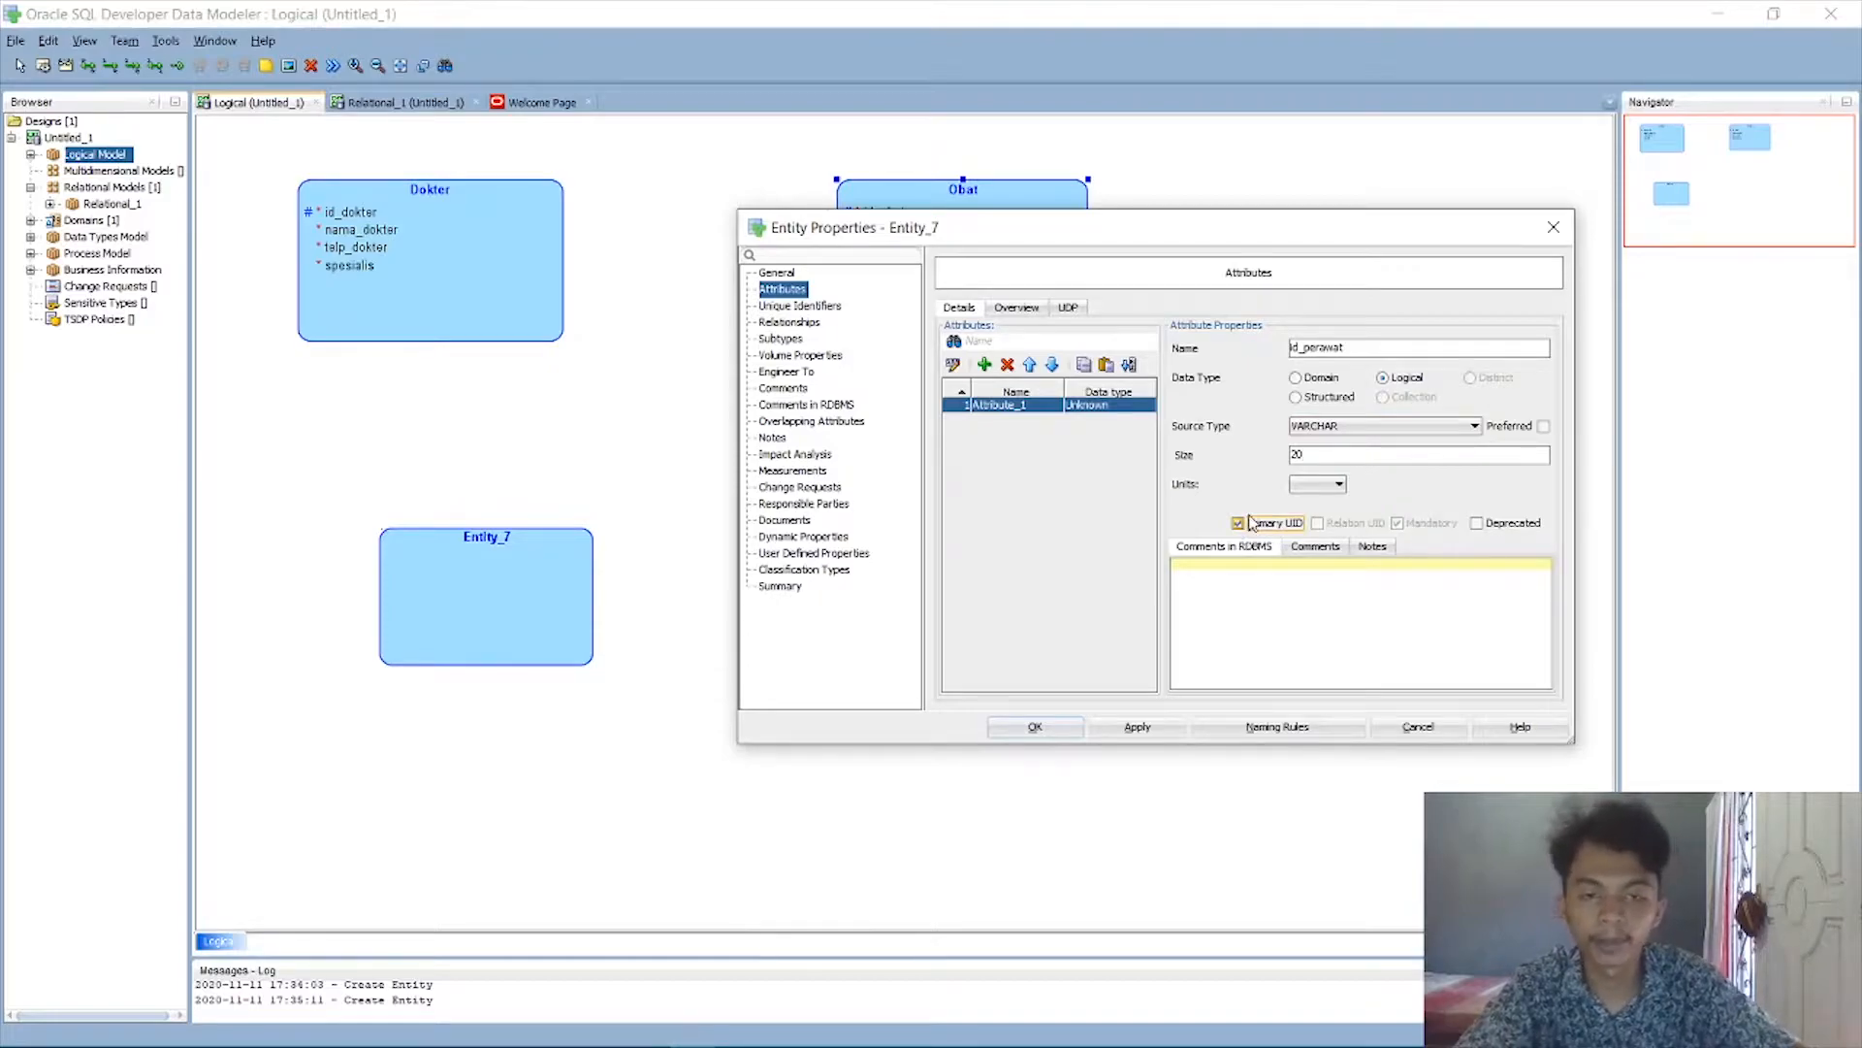
# Add the mandatory attribute telp_perawat to Perawat with logical type VARCHAR and size 20.
pyautogui.click(984, 365)
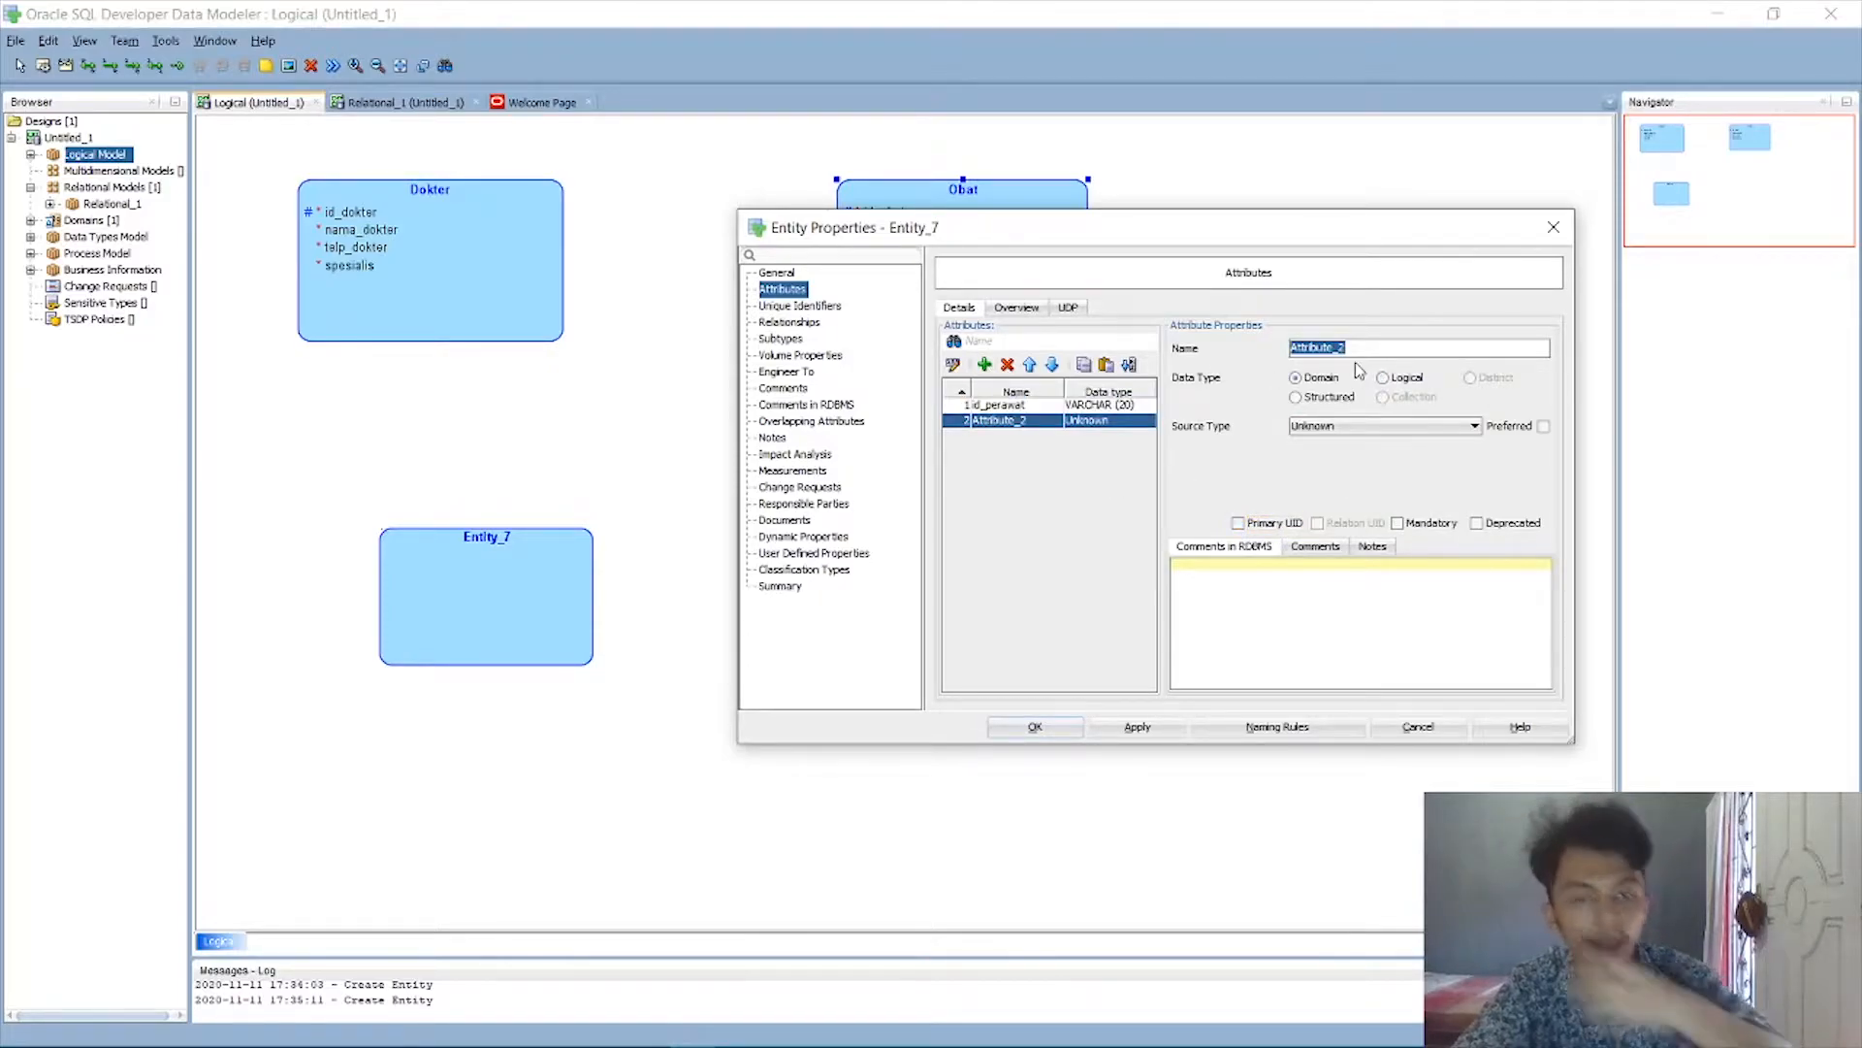
pyautogui.press('BackSpace')
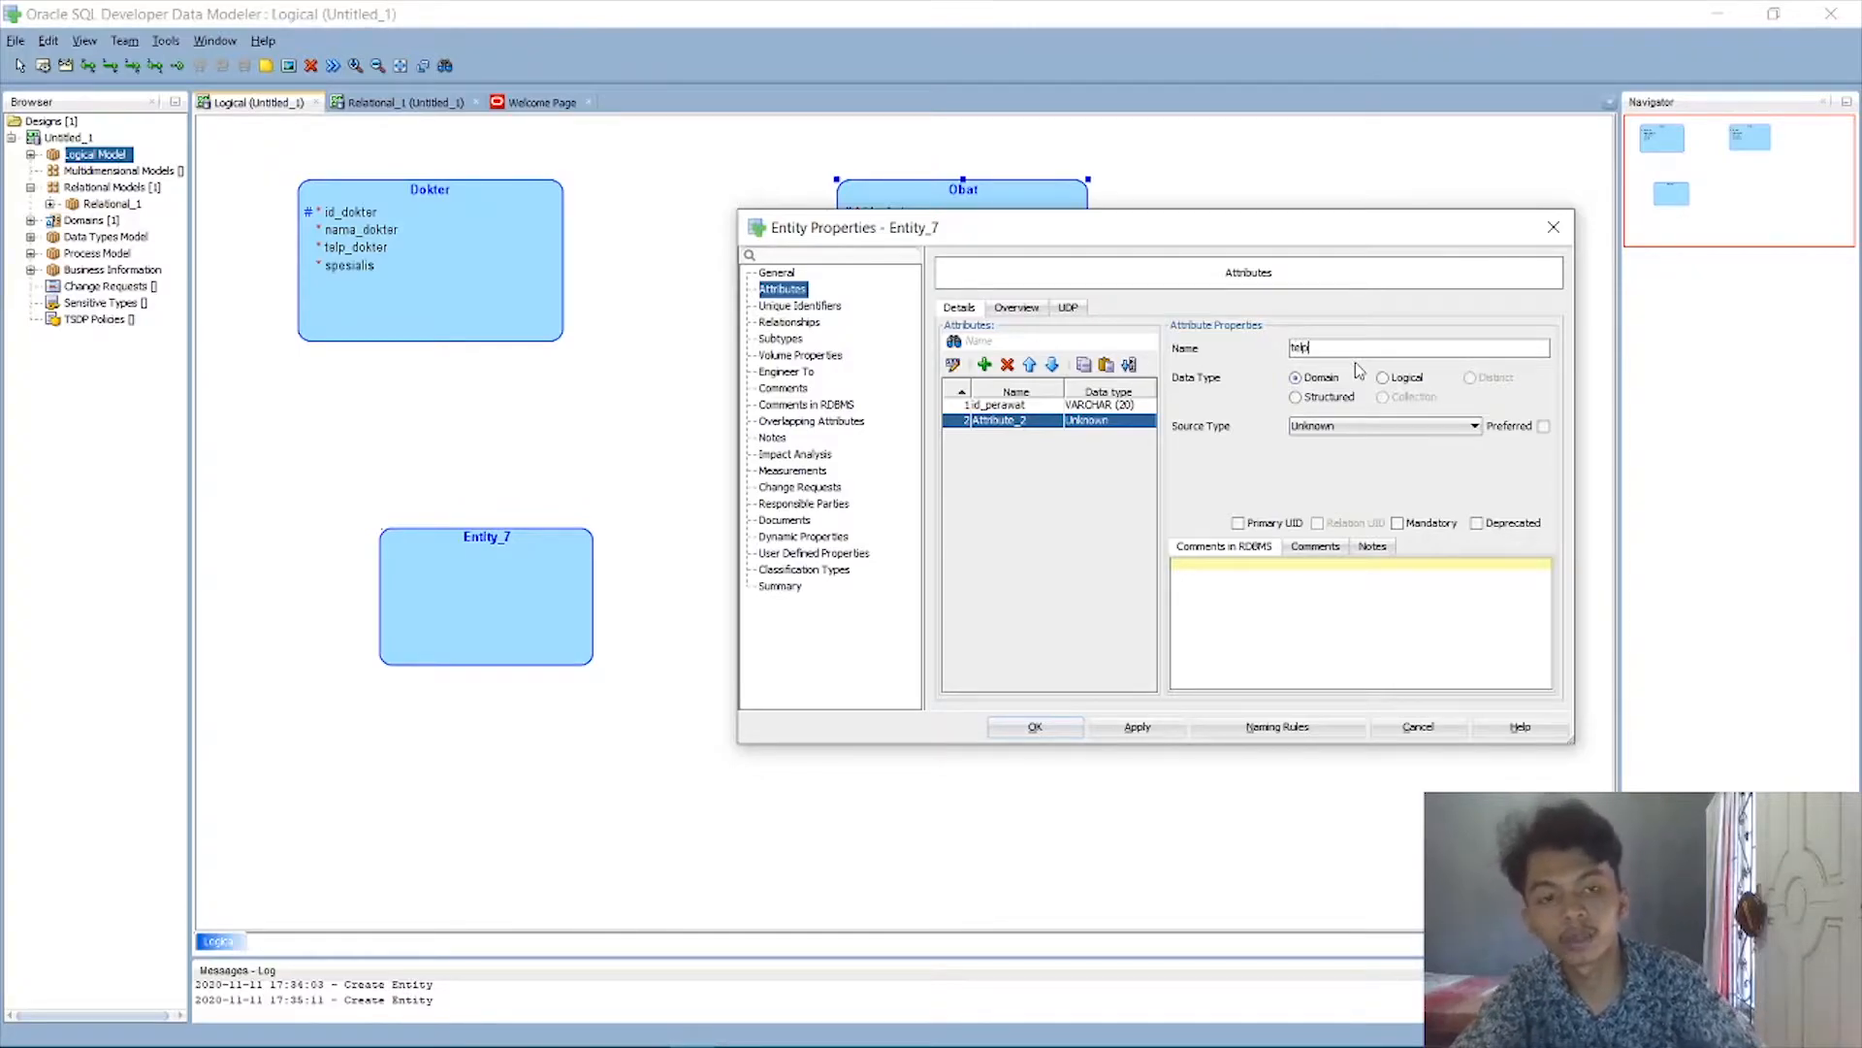
pyautogui.write('telp_perawat')
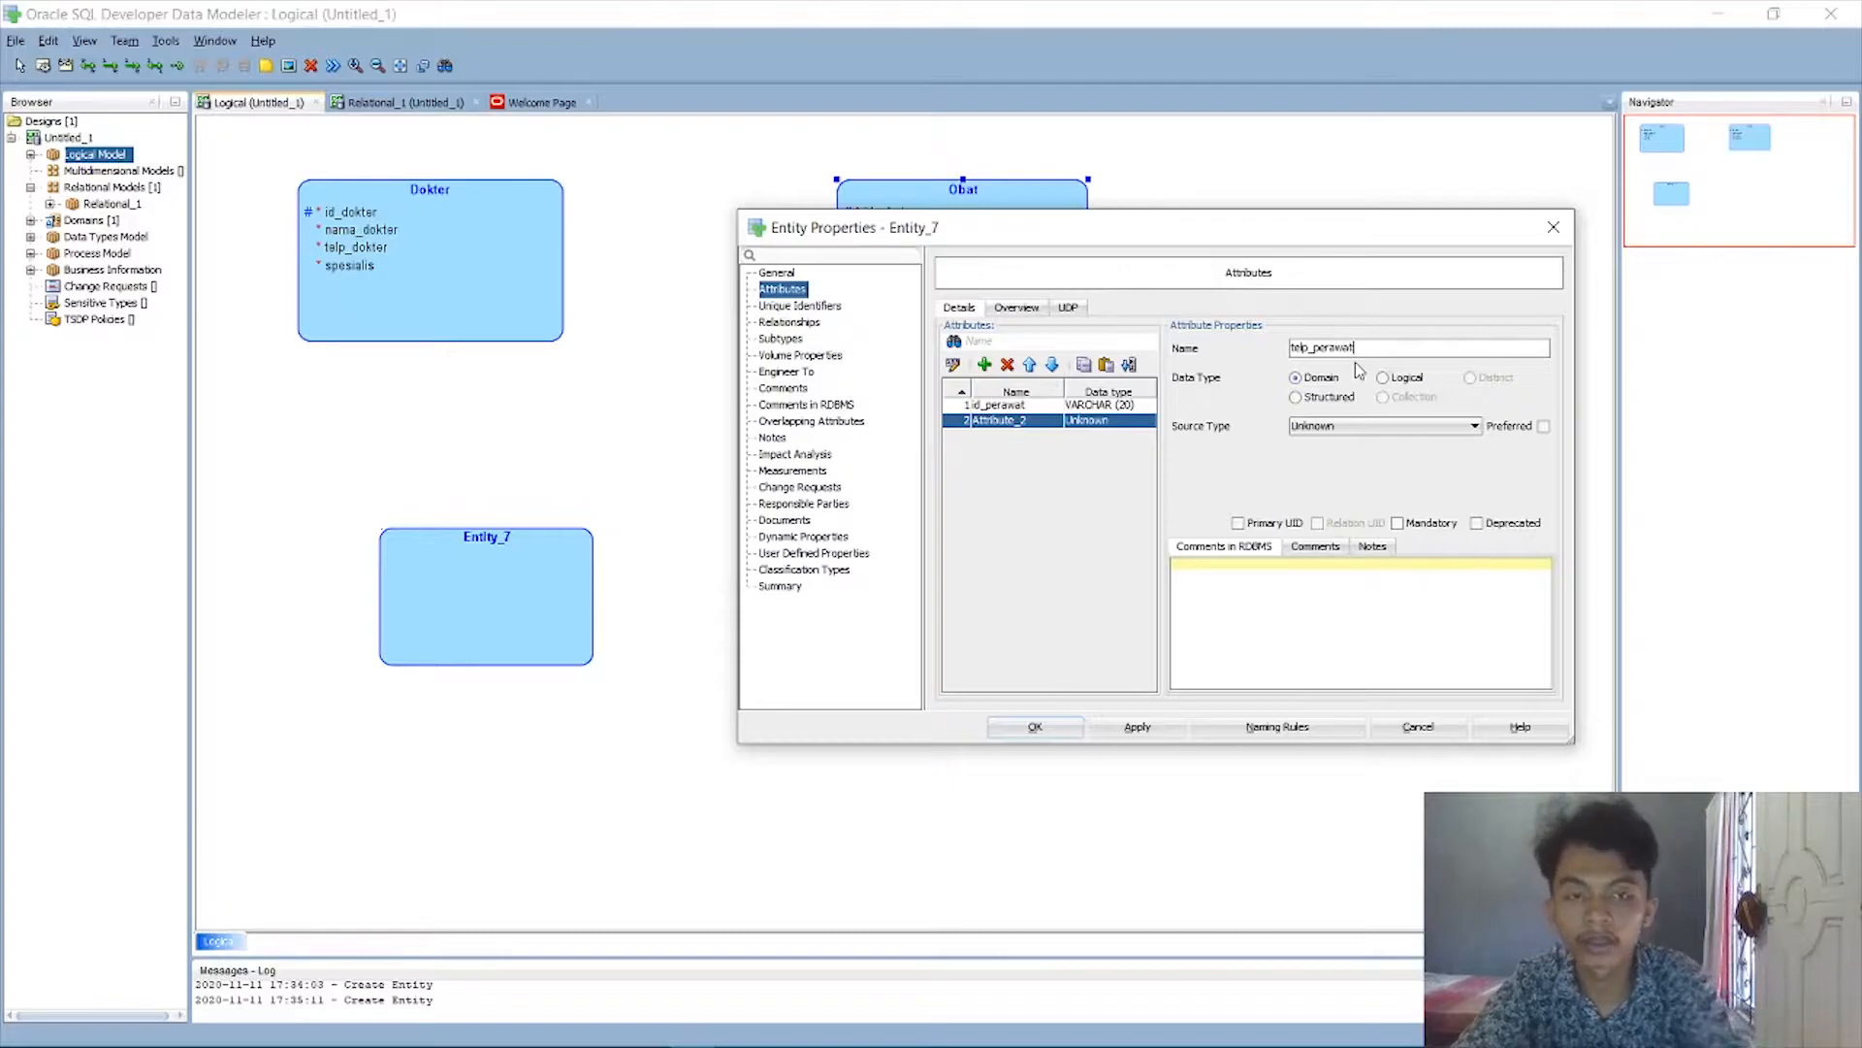
pyautogui.click(1383, 378)
pyautogui.click(1368, 426)
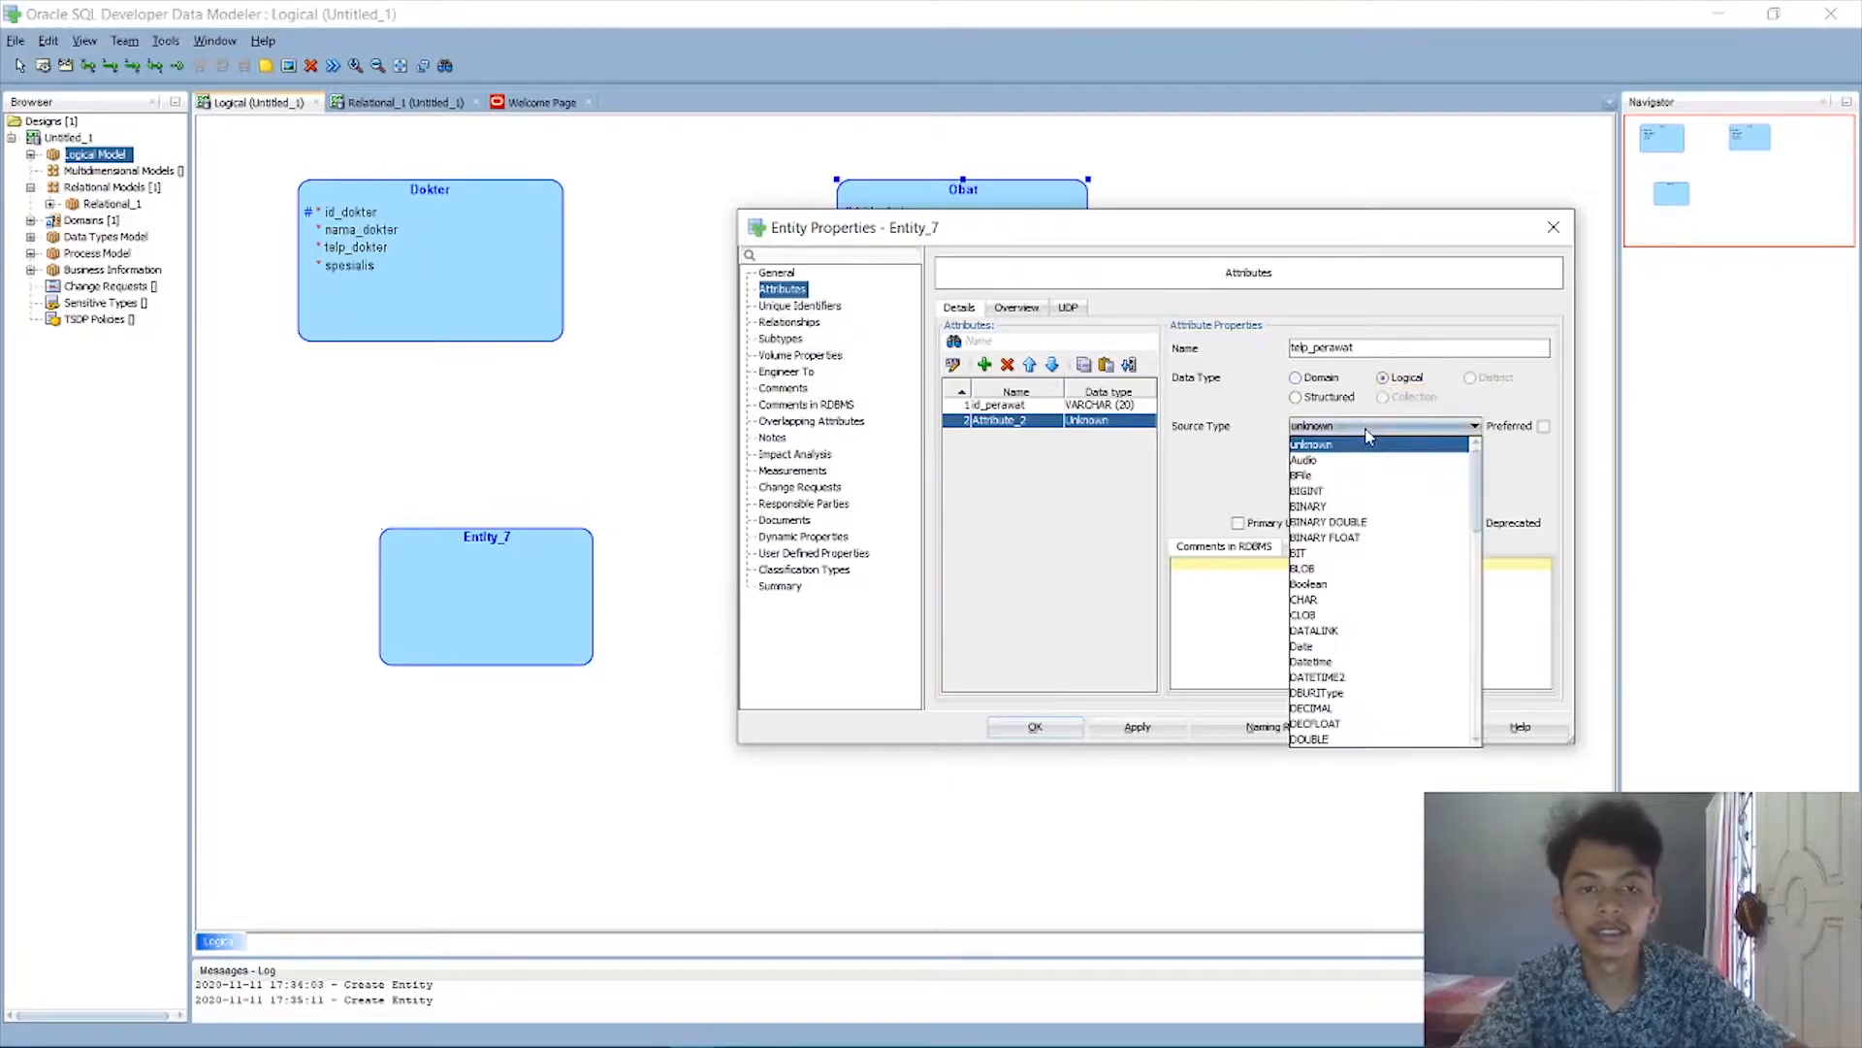
pyautogui.press('v')
pyautogui.press('v')
pyautogui.press('Return')
pyautogui.click(1356, 458)
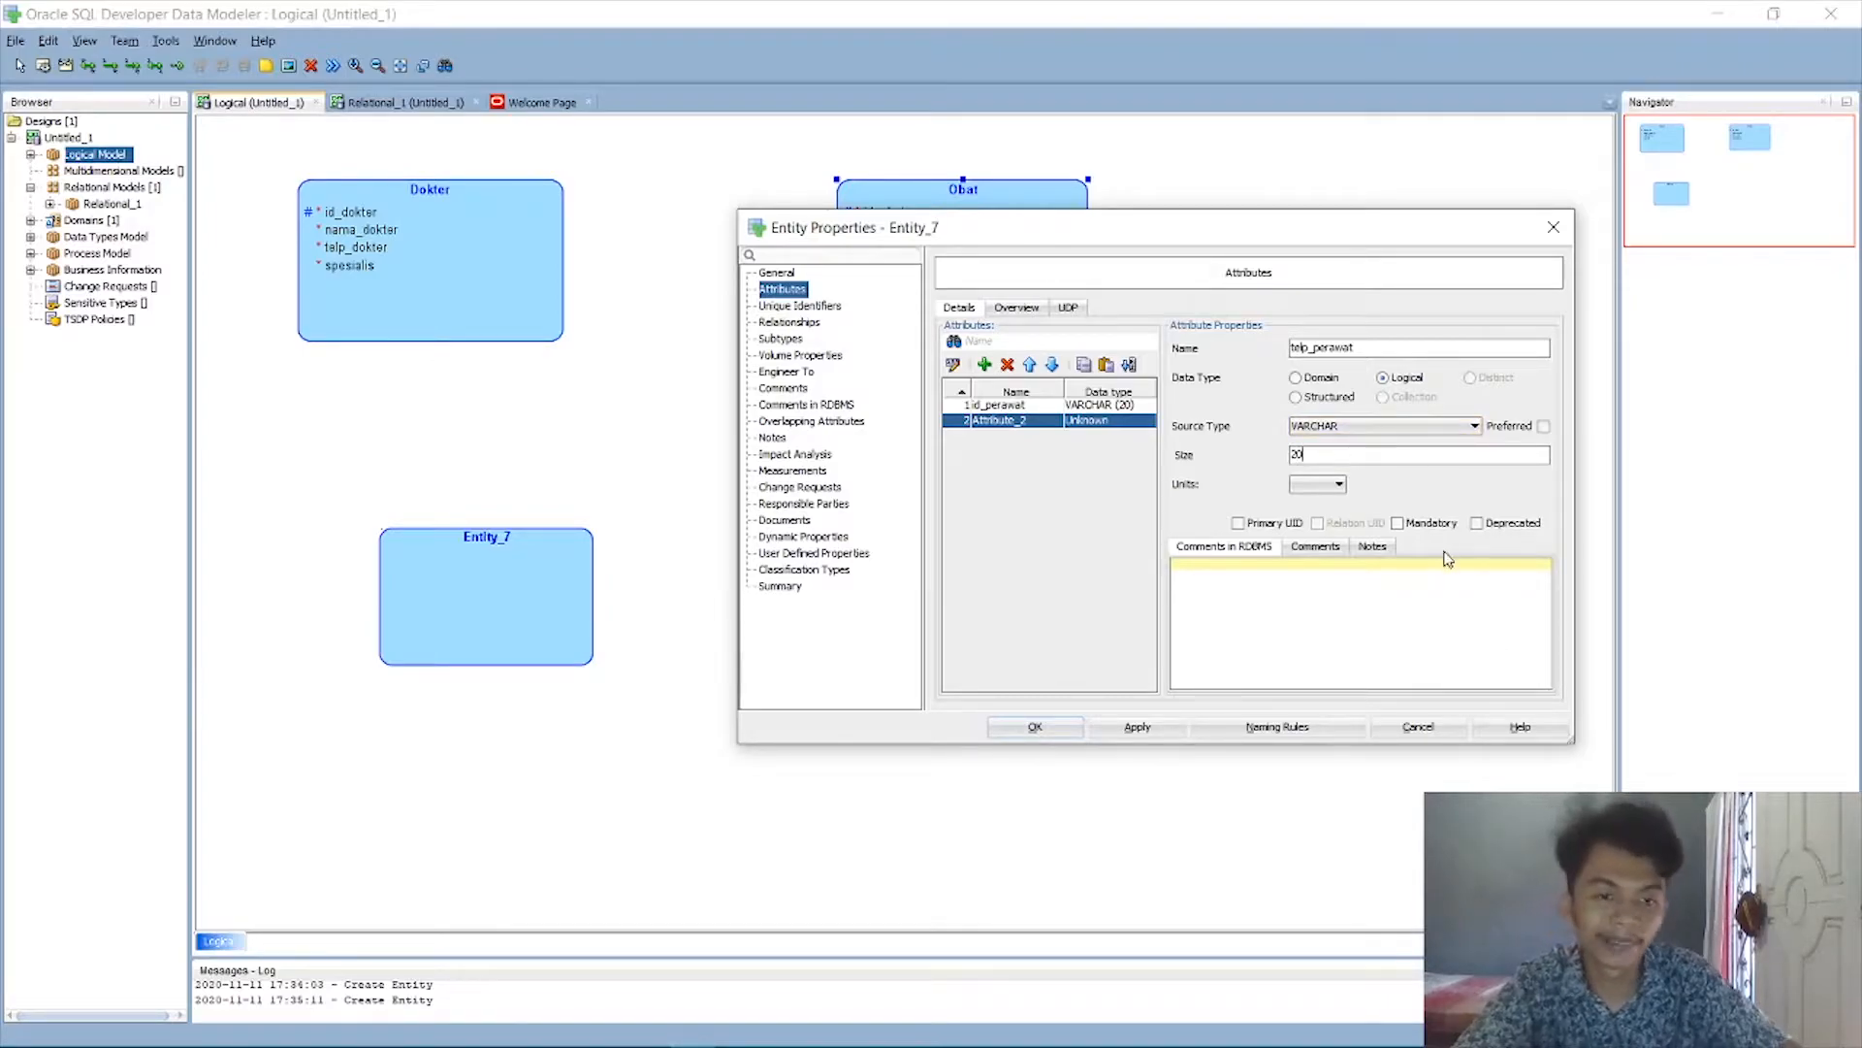
# Add the mandatory attribute nama_perawat to Perawat with logical type VARCHAR and size 40.
pyautogui.click(984, 365)
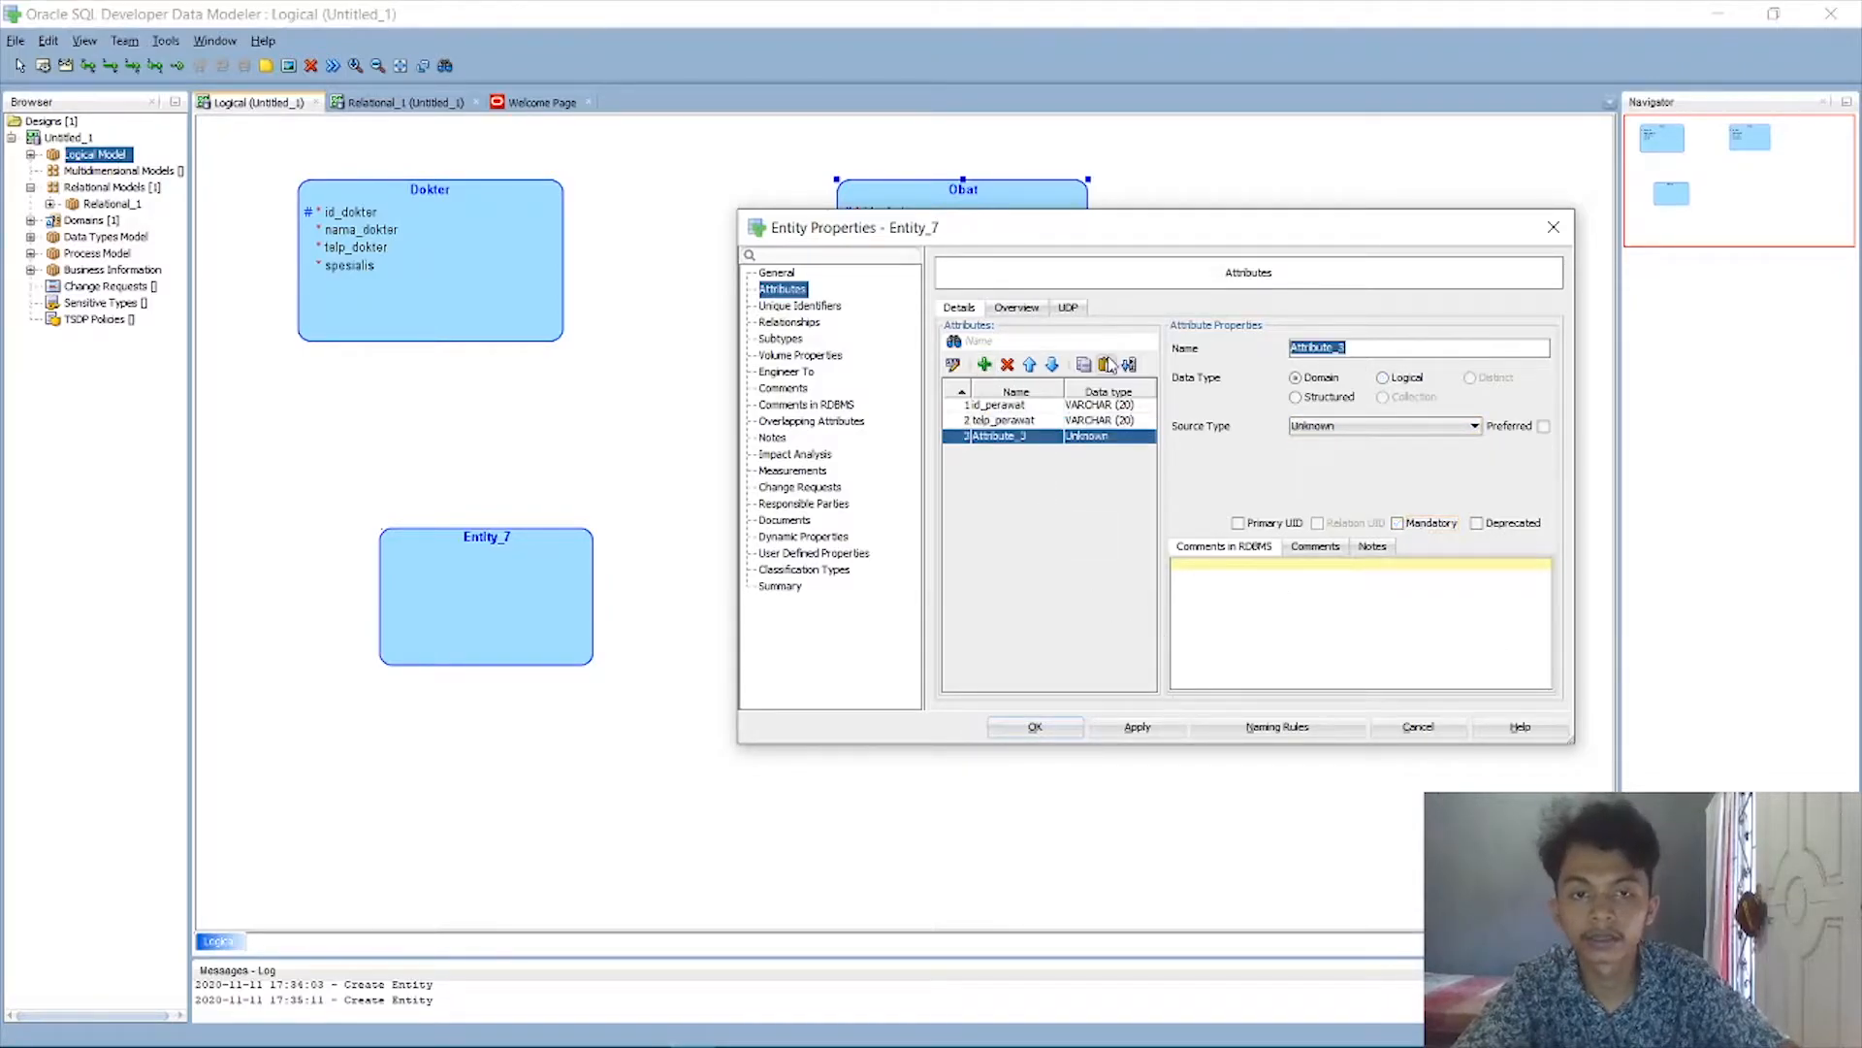
pyautogui.press('BackSpace')
pyautogui.write('nama_perawat')
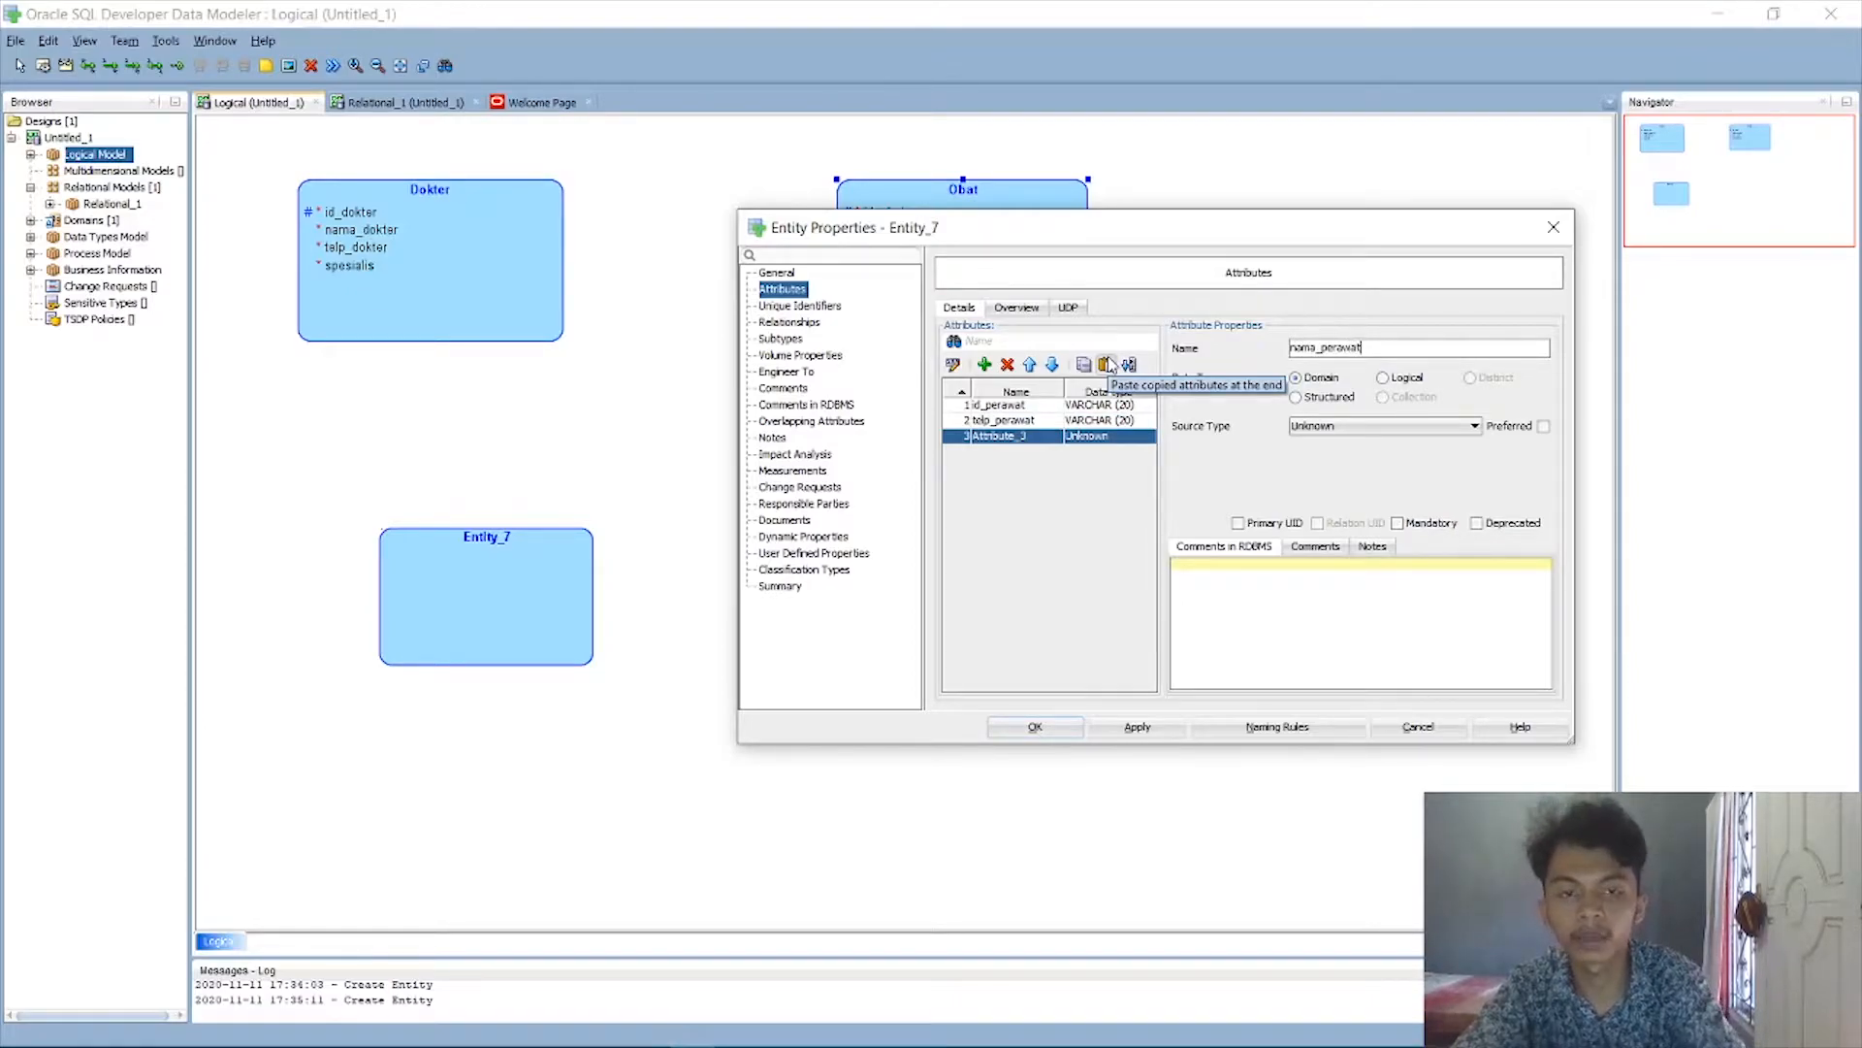
pyautogui.click(1409, 379)
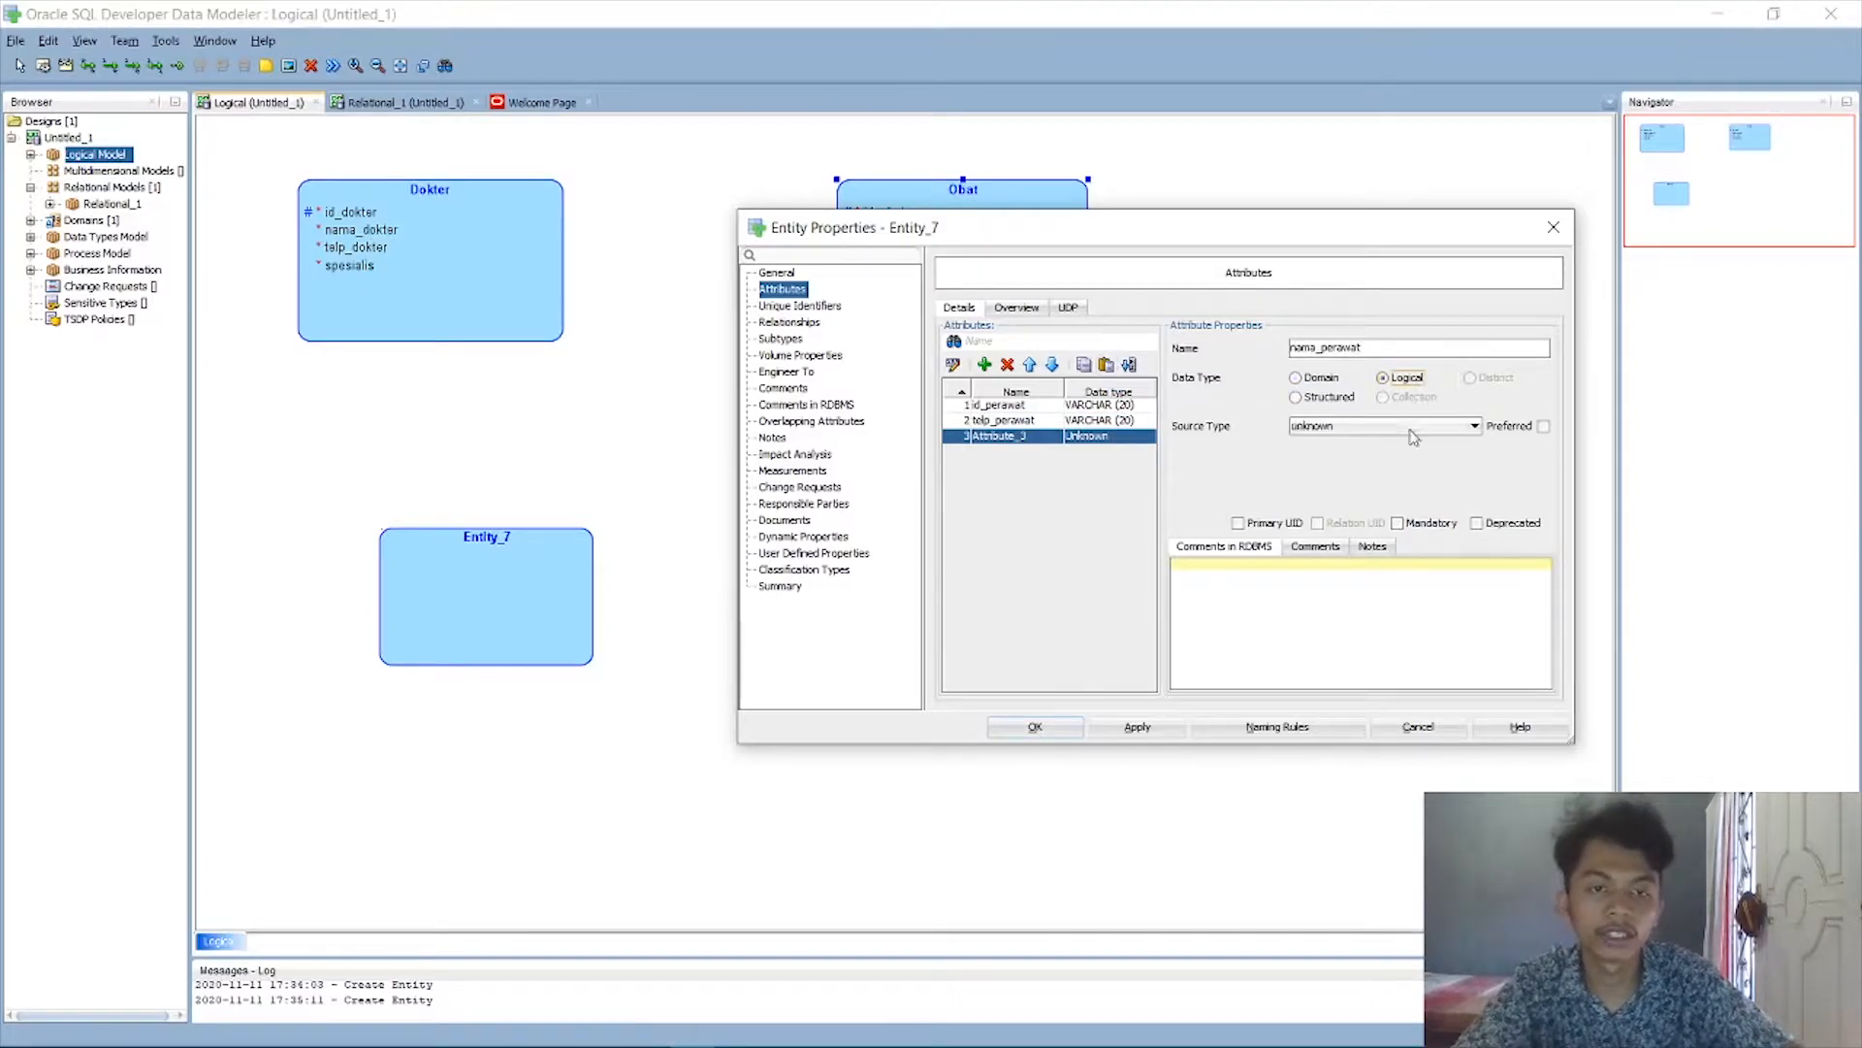
pyautogui.click(1420, 425)
pyautogui.press('v')
pyautogui.press('v')
pyautogui.press('Return')
pyautogui.click(1445, 454)
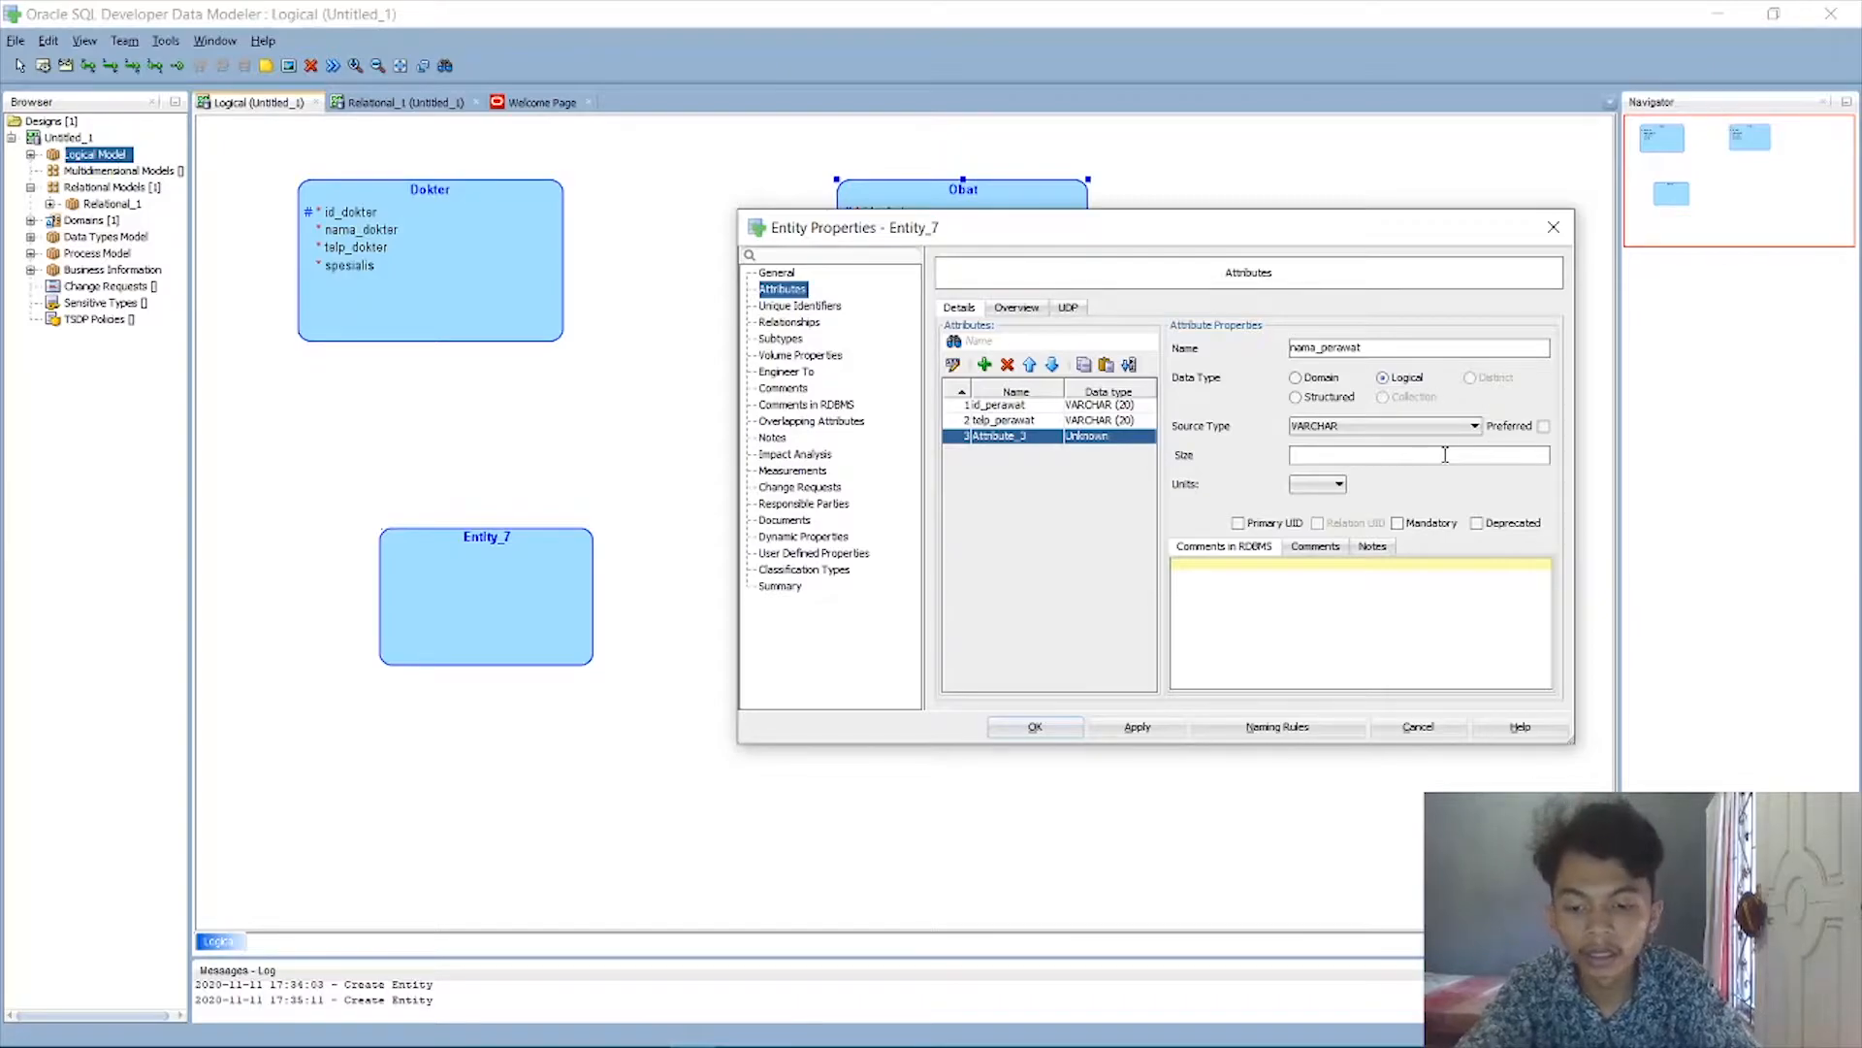
pyautogui.click(1398, 522)
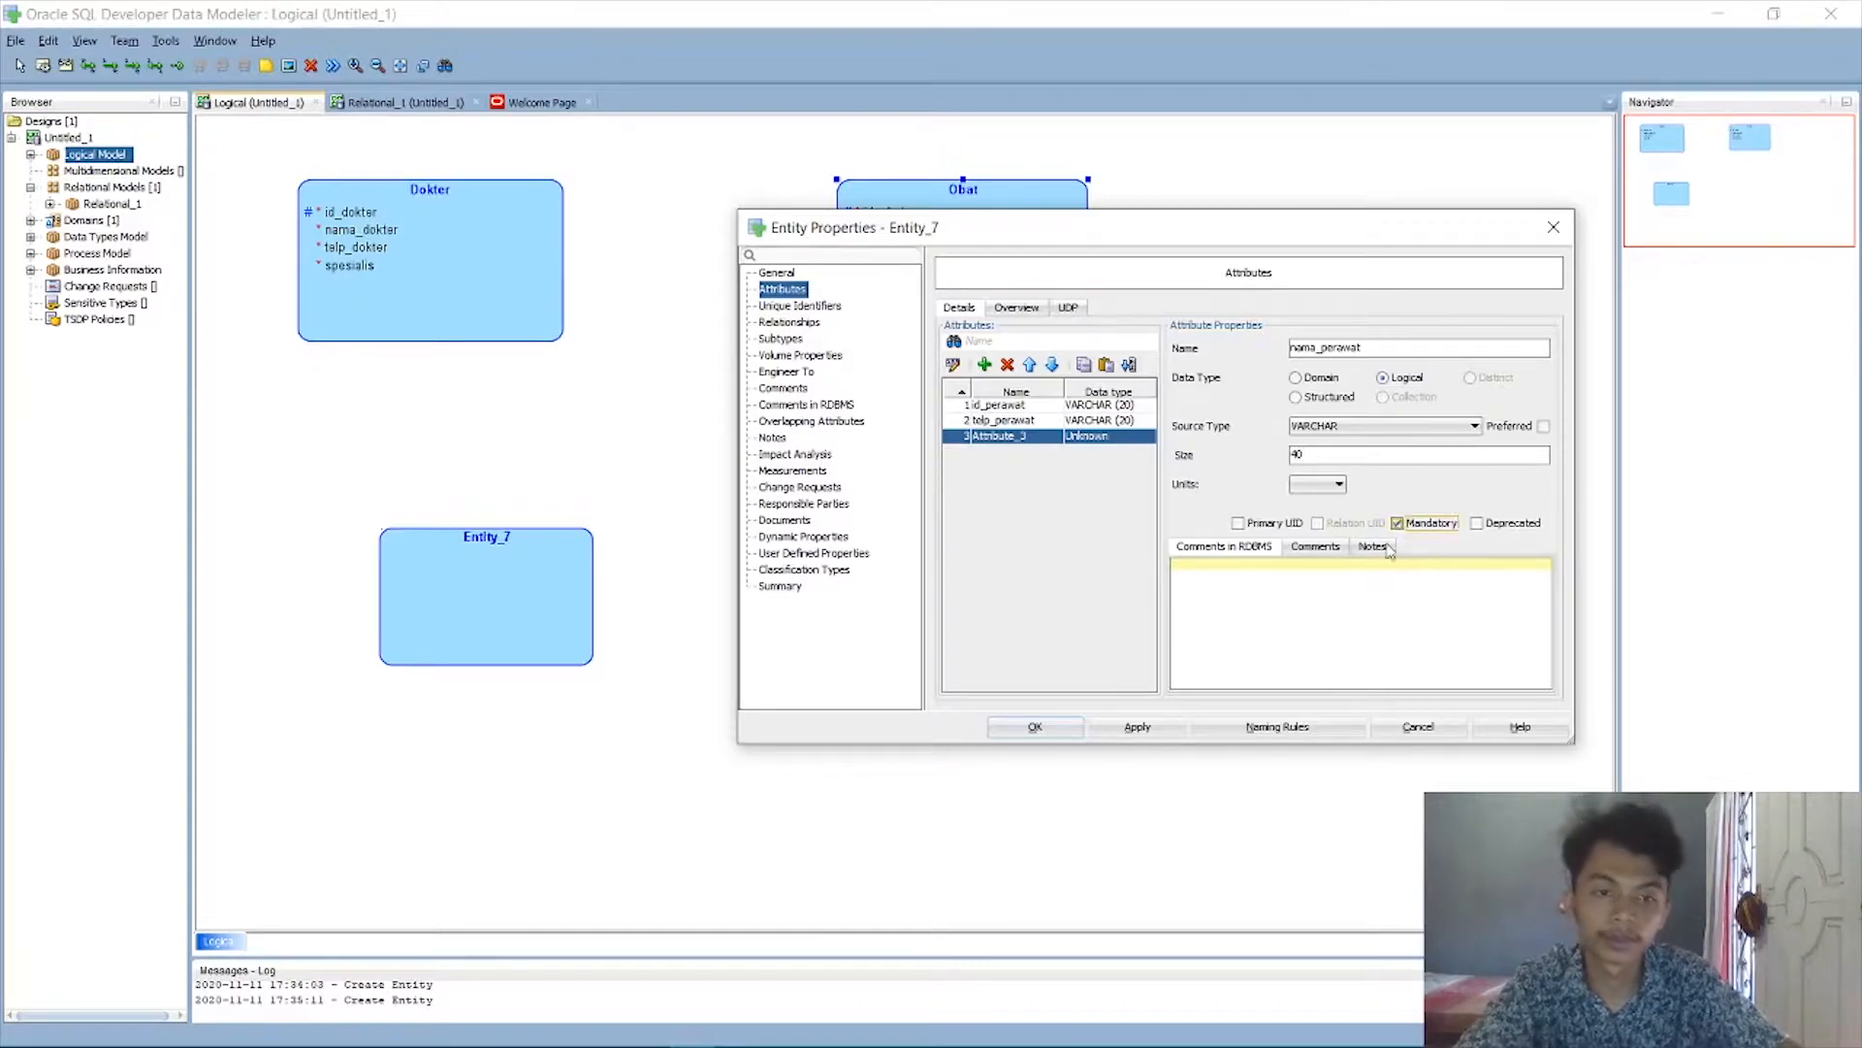
# Save the Perawat entity properties, then enlarge its box and align it directly beneath Dokter.
pyautogui.click(1137, 727)
pyautogui.click(1036, 730)
pyautogui.click(516, 598)
pyautogui.moveTo(598, 530); pyautogui.dragTo(674, 497)
pyautogui.moveTo(575, 563); pyautogui.dragTo(493, 627)
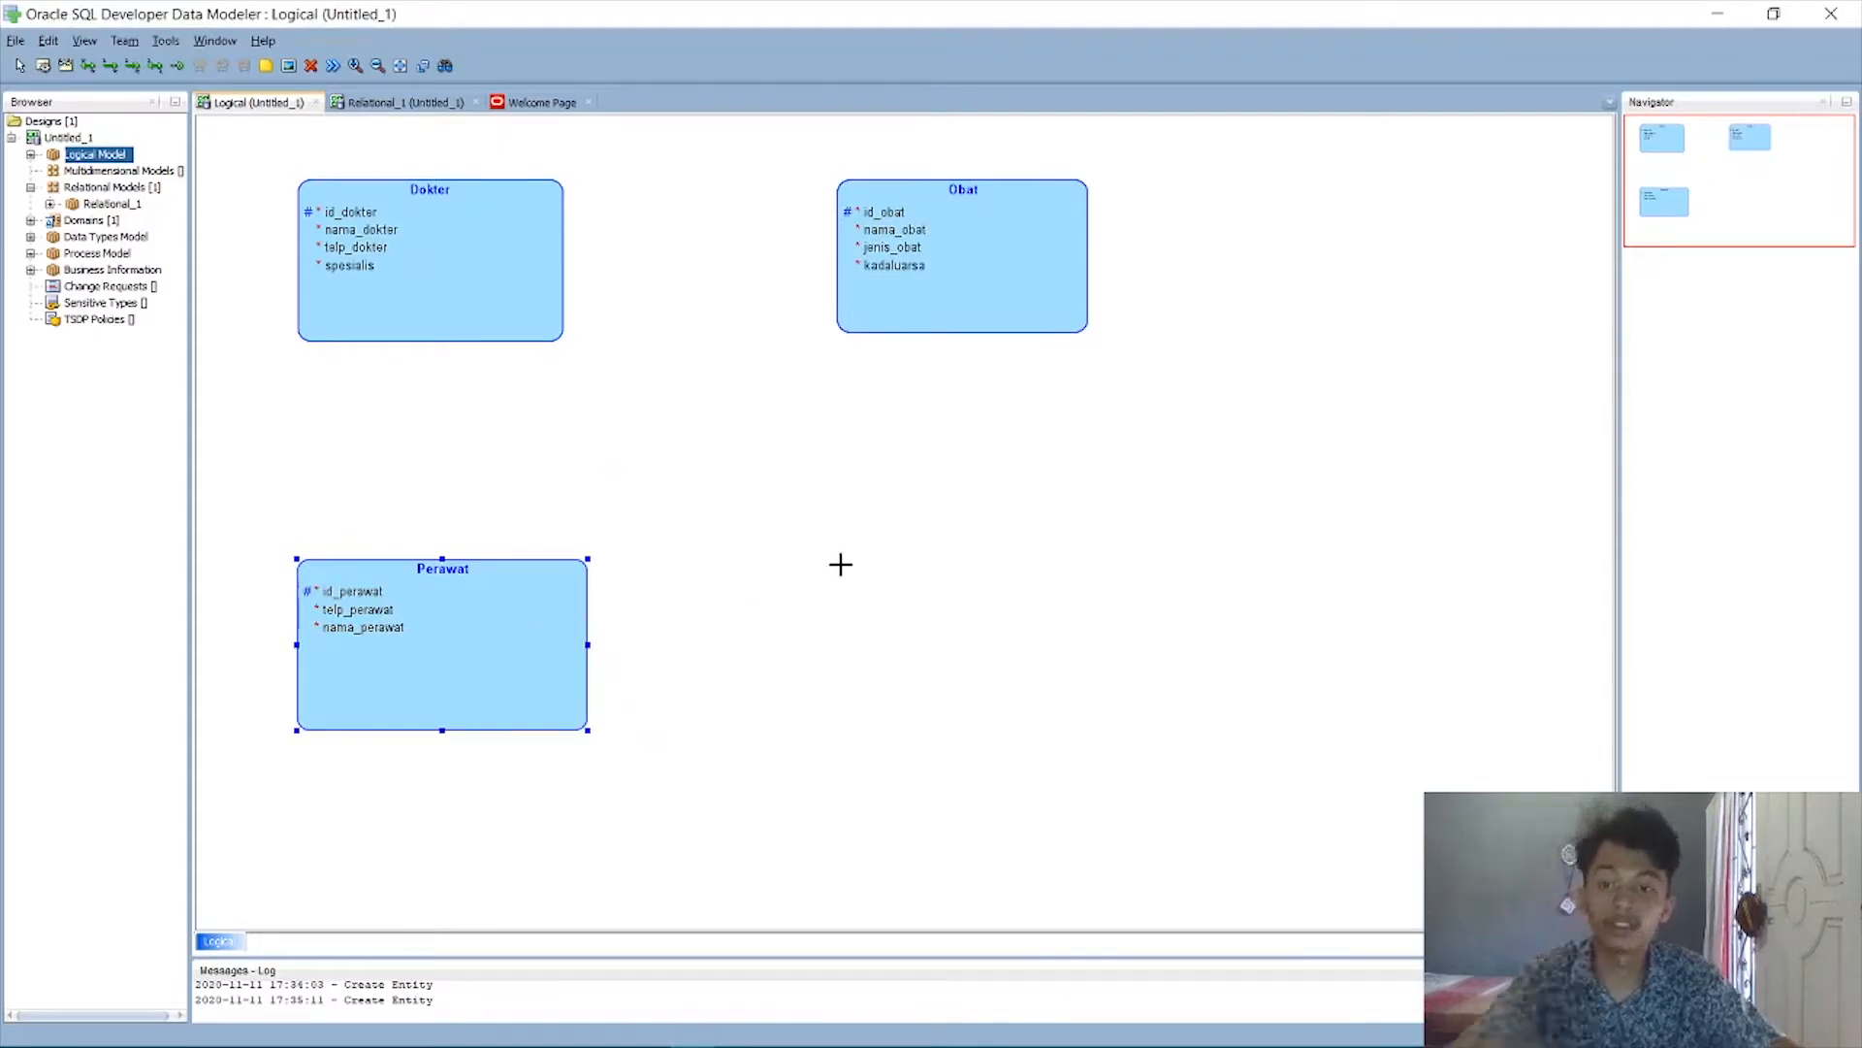
# Create an entity named Pasien below Obat and add an attribute named id-pasien to it.
pyautogui.click(840, 569)
pyautogui.write('Pasien')
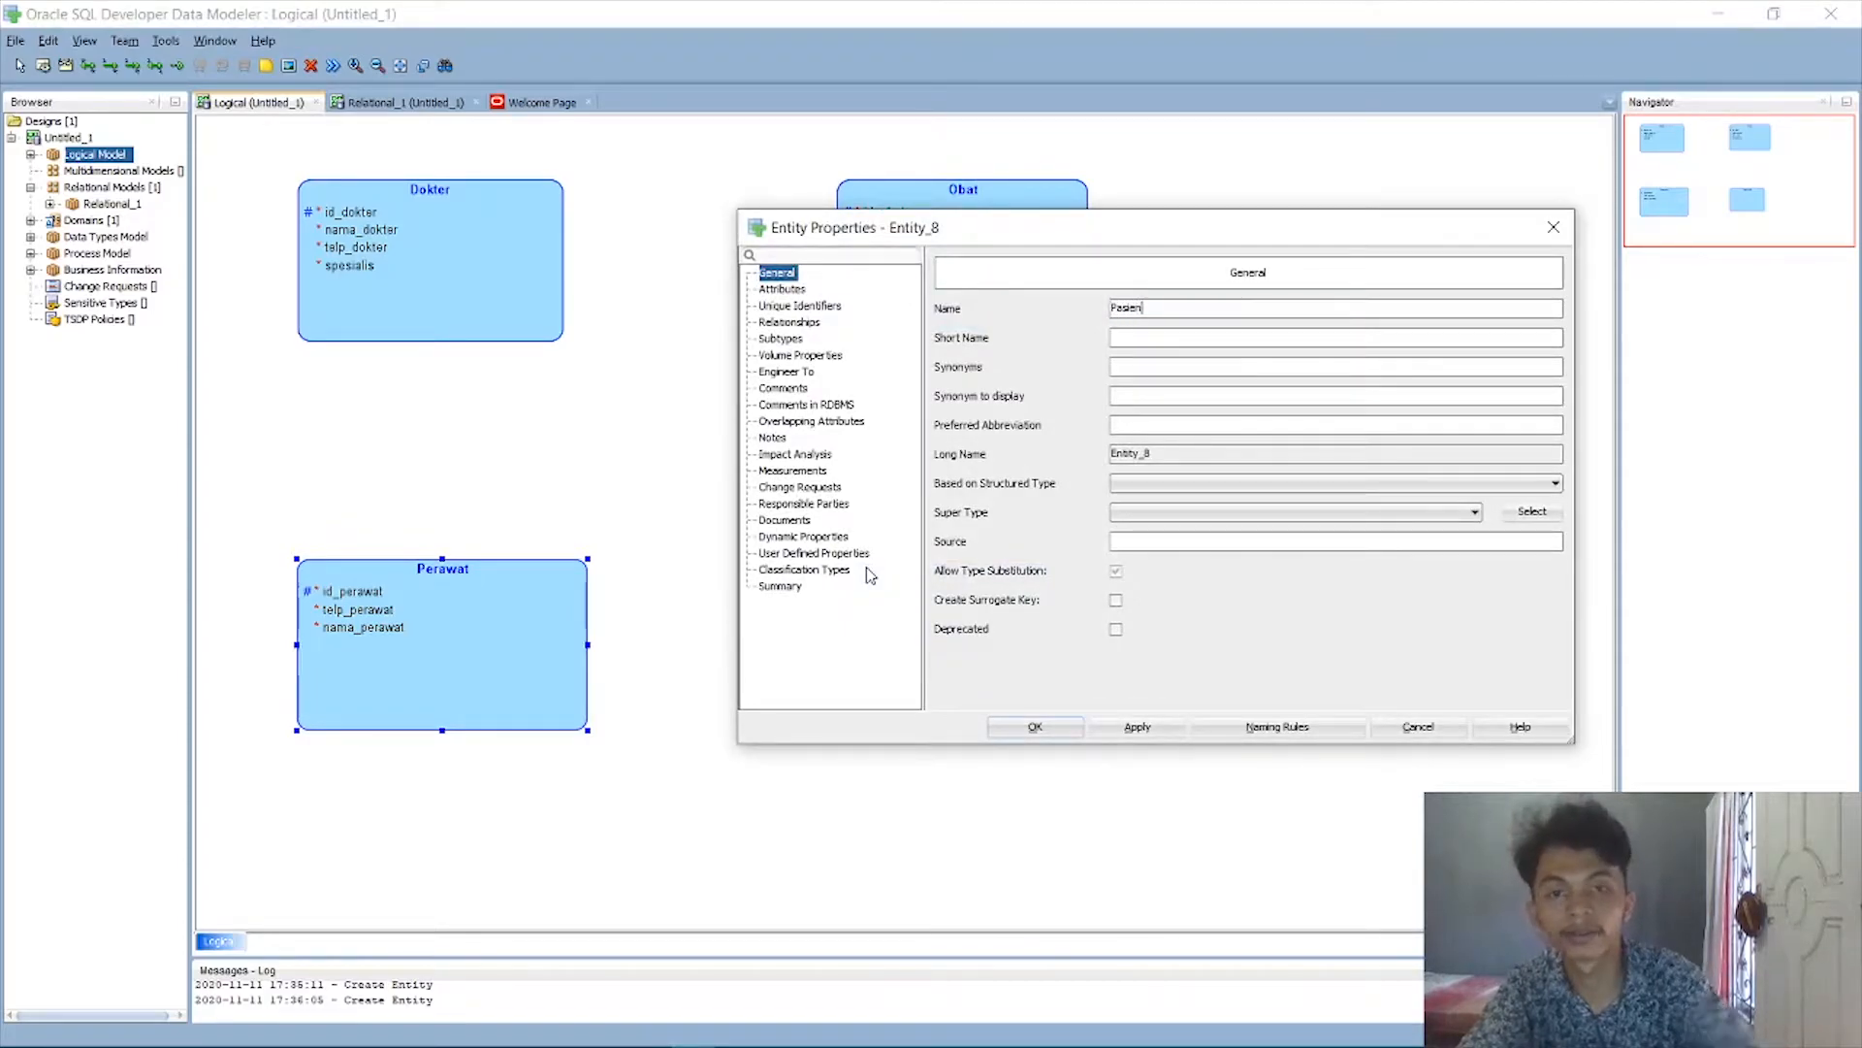
pyautogui.click(800, 295)
pyautogui.click(985, 365)
pyautogui.press('BackSpace')
pyautogui.write('id_pasien')
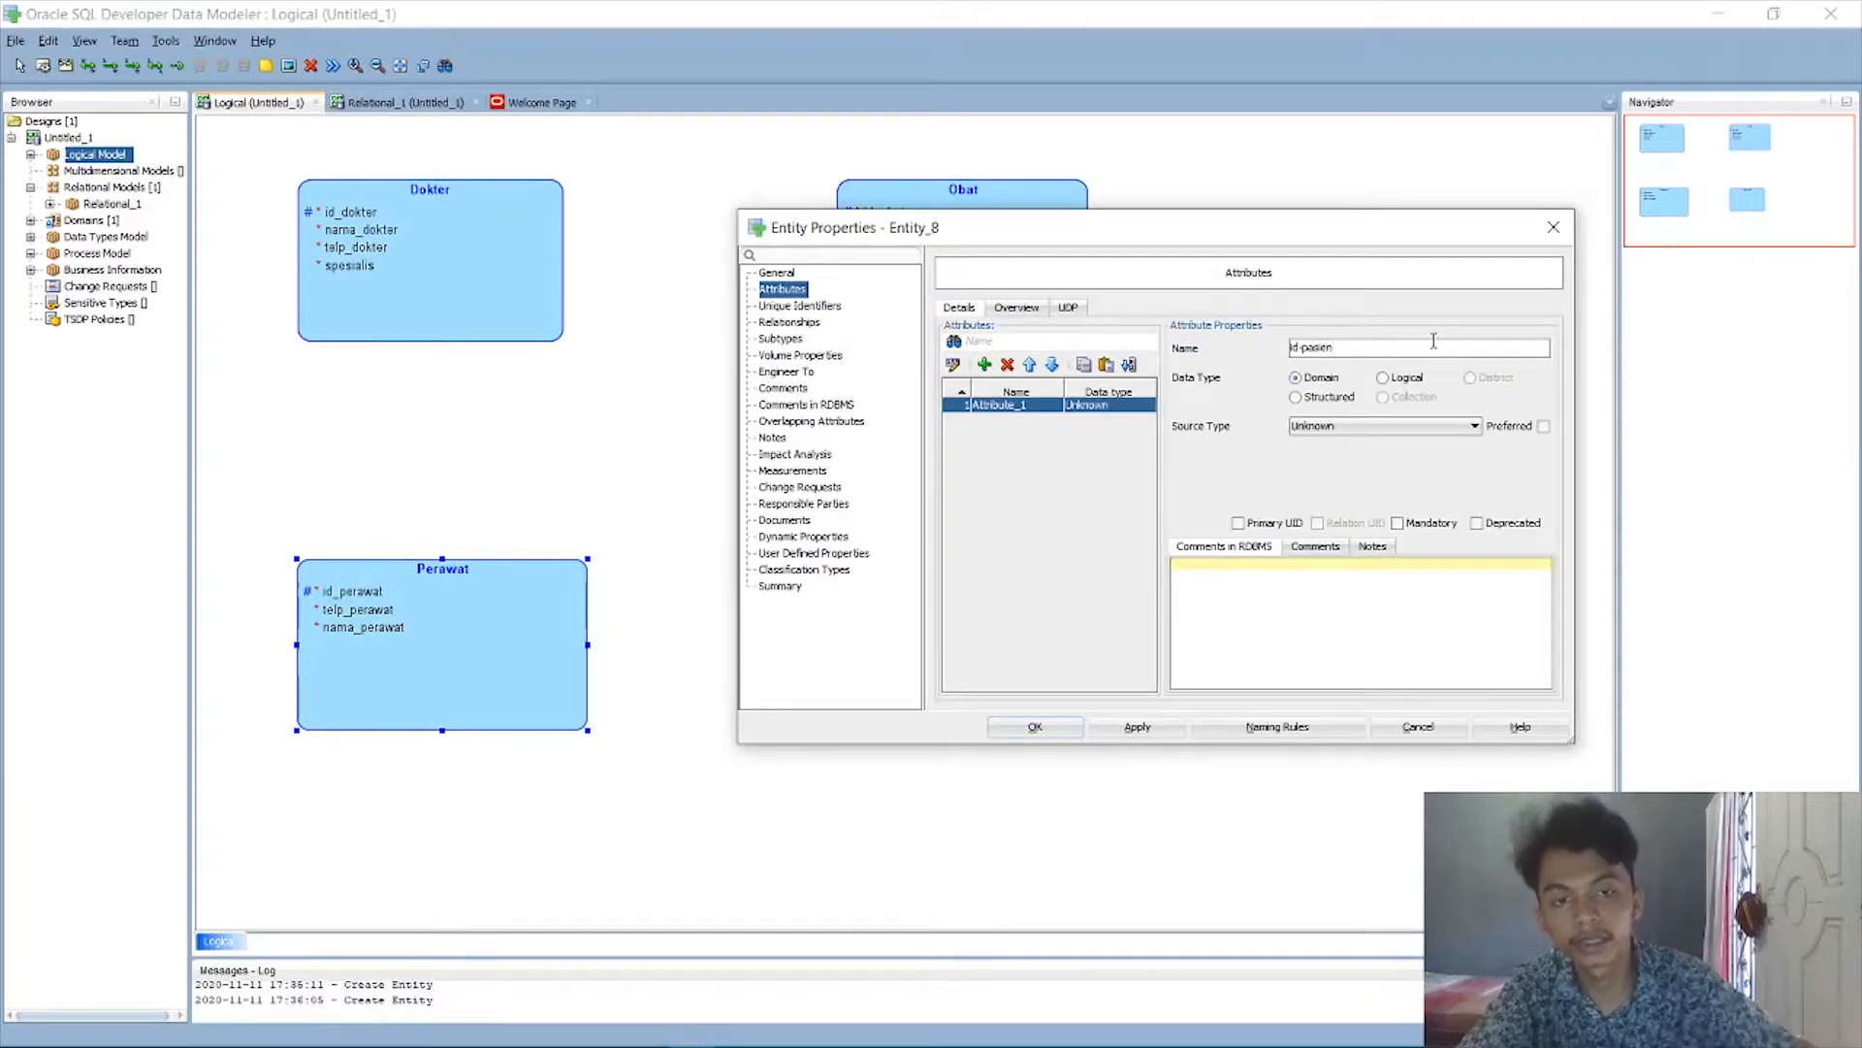
# Give id-pasien the logical type VARCHAR with size 20 and mark it as primary UID.
pyautogui.click(1401, 380)
pyautogui.click(1394, 427)
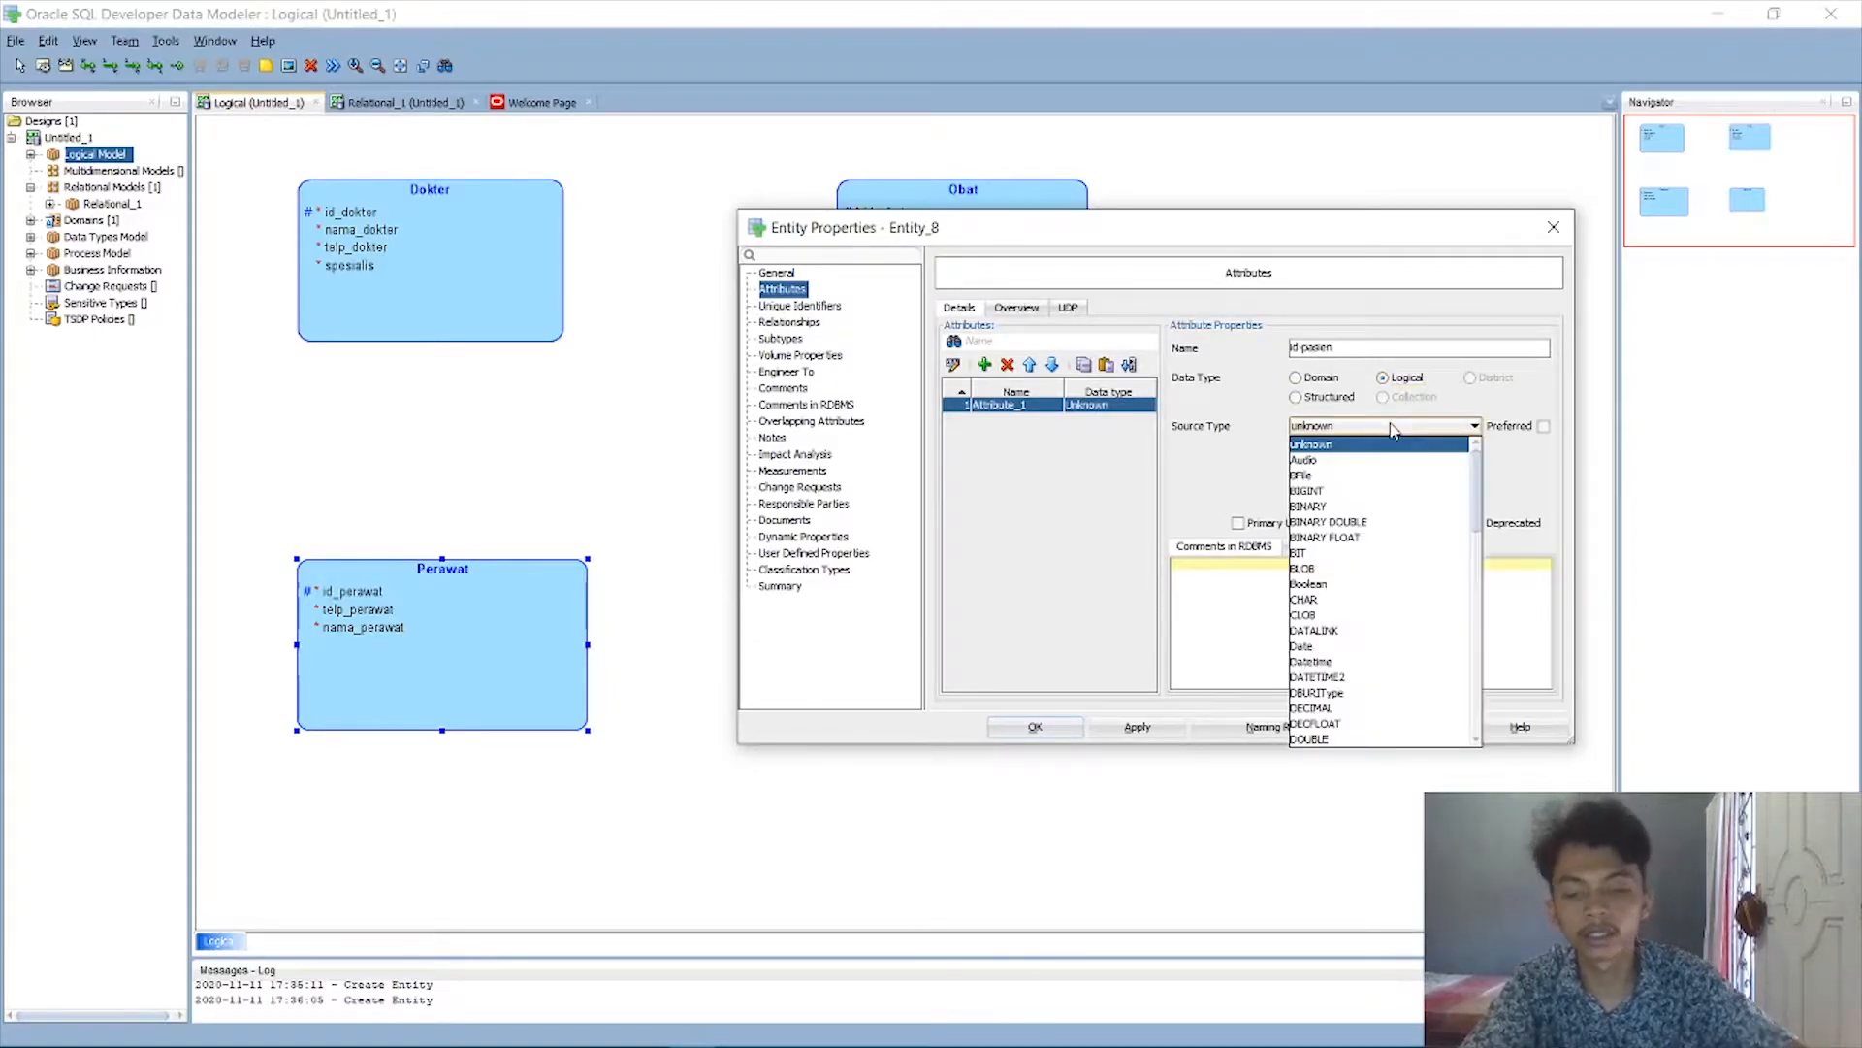
pyautogui.press('v')
pyautogui.click(1394, 429)
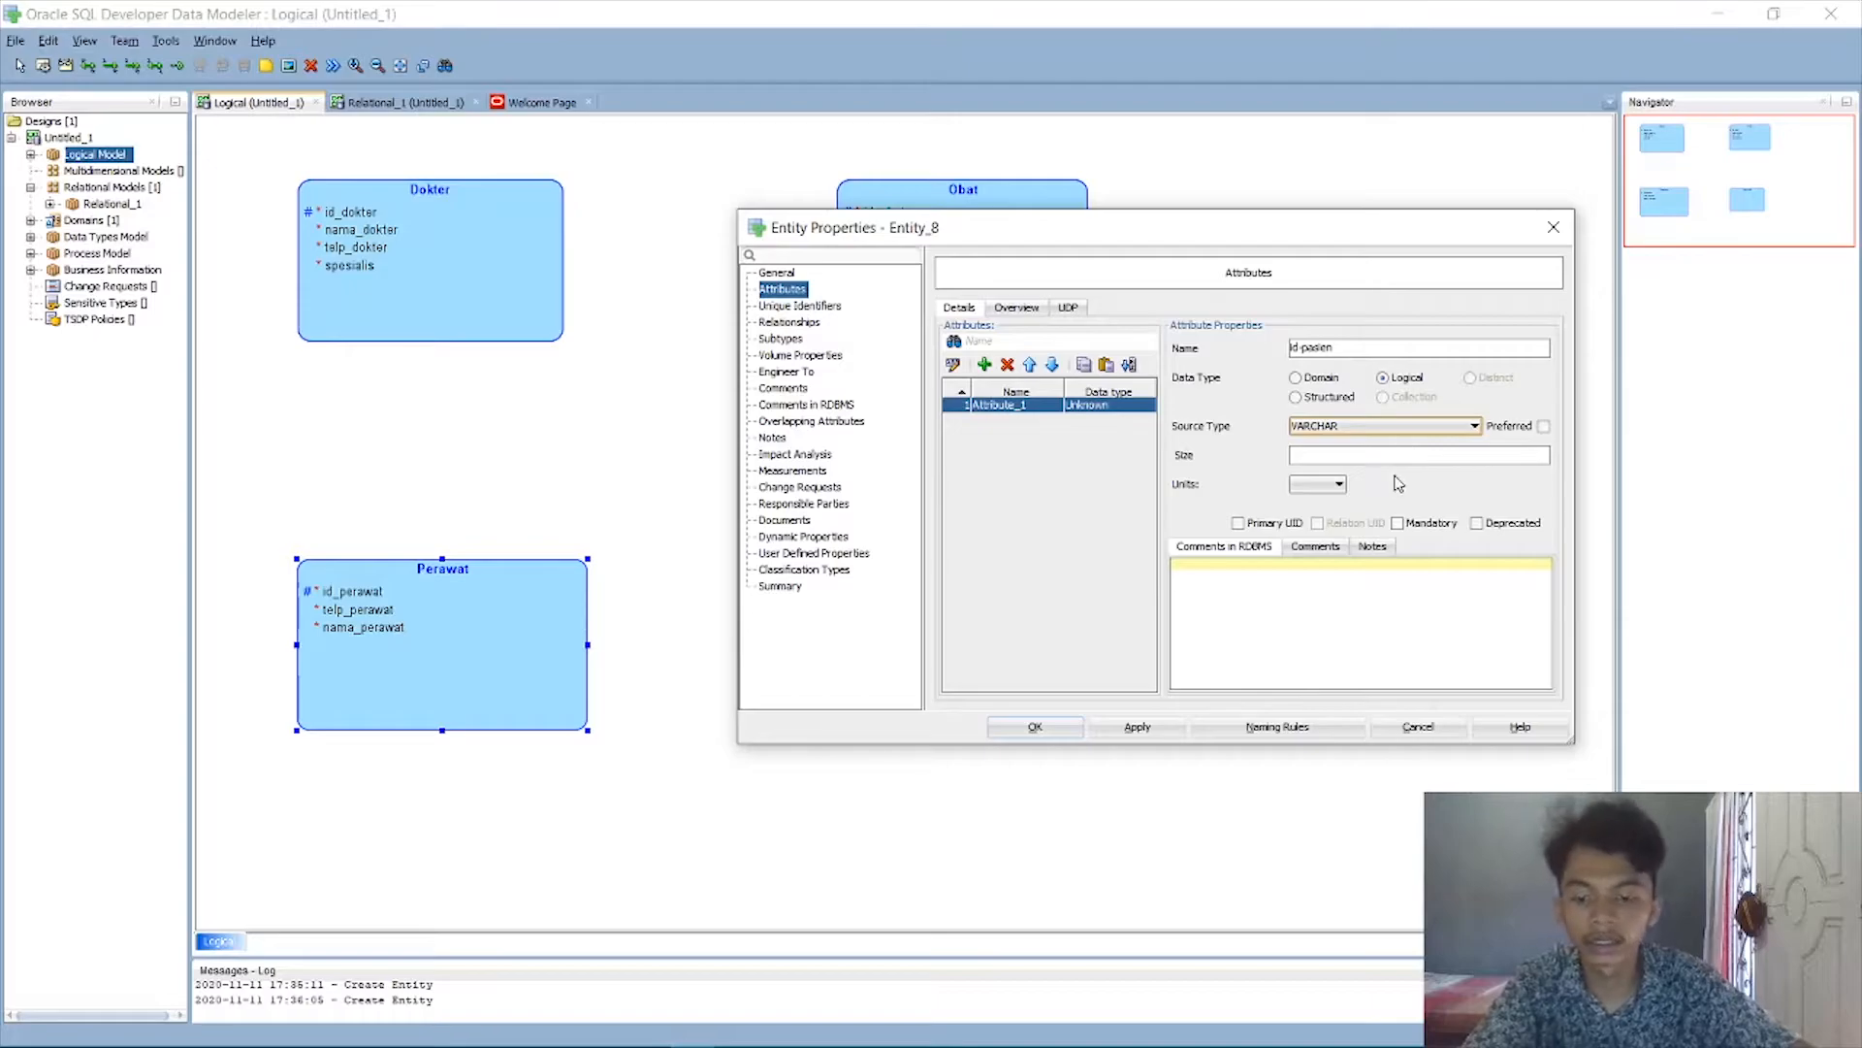
pyautogui.click(1390, 456)
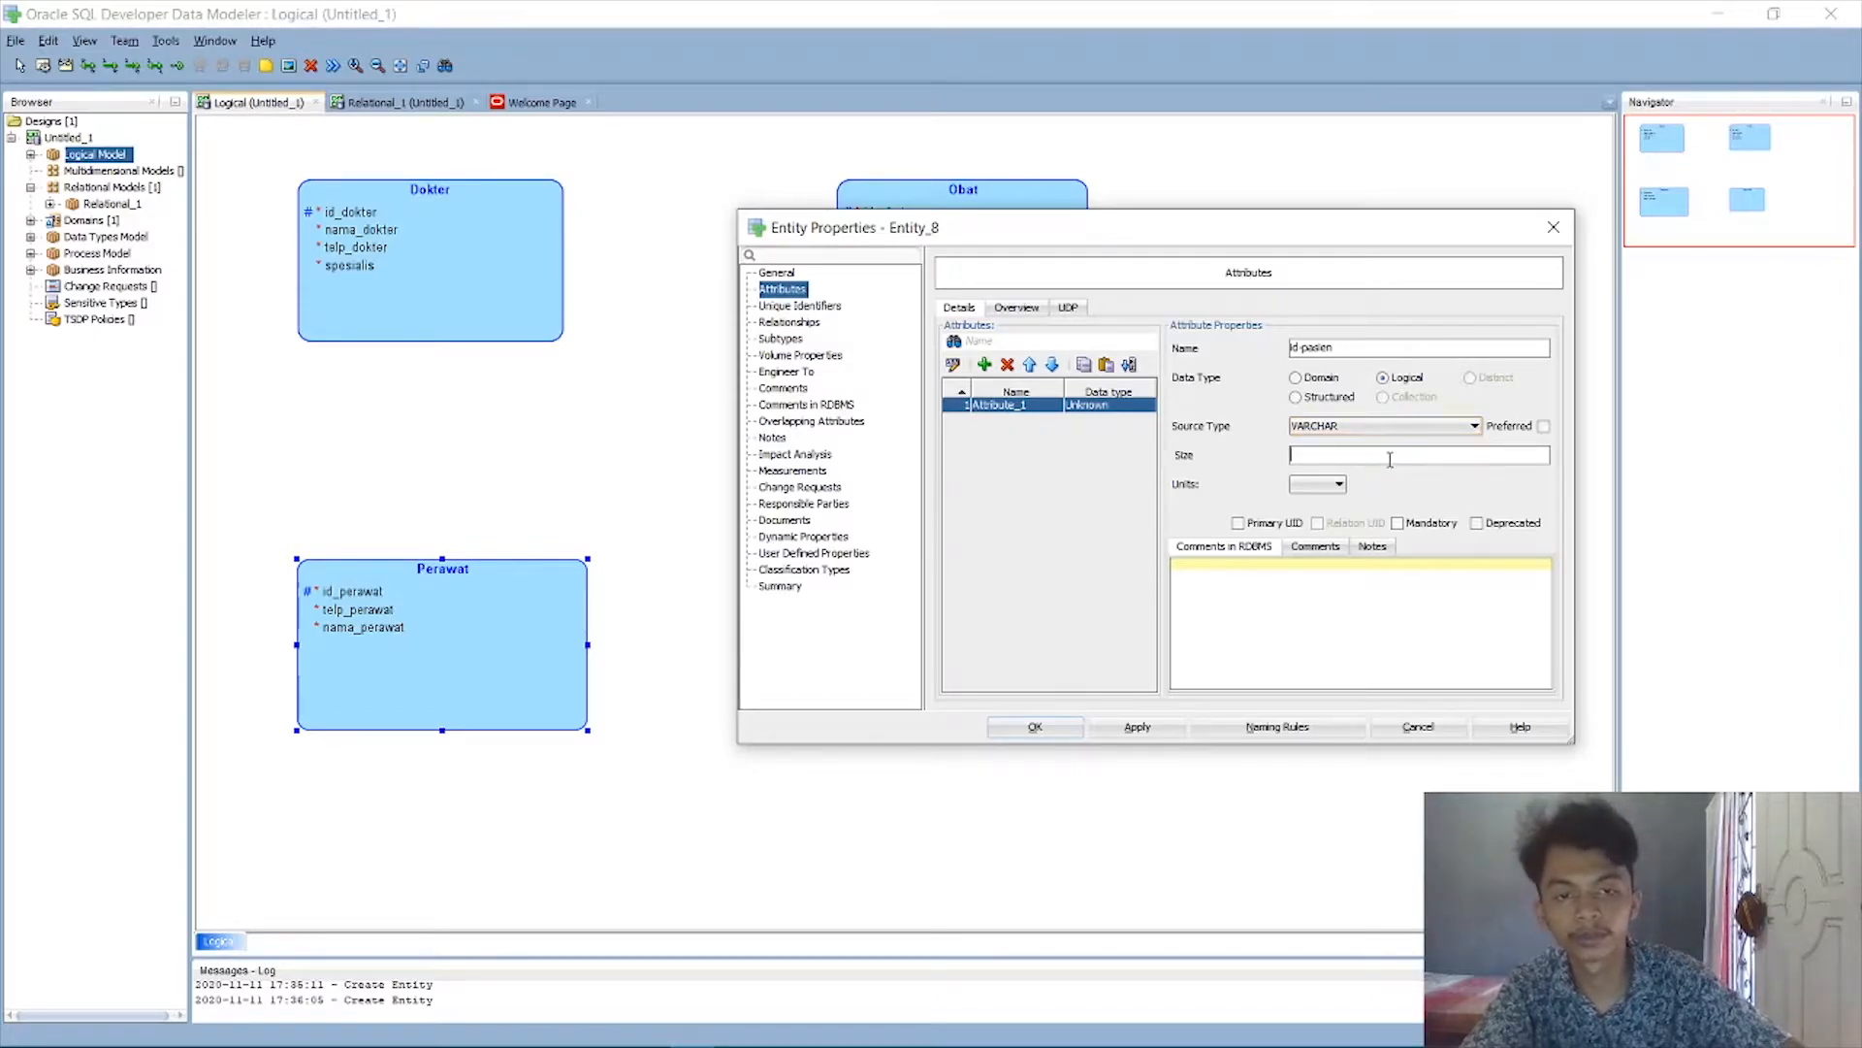
pyautogui.write('20')
pyautogui.click(1238, 522)
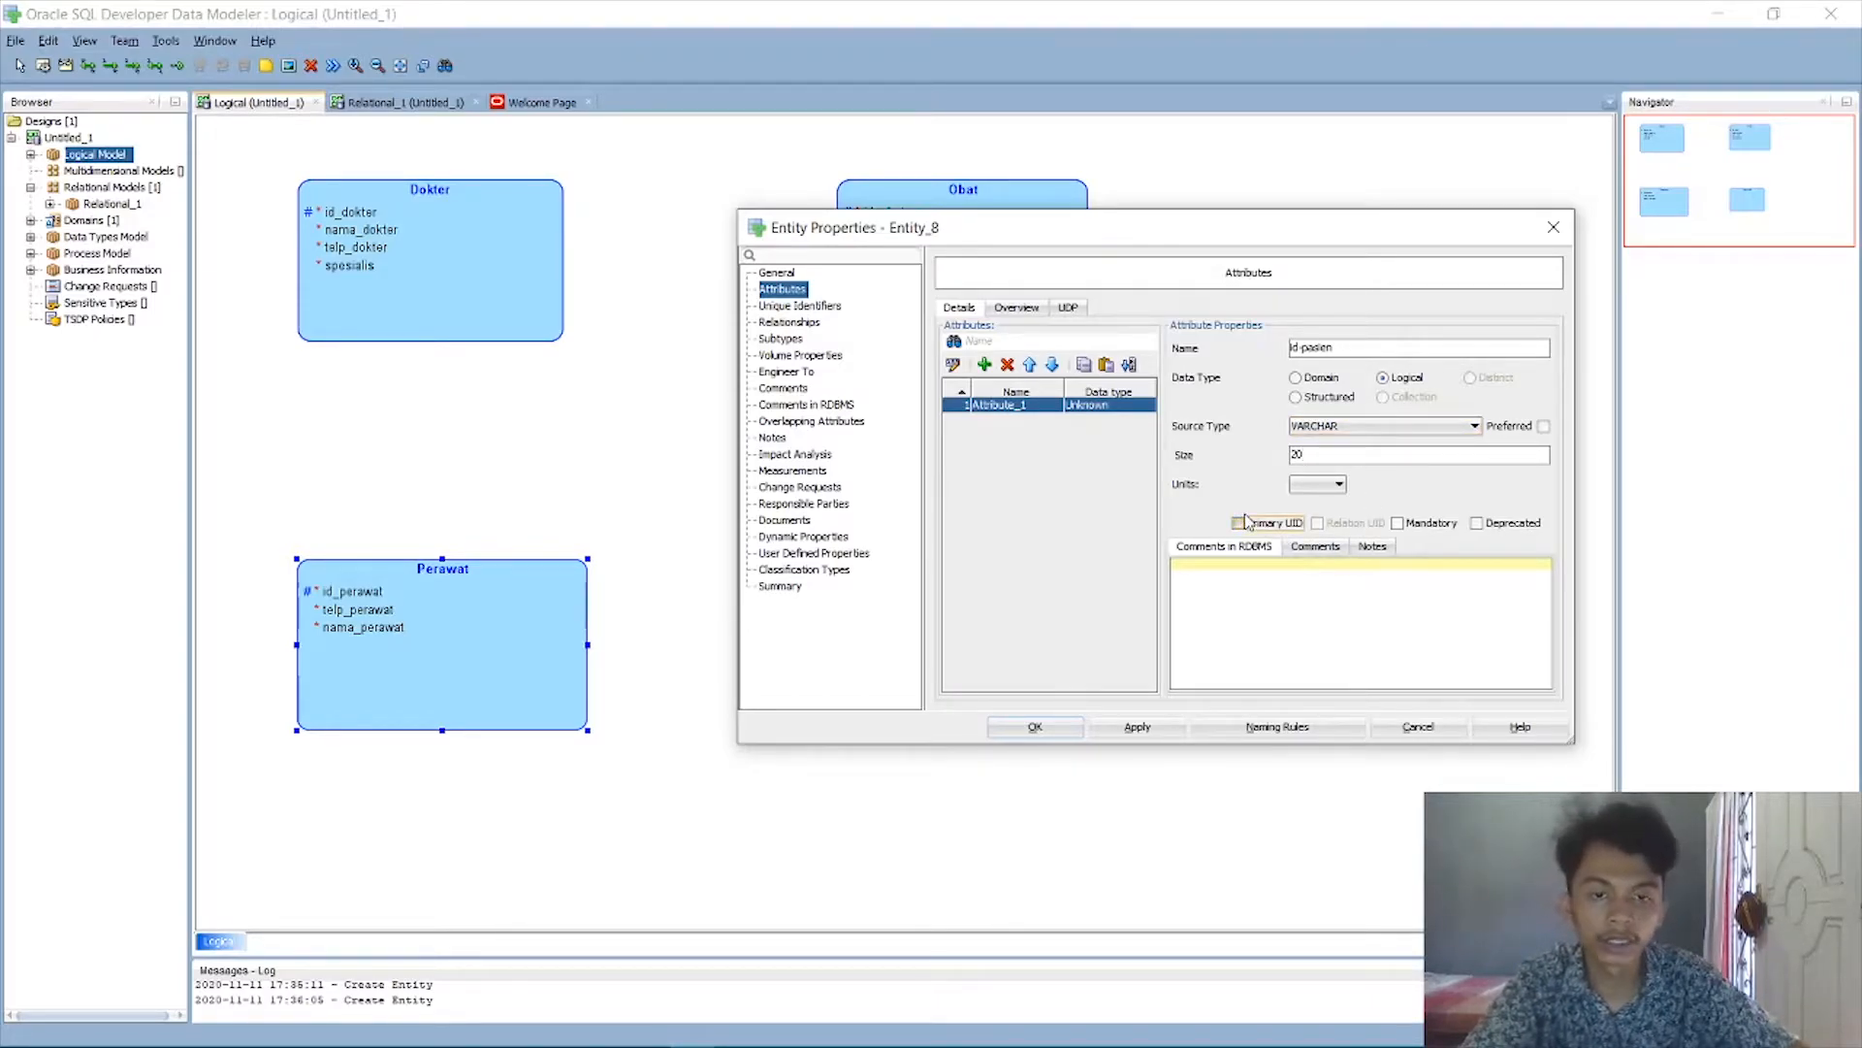
# Add the mandatory attribute nama_pasien to Pasien with logical type VARCHAR and size 45.
pyautogui.click(985, 365)
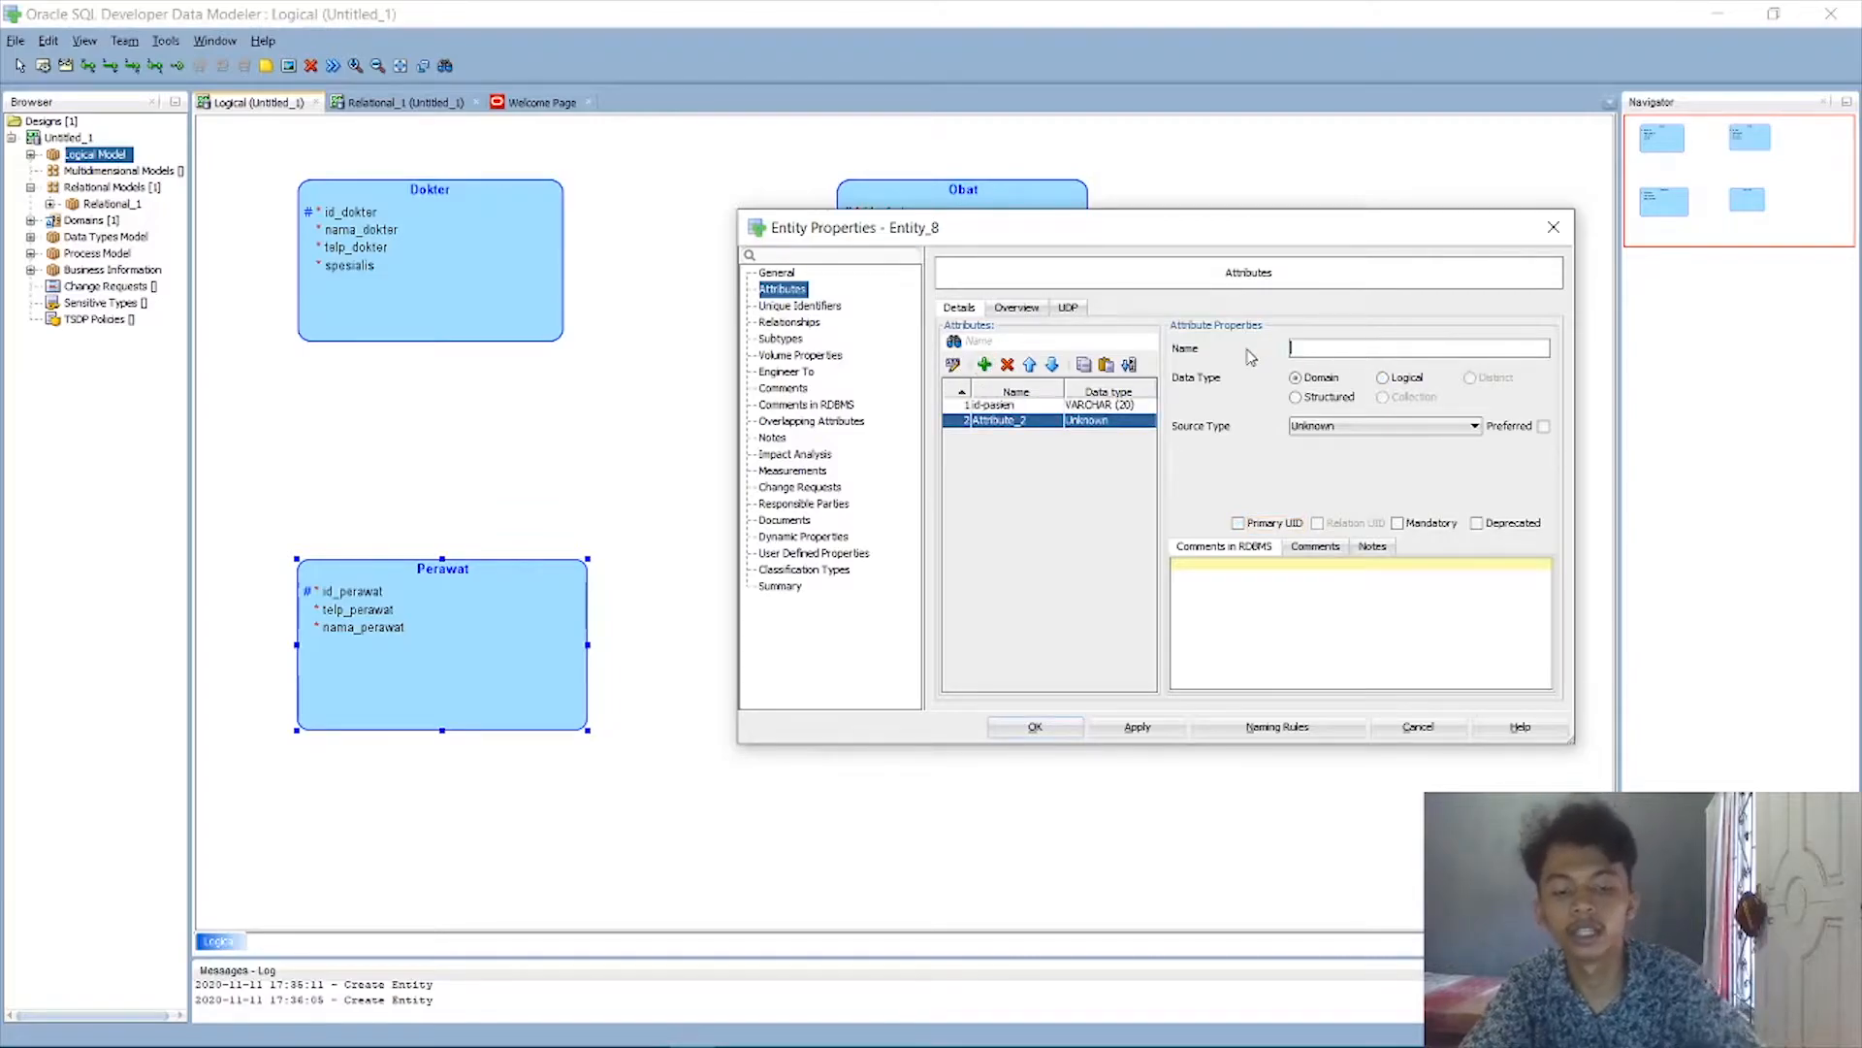
pyautogui.write('nama_pasien')
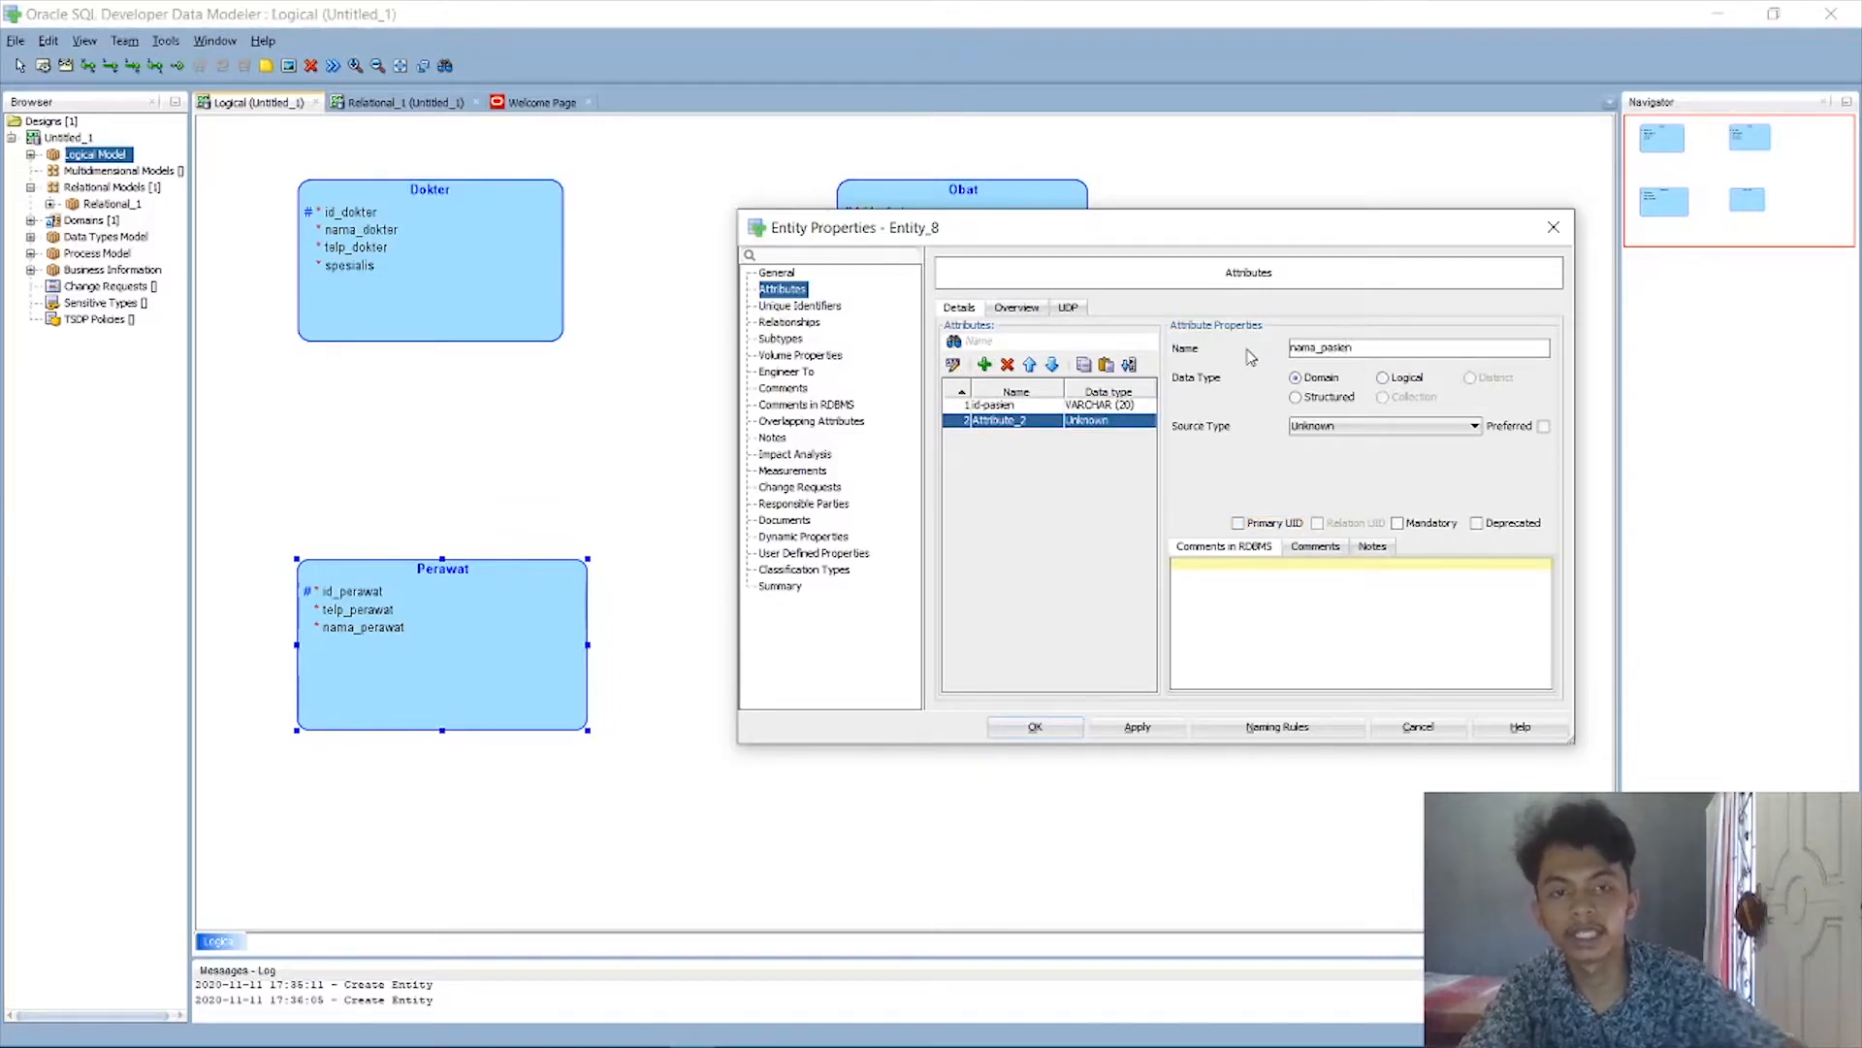
pyautogui.click(1383, 378)
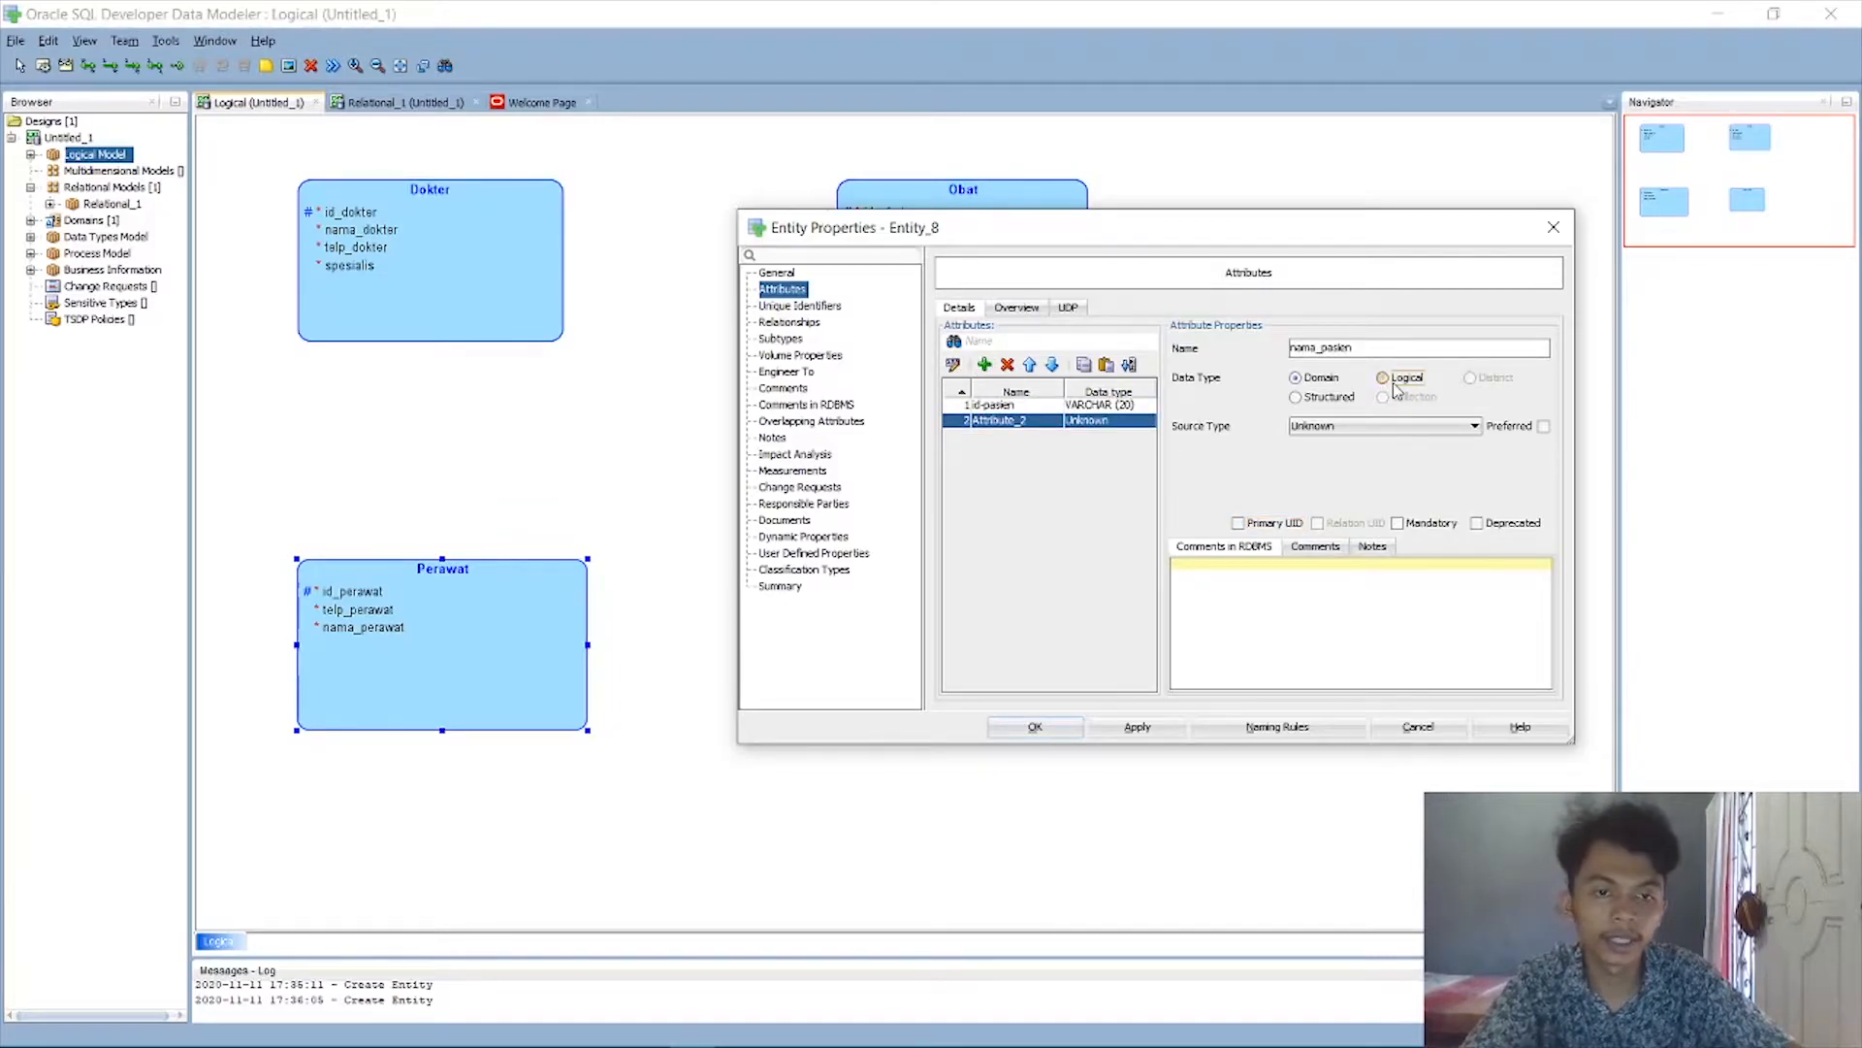
pyautogui.click(1400, 433)
pyautogui.press('v')
pyautogui.press('v')
pyautogui.click(1400, 432)
pyautogui.click(1363, 455)
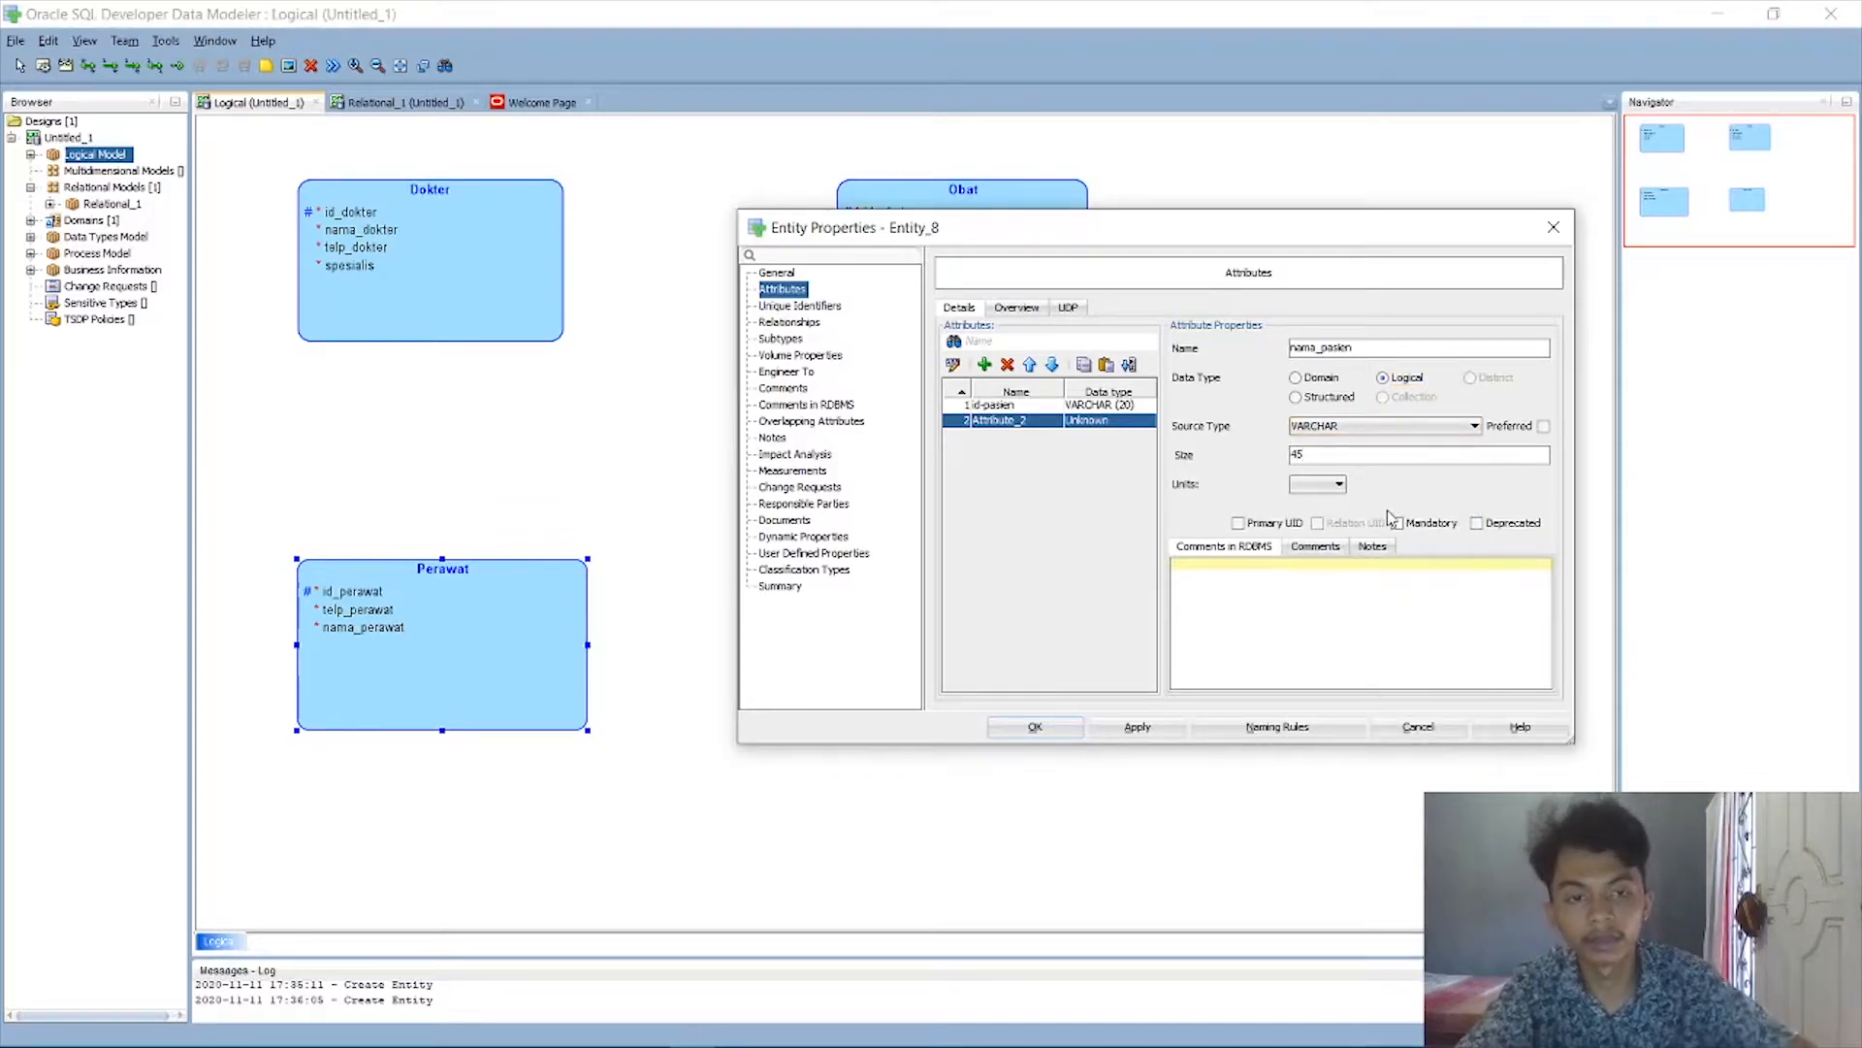
pyautogui.write('45')
# Add the mandatory attribute telp_pasien to Pasien with logical type VARCHAR and size 20.
pyautogui.click(985, 364)
pyautogui.press('BackSpace')
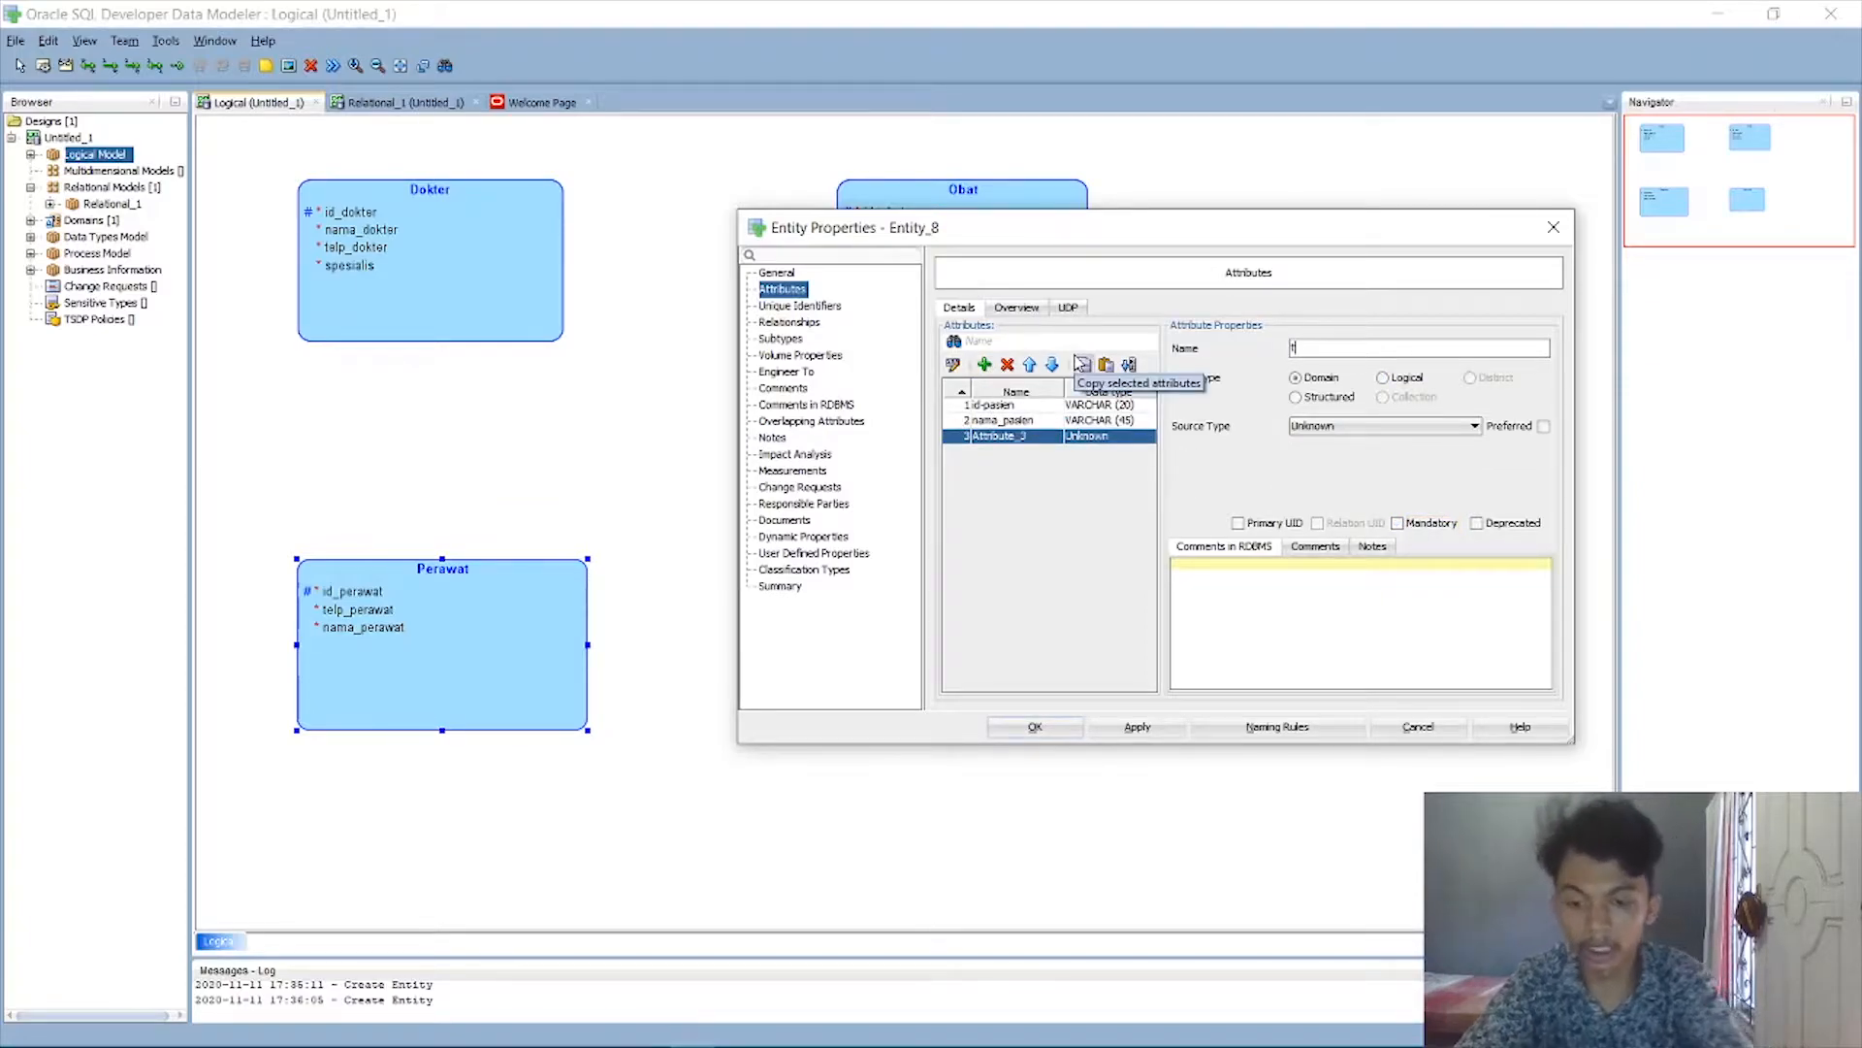
pyautogui.write('telp_pasien')
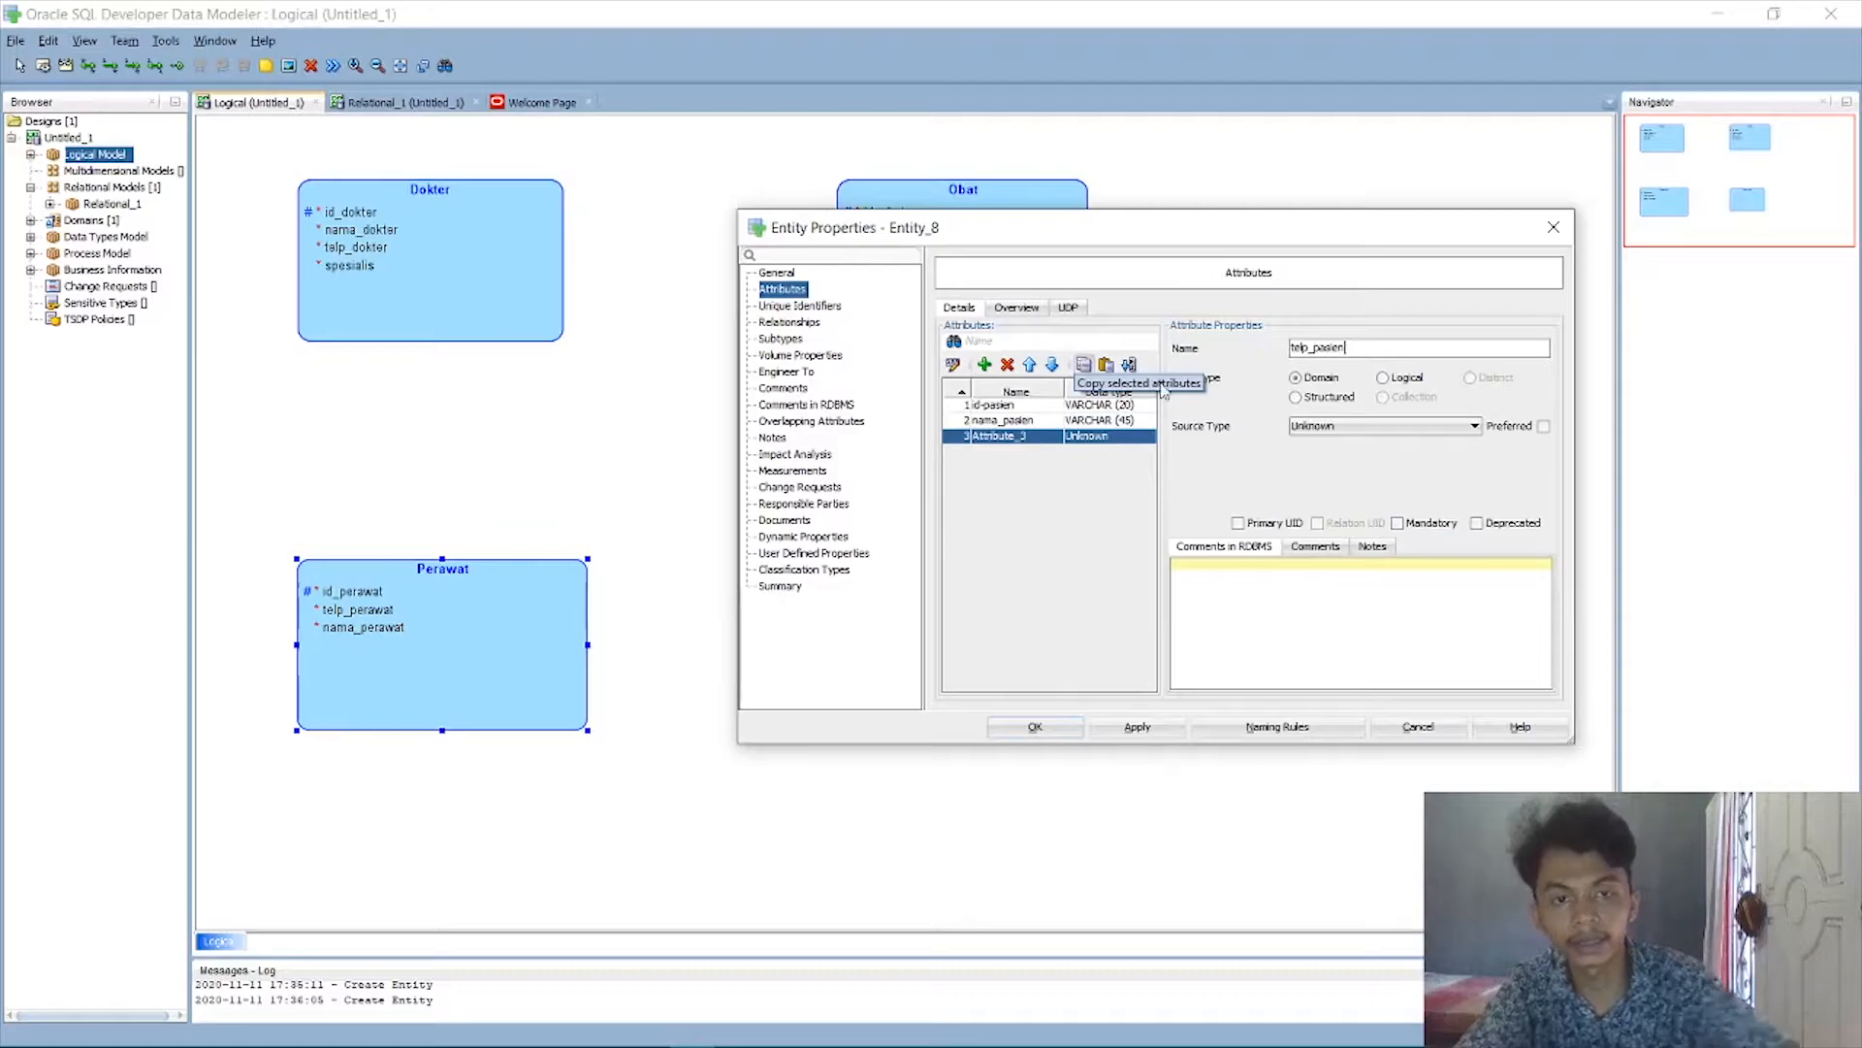
pyautogui.click(1417, 378)
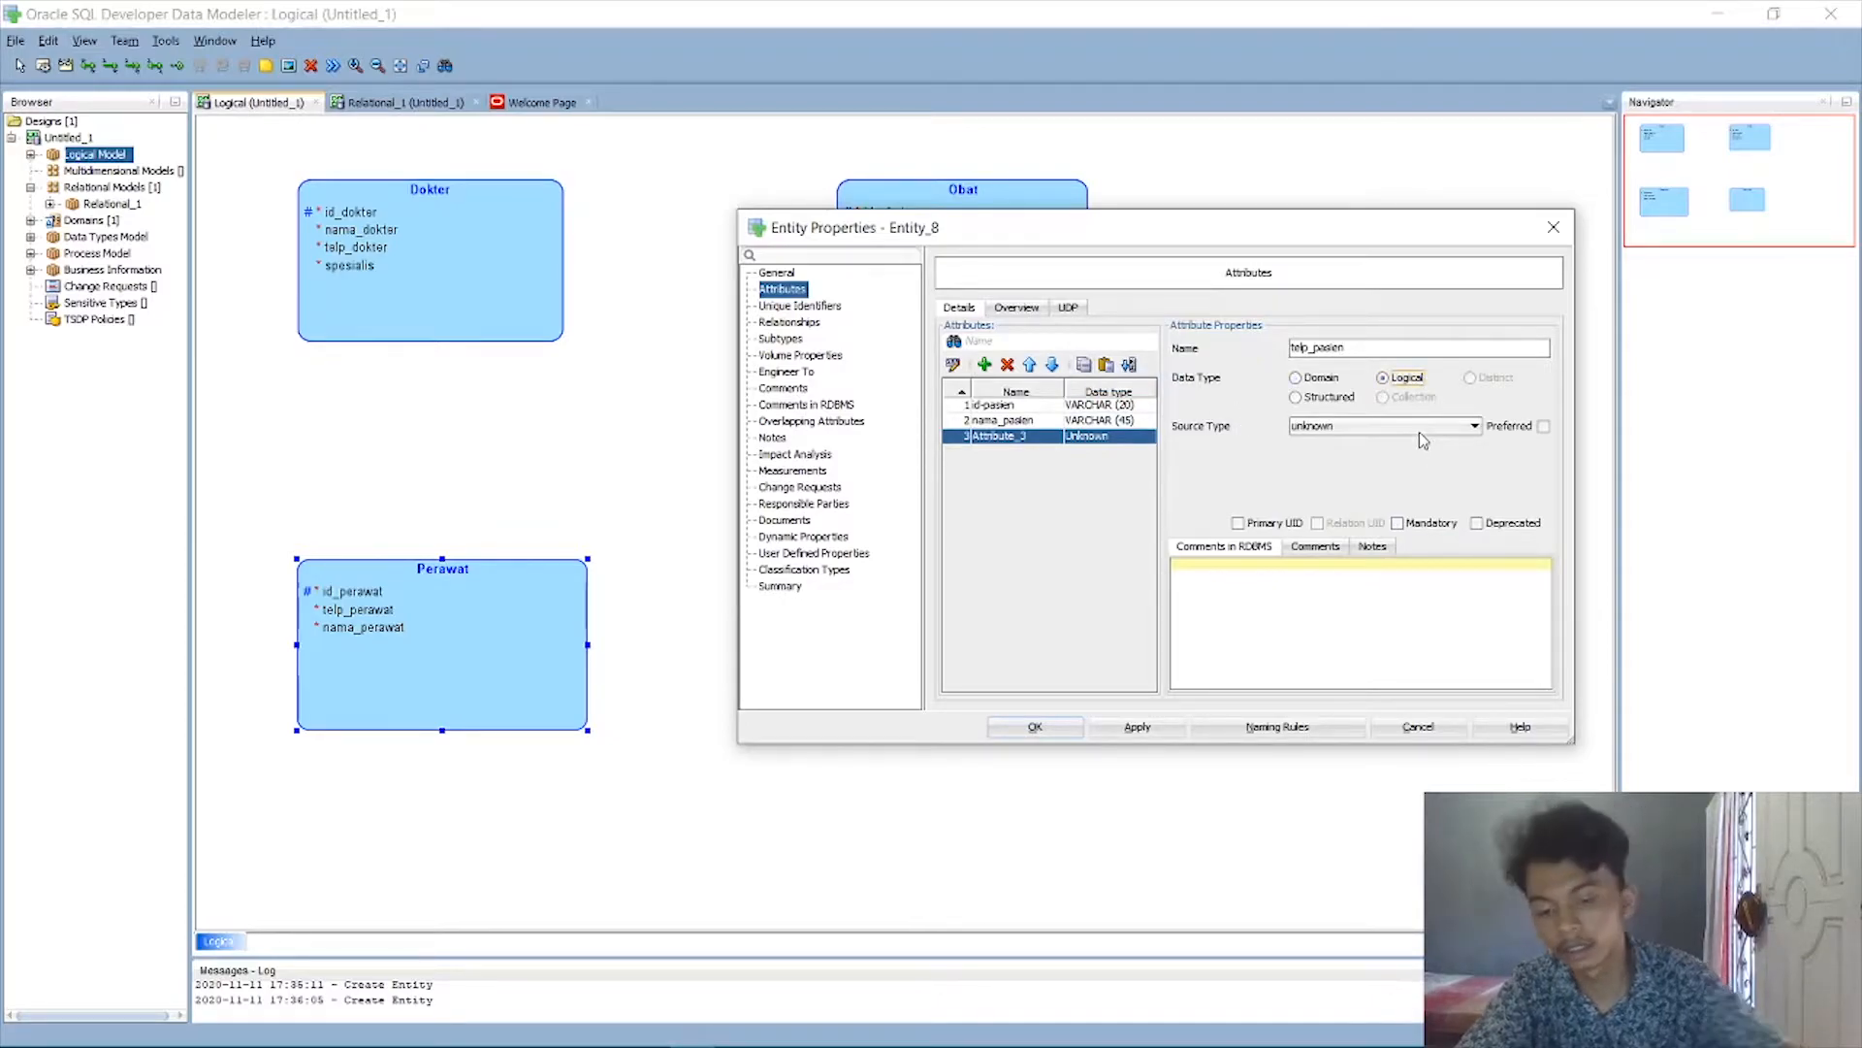
pyautogui.click(1428, 428)
pyautogui.press('v')
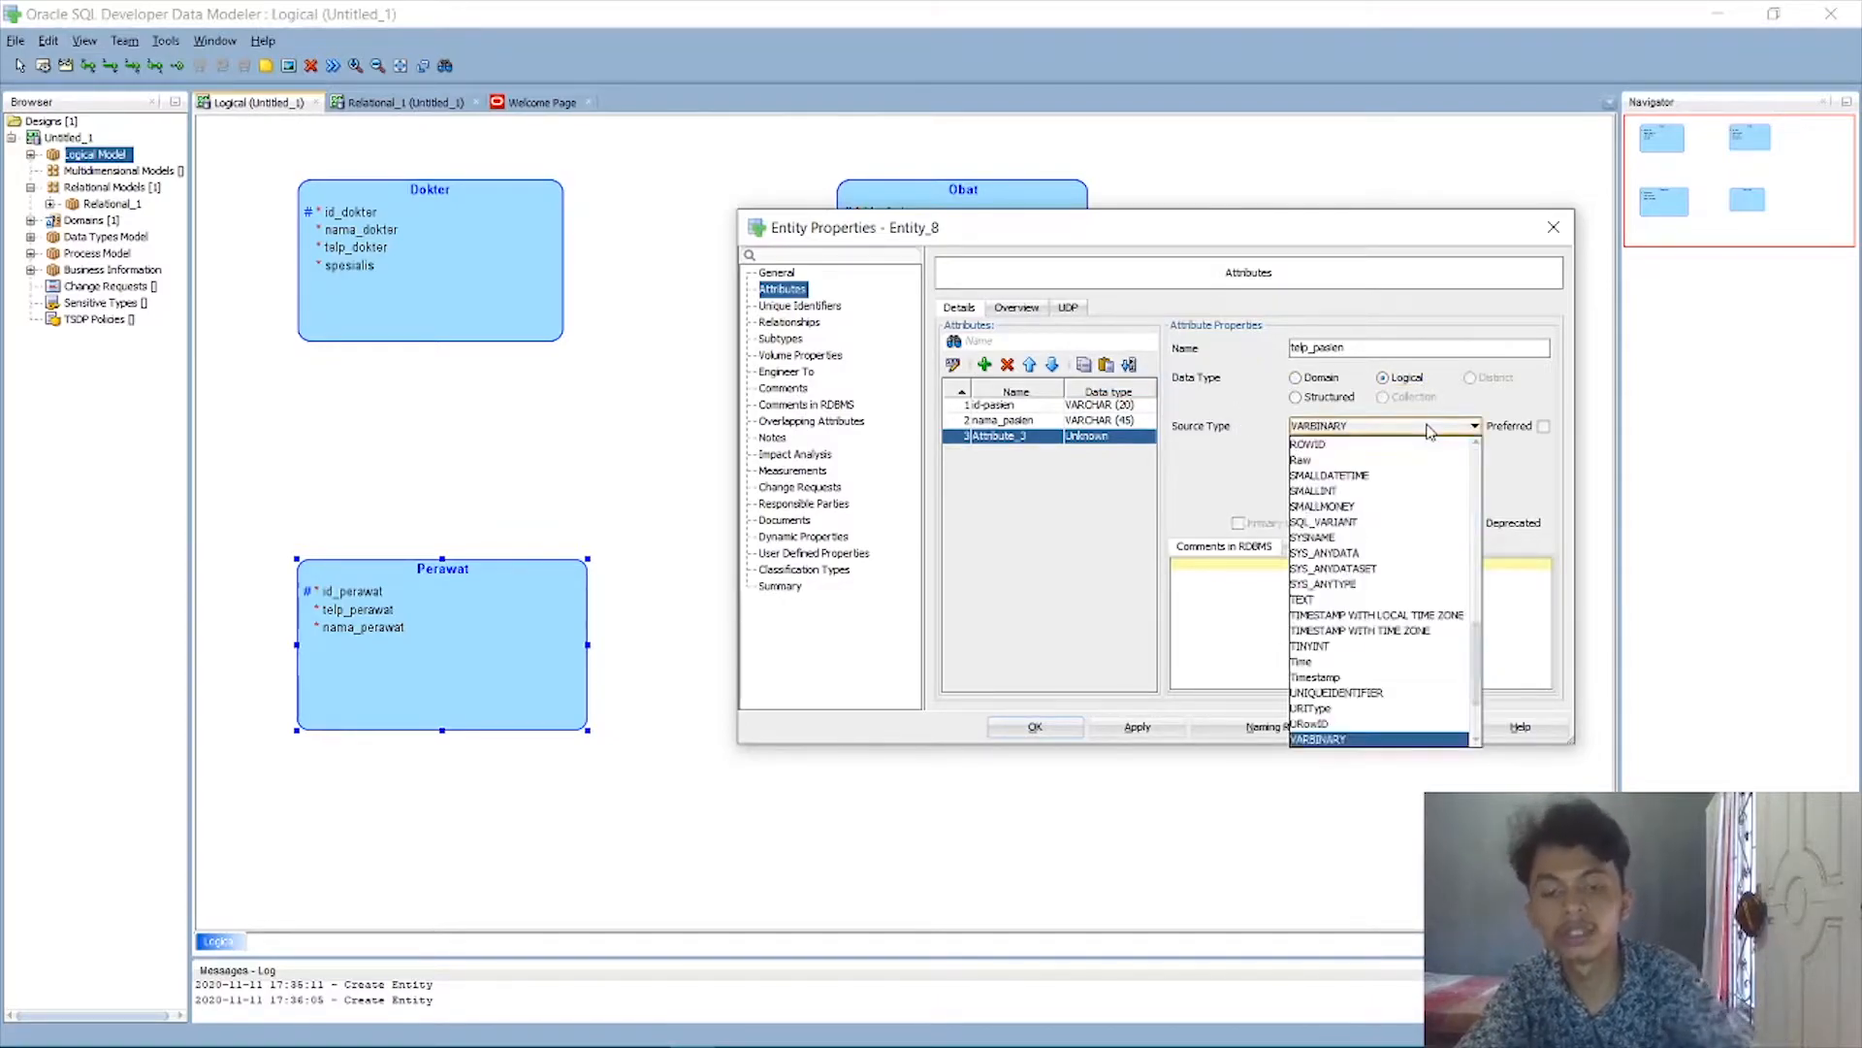
pyautogui.press('v')
pyautogui.click(1428, 427)
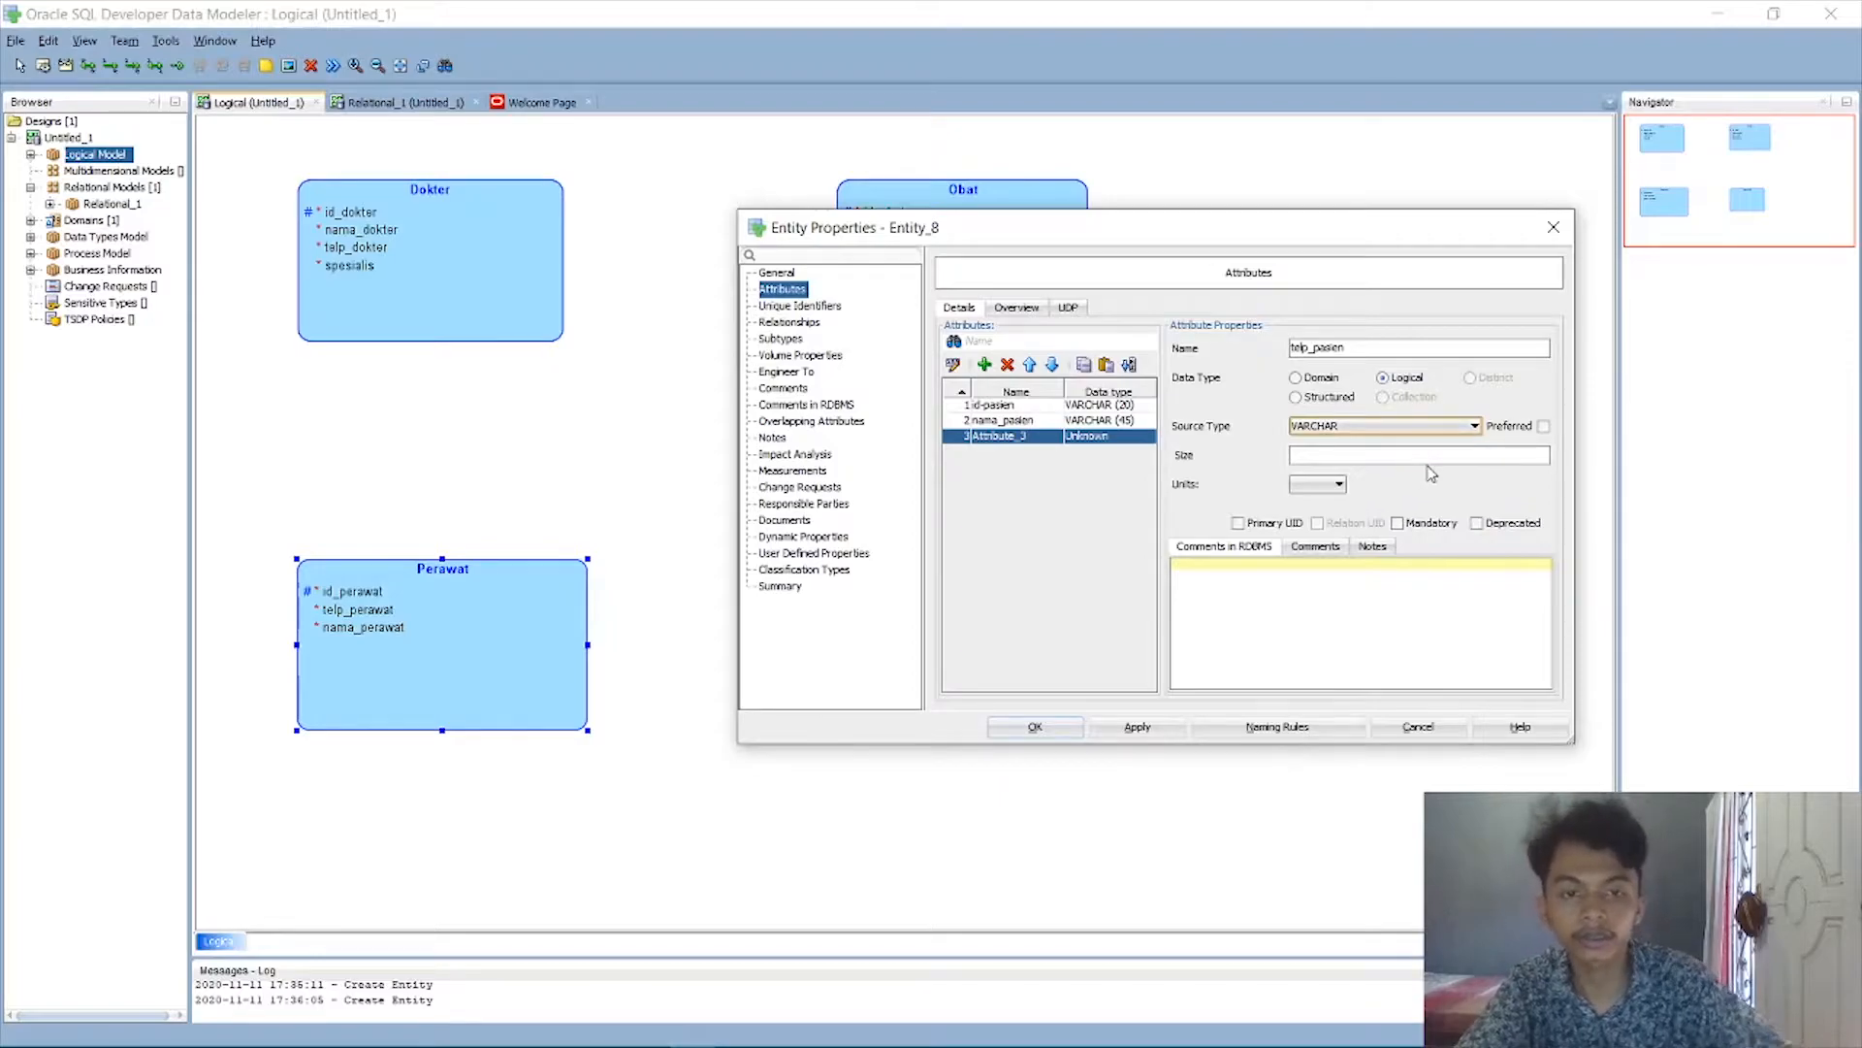
pyautogui.click(1319, 458)
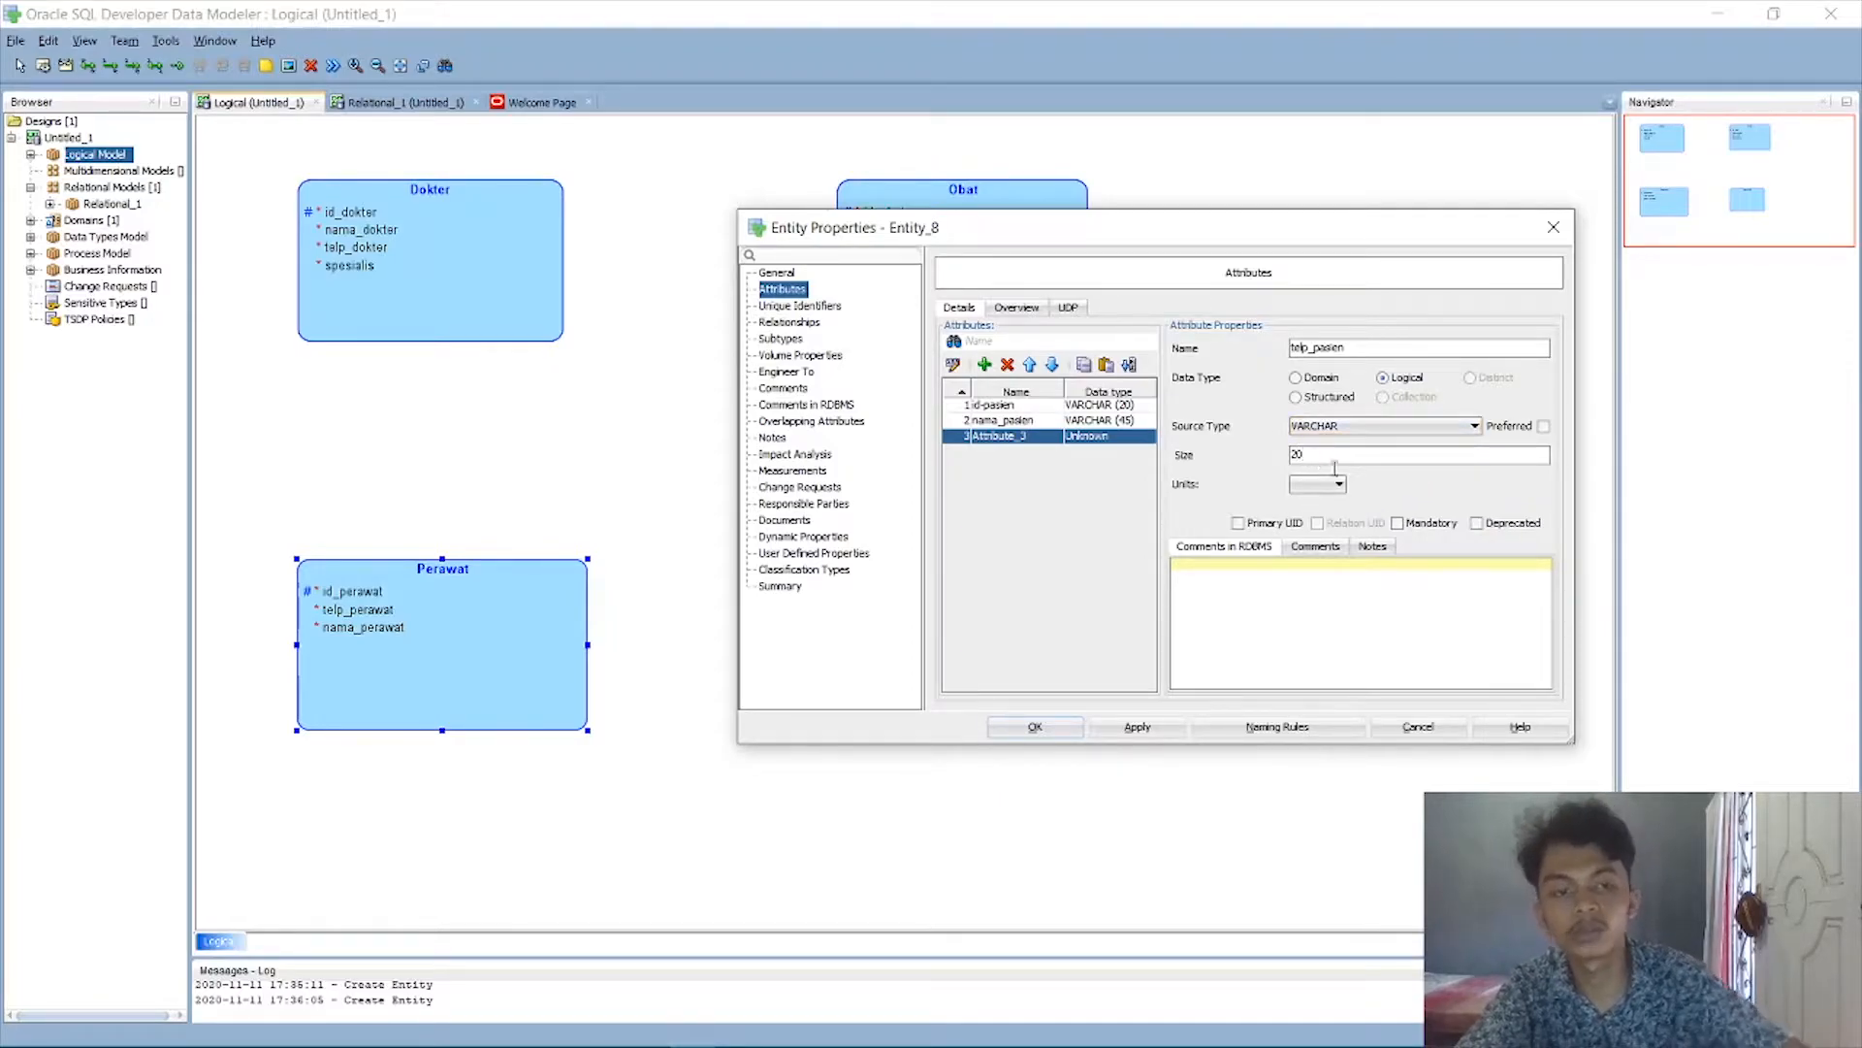
# Add the attribute jenis_penyakit to Pasien with logical type VARCHAR and save the entity properties.
pyautogui.click(984, 365)
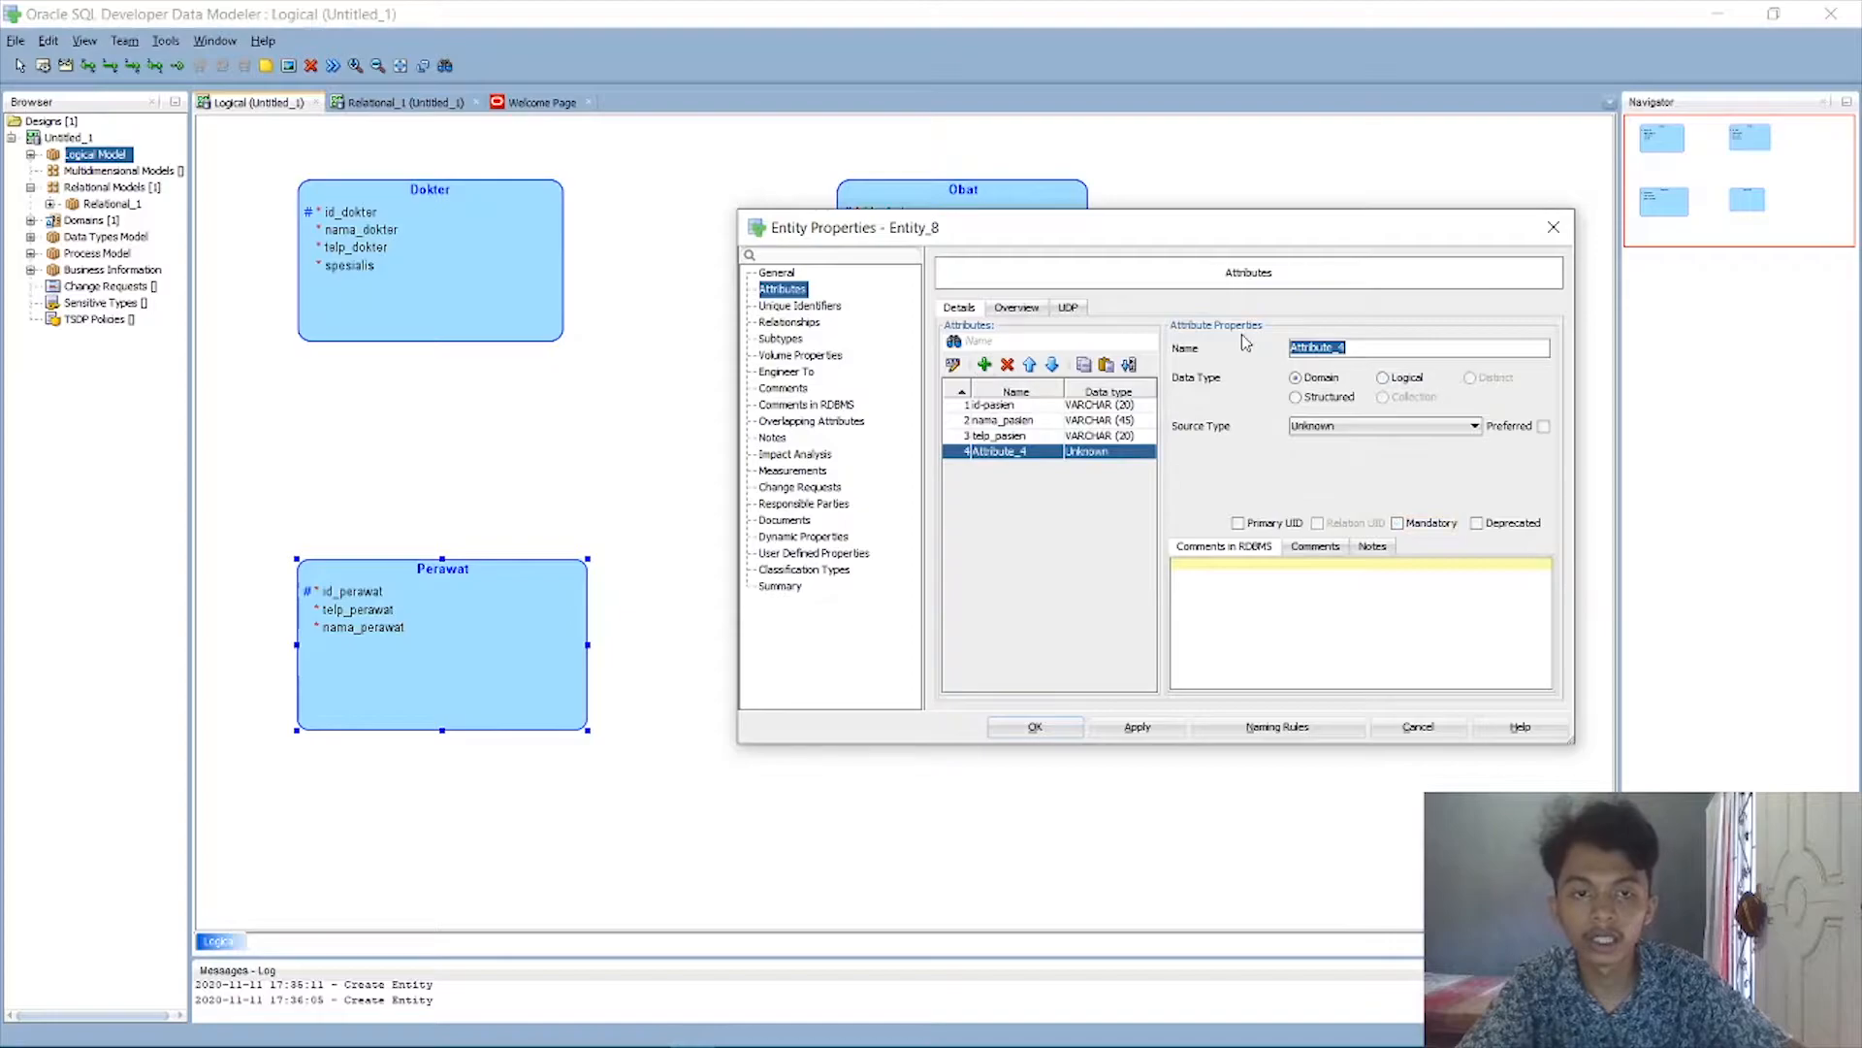
pyautogui.write('al')
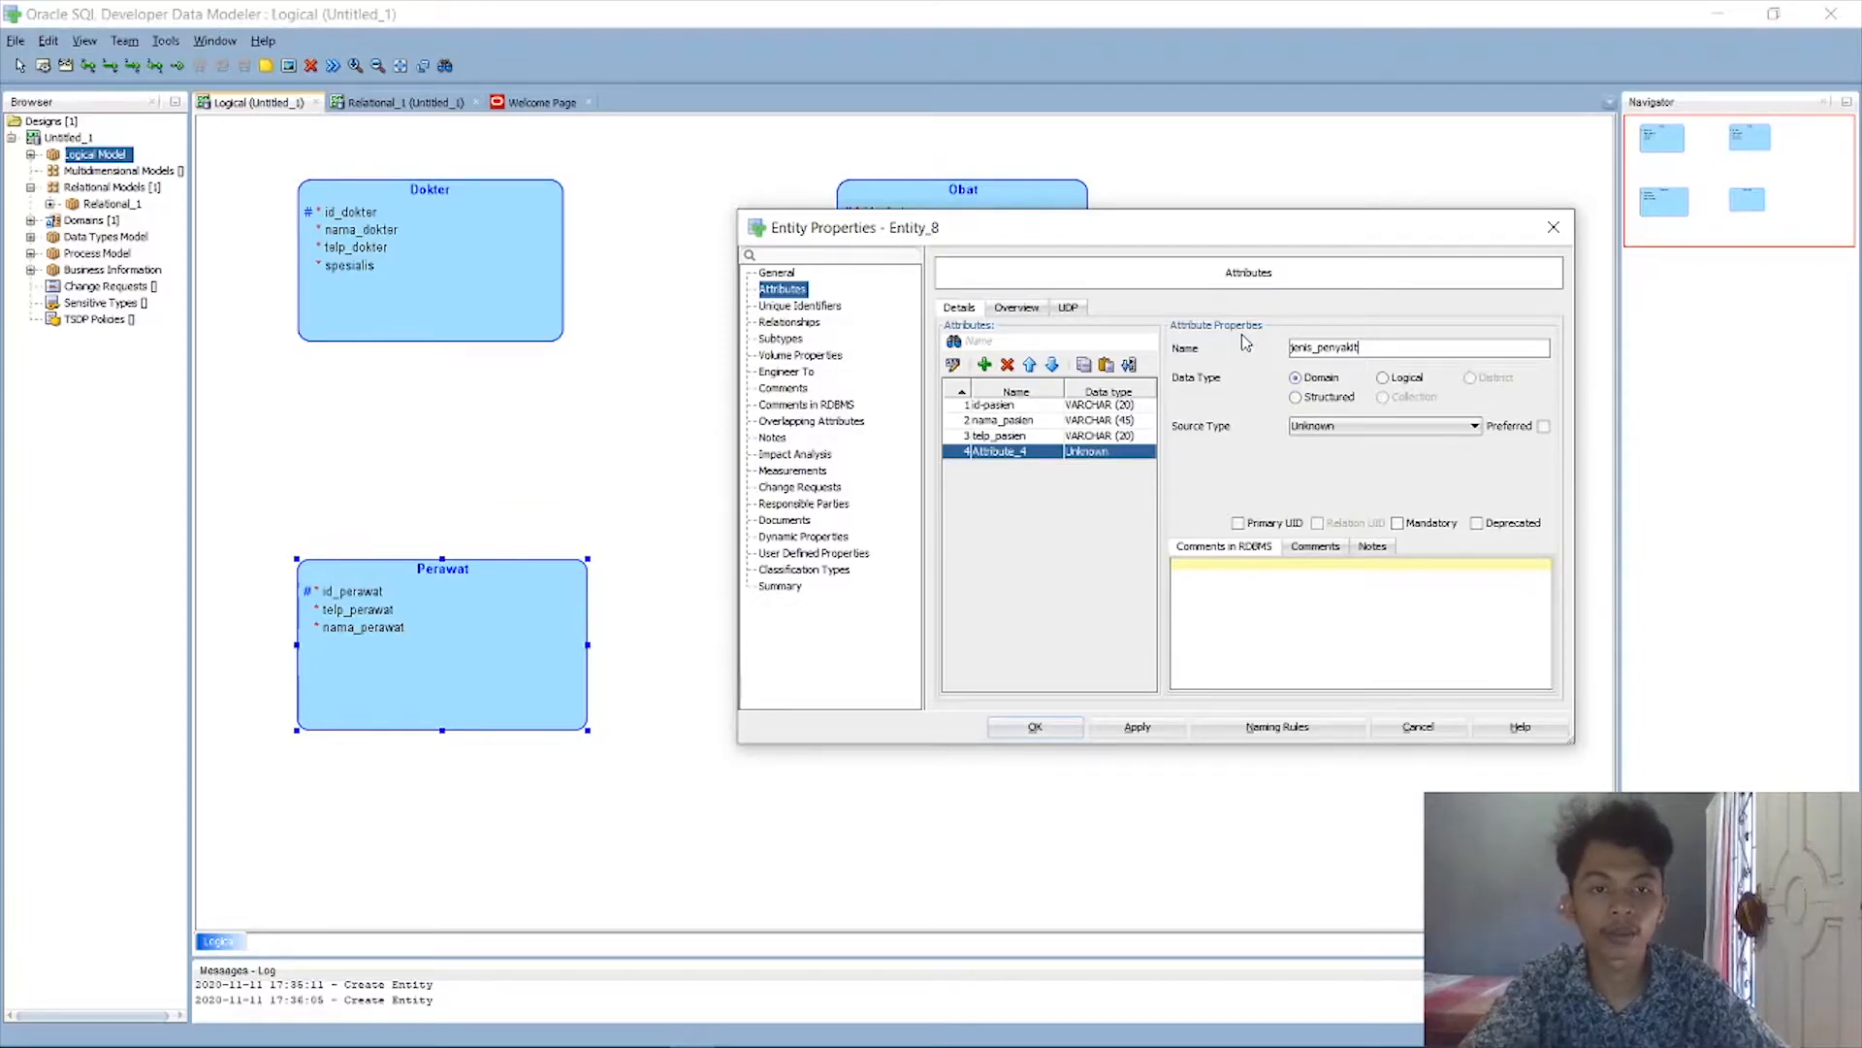
pyautogui.click(1393, 378)
pyautogui.click(1387, 429)
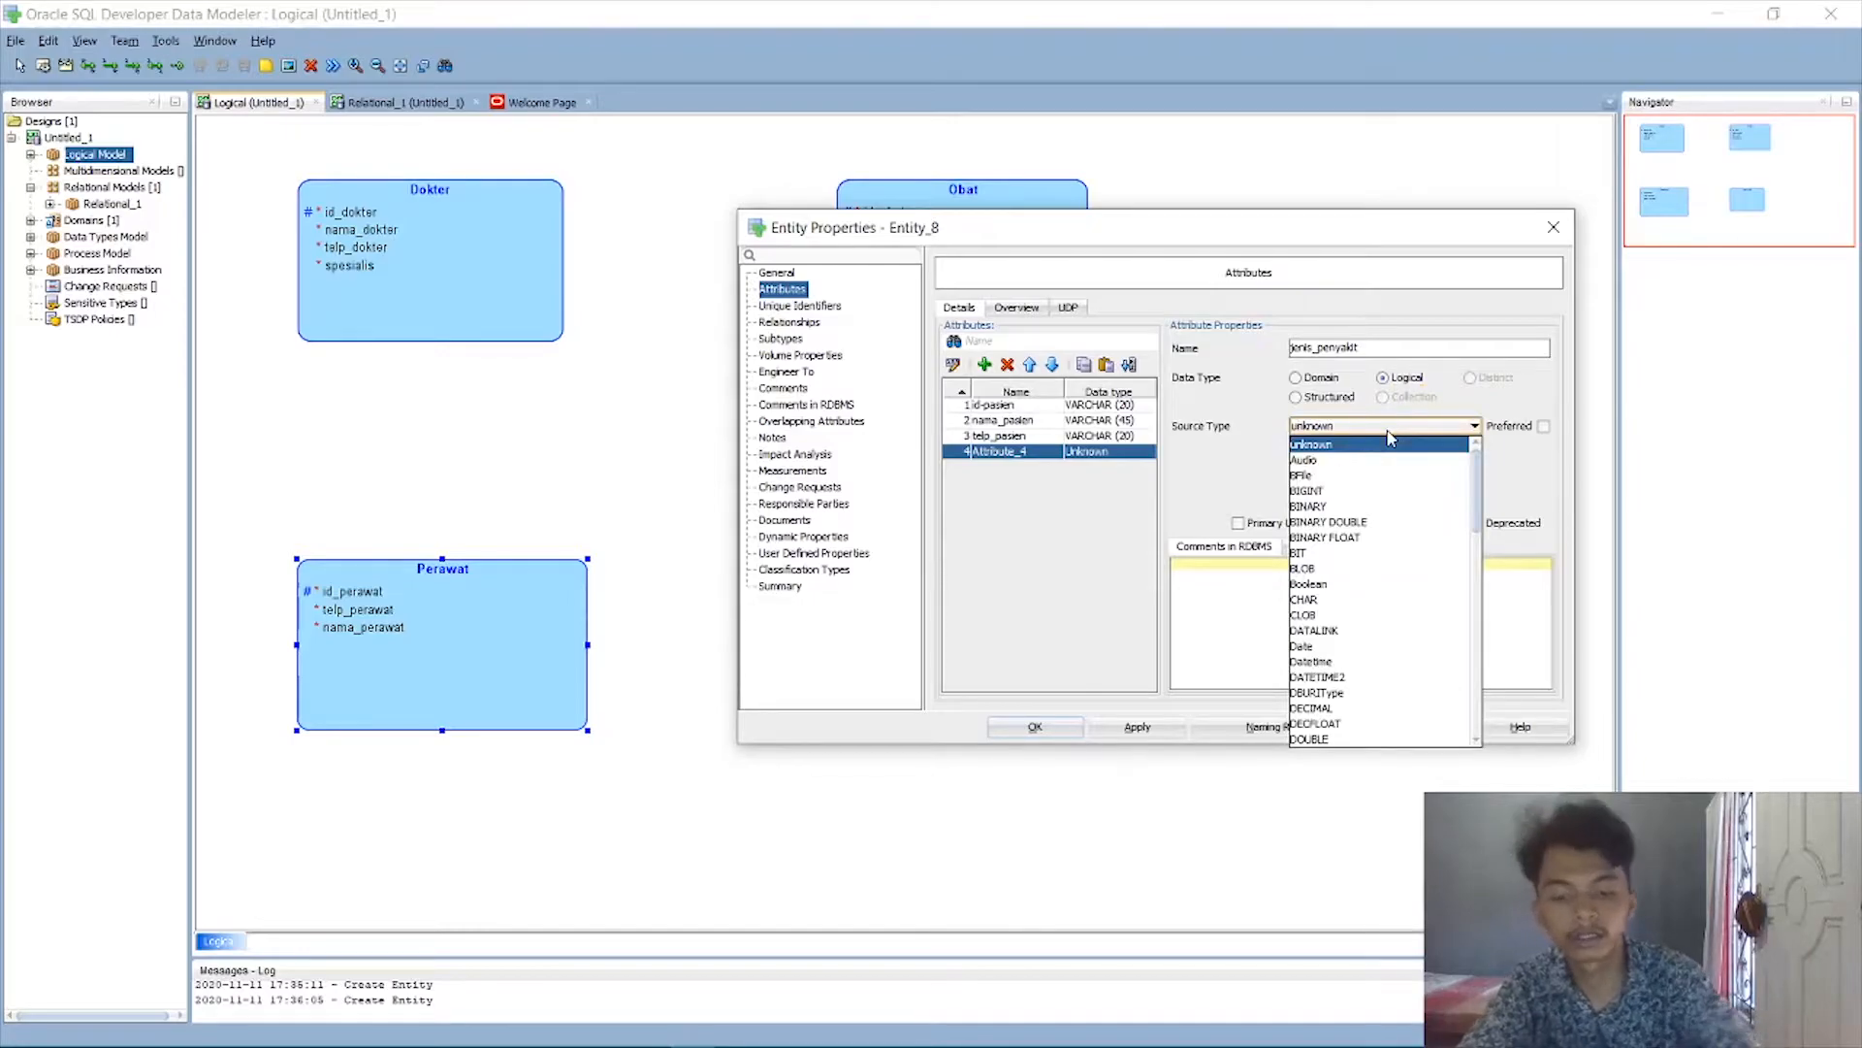
pyautogui.press('v')
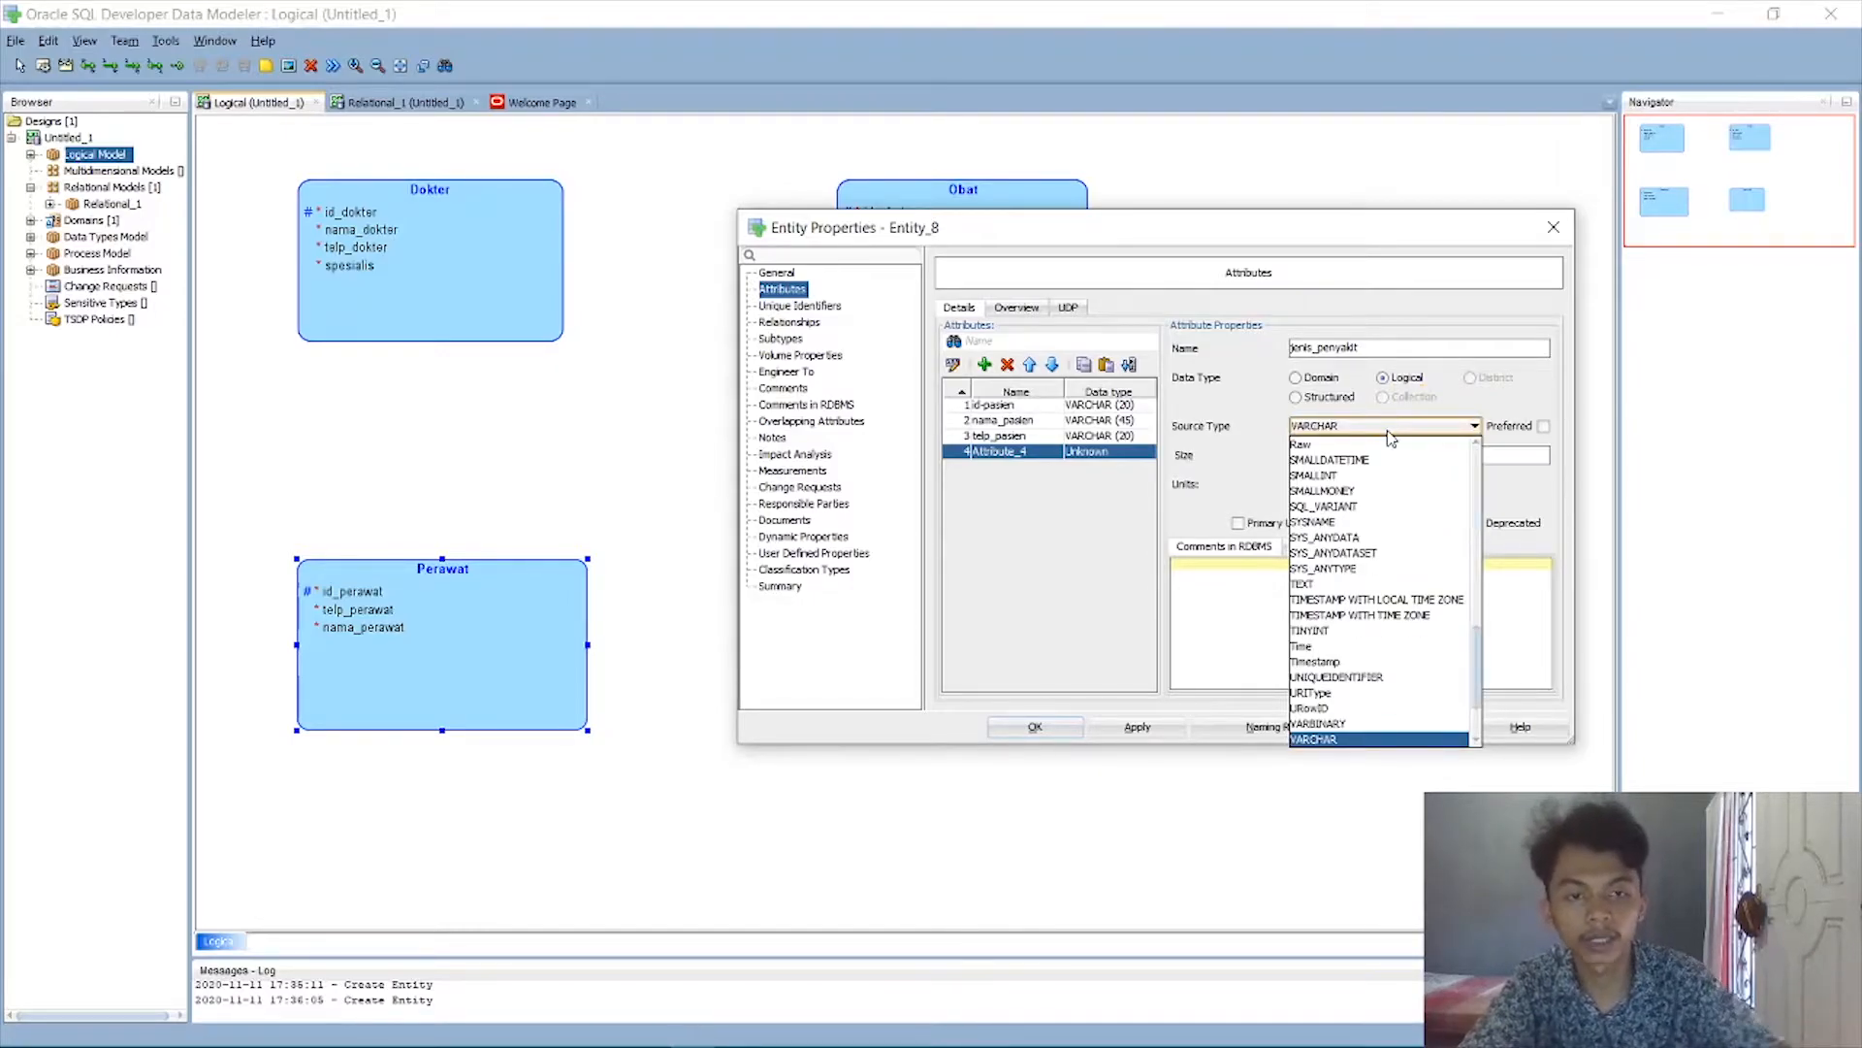
pyautogui.press('Return')
pyautogui.press('Return')
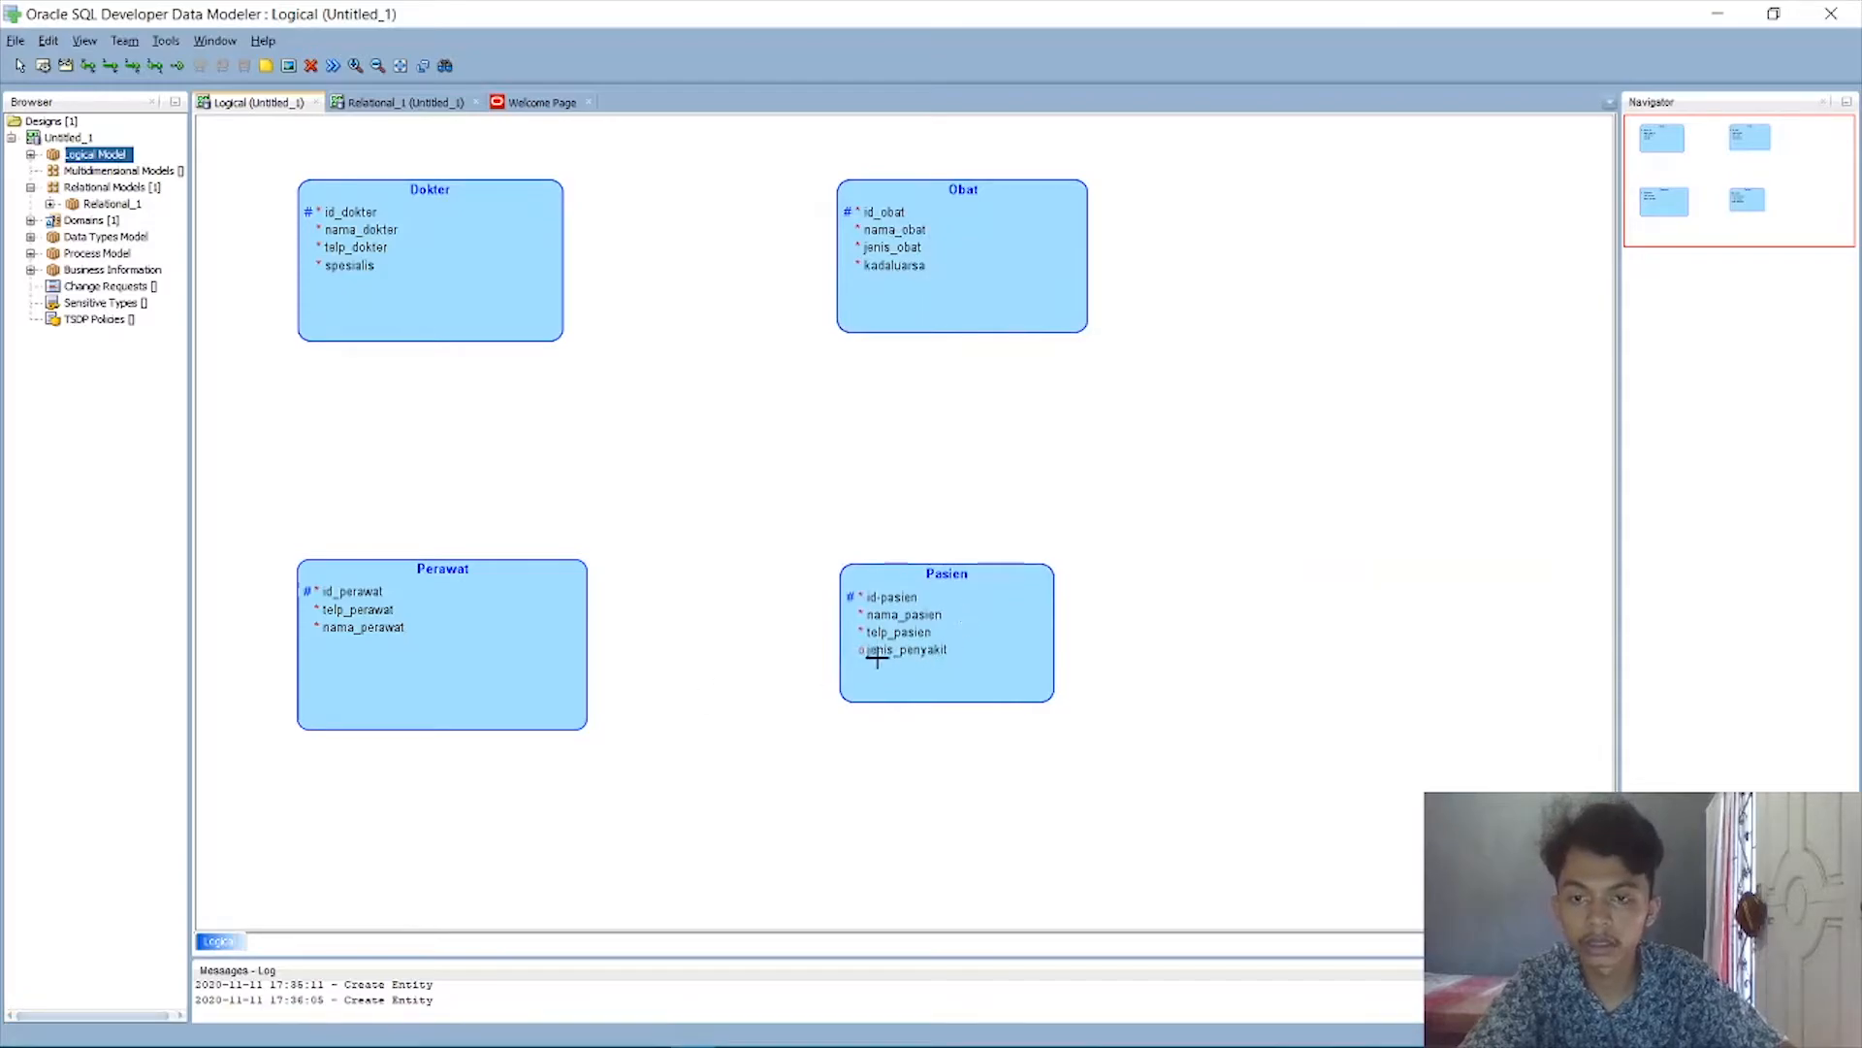
# Reopen the Pasien properties, set the size of jenis_penyakit to 45 and make it mandatory.
pyautogui.doubleClick(970, 614)
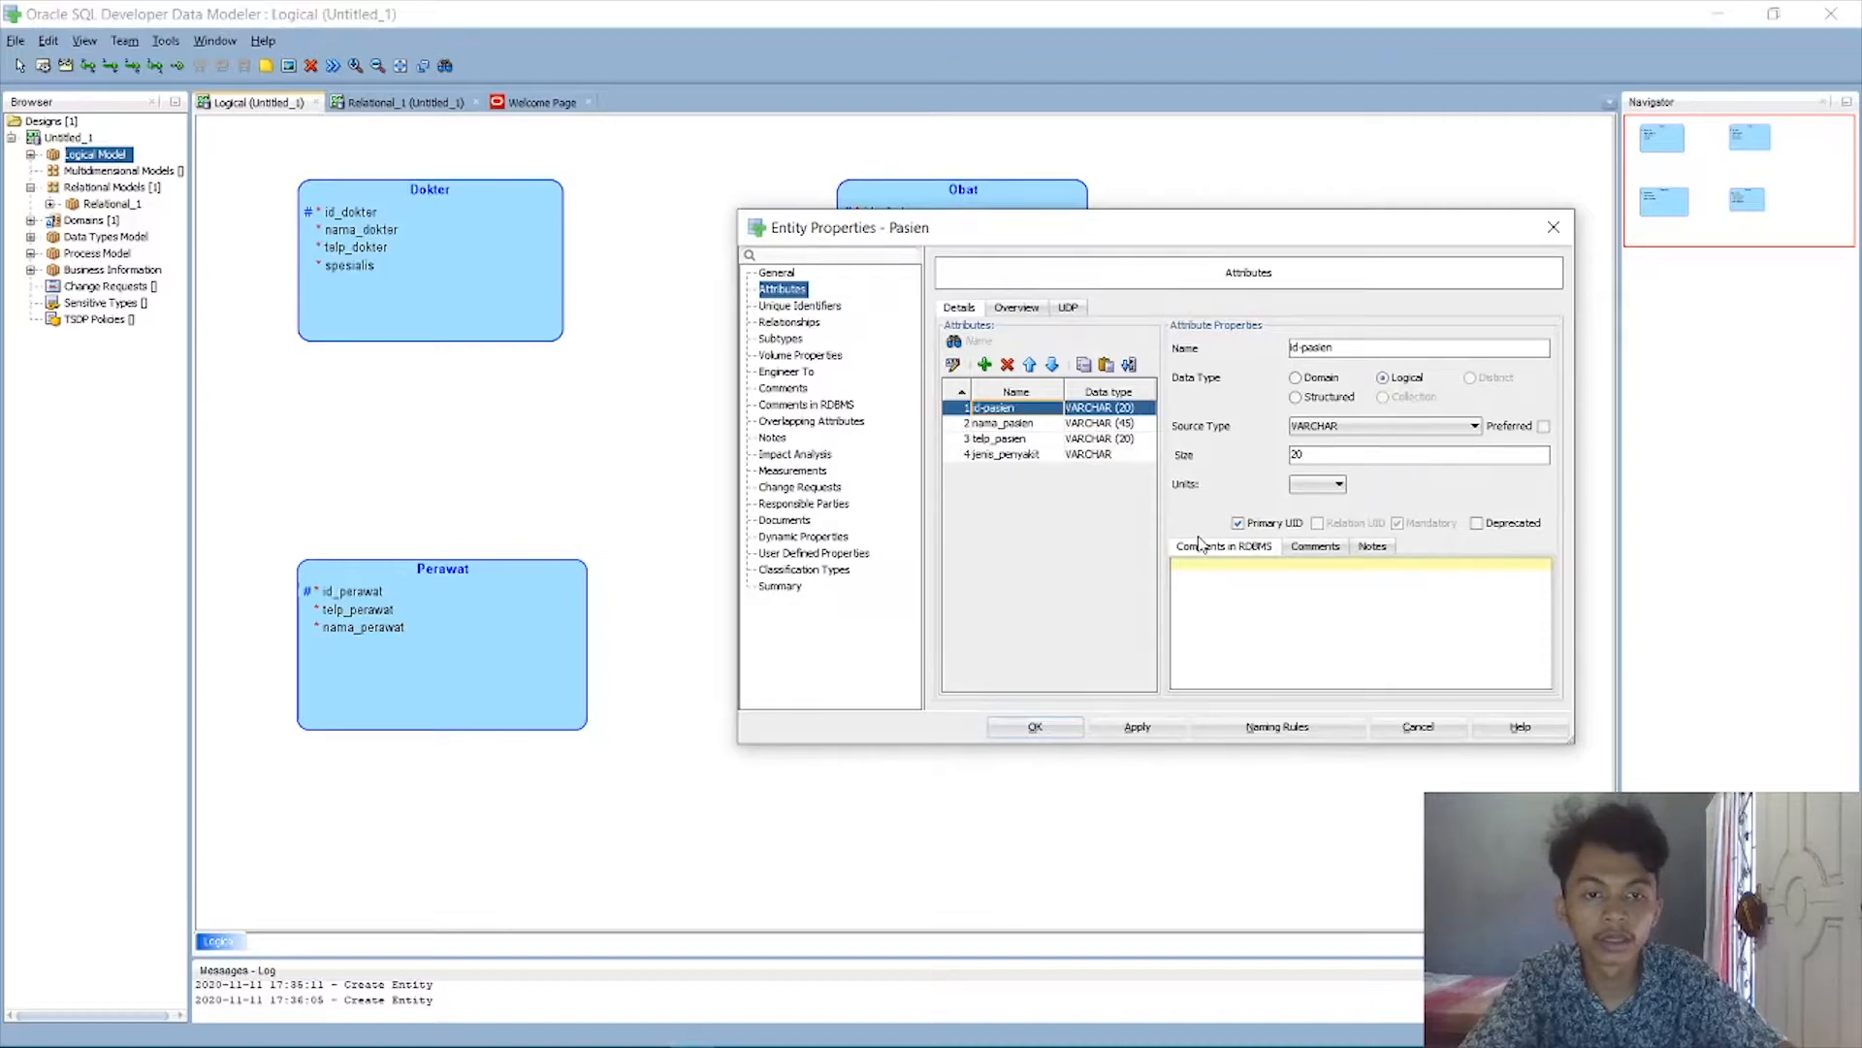
pyautogui.click(1004, 454)
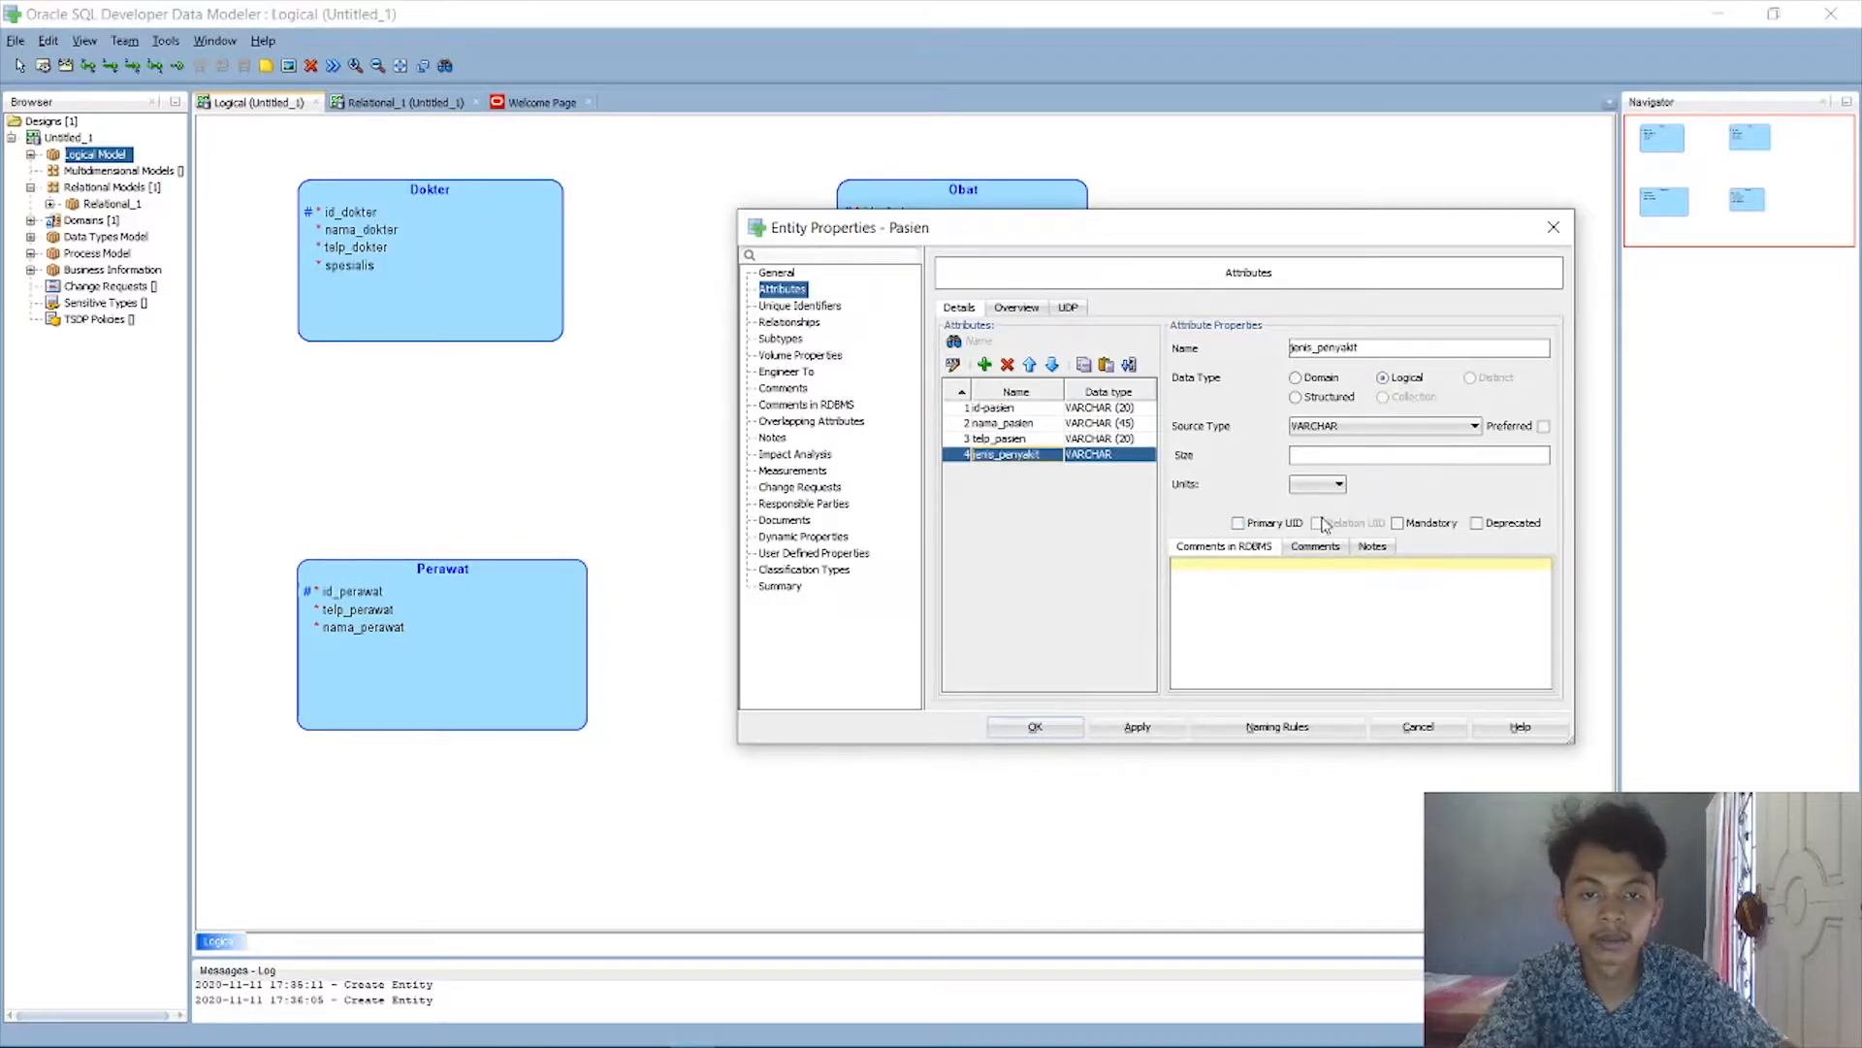
pyautogui.click(1330, 456)
pyautogui.write('4')
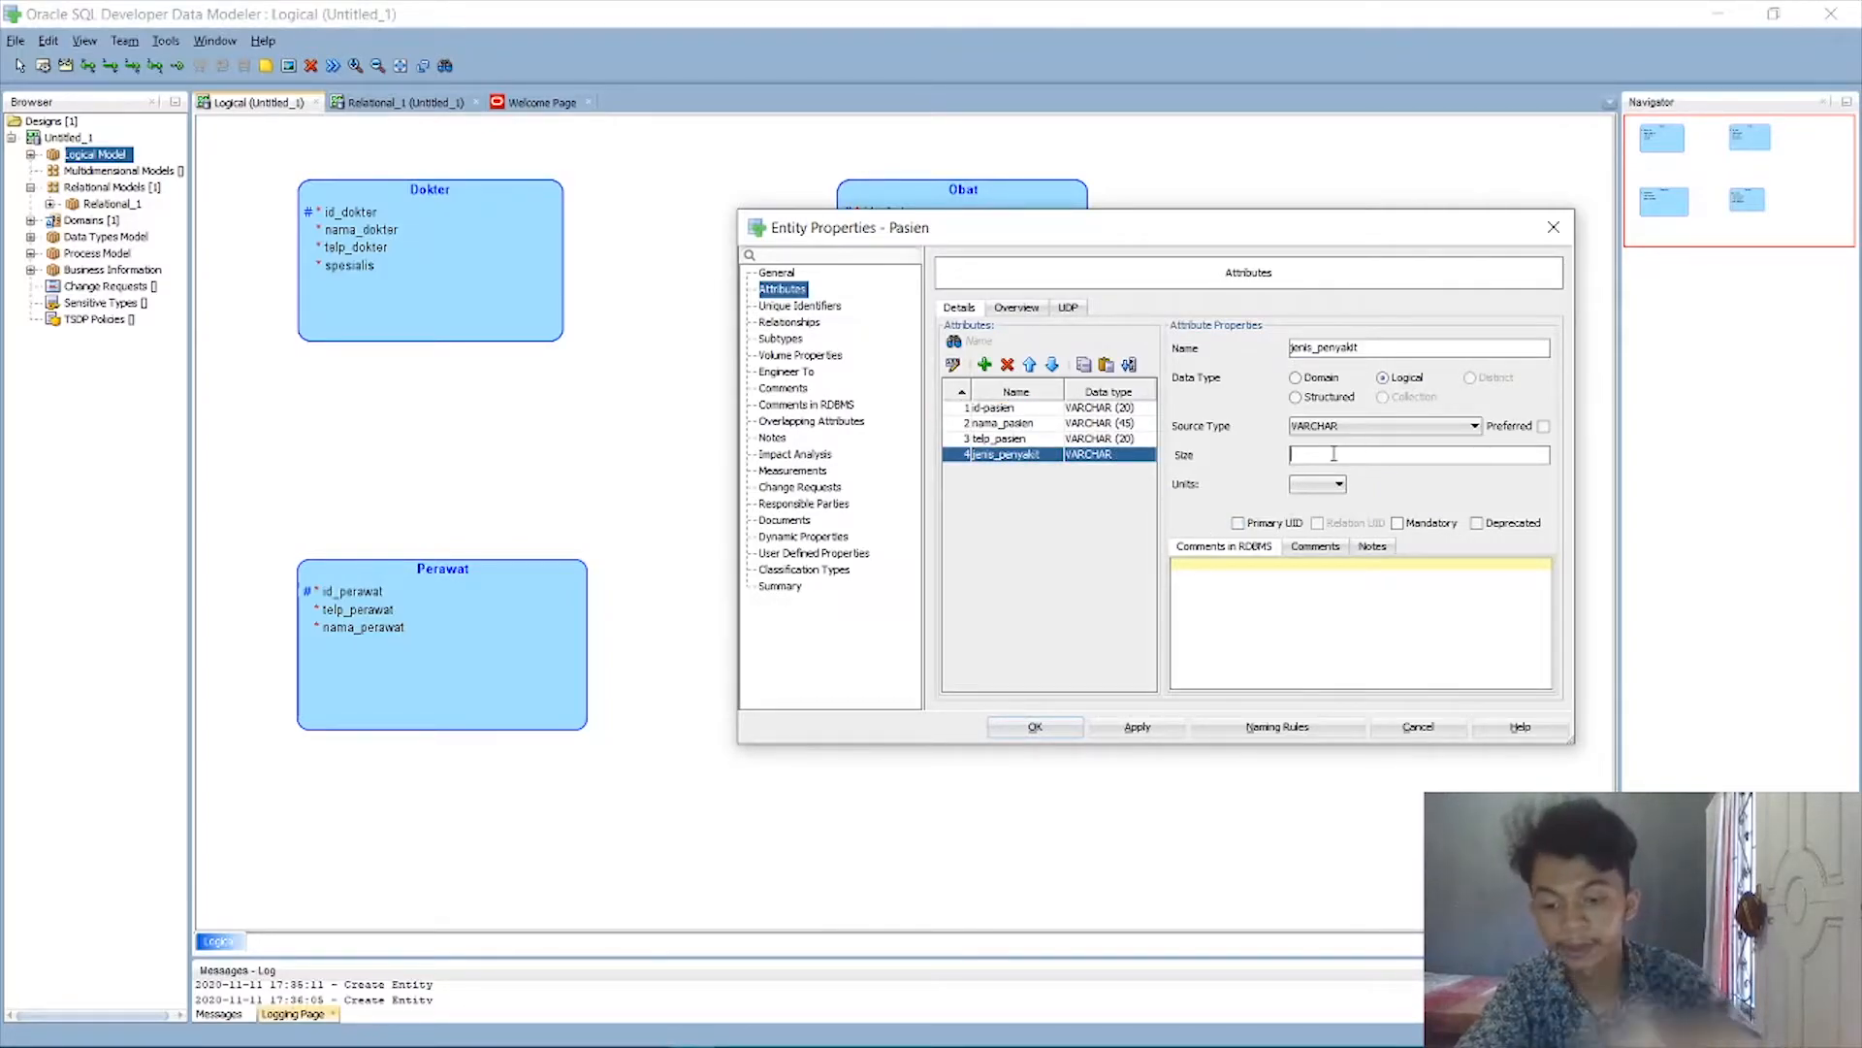
pyautogui.write('45')
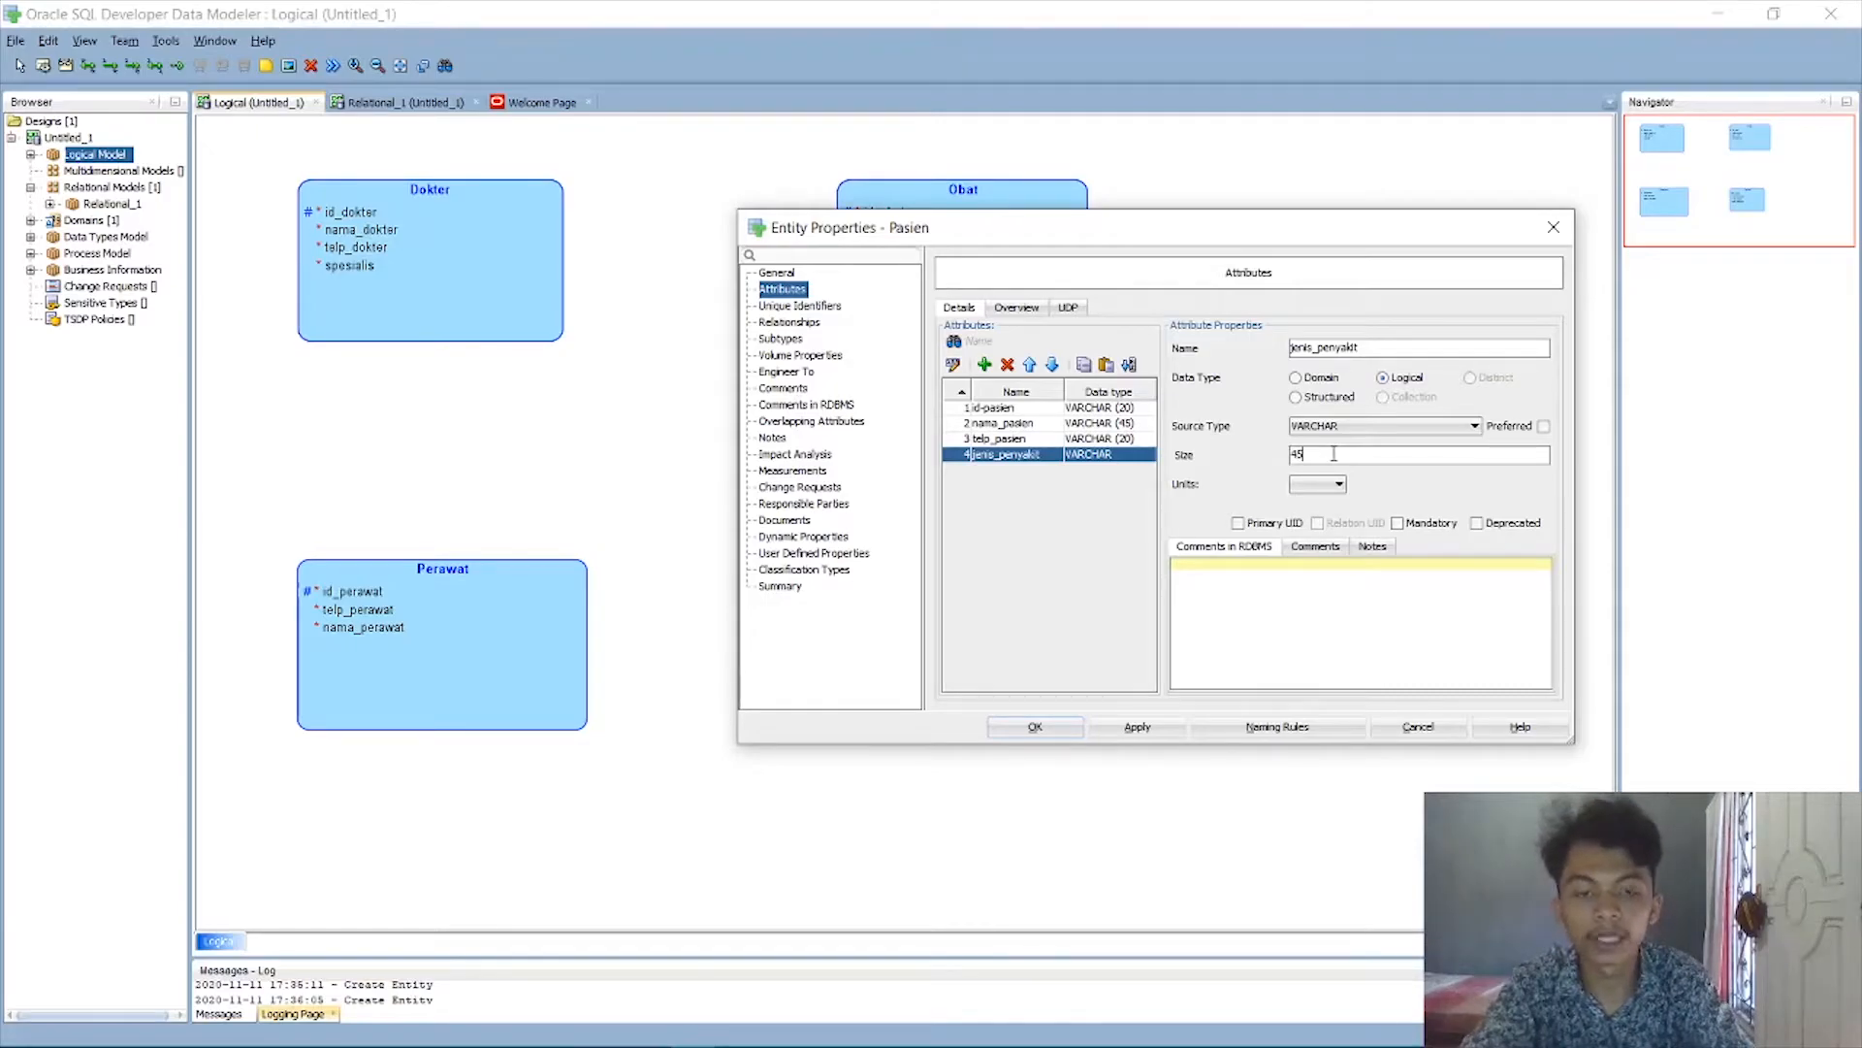
pyautogui.click(1397, 522)
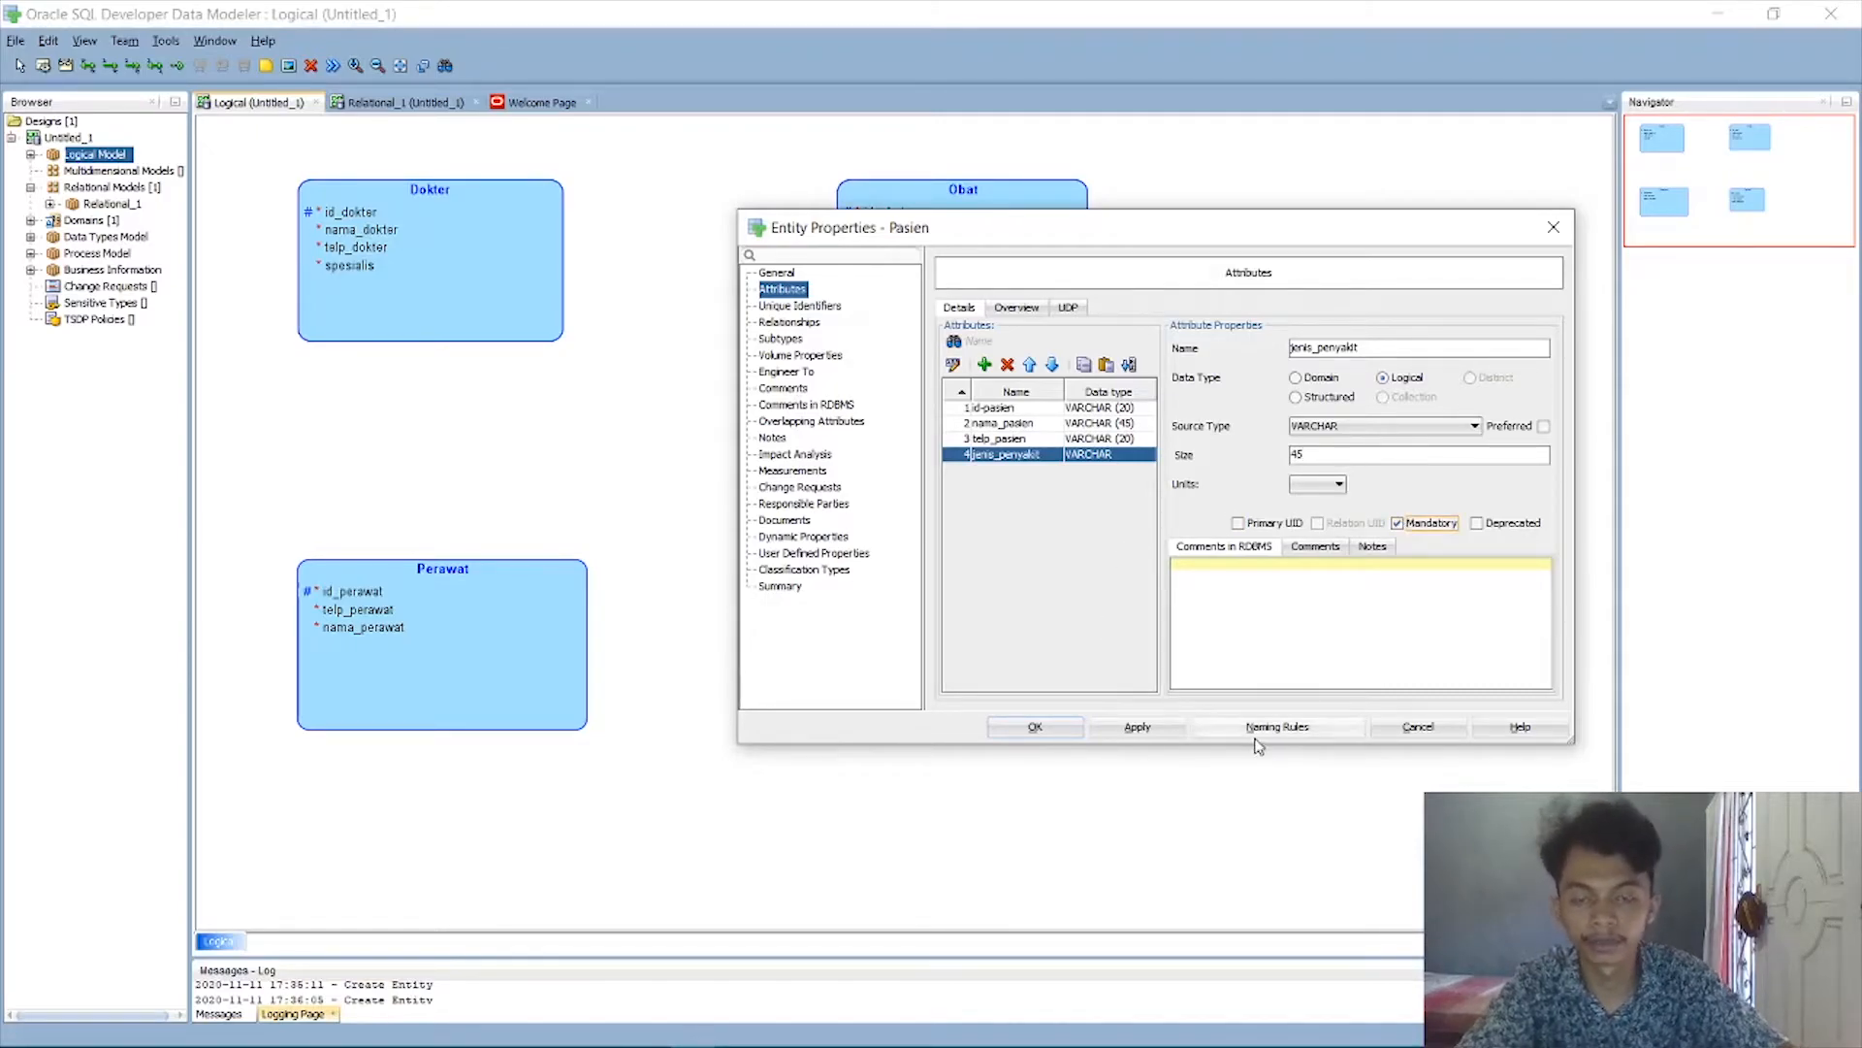
# Add the mandatory attribute aalmat_pasien to Pasien with logical type VARCHAR and size 50, and save the entity properties.
pyautogui.click(983, 365)
pyautogui.write('a')
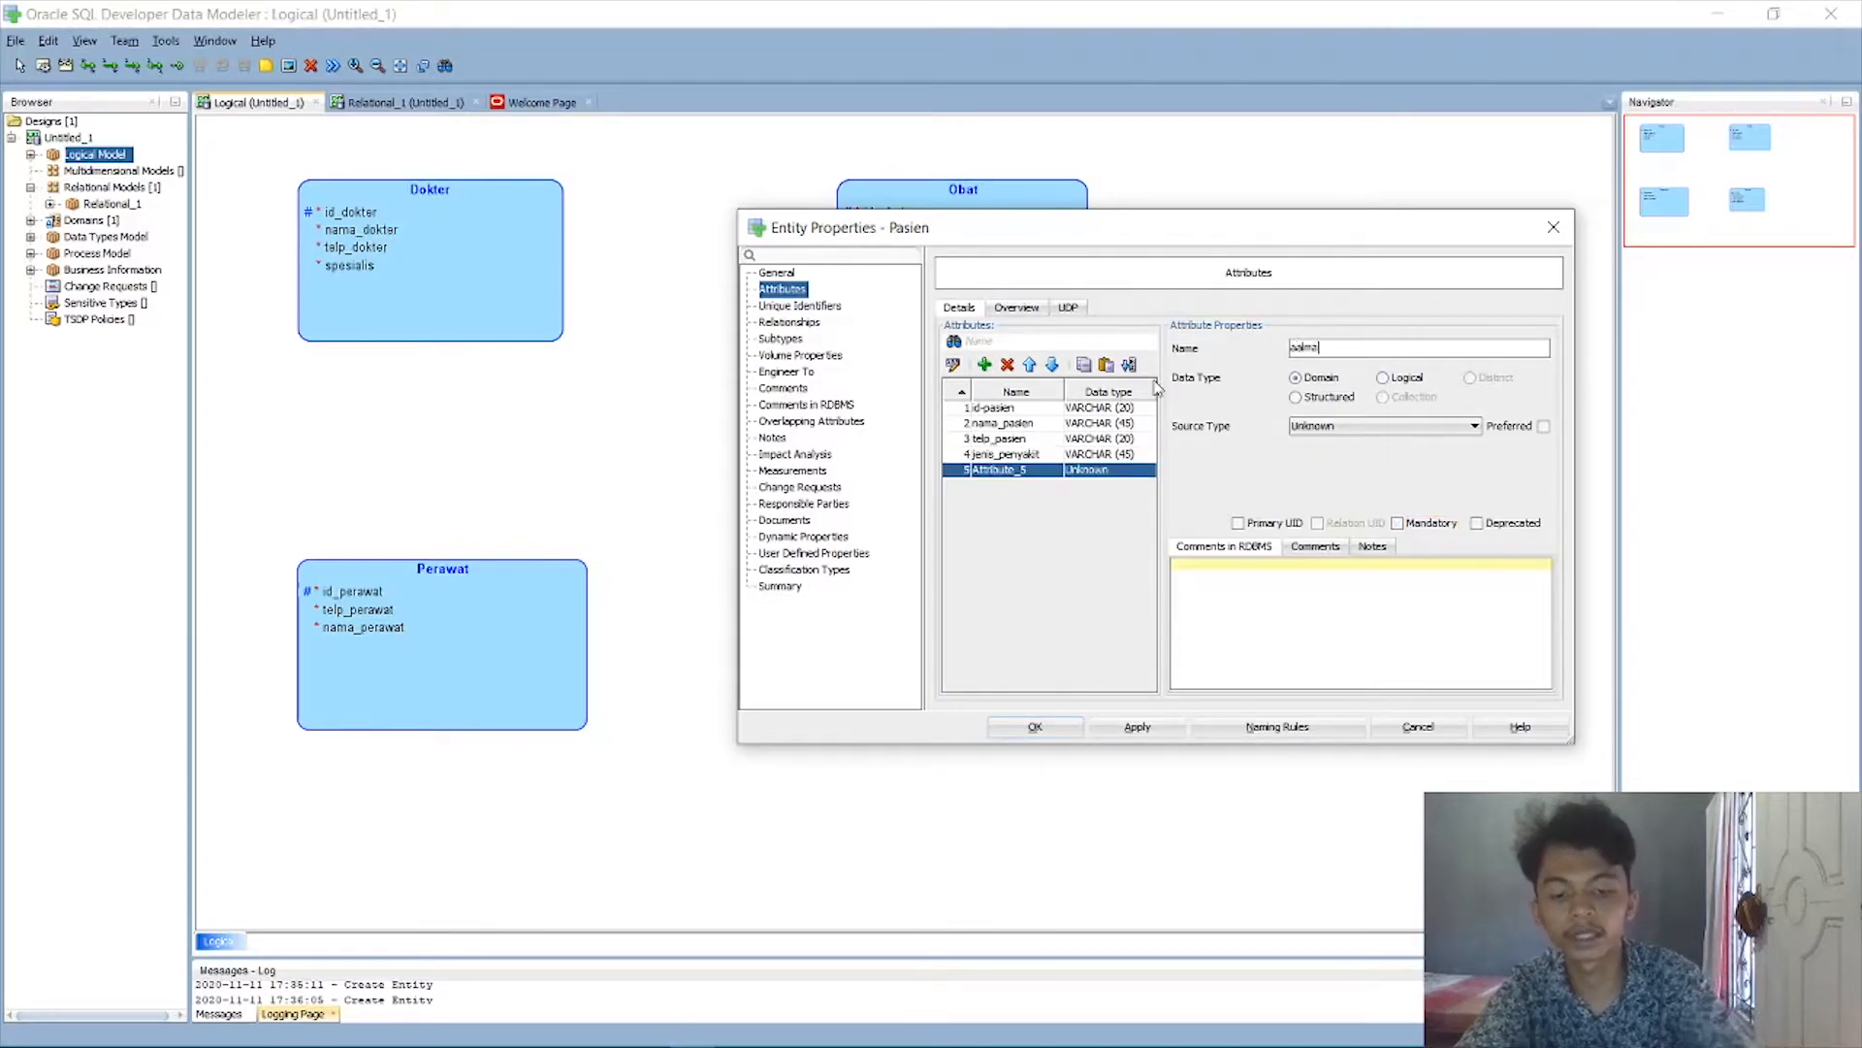
pyautogui.write('almat_pasien')
pyautogui.click(1382, 378)
pyautogui.click(1388, 426)
pyautogui.press('v')
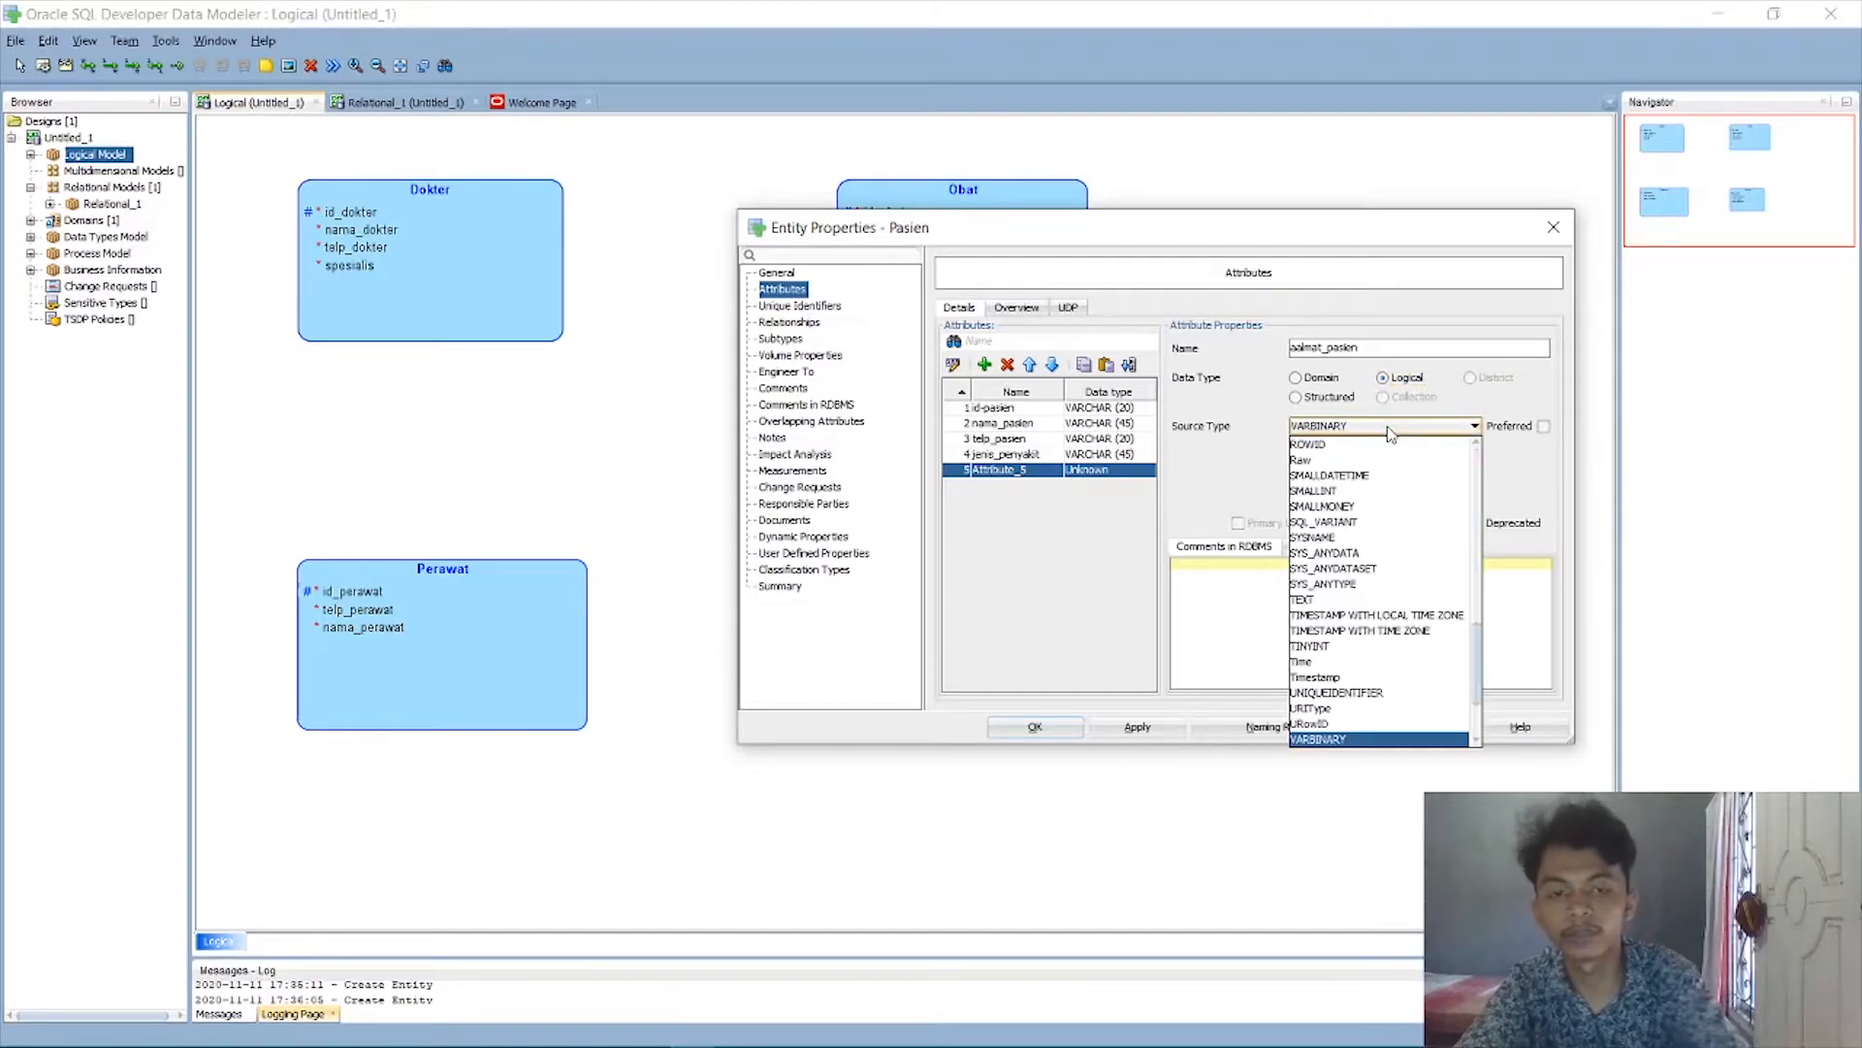
pyautogui.press('Return')
pyautogui.click(1389, 454)
pyautogui.write('6')
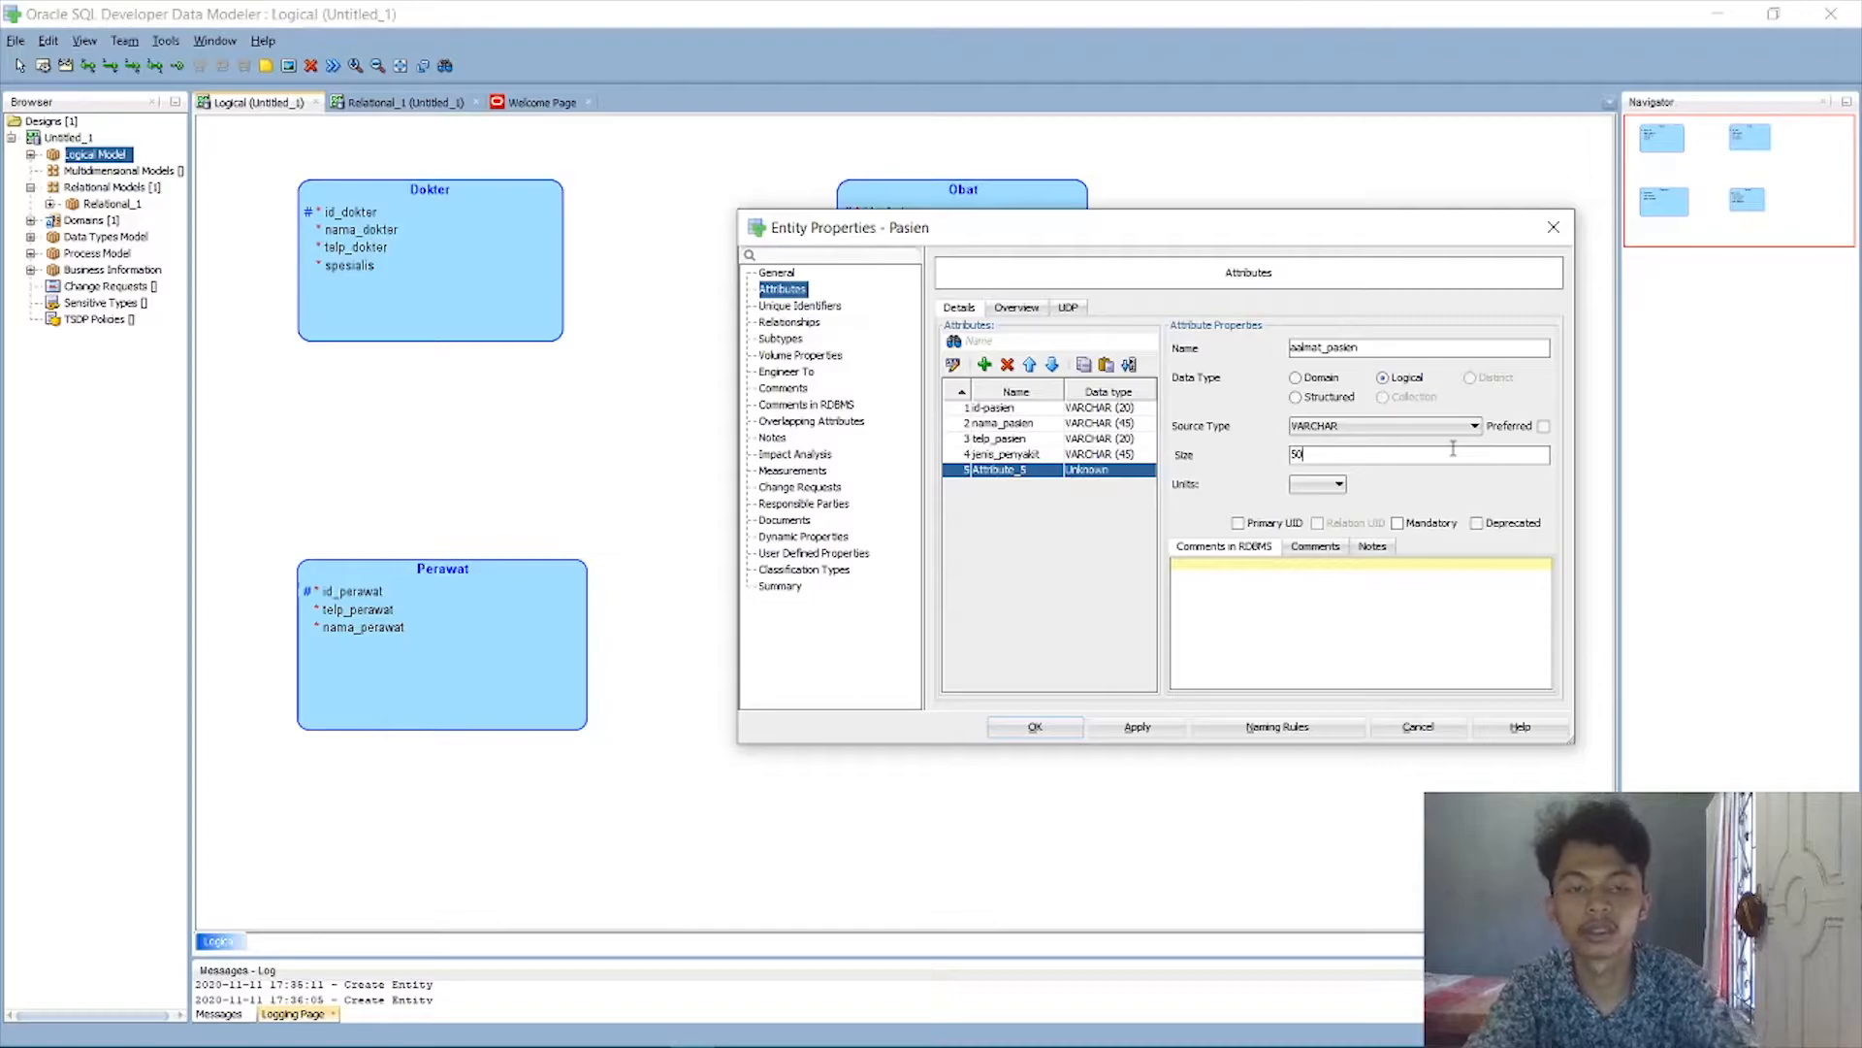
pyautogui.click(1397, 523)
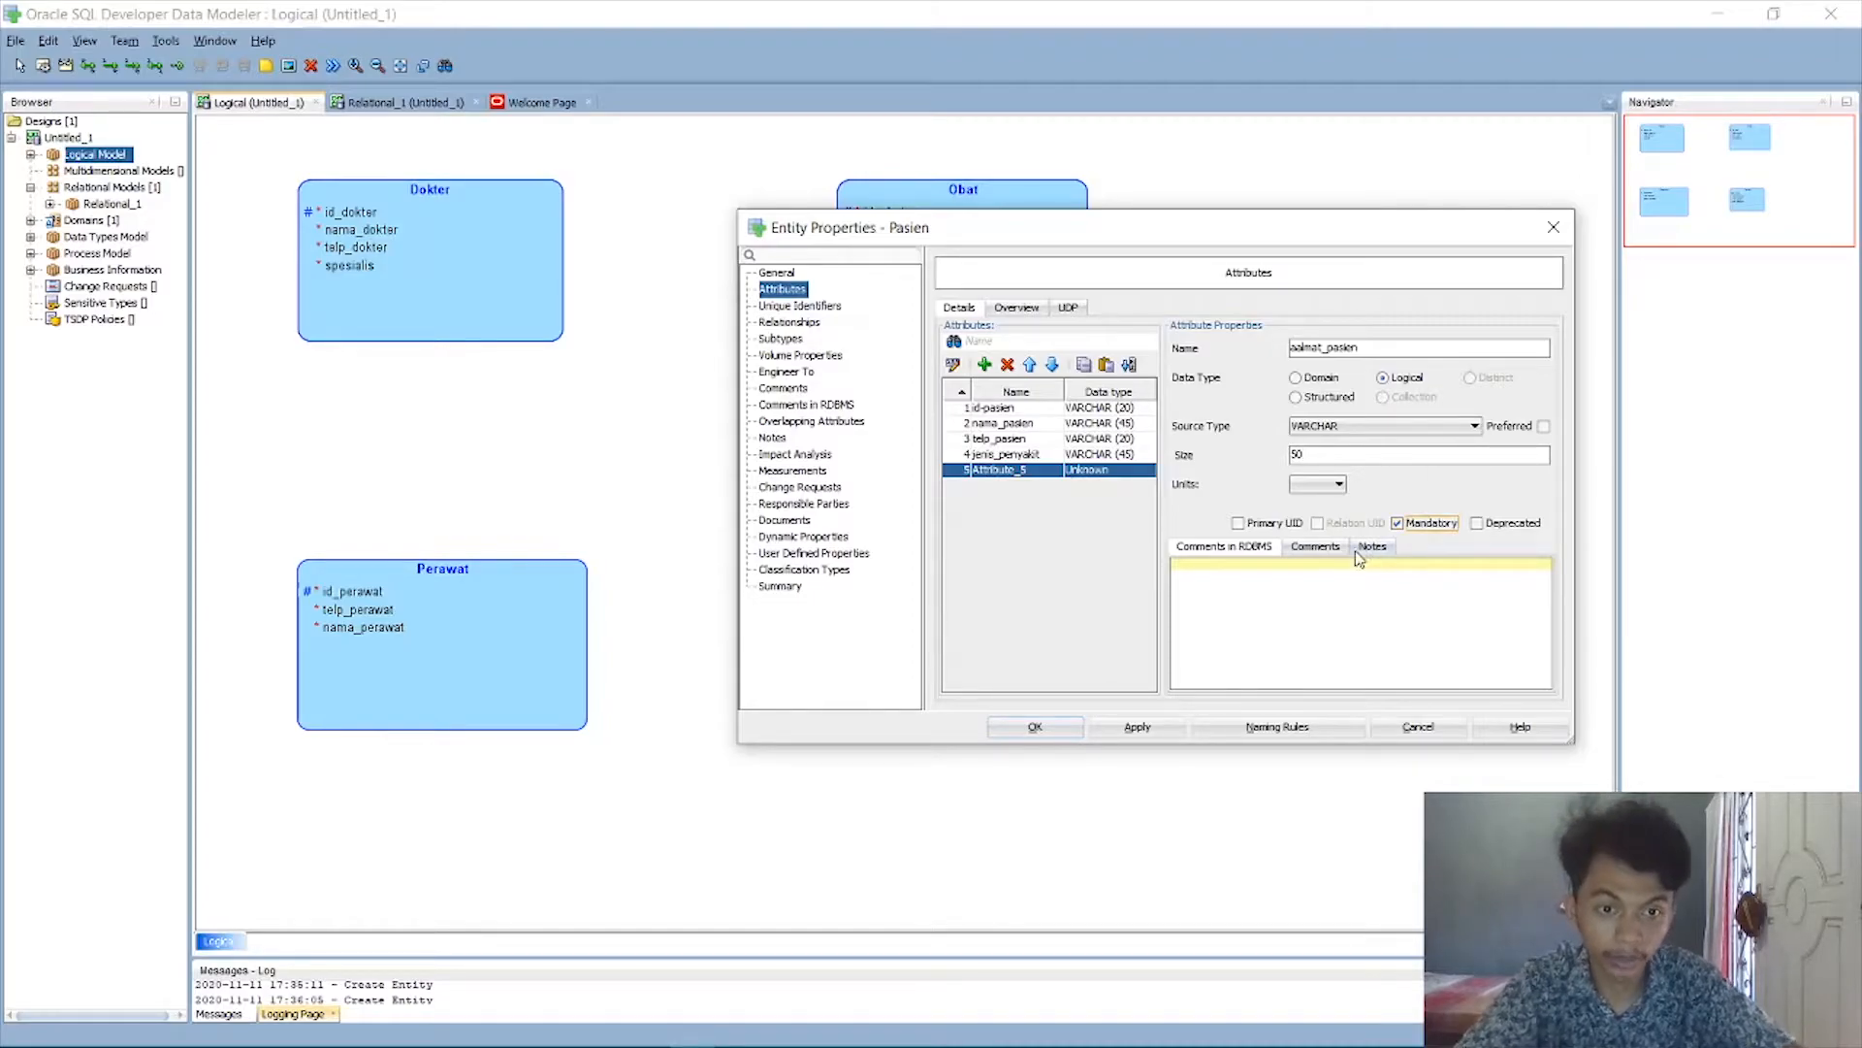
pyautogui.click(1130, 728)
pyautogui.click(1048, 729)
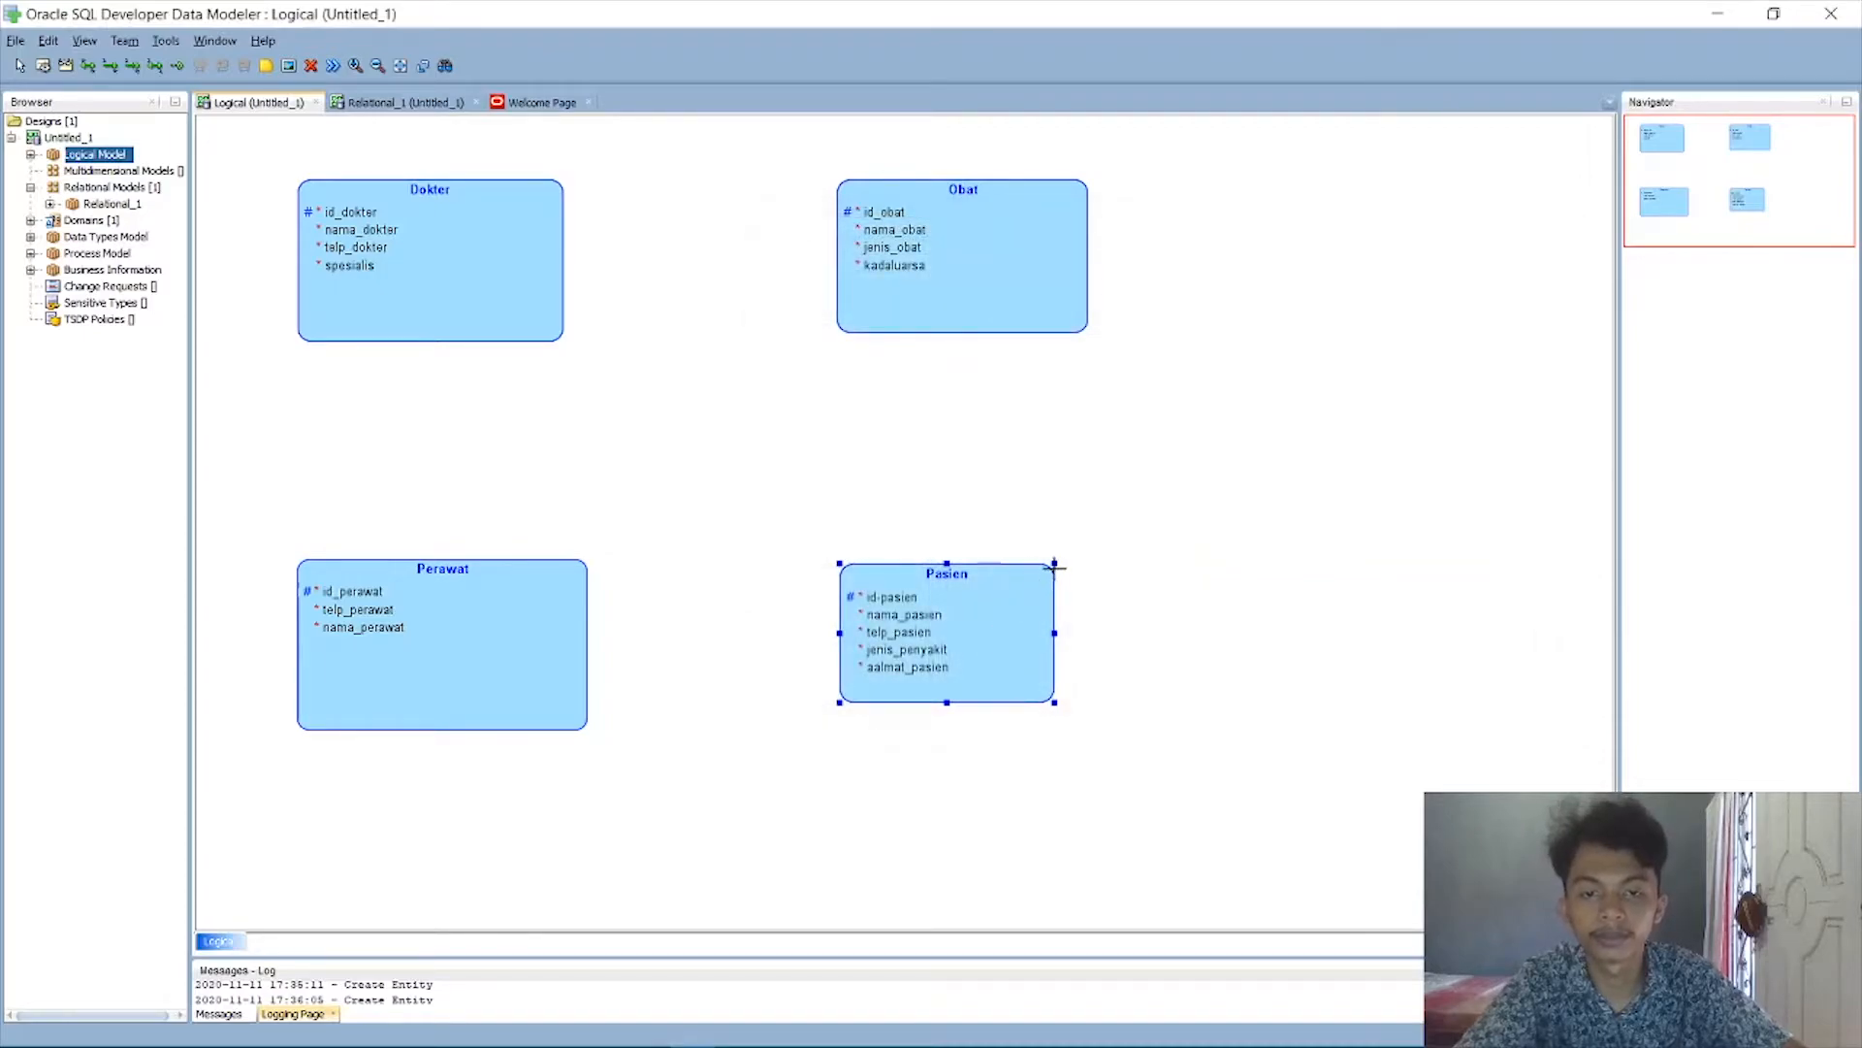
# Enlarge the Pasien entity box and place it beneath Obat, beside Perawat.
pyautogui.moveTo(1143, 523); pyautogui.dragTo(1130, 533)
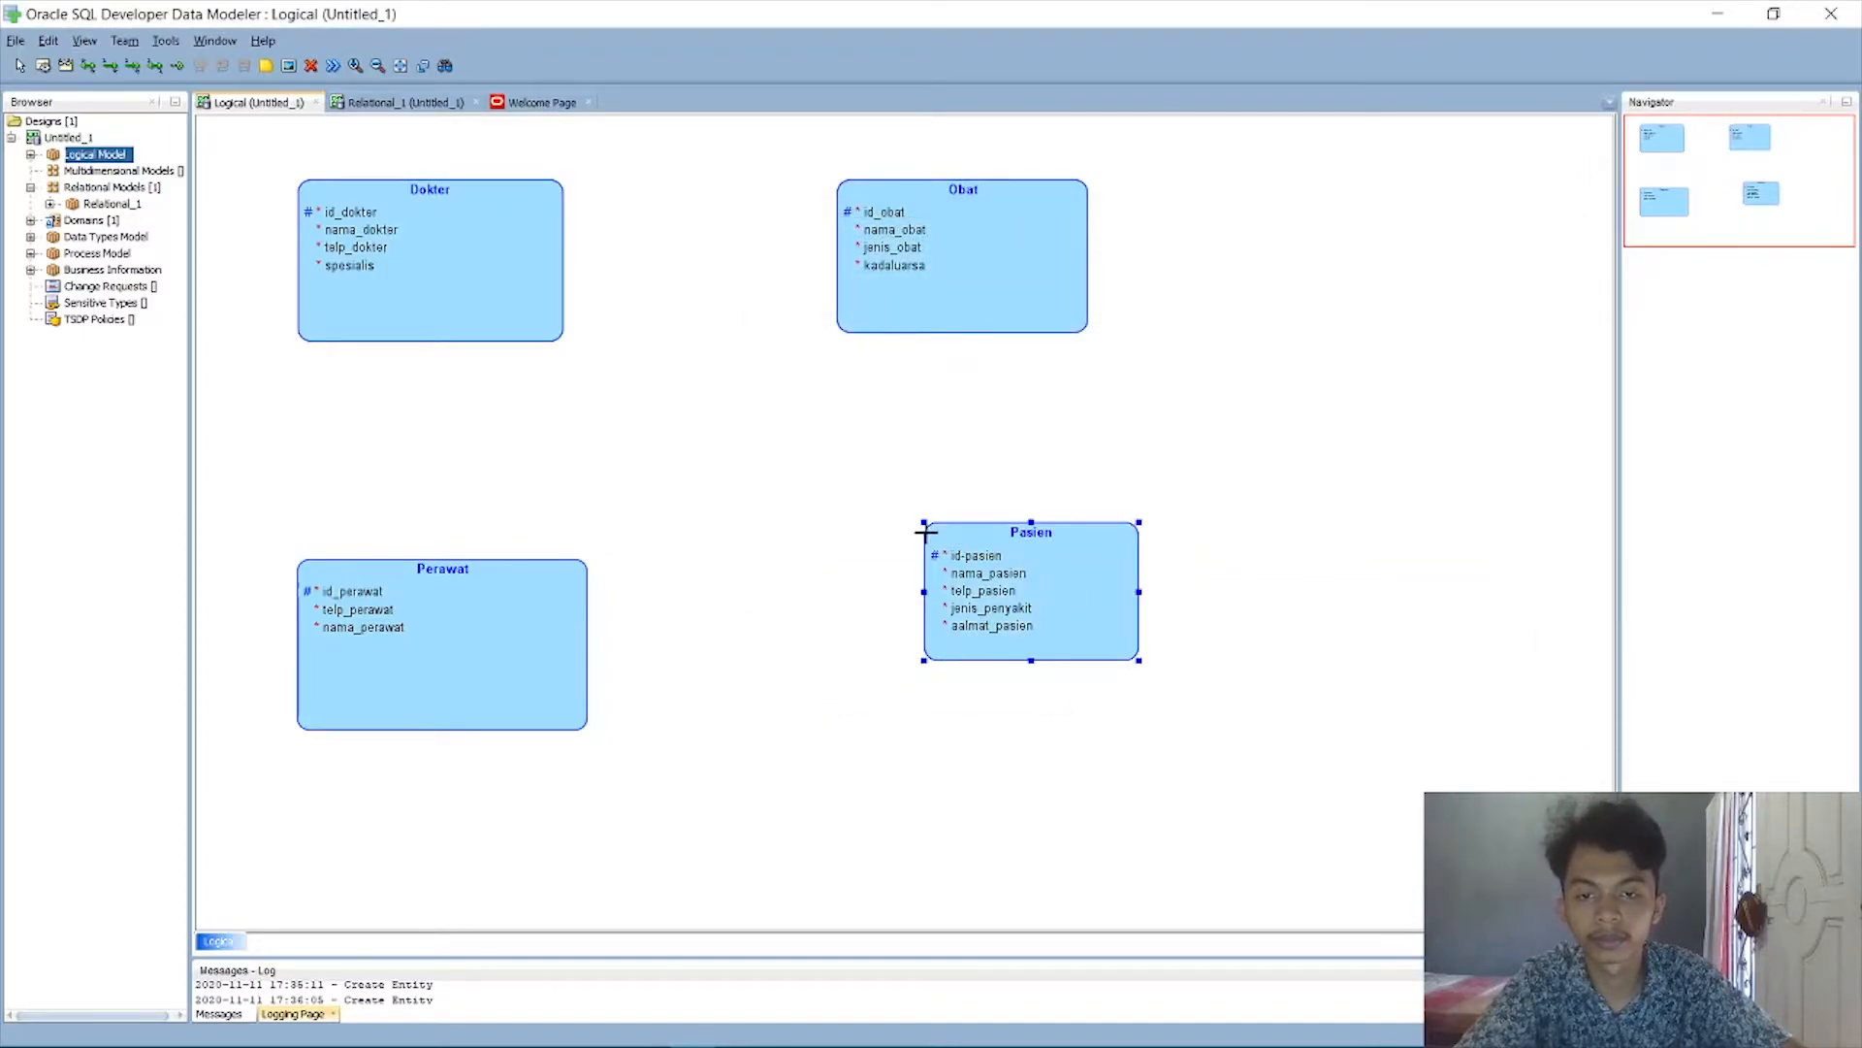
pyautogui.moveTo(923, 522); pyautogui.dragTo(856, 517)
pyautogui.moveTo(1039, 566); pyautogui.dragTo(999, 626)
# Create a new entity named Kamar to the right of Pasien and add a first attribute named id_kamar.
pyautogui.click(1284, 513)
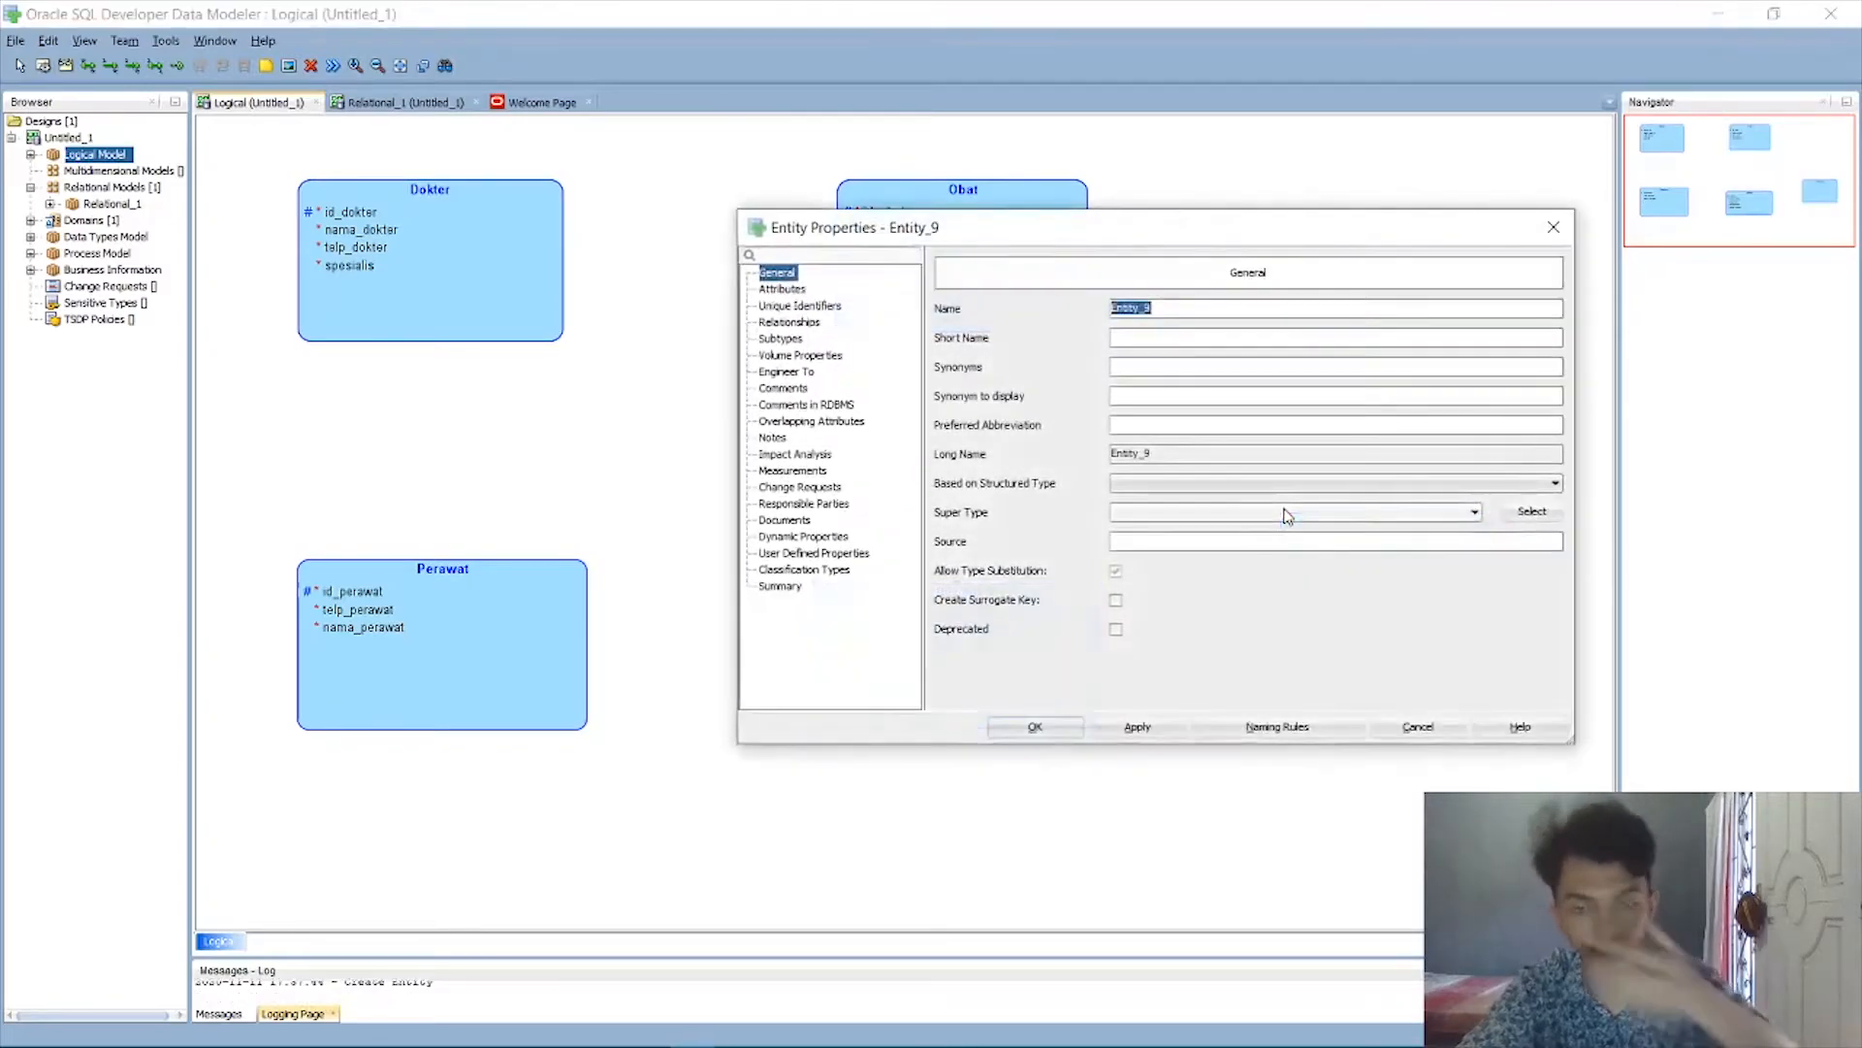
pyautogui.write('Kamar')
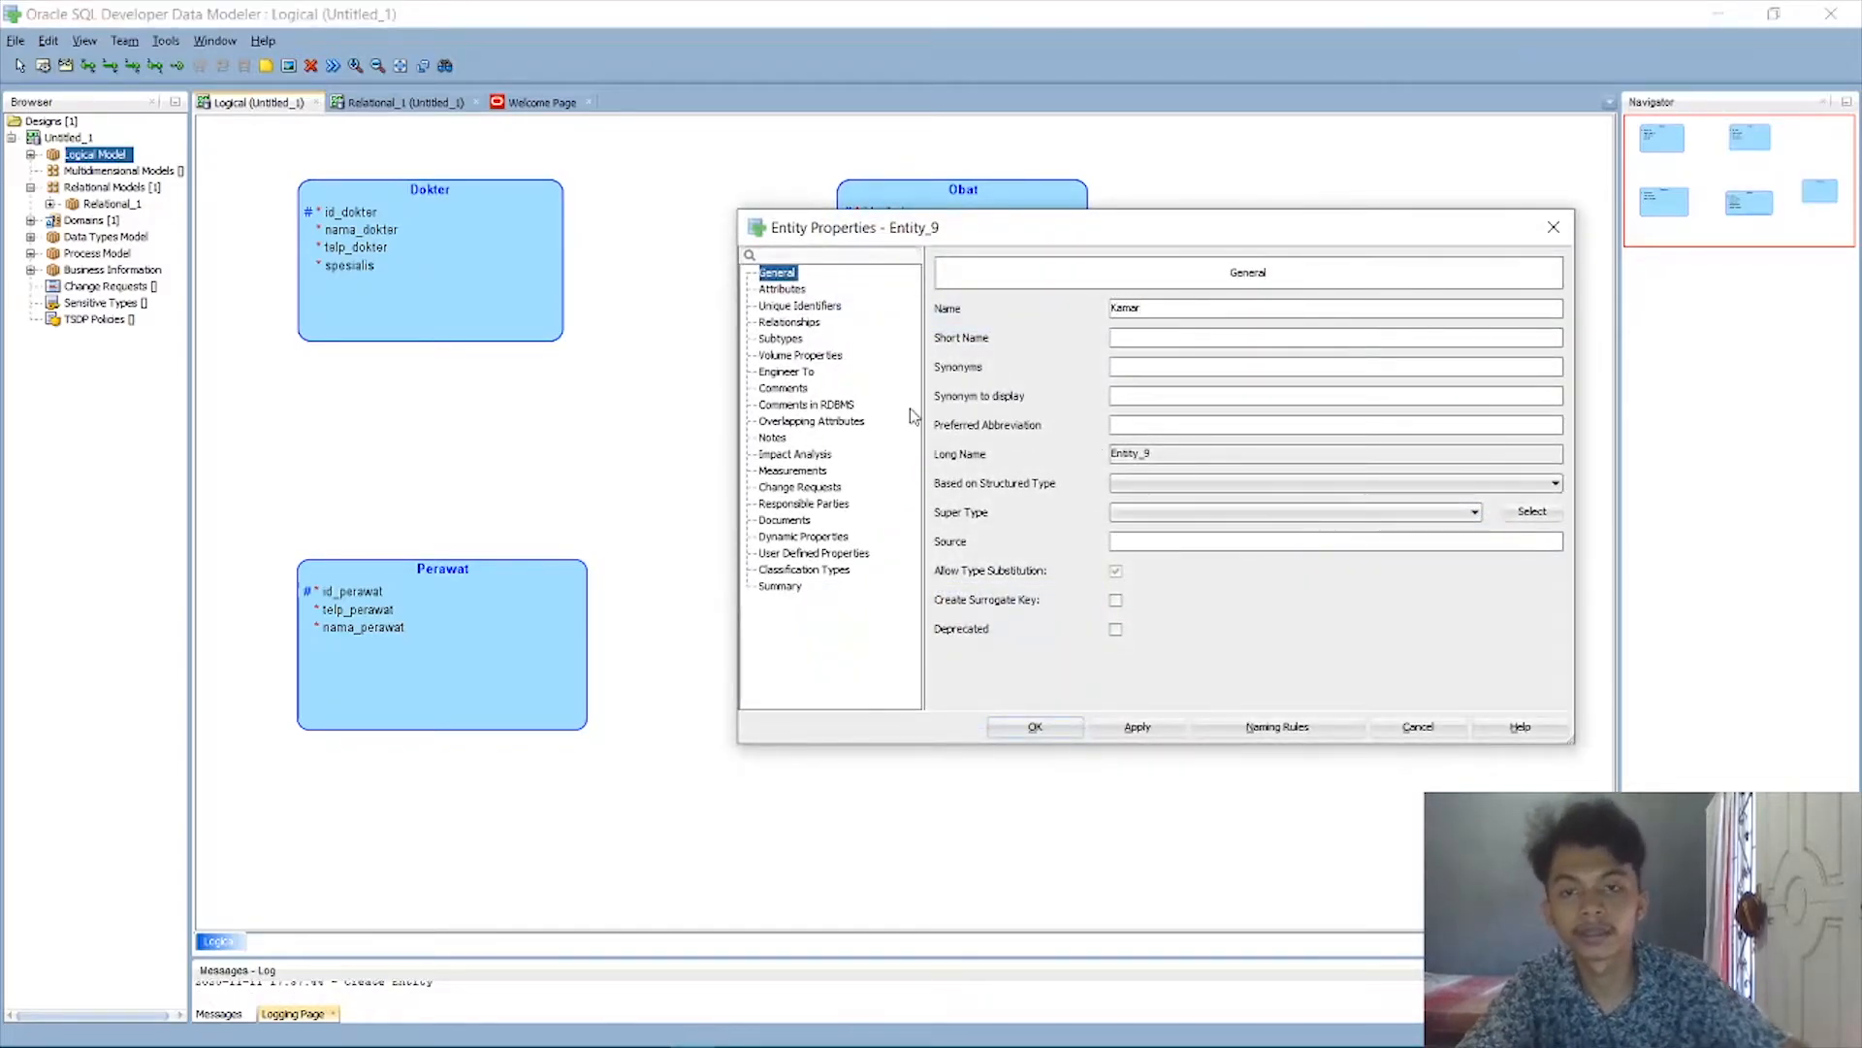
pyautogui.click(780, 289)
pyautogui.click(986, 366)
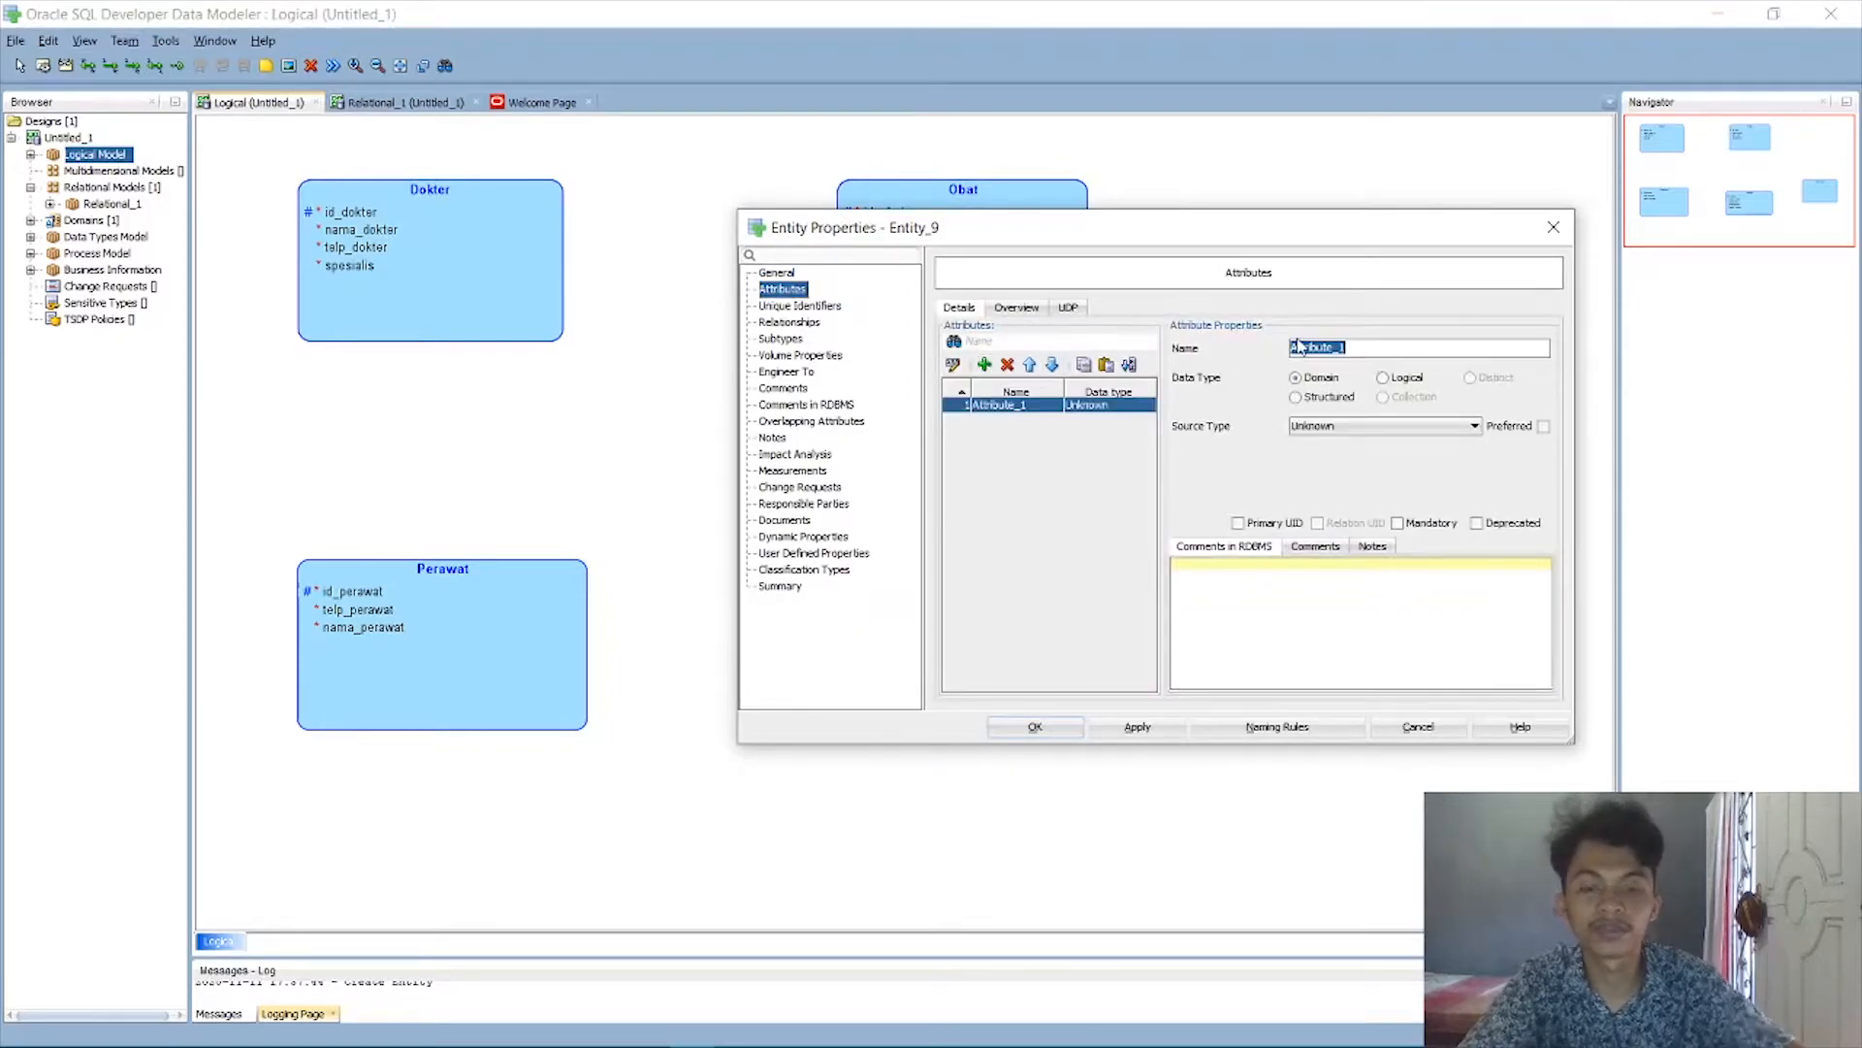
pyautogui.write('id_')
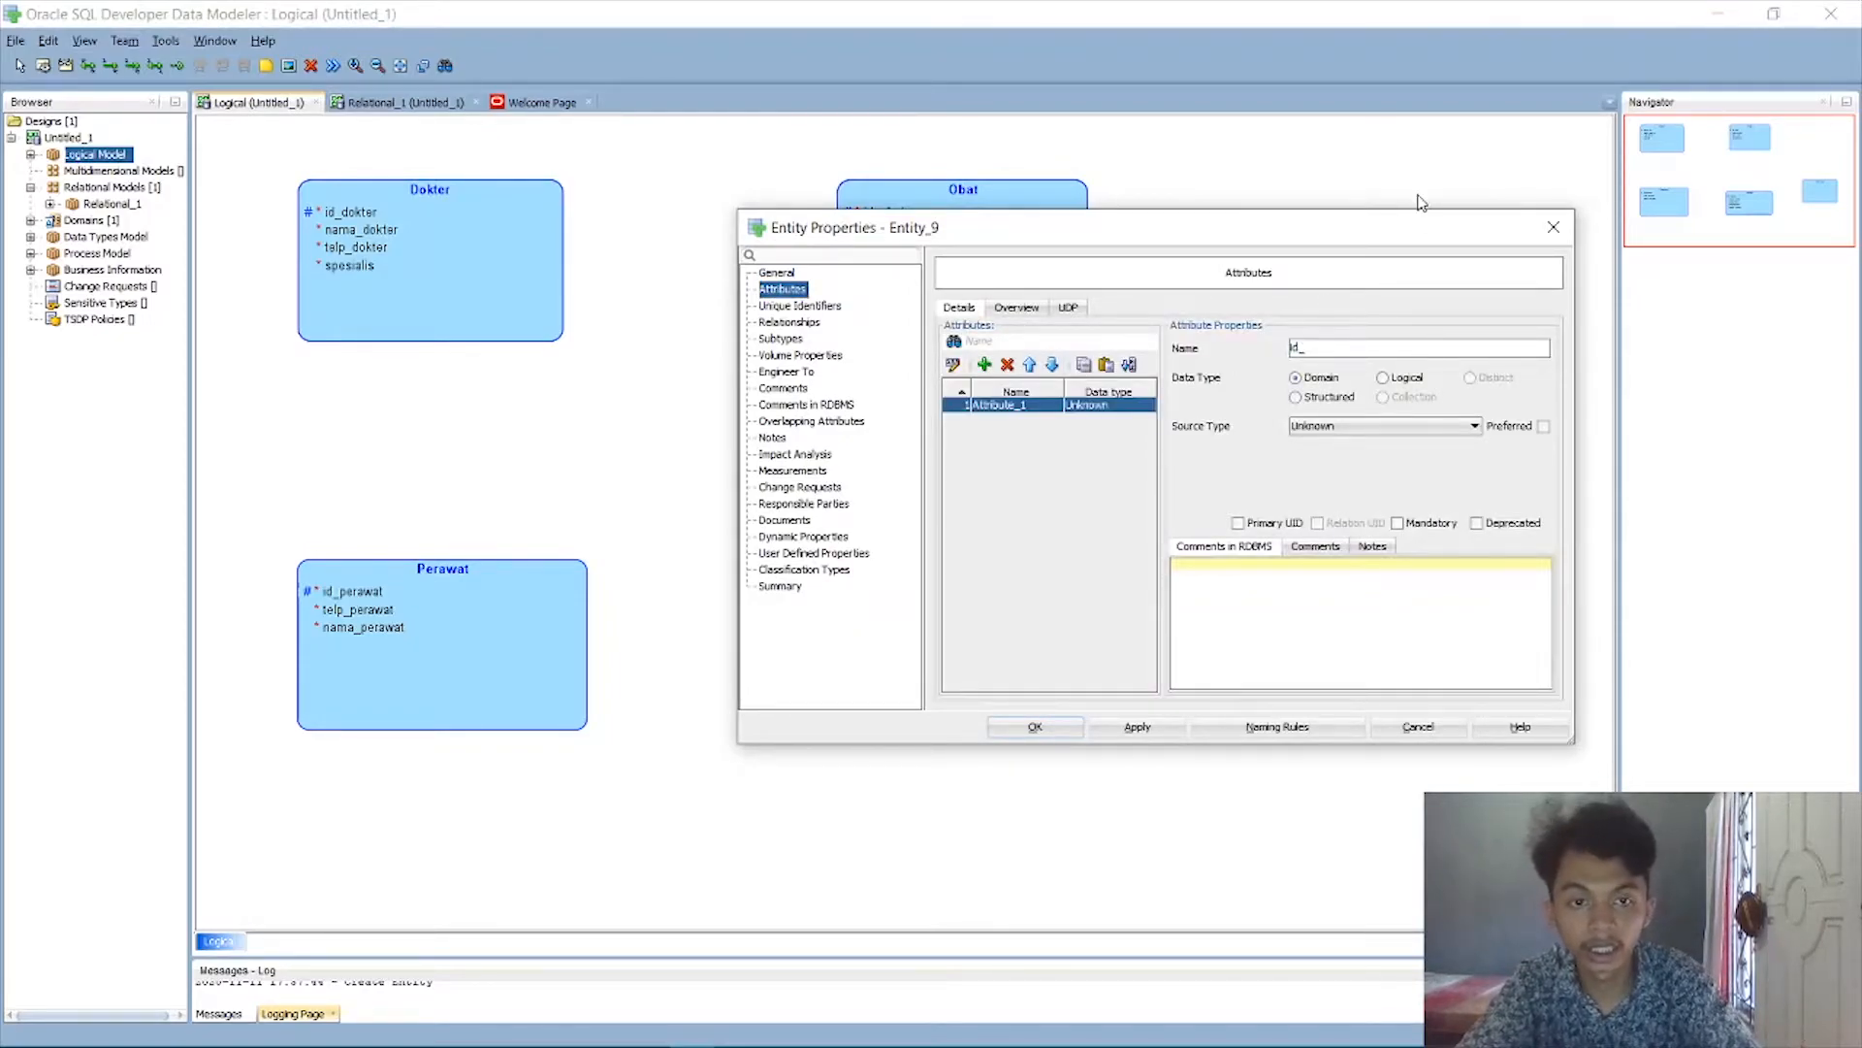
pyautogui.write('kamar')
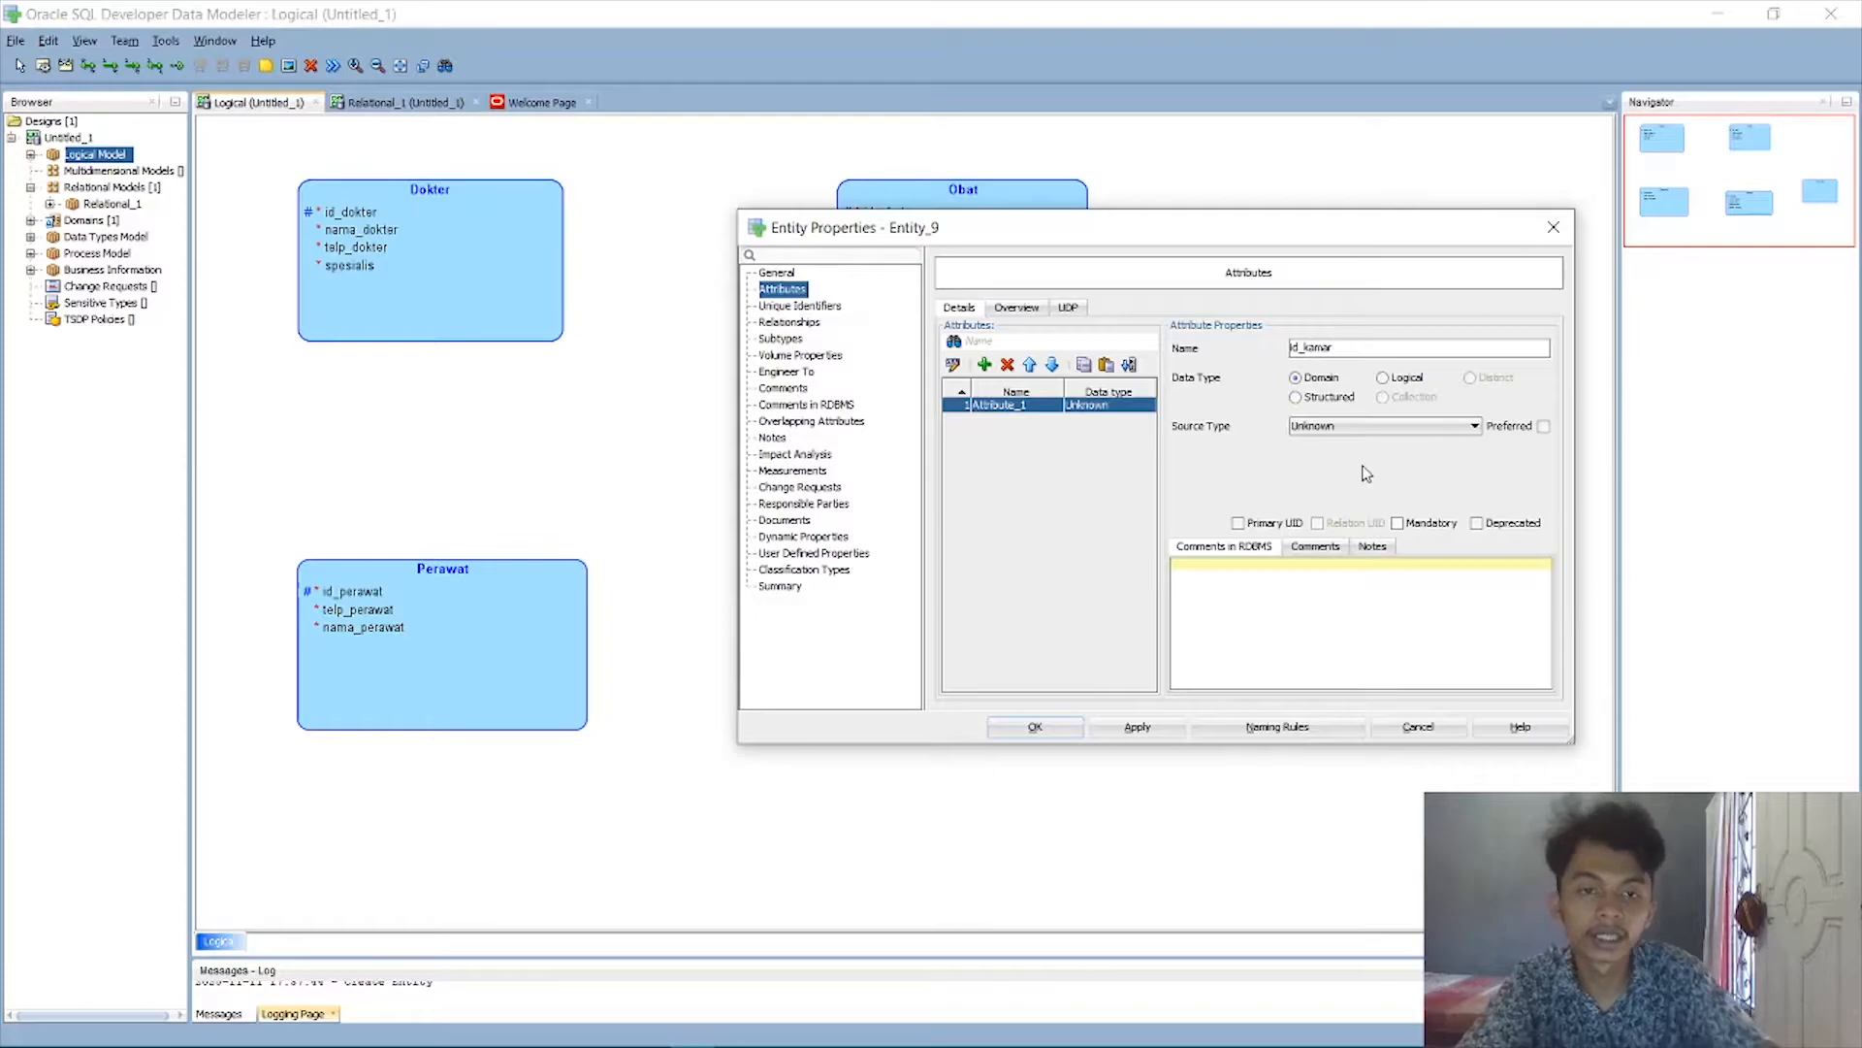
# Give id_kamar the logical type VARCHAR with size 20 and make it the primary UID.
pyautogui.click(1409, 378)
pyautogui.click(1407, 425)
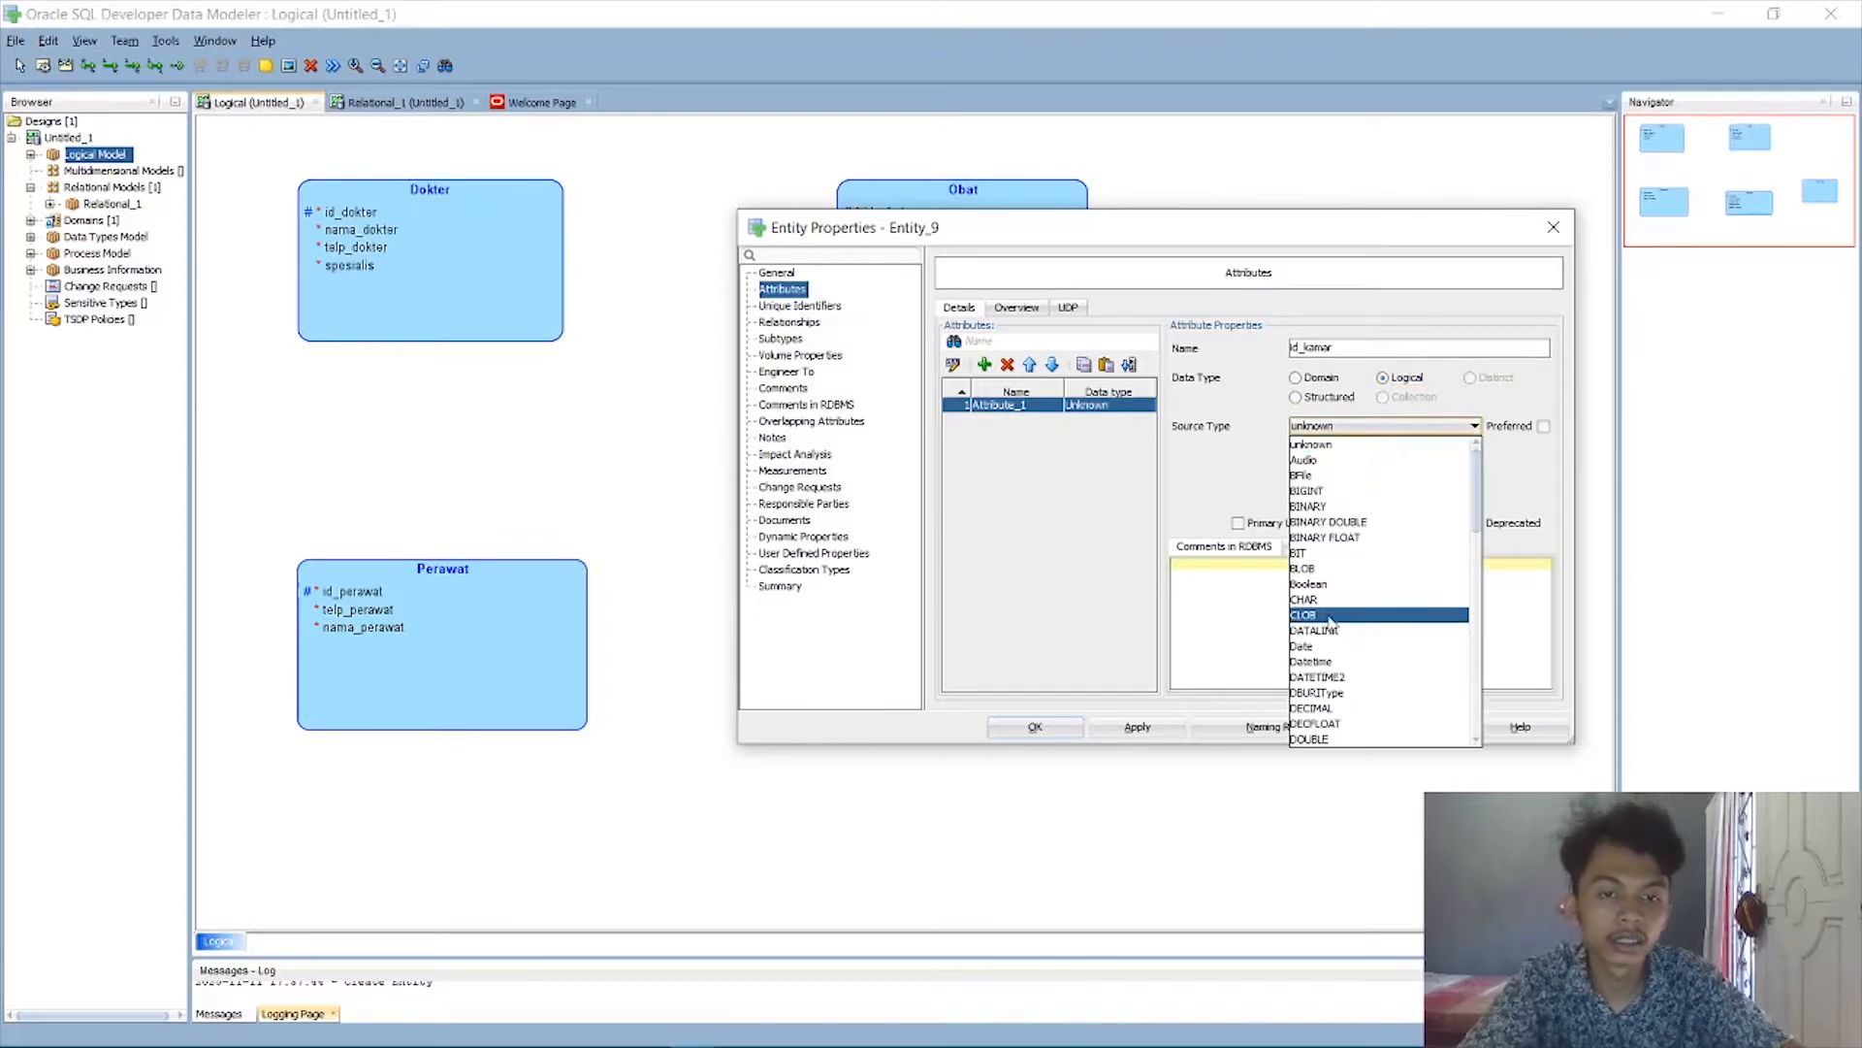
pyautogui.scroll(-5, 1342, 679)
pyautogui.click(1338, 740)
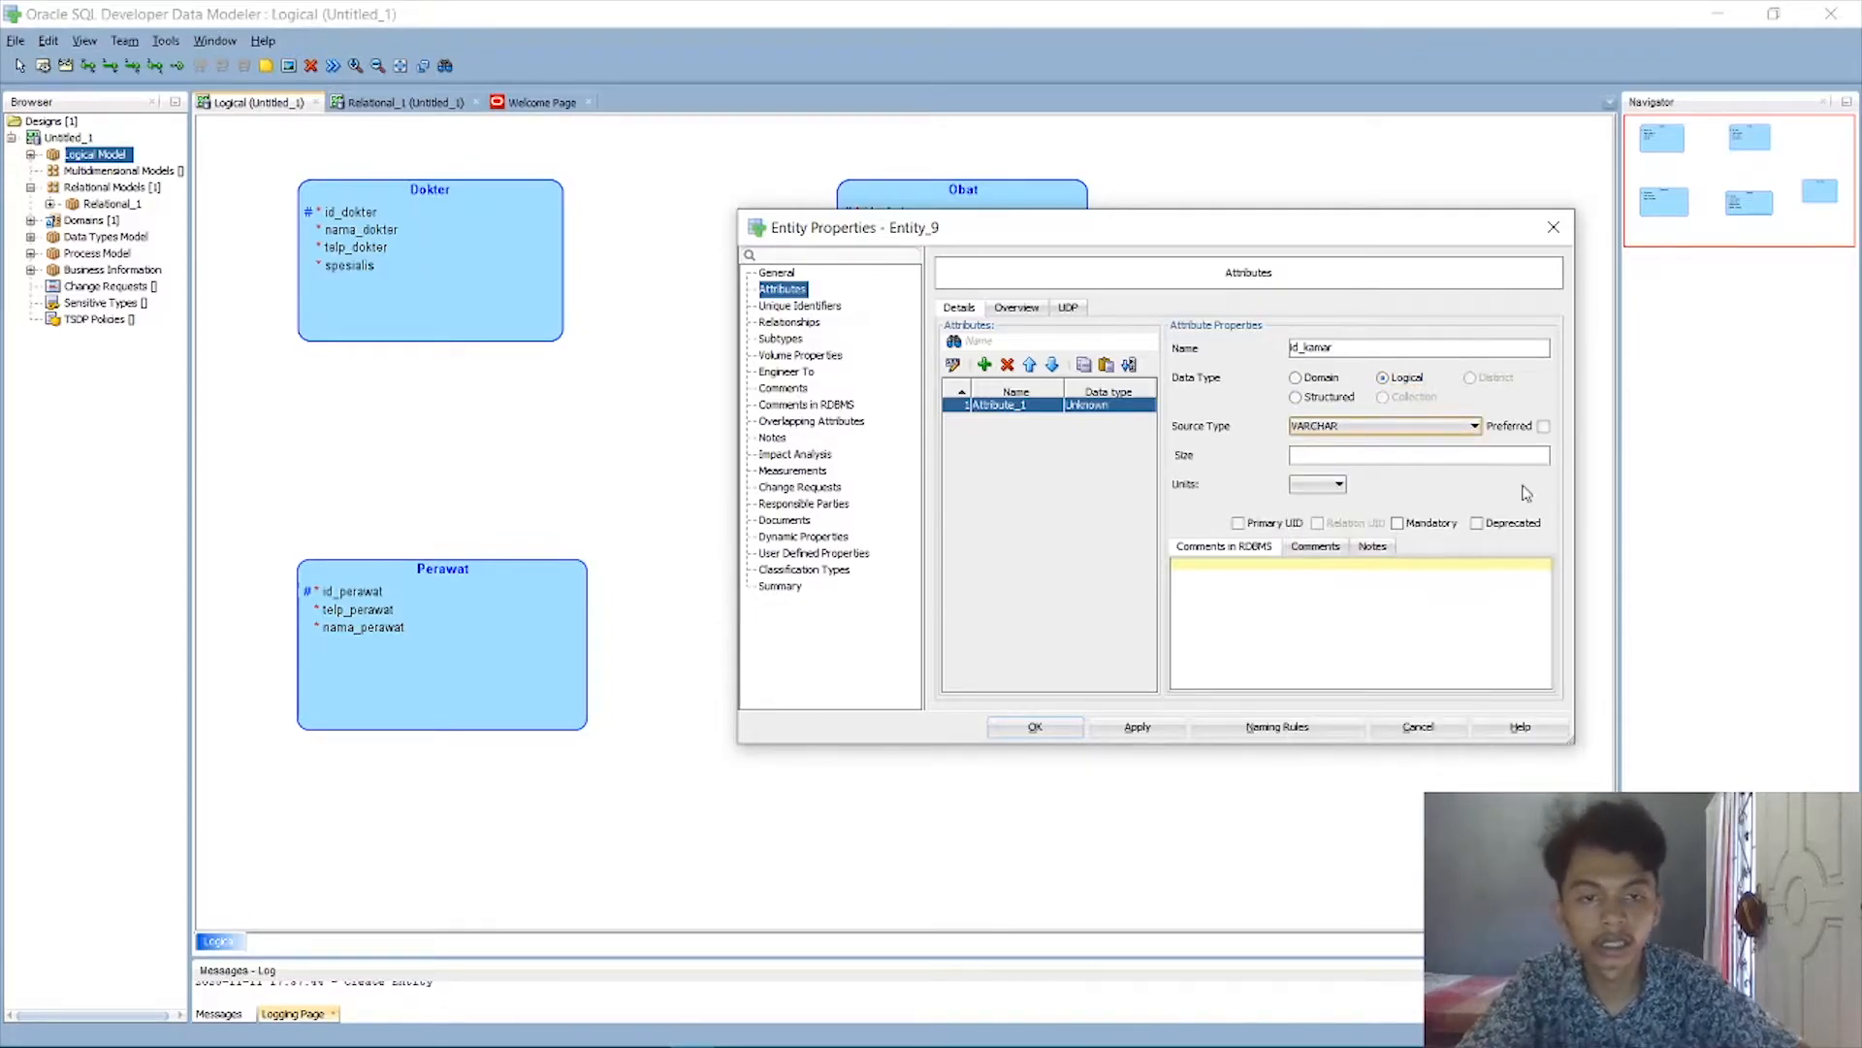
pyautogui.click(1464, 458)
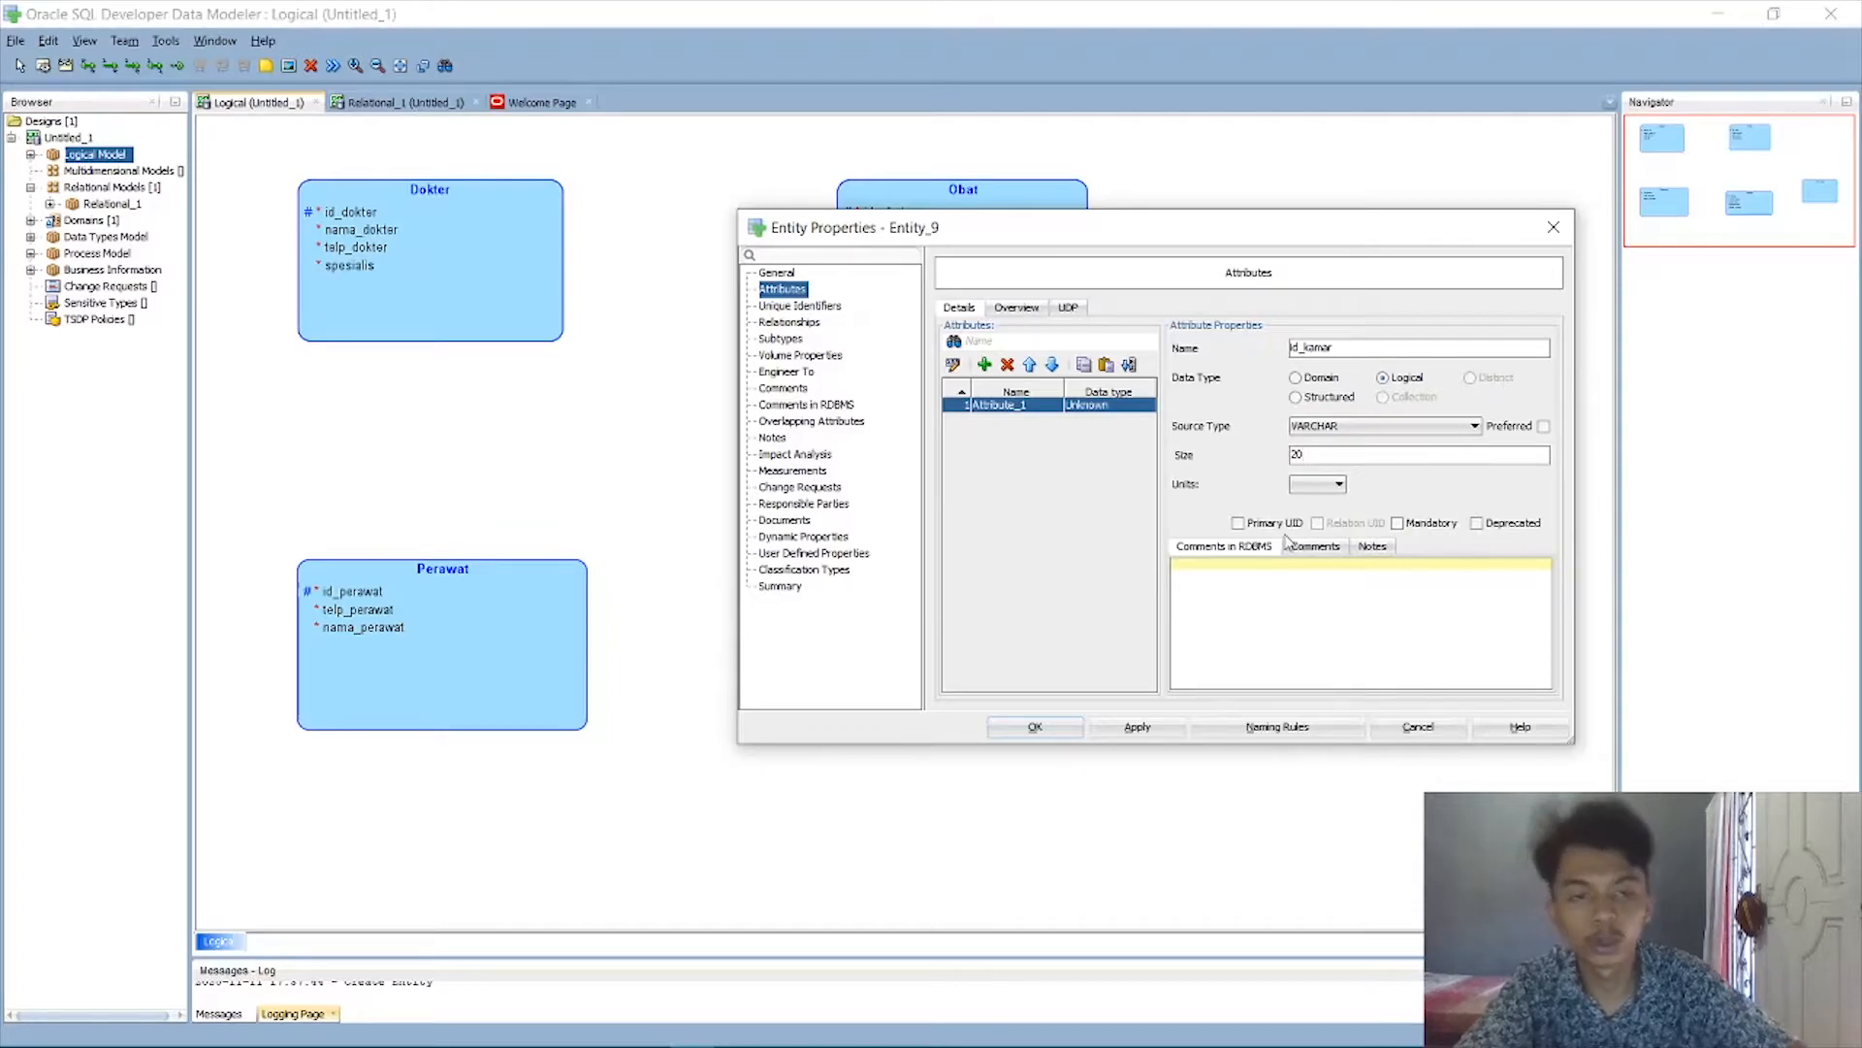
pyautogui.click(1238, 524)
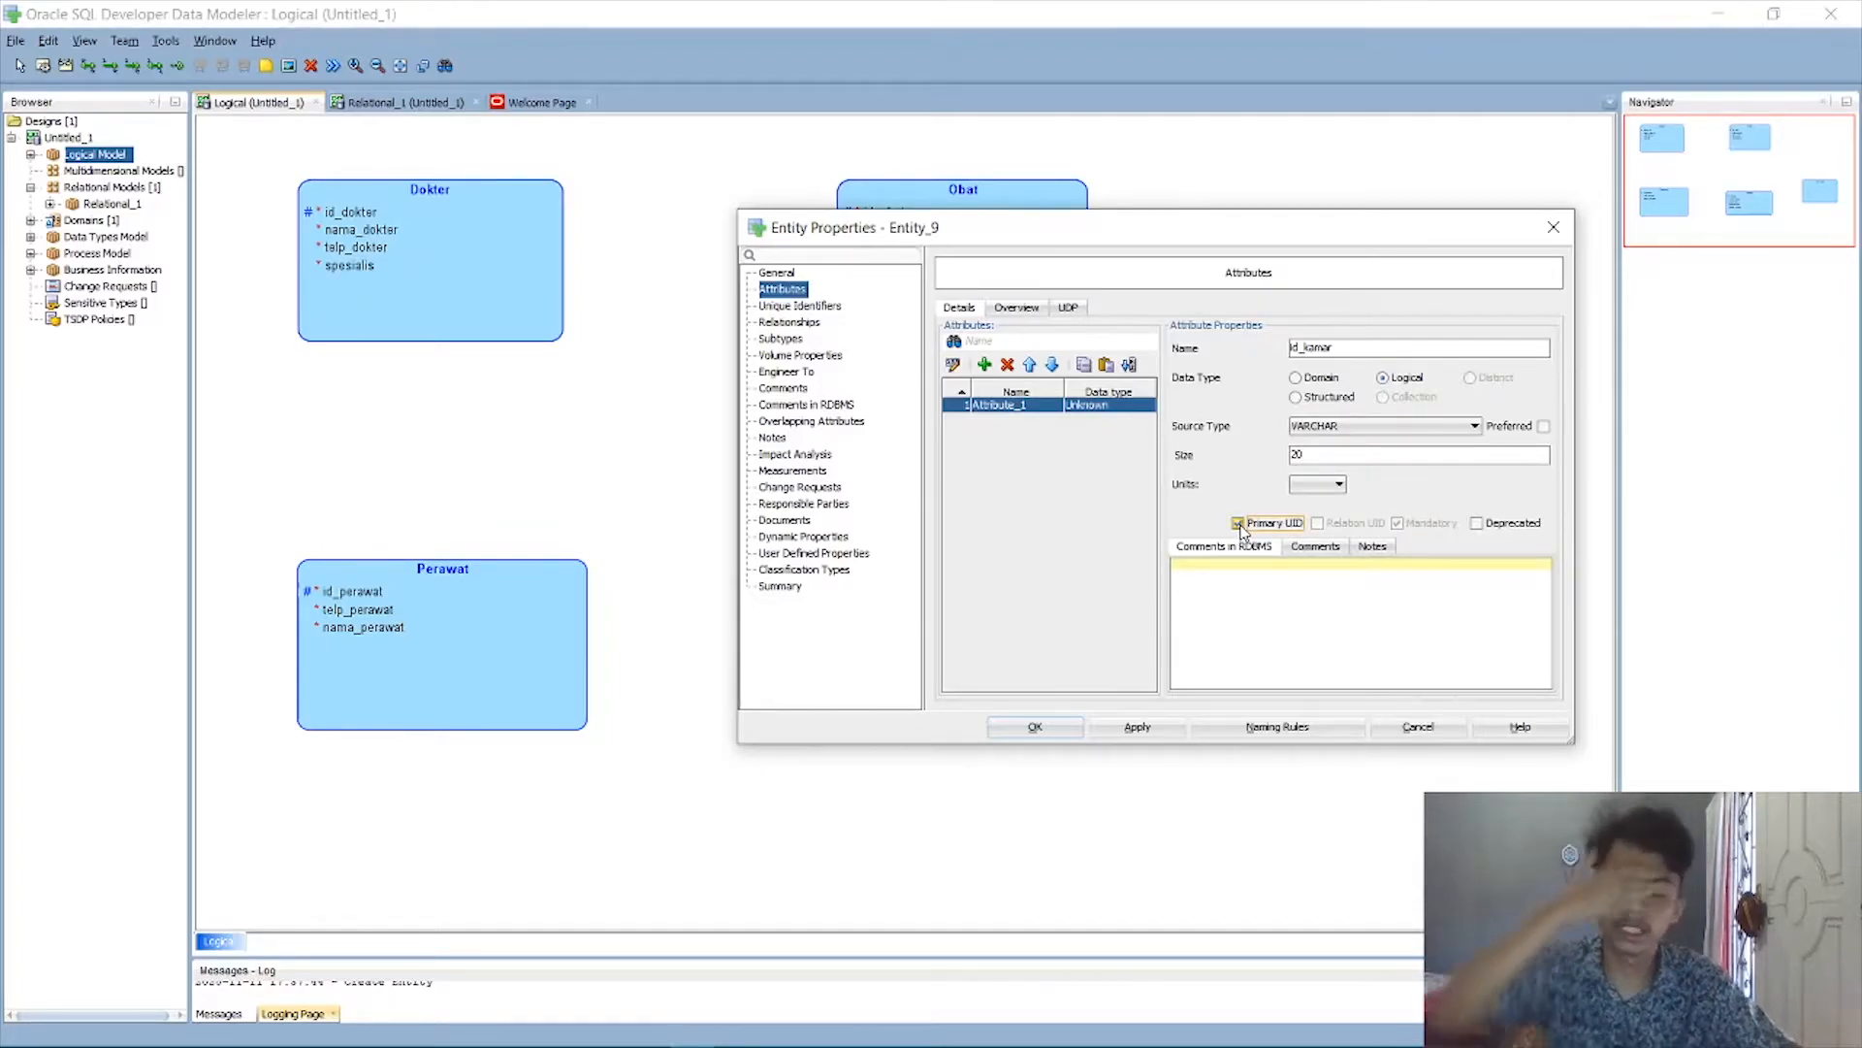
# Add the mandatory attribute nama_kamar to Kamar with logical type VARCHAR and size 40.
pyautogui.click(985, 365)
pyautogui.write('nama')
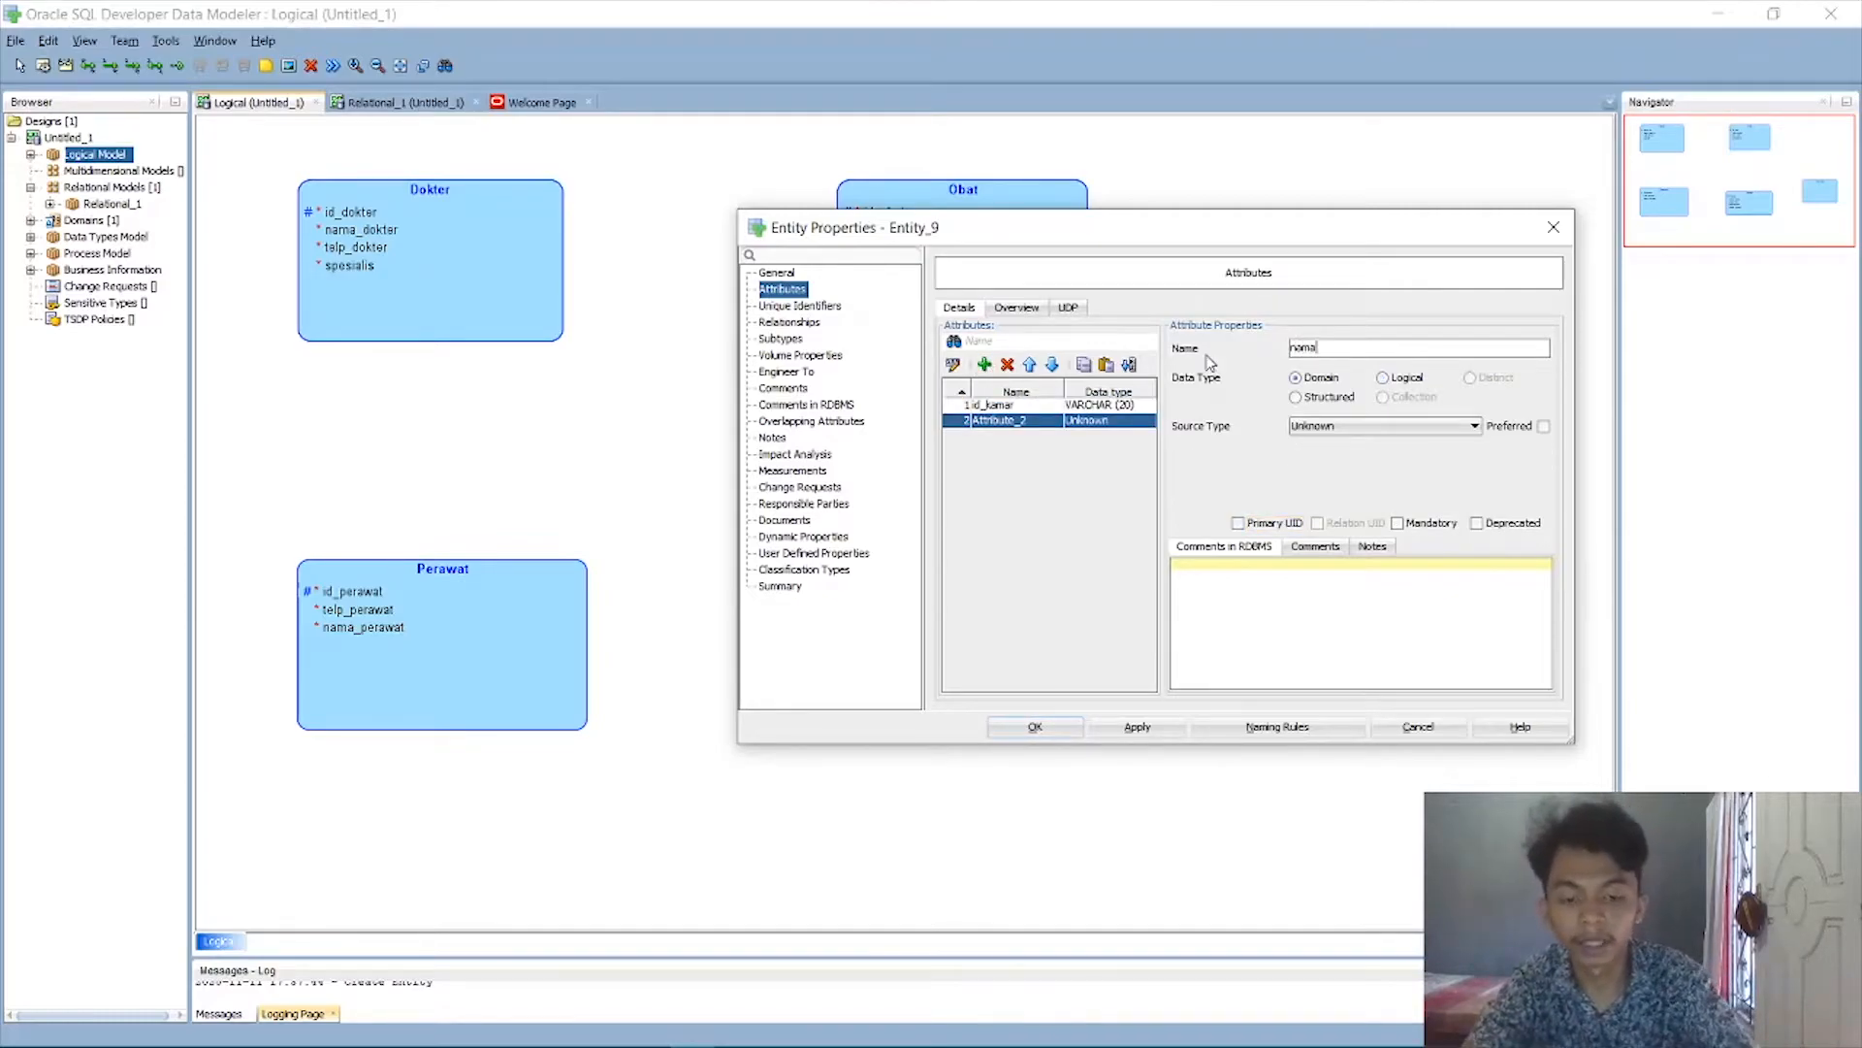
pyautogui.write('_kamar')
pyautogui.click(1408, 379)
pyautogui.click(1396, 430)
pyautogui.press('v')
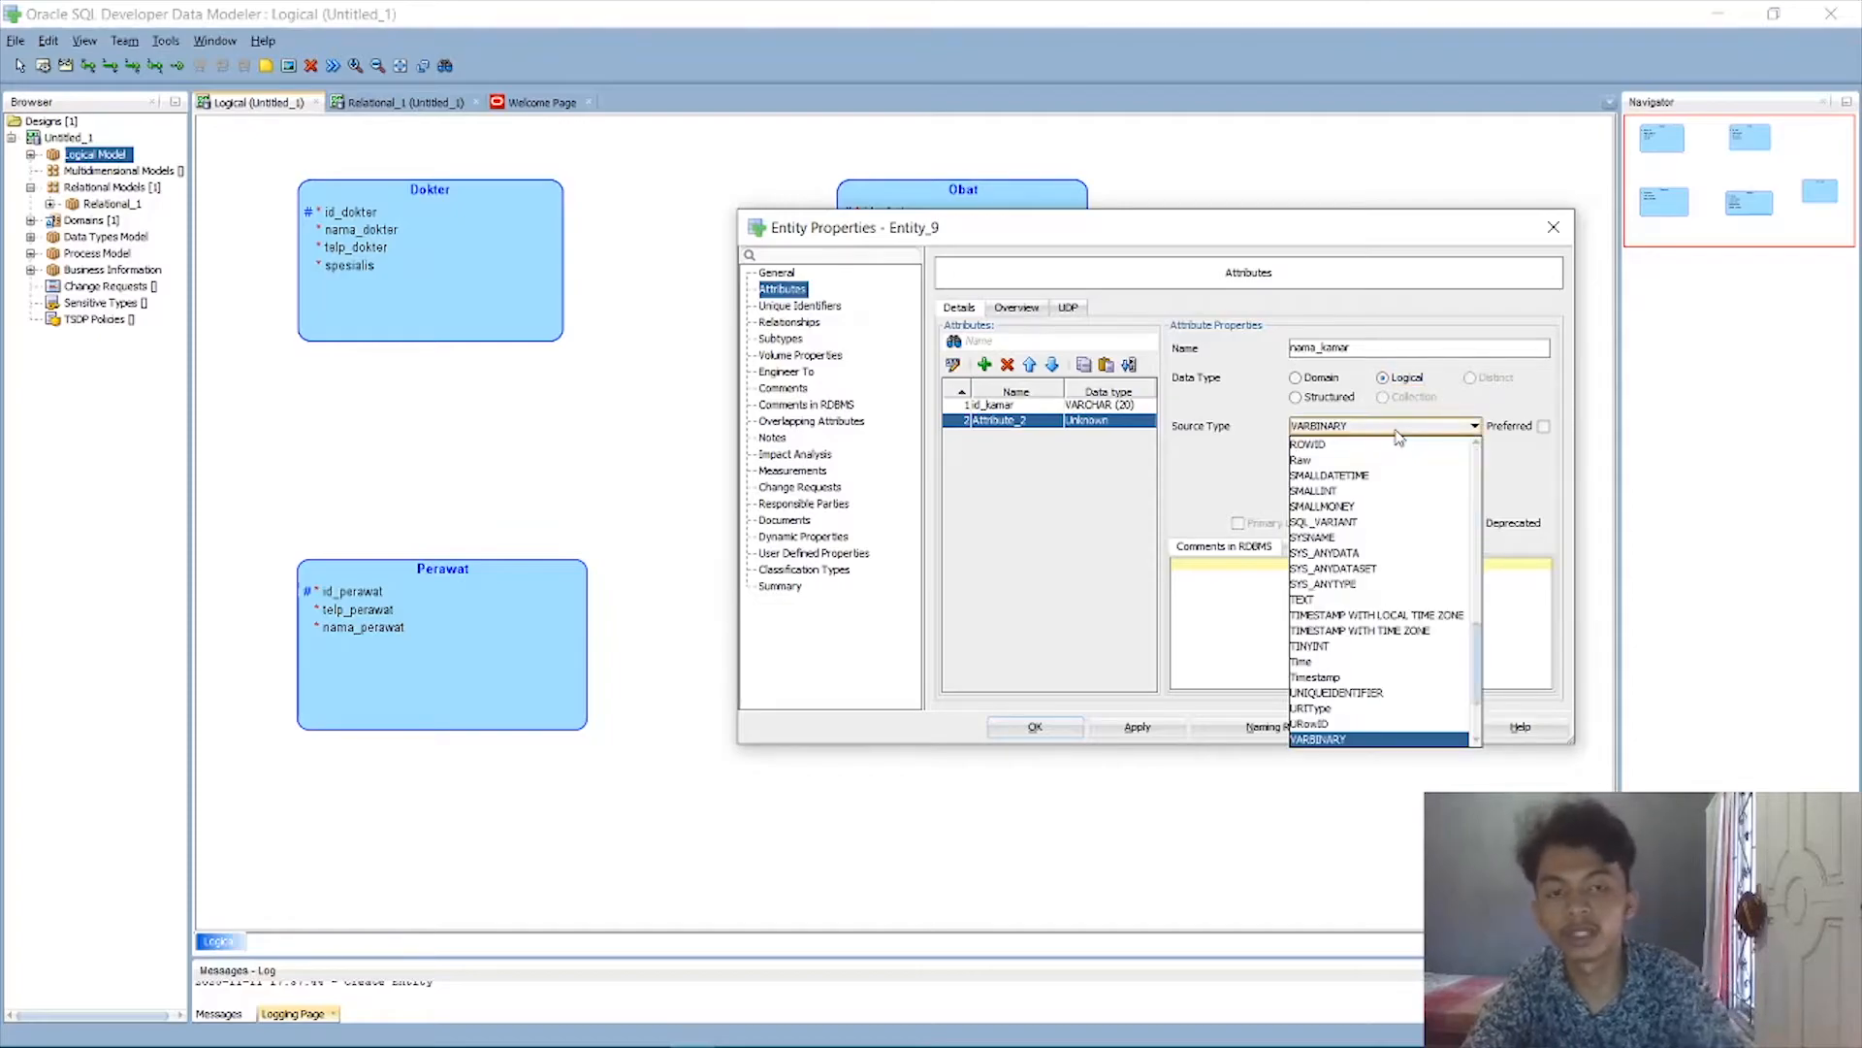
pyautogui.press('v')
pyautogui.press('Return')
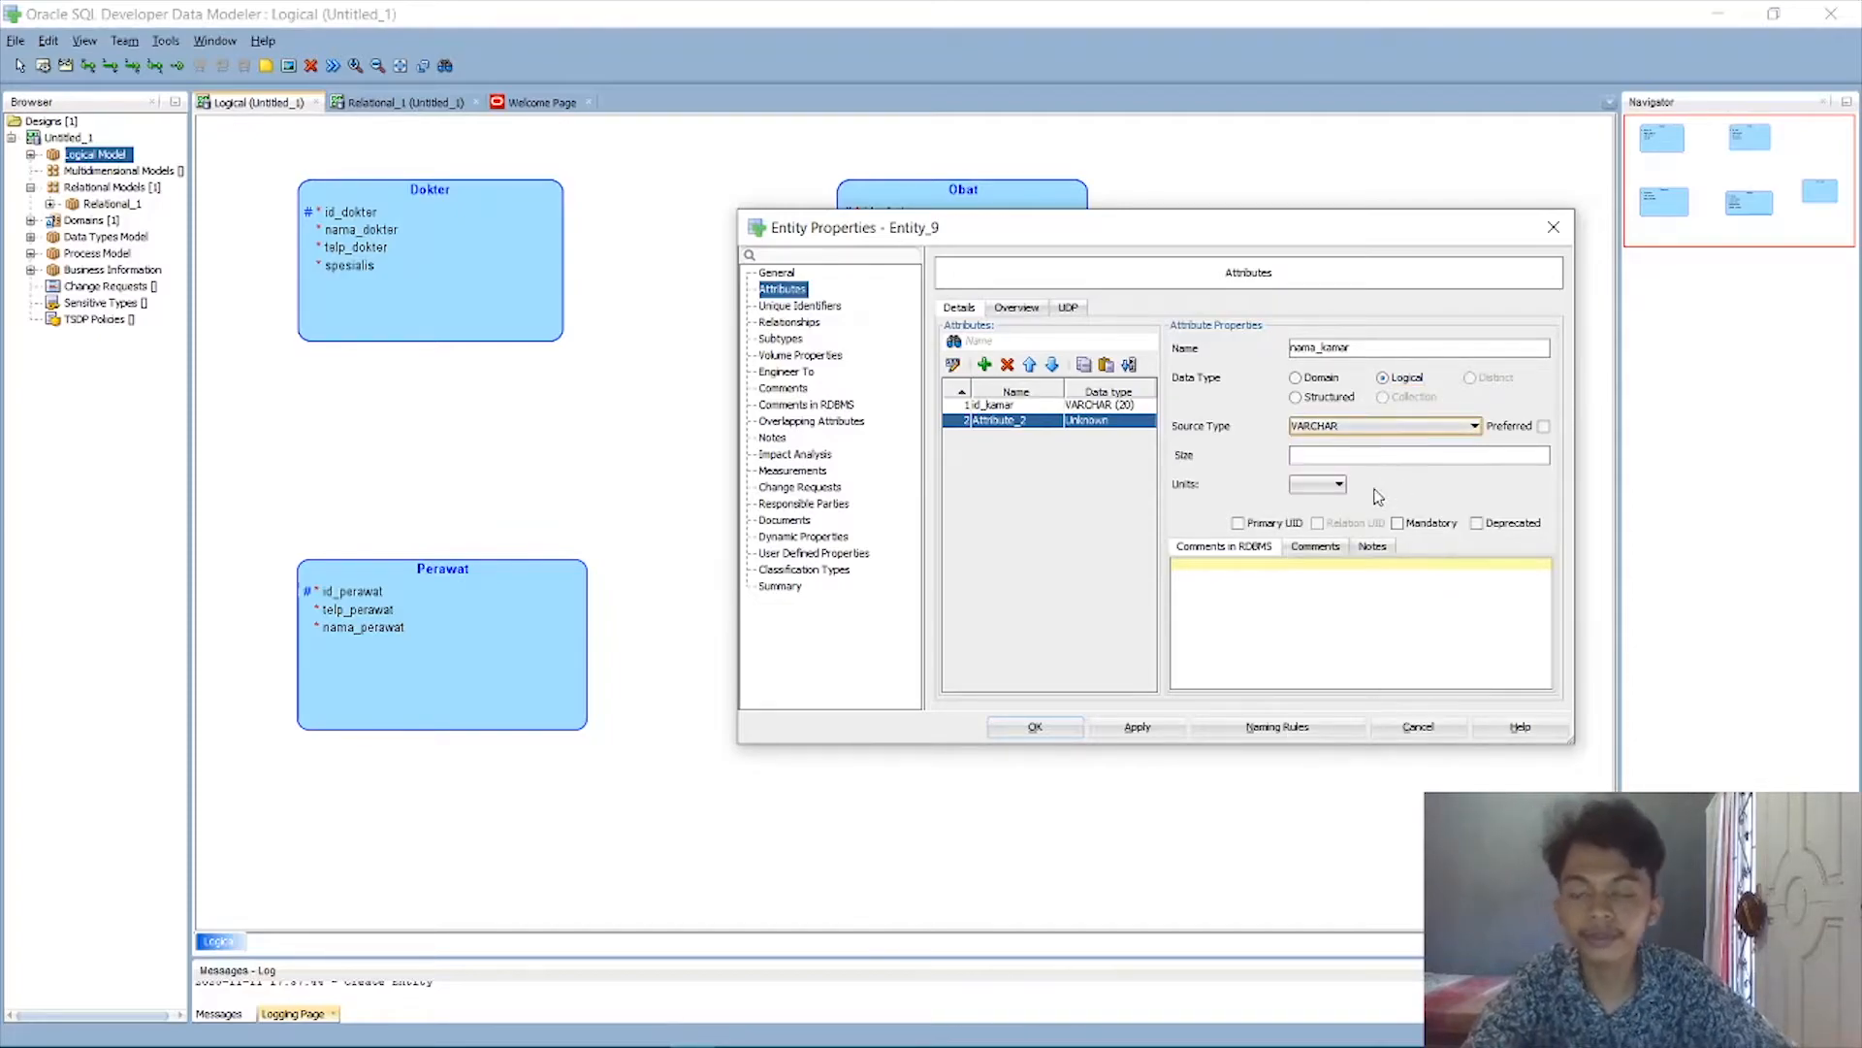
pyautogui.click(1366, 454)
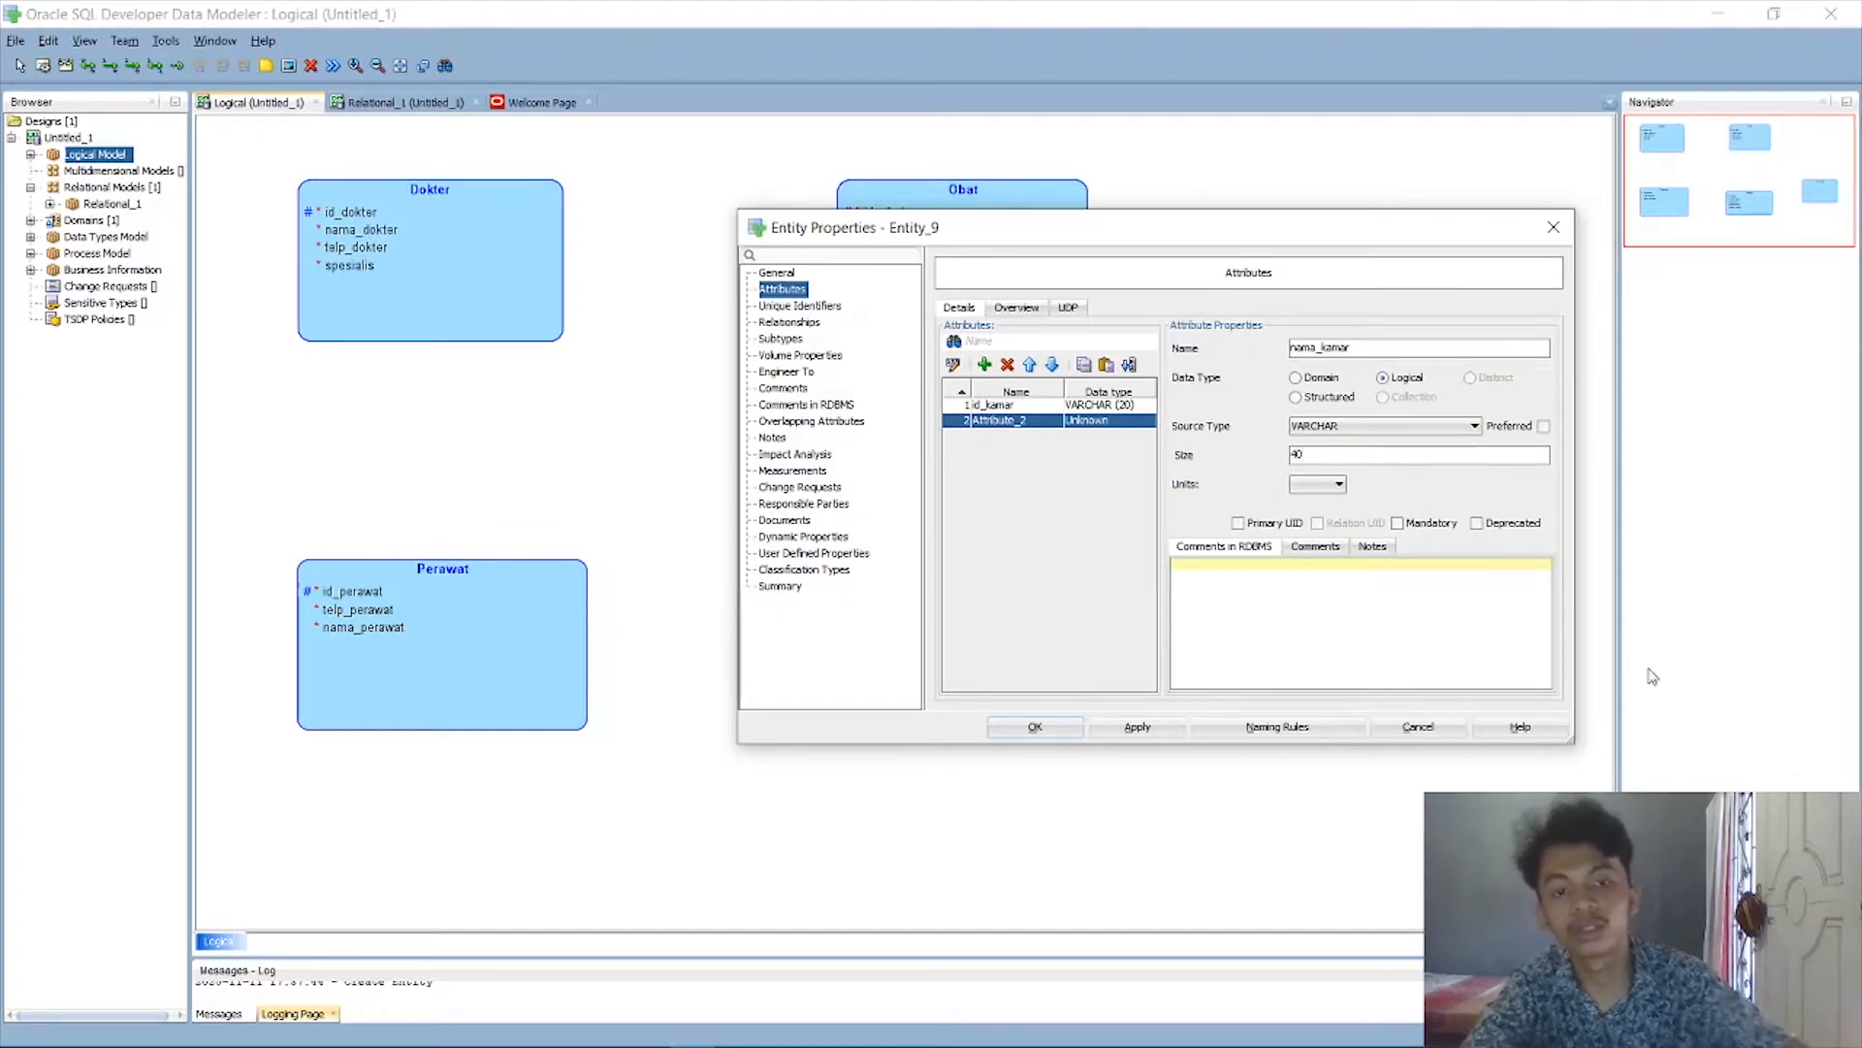
pyautogui.click(1398, 523)
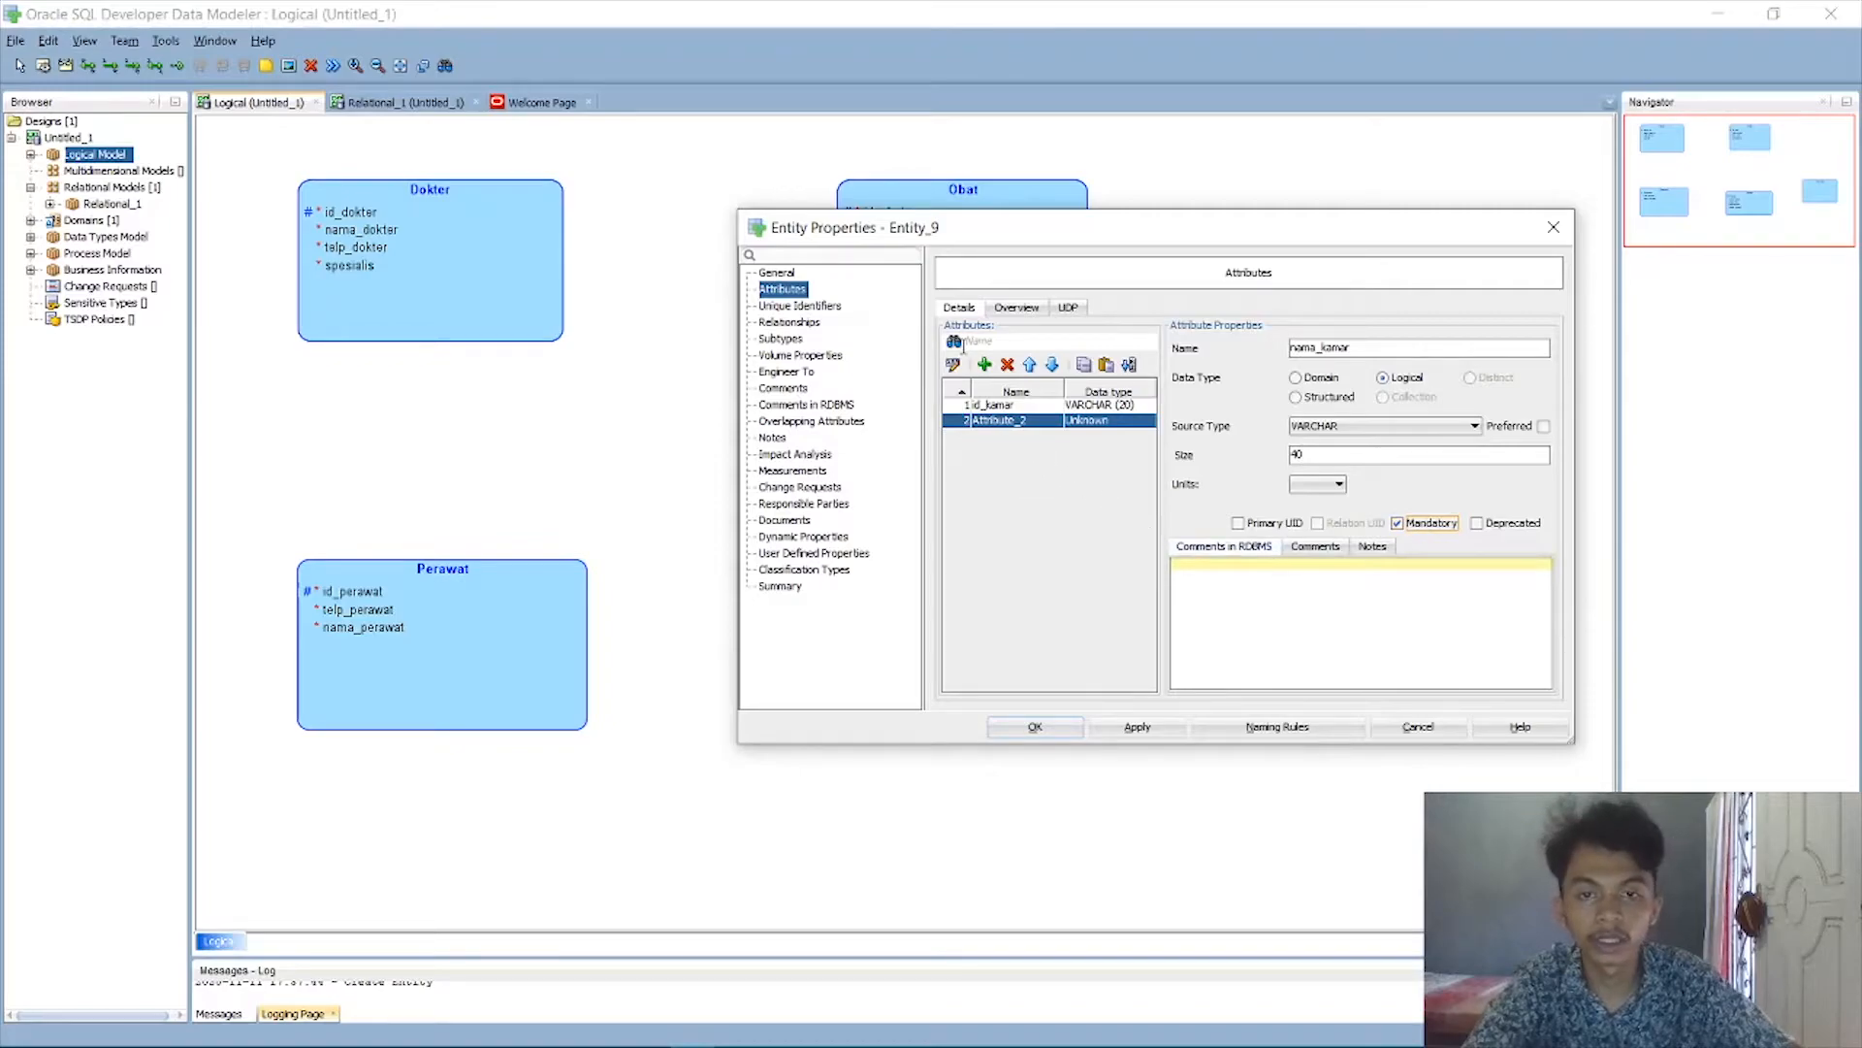
# Add the mandatory attribute jensi_kamar to Kamar with logical type VARCHAR and size 40.
pyautogui.click(984, 364)
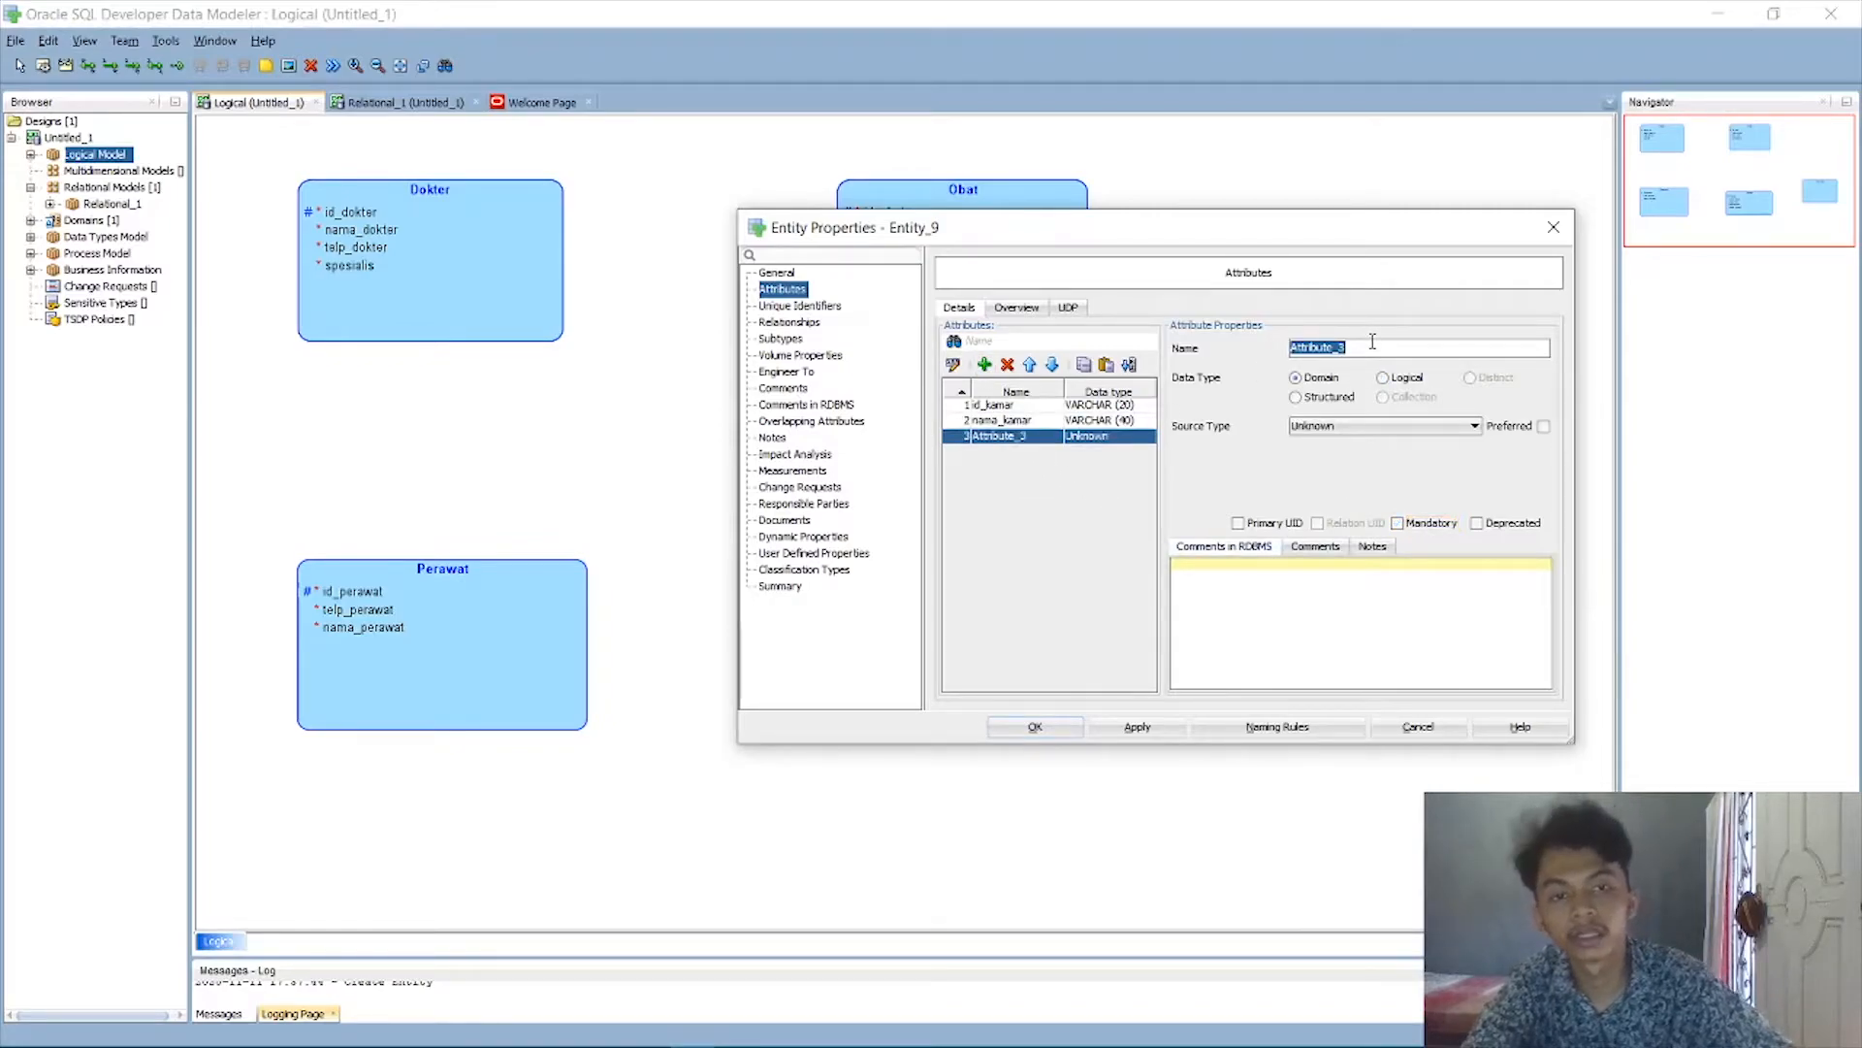
pyautogui.write('jenis_ka')
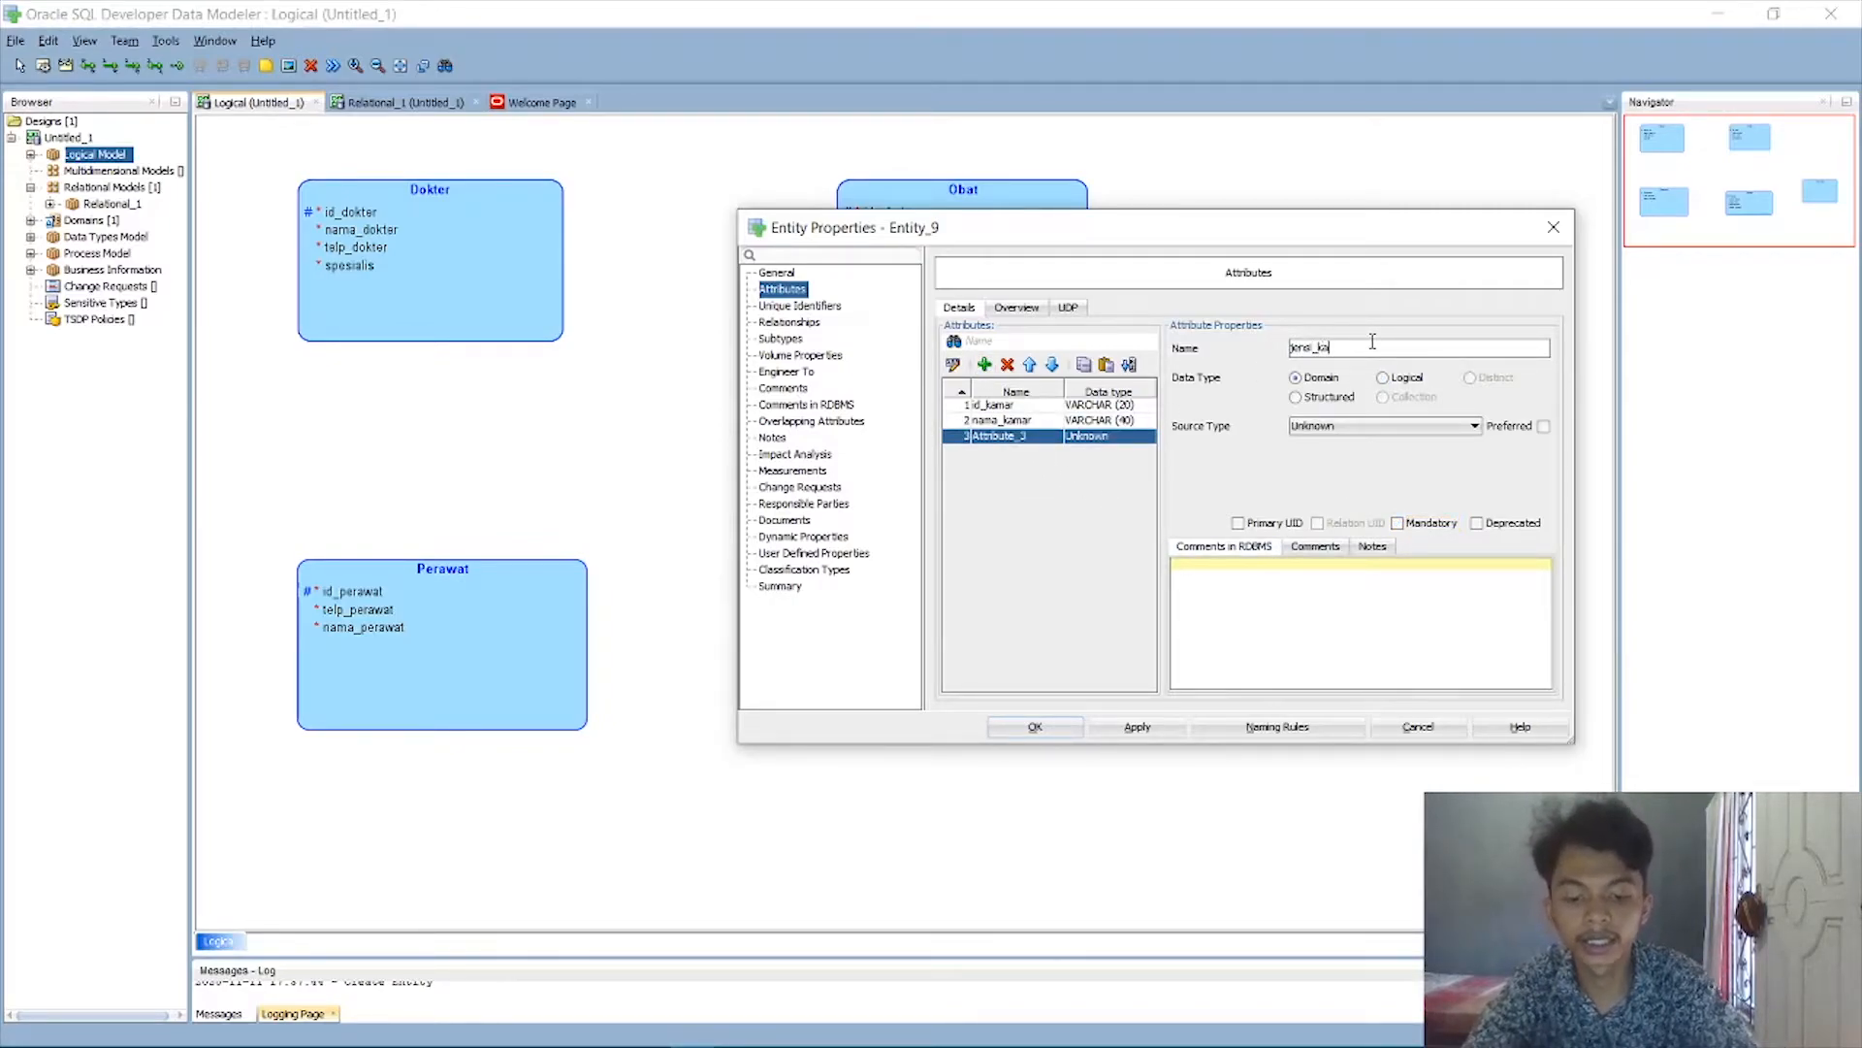
pyautogui.click(1400, 377)
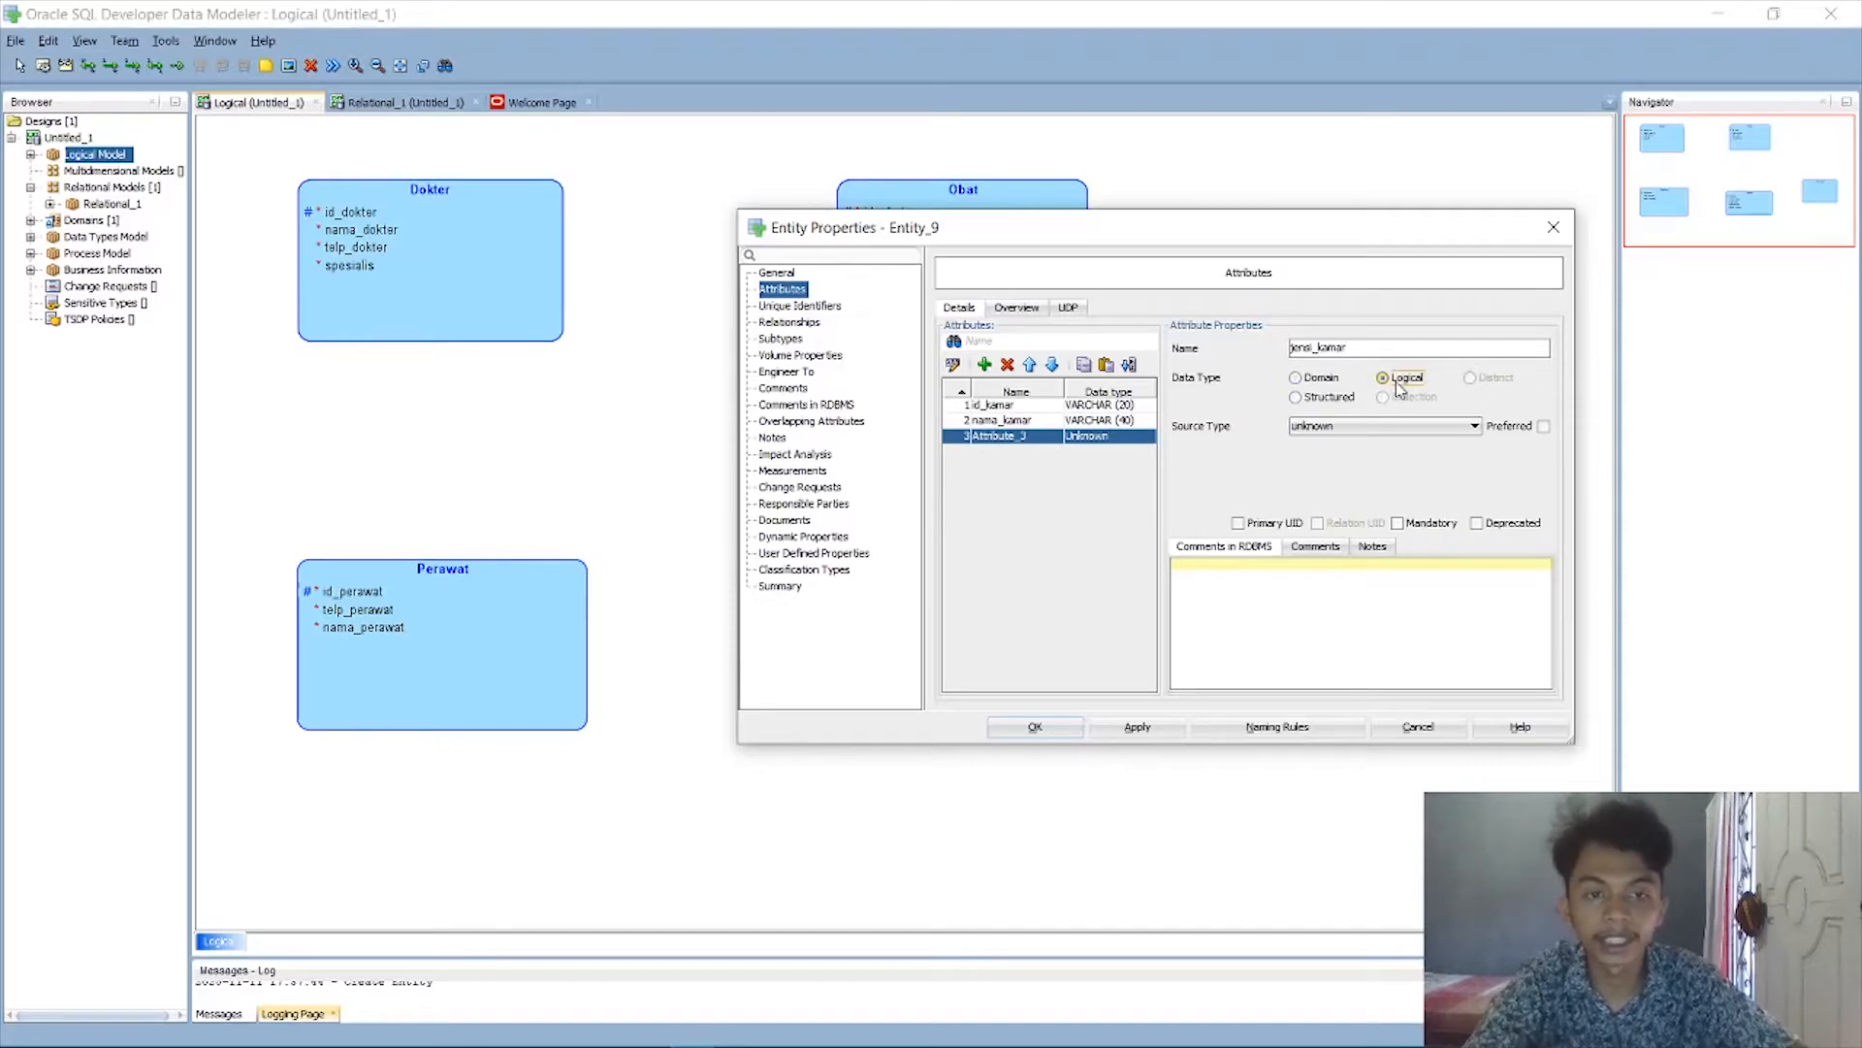
pyautogui.click(1394, 428)
pyautogui.press('v')
pyautogui.press('v')
pyautogui.click(1394, 428)
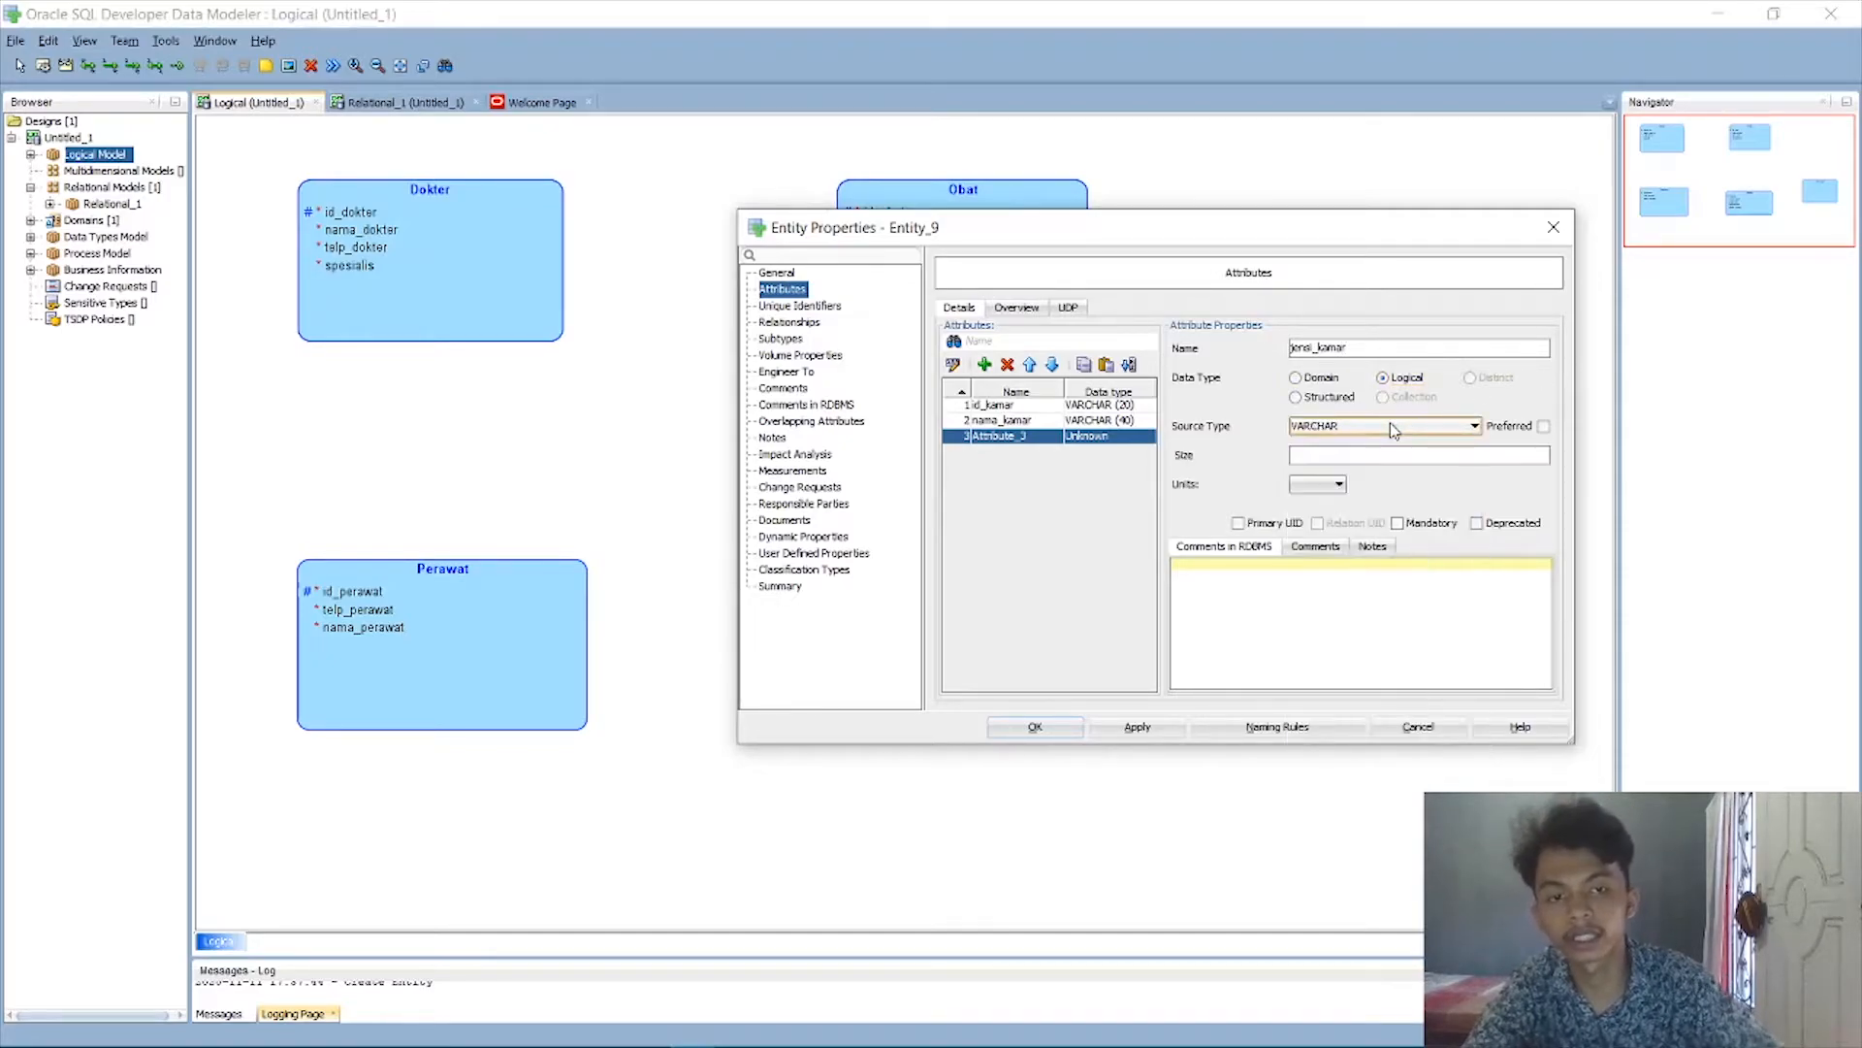
pyautogui.click(1393, 454)
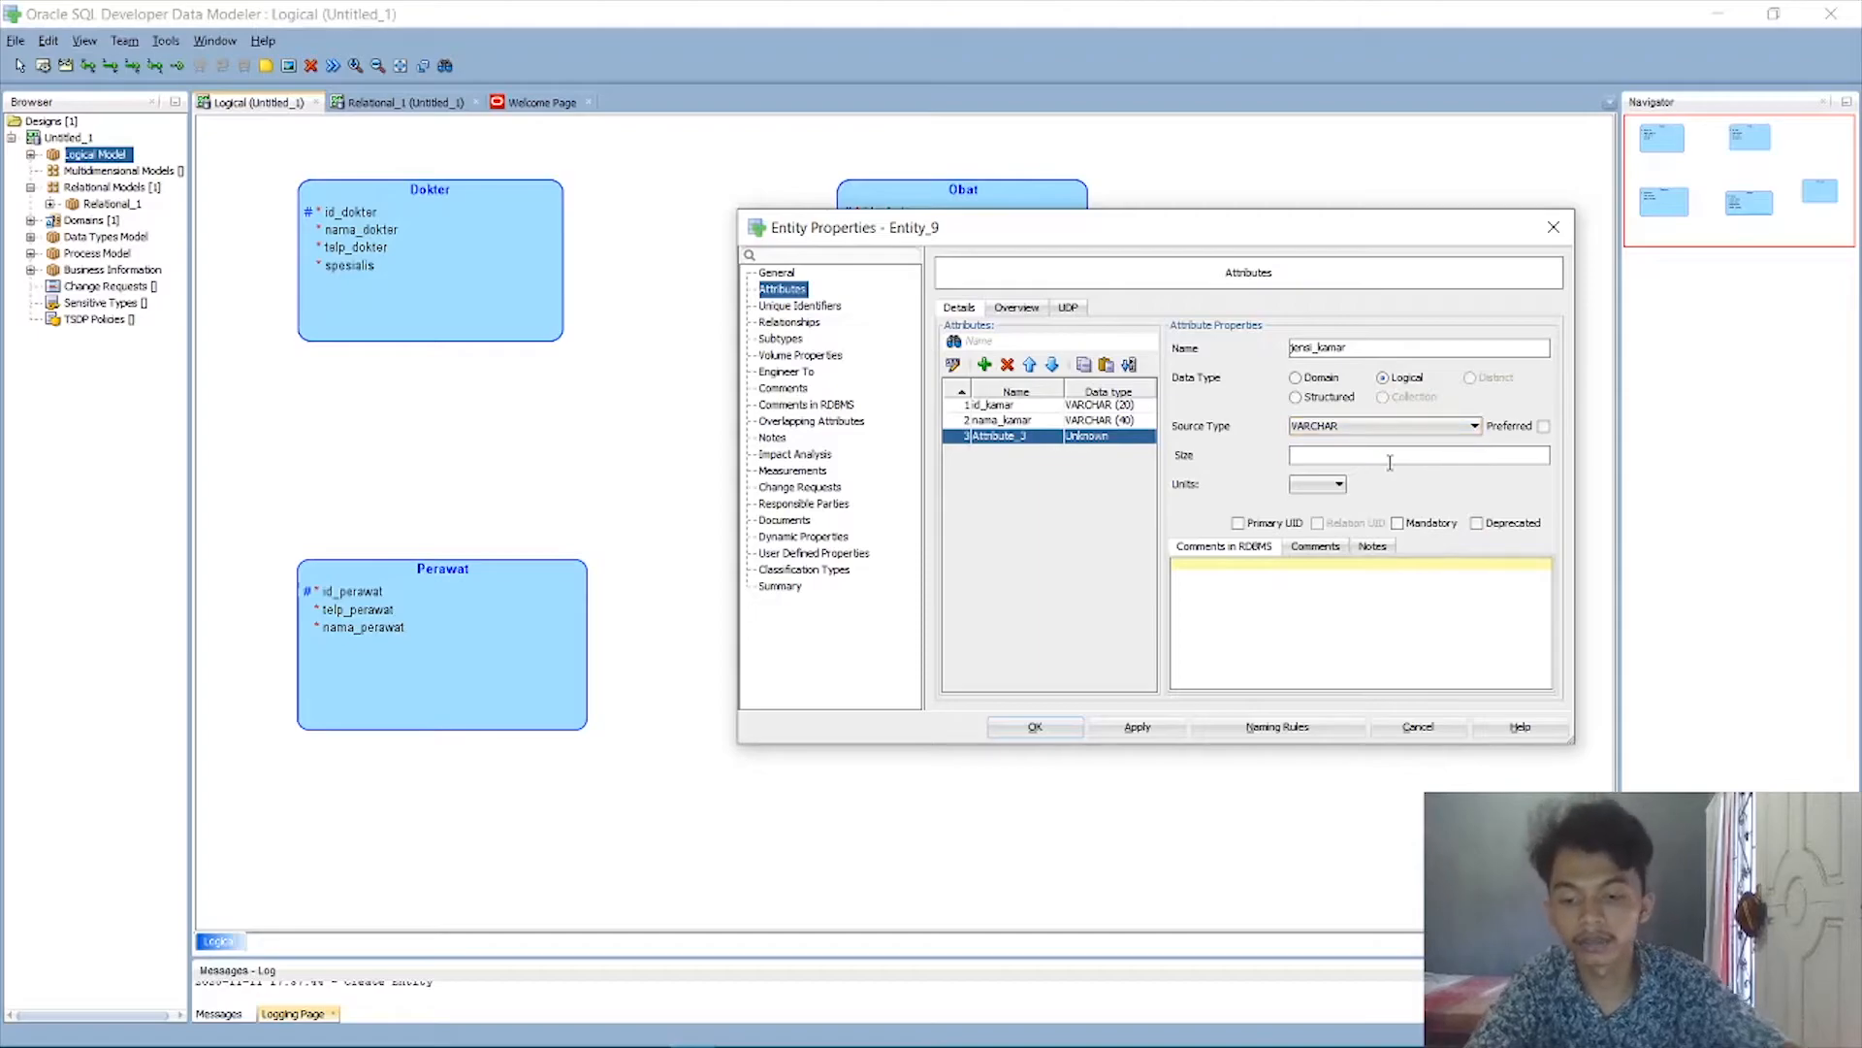
pyautogui.click(1399, 523)
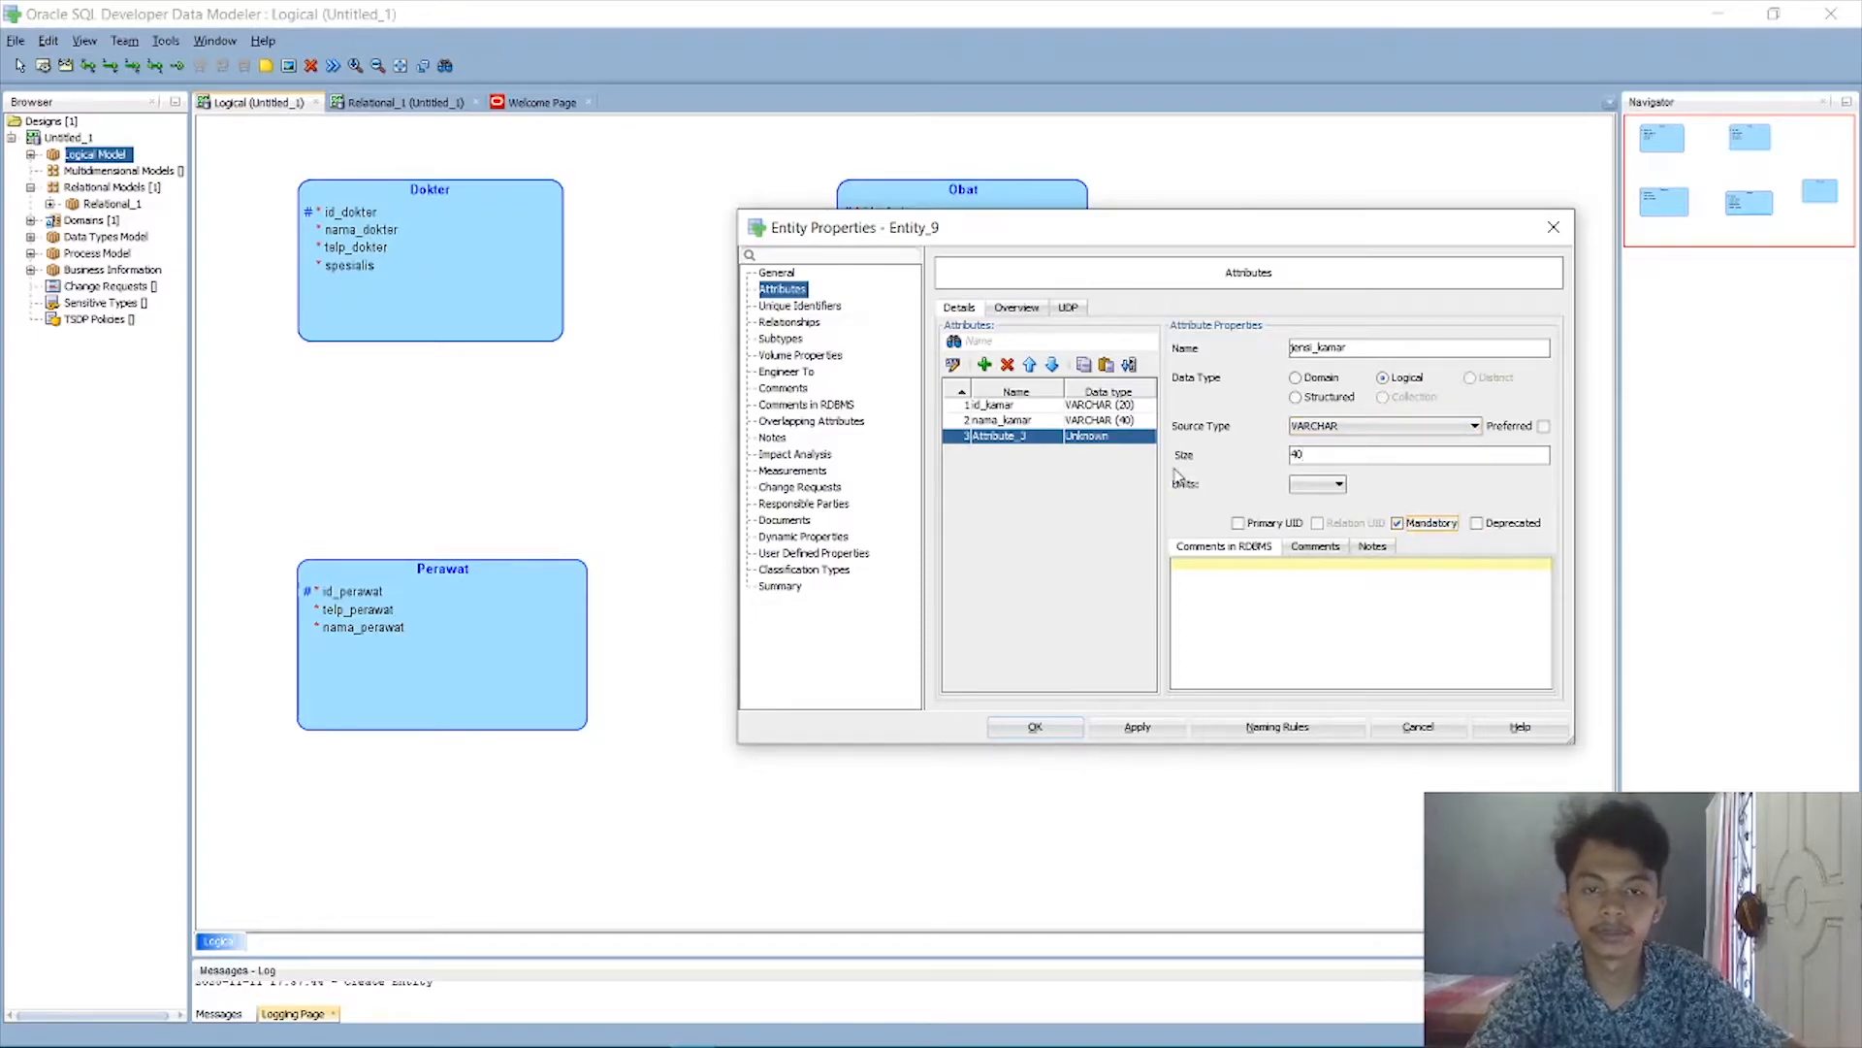
# Add the mandatory attribute nomor_kamar to Kamar with logical type VARCHAR and size 10, and save the entity properties.
pyautogui.click(985, 365)
pyautogui.write('nomor_kamar')
pyautogui.click(1383, 377)
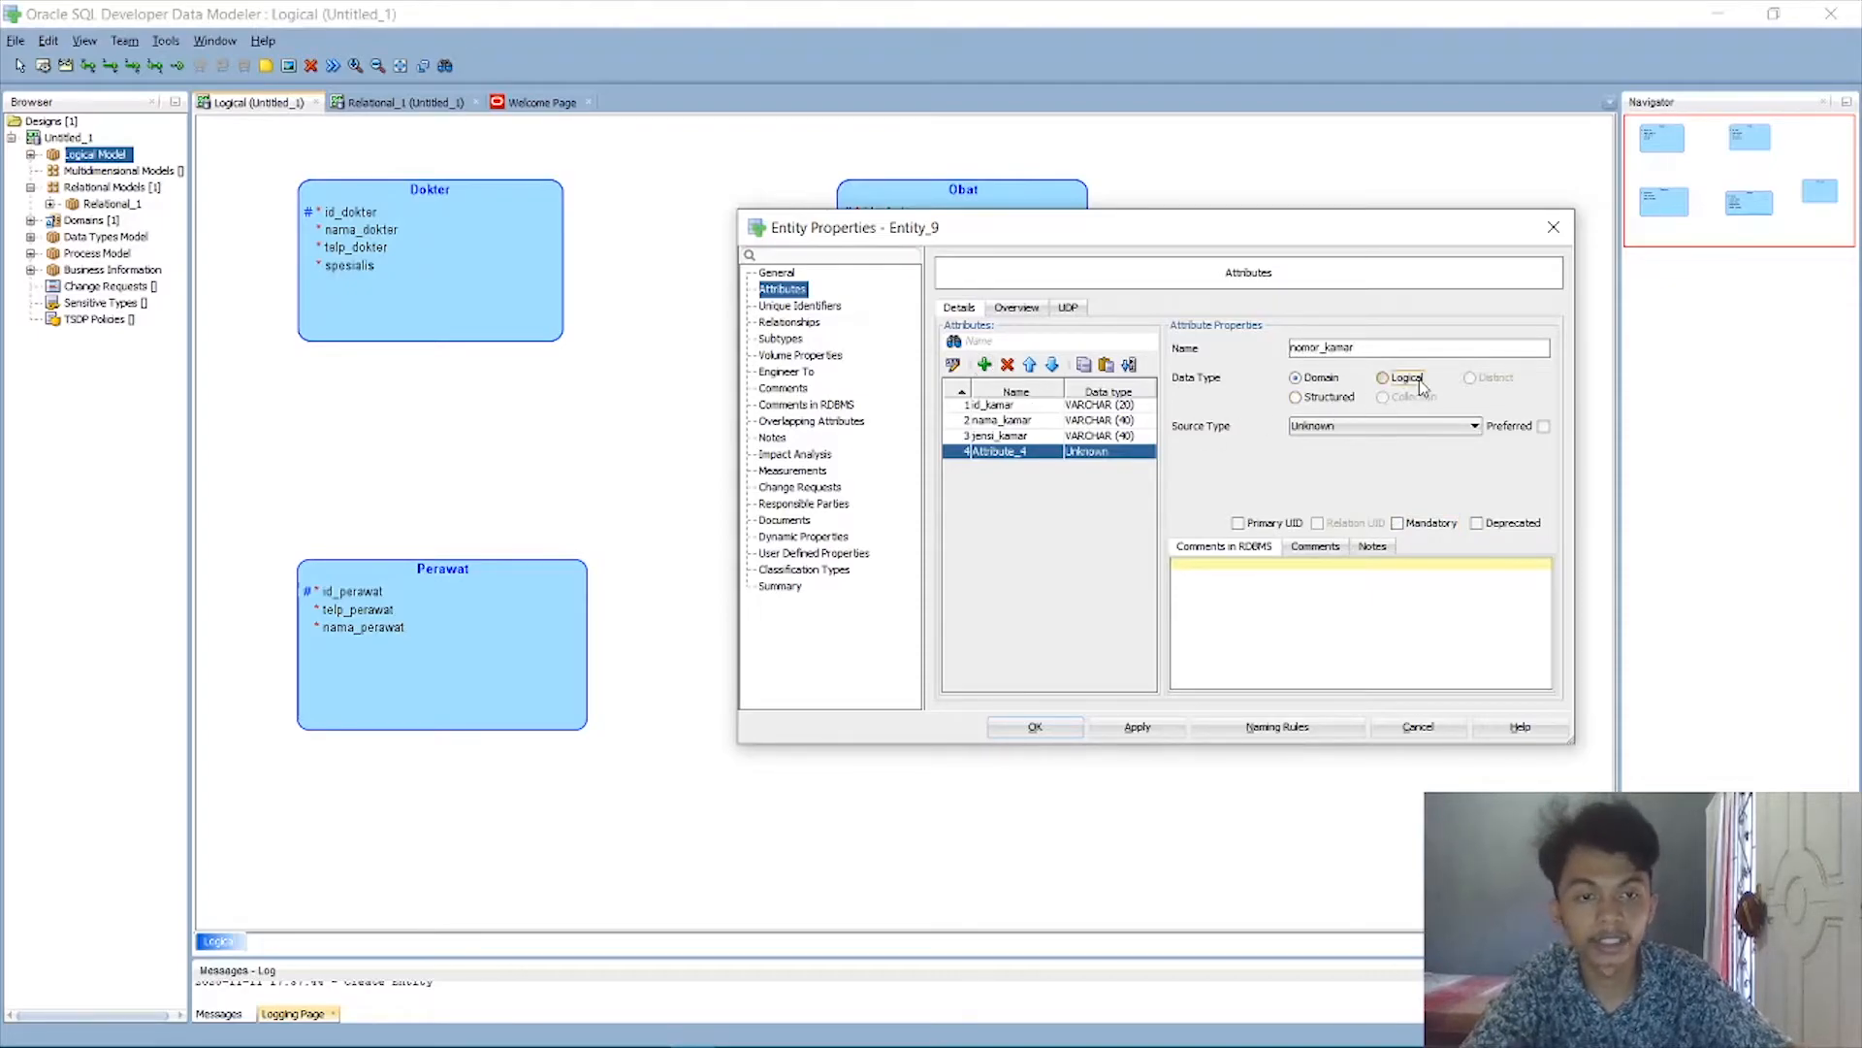
pyautogui.click(1393, 427)
pyautogui.press('v')
pyautogui.press('v')
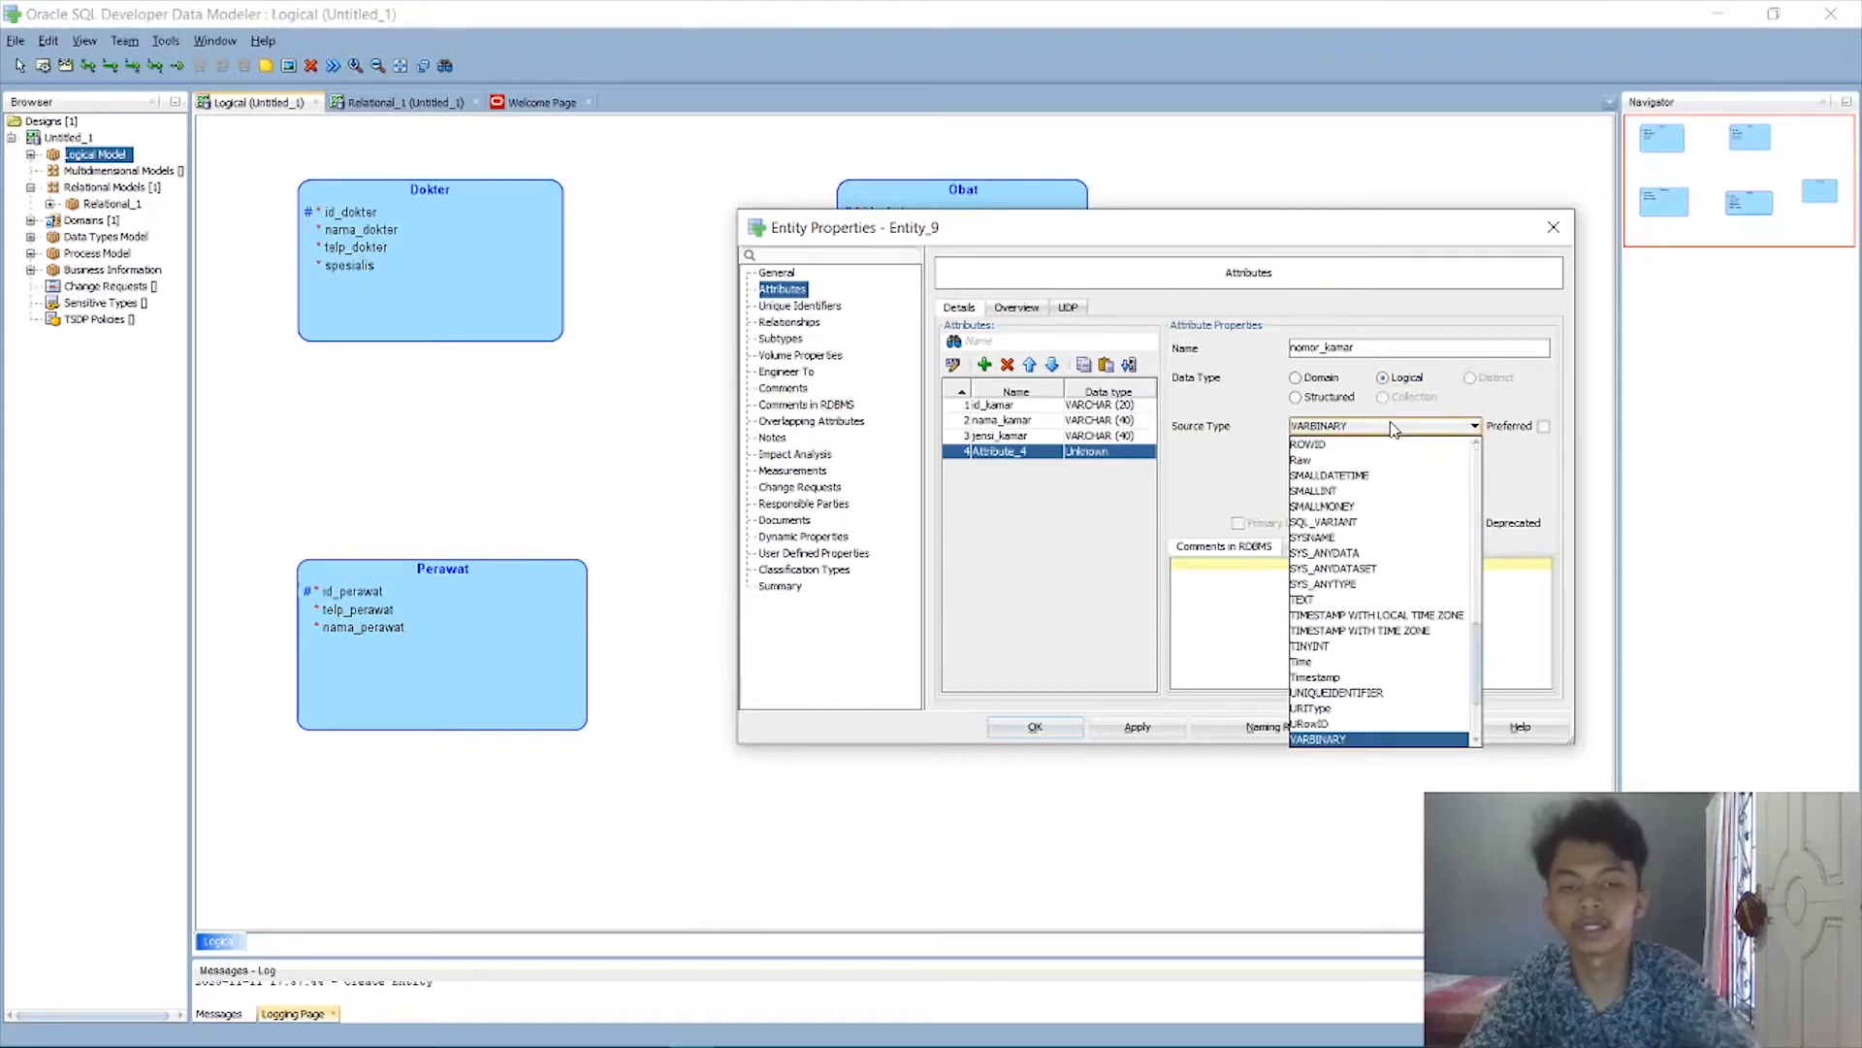
pyautogui.press('Return')
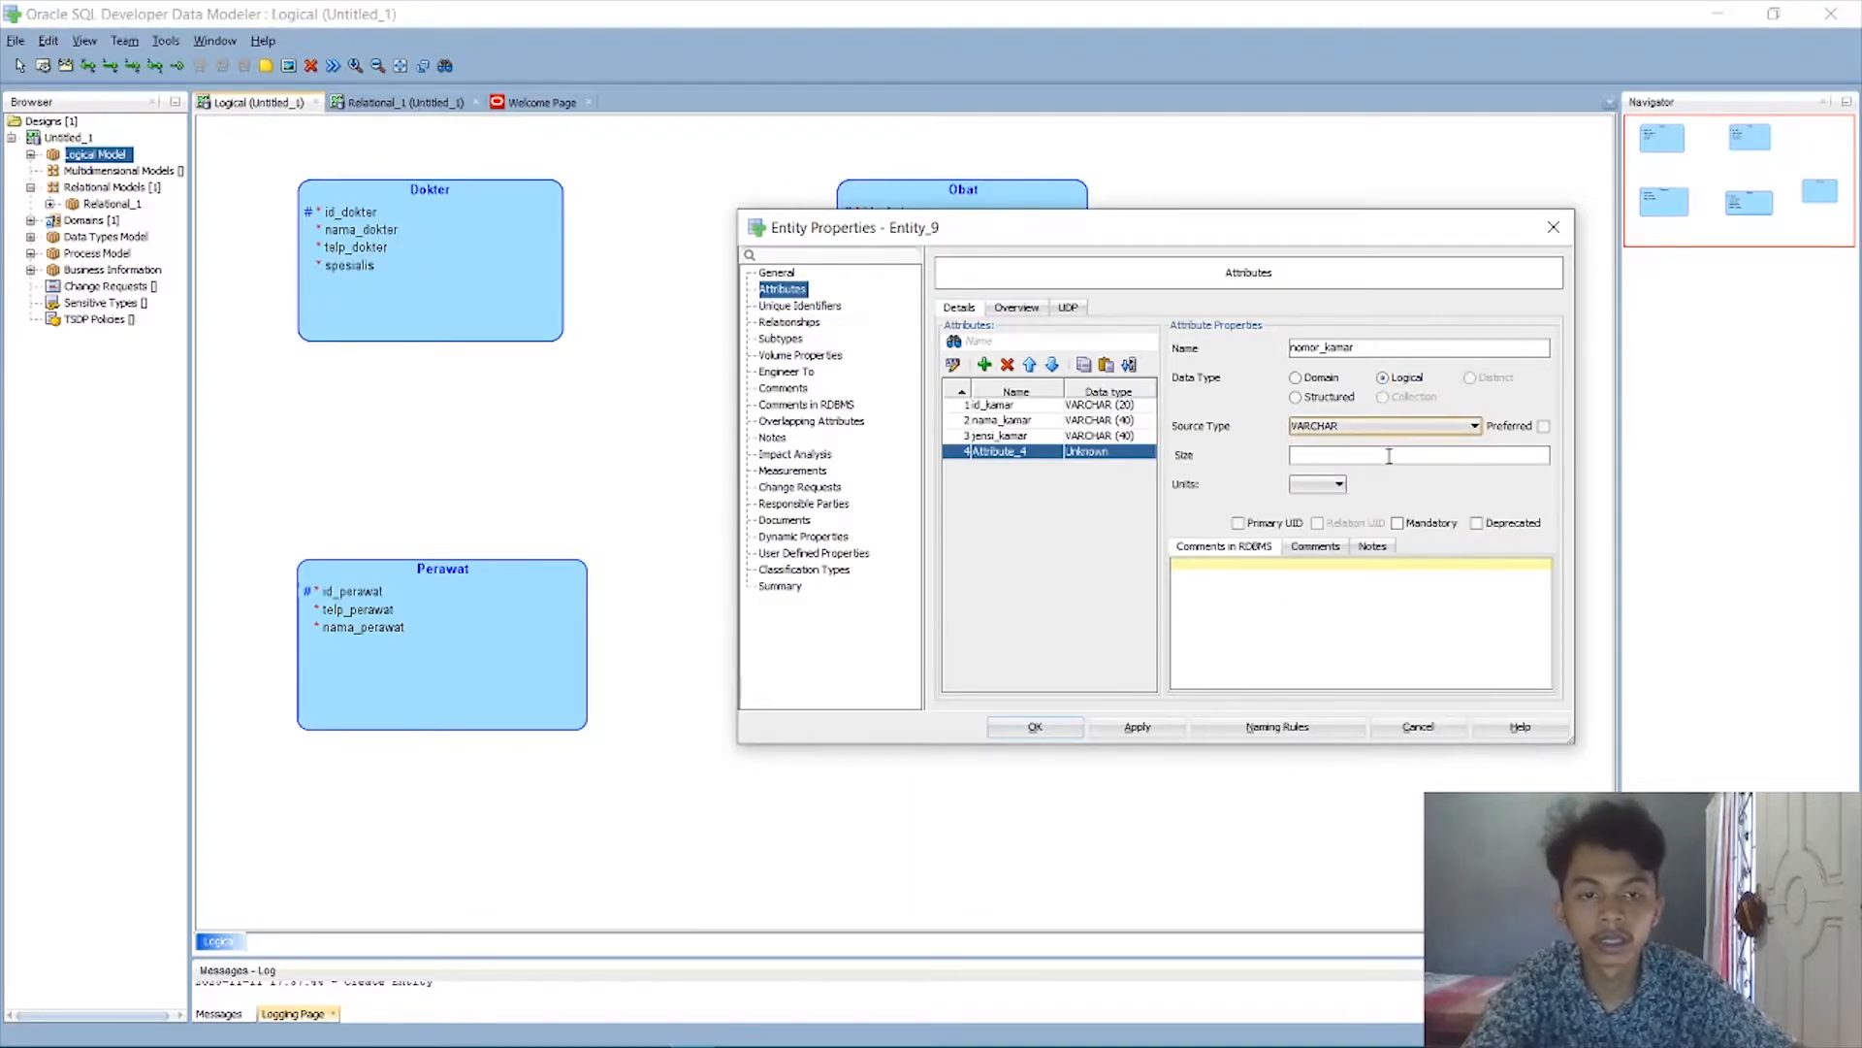
pyautogui.click(1394, 456)
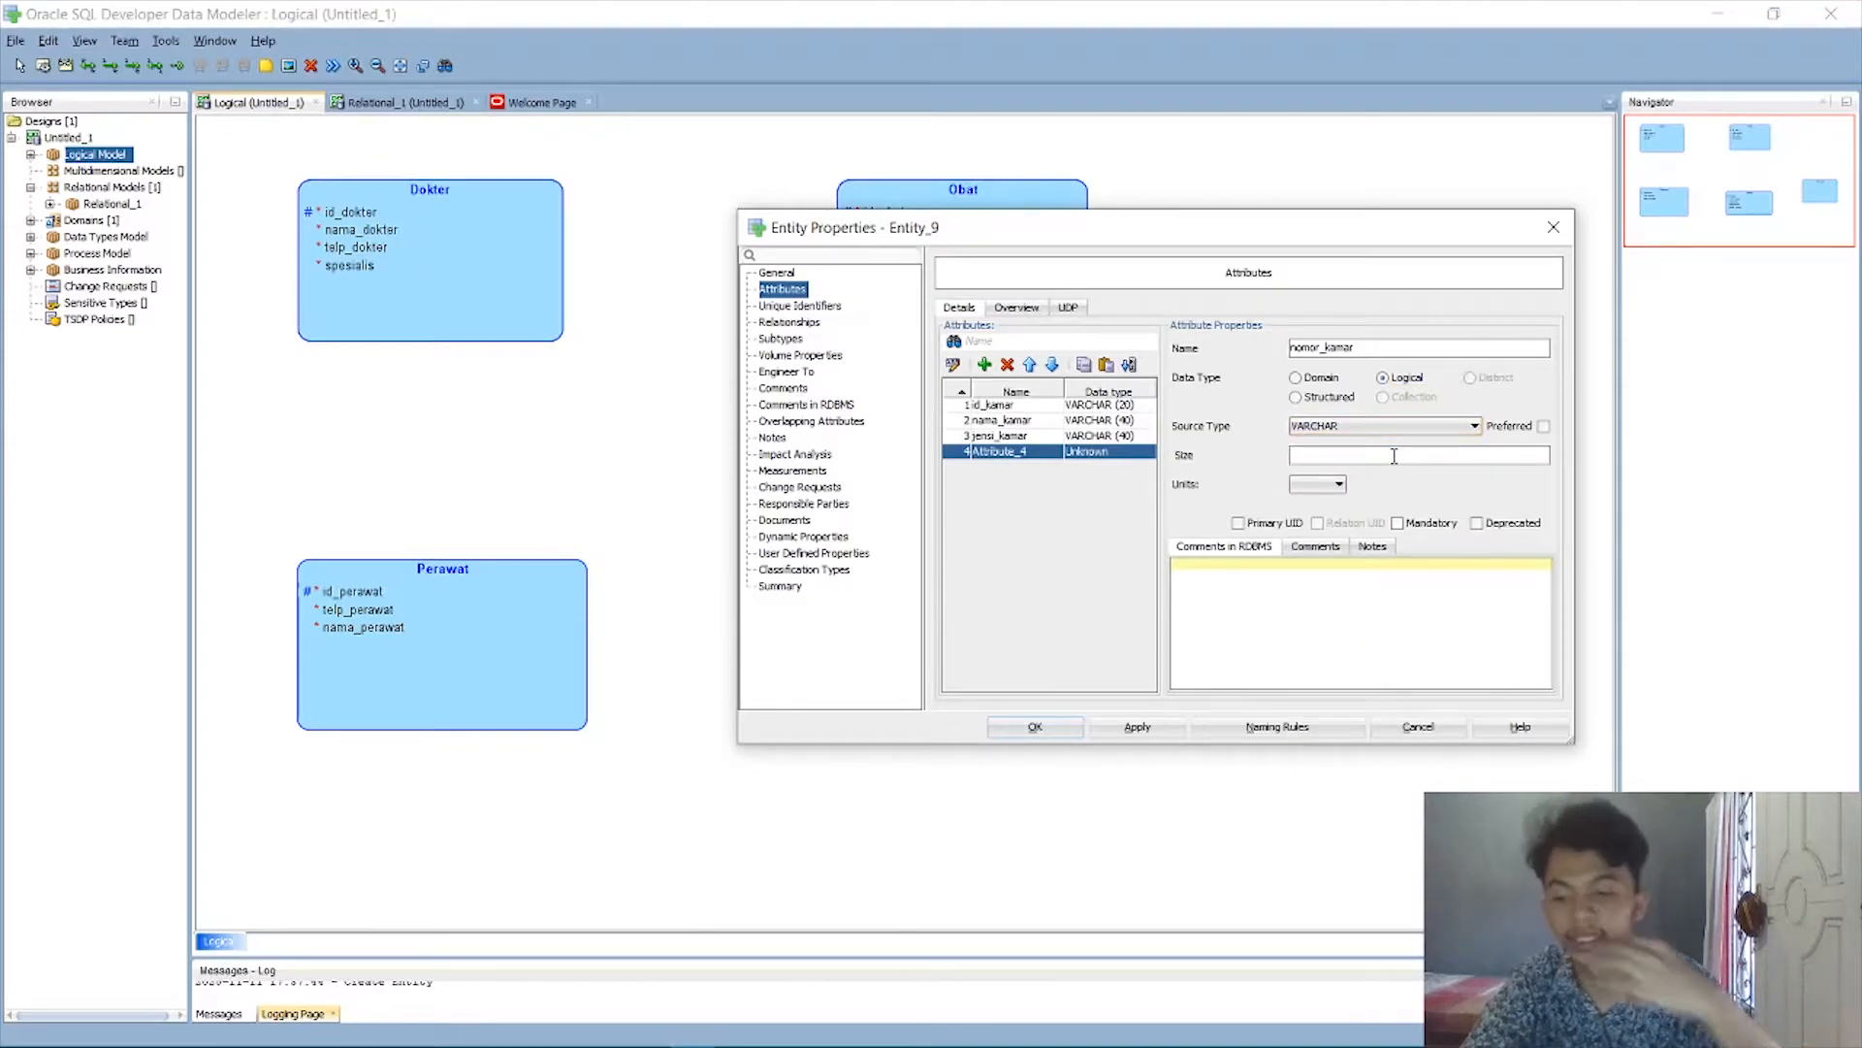
pyautogui.write('10')
pyautogui.click(1397, 523)
pyautogui.click(1137, 727)
pyautogui.click(1034, 735)
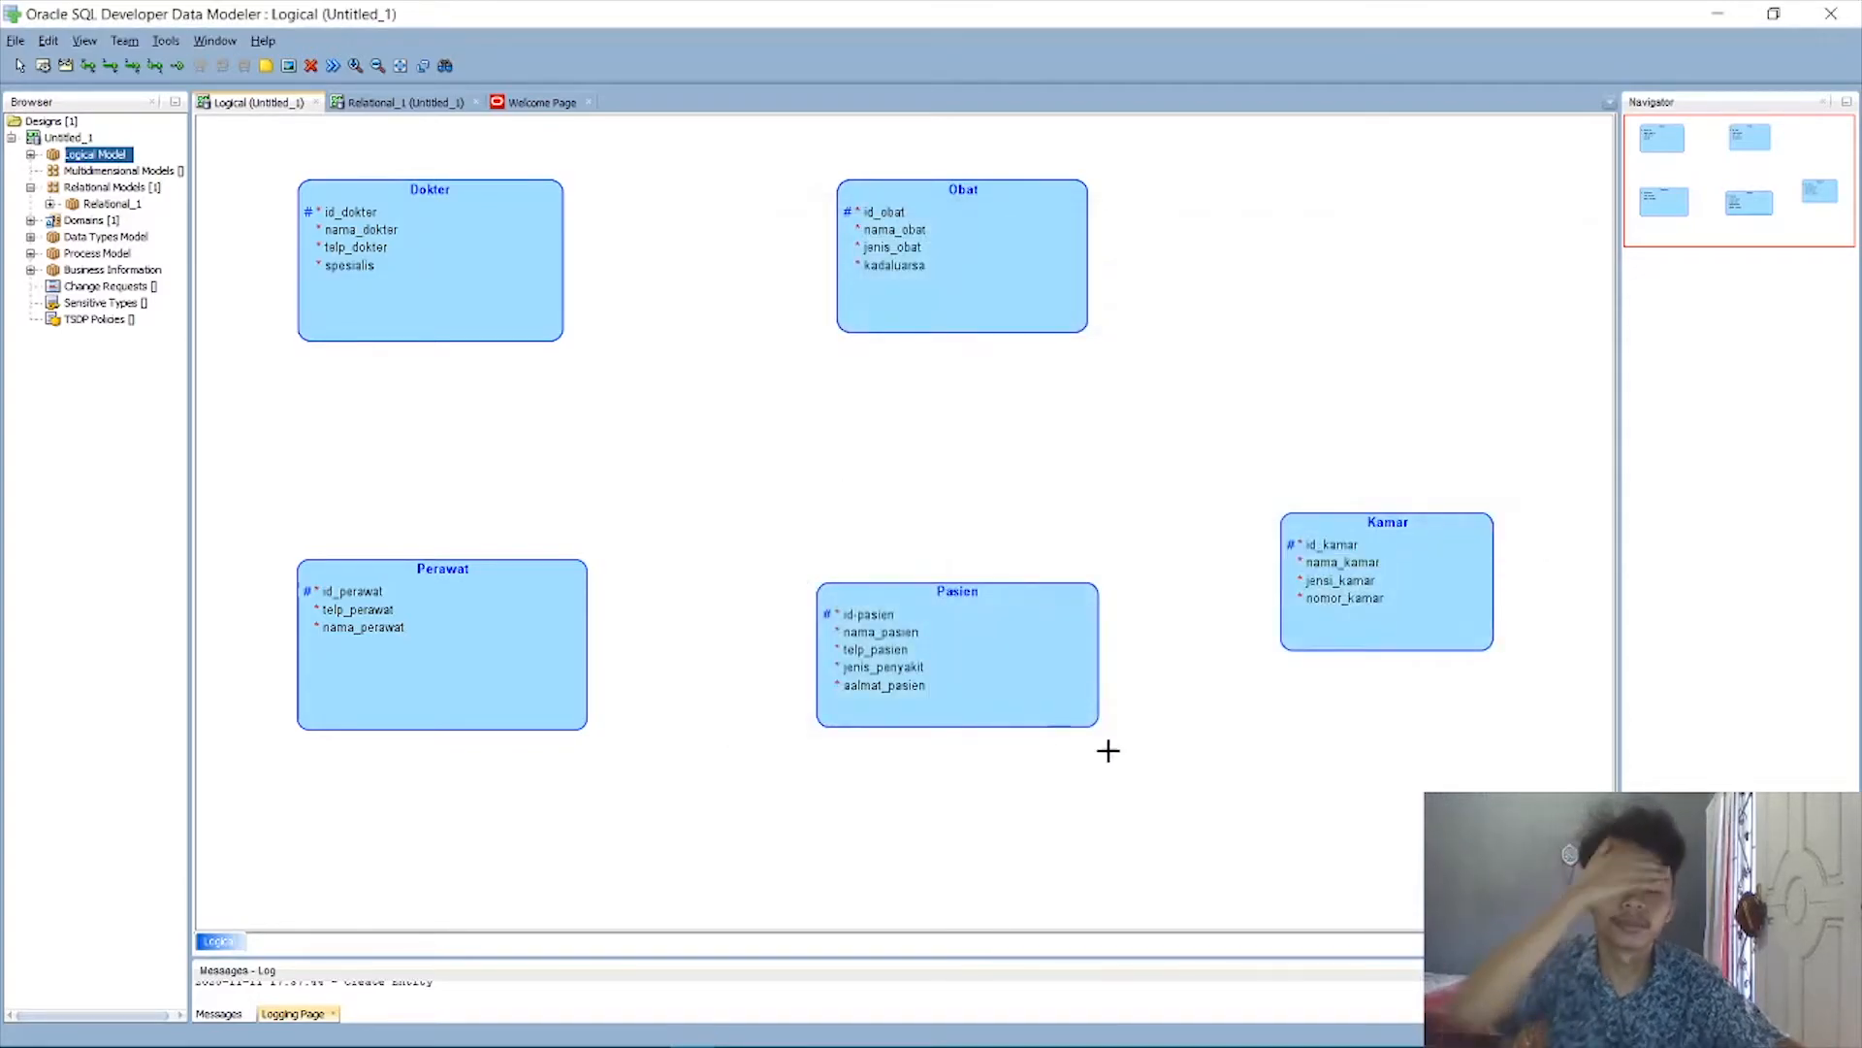
# Shift the Pasien entity closer to Perawat and resize the Kamar entity box.
pyautogui.click(1014, 612)
pyautogui.moveTo(1015, 611); pyautogui.dragTo(949, 586)
pyautogui.click(1418, 595)
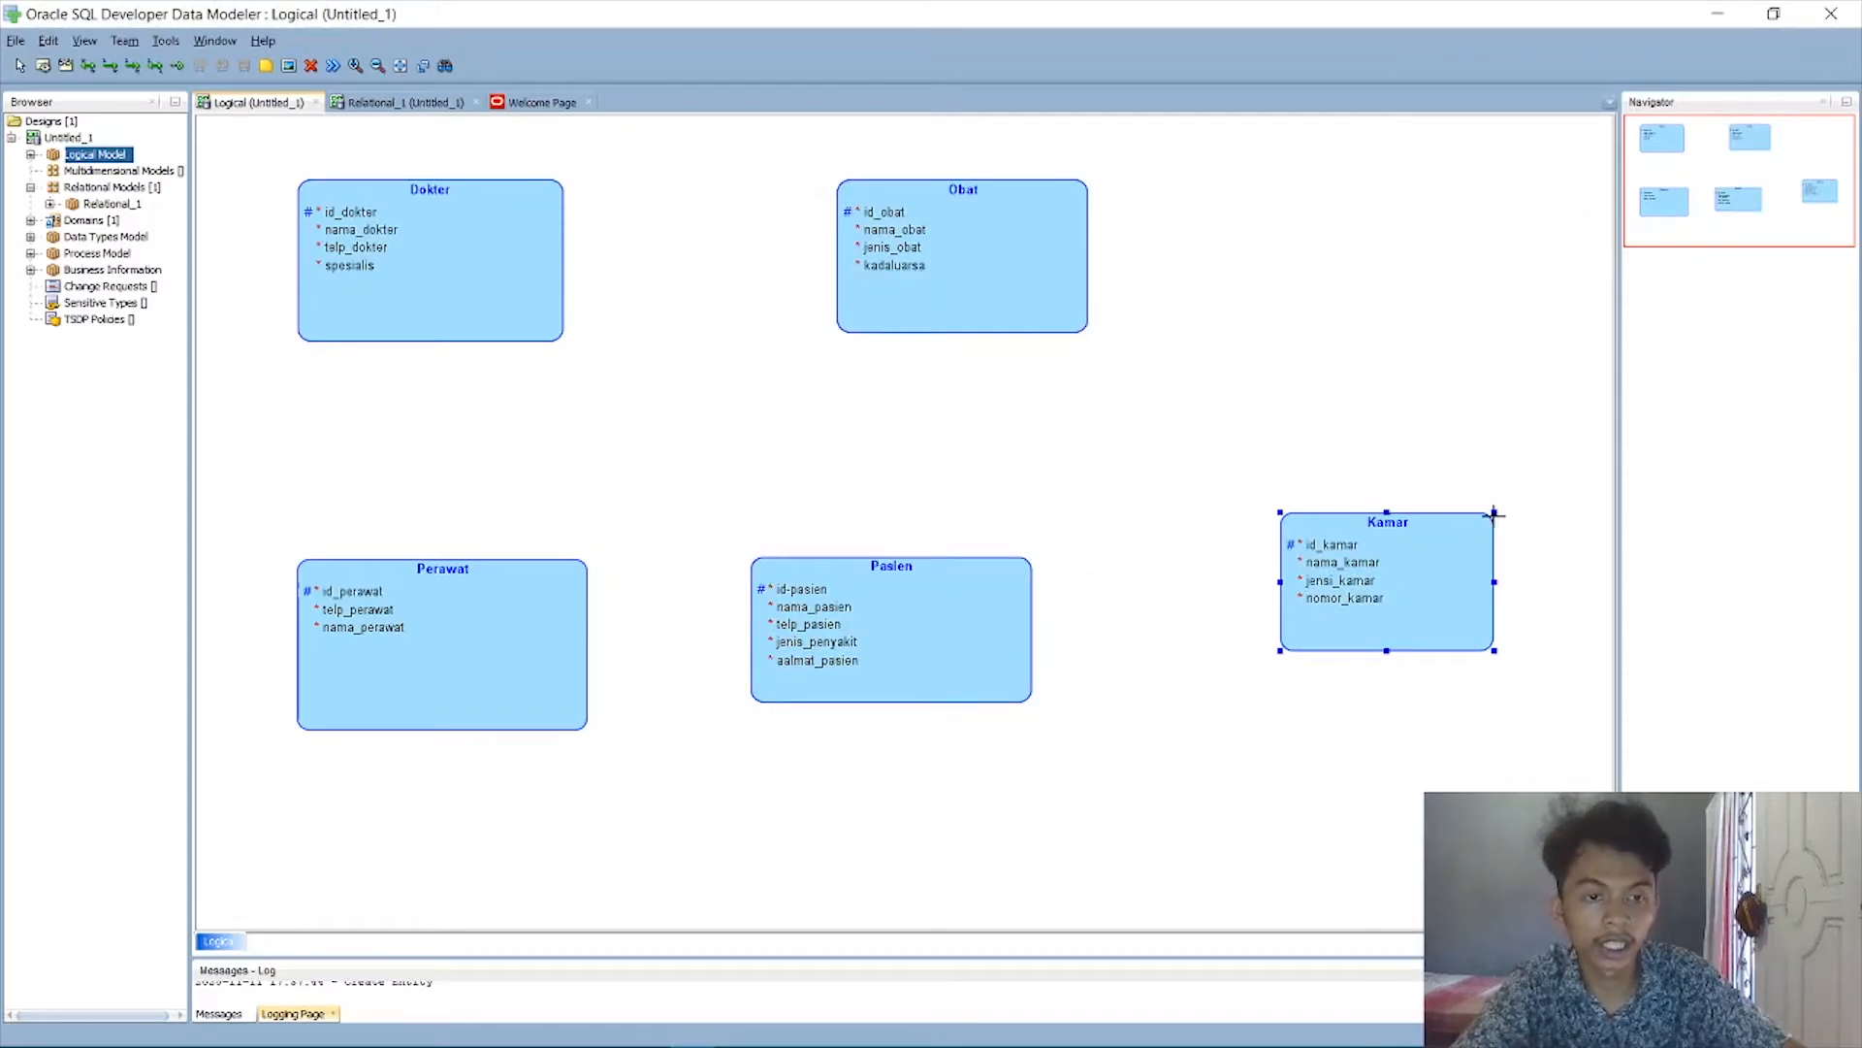
pyautogui.moveTo(1494, 511); pyautogui.dragTo(1400, 598)
# Move Obat closer to Dokter and arrange Perawat, Pasien and Kamar in a row beneath them.
pyautogui.click(1119, 420)
pyautogui.moveTo(1030, 293); pyautogui.dragTo(962, 307)
pyautogui.moveTo(960, 627); pyautogui.dragTo(976, 665)
pyautogui.moveTo(1049, 601); pyautogui.dragTo(1038, 572)
pyautogui.moveTo(1395, 572)
pyautogui.mouseDown()
pyautogui.moveTo(1417, 582)
pyautogui.moveTo(1385, 589)
pyautogui.mouseUp()
pyautogui.moveTo(531, 611)
pyautogui.mouseDown()
pyautogui.moveTo(511, 653)
pyautogui.moveTo(527, 631)
pyautogui.mouseUp()
pyautogui.moveTo(987, 649); pyautogui.dragTo(994, 657)
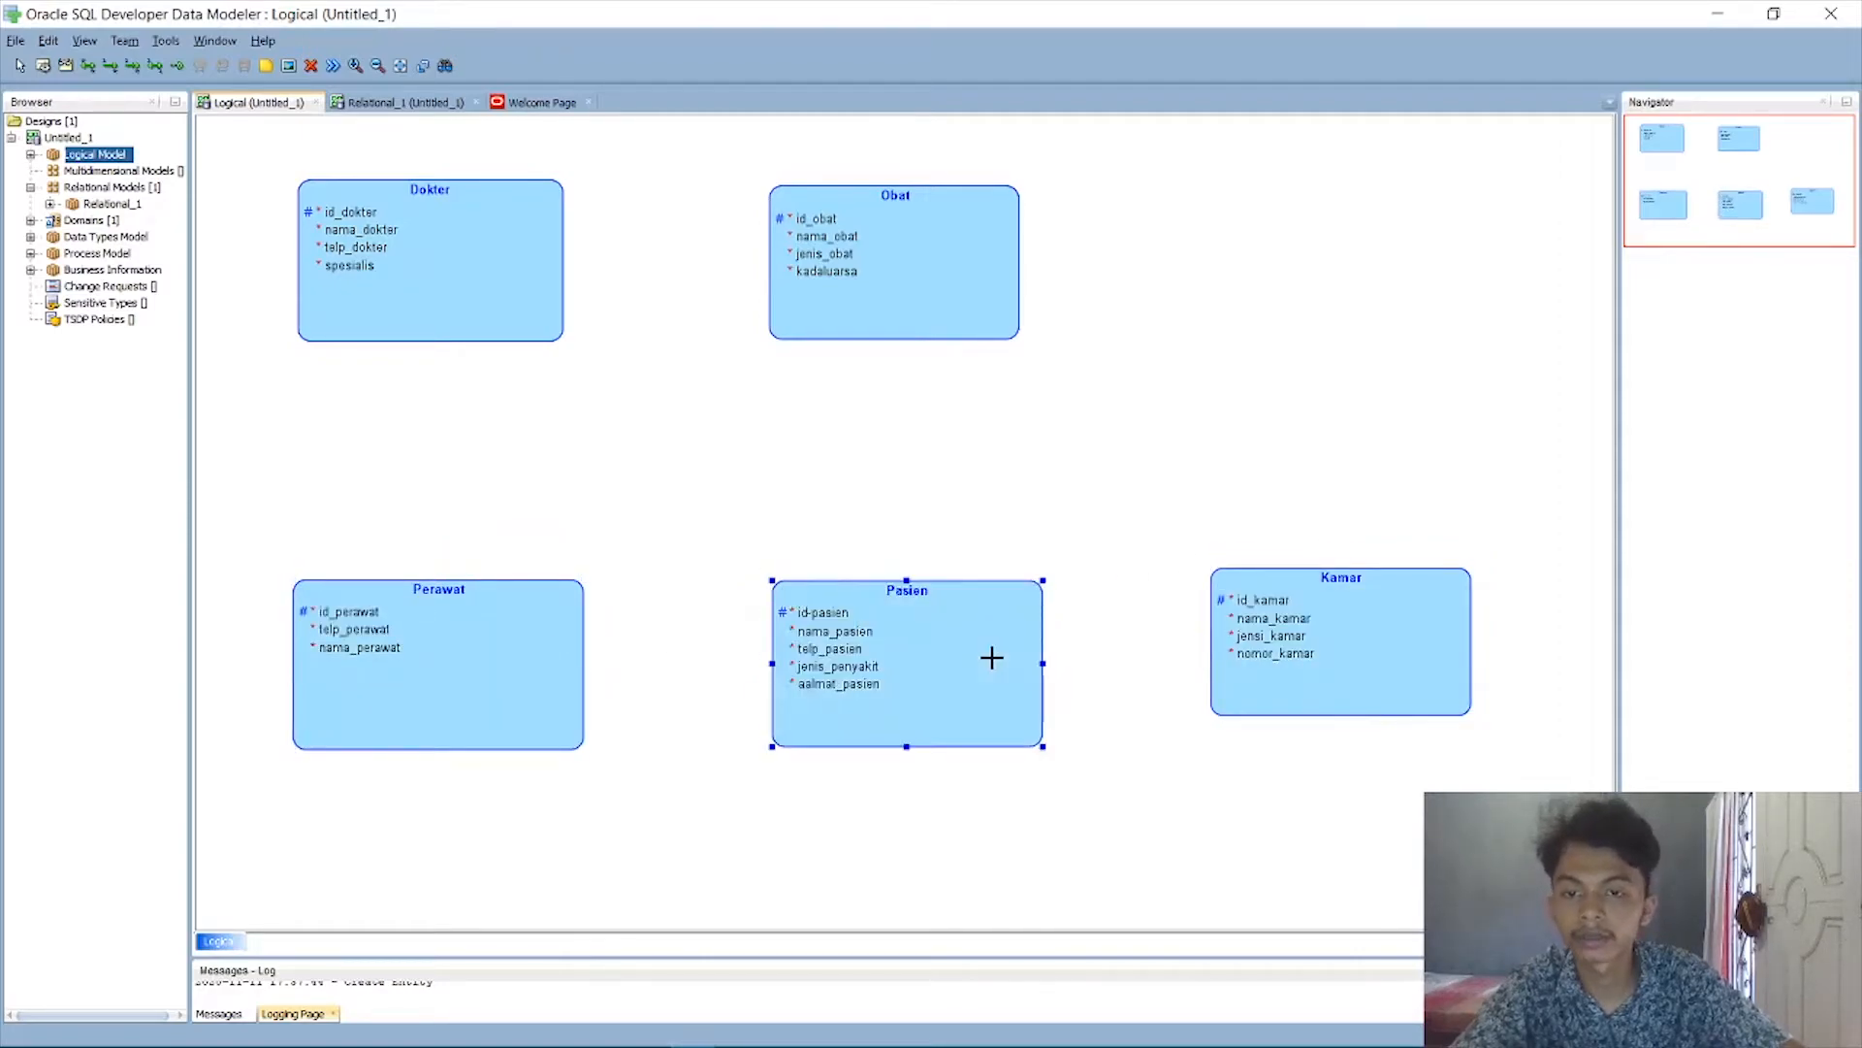
# Enlarge the Kamar entity box slightly and line it up with Pasien.
pyautogui.click(1399, 673)
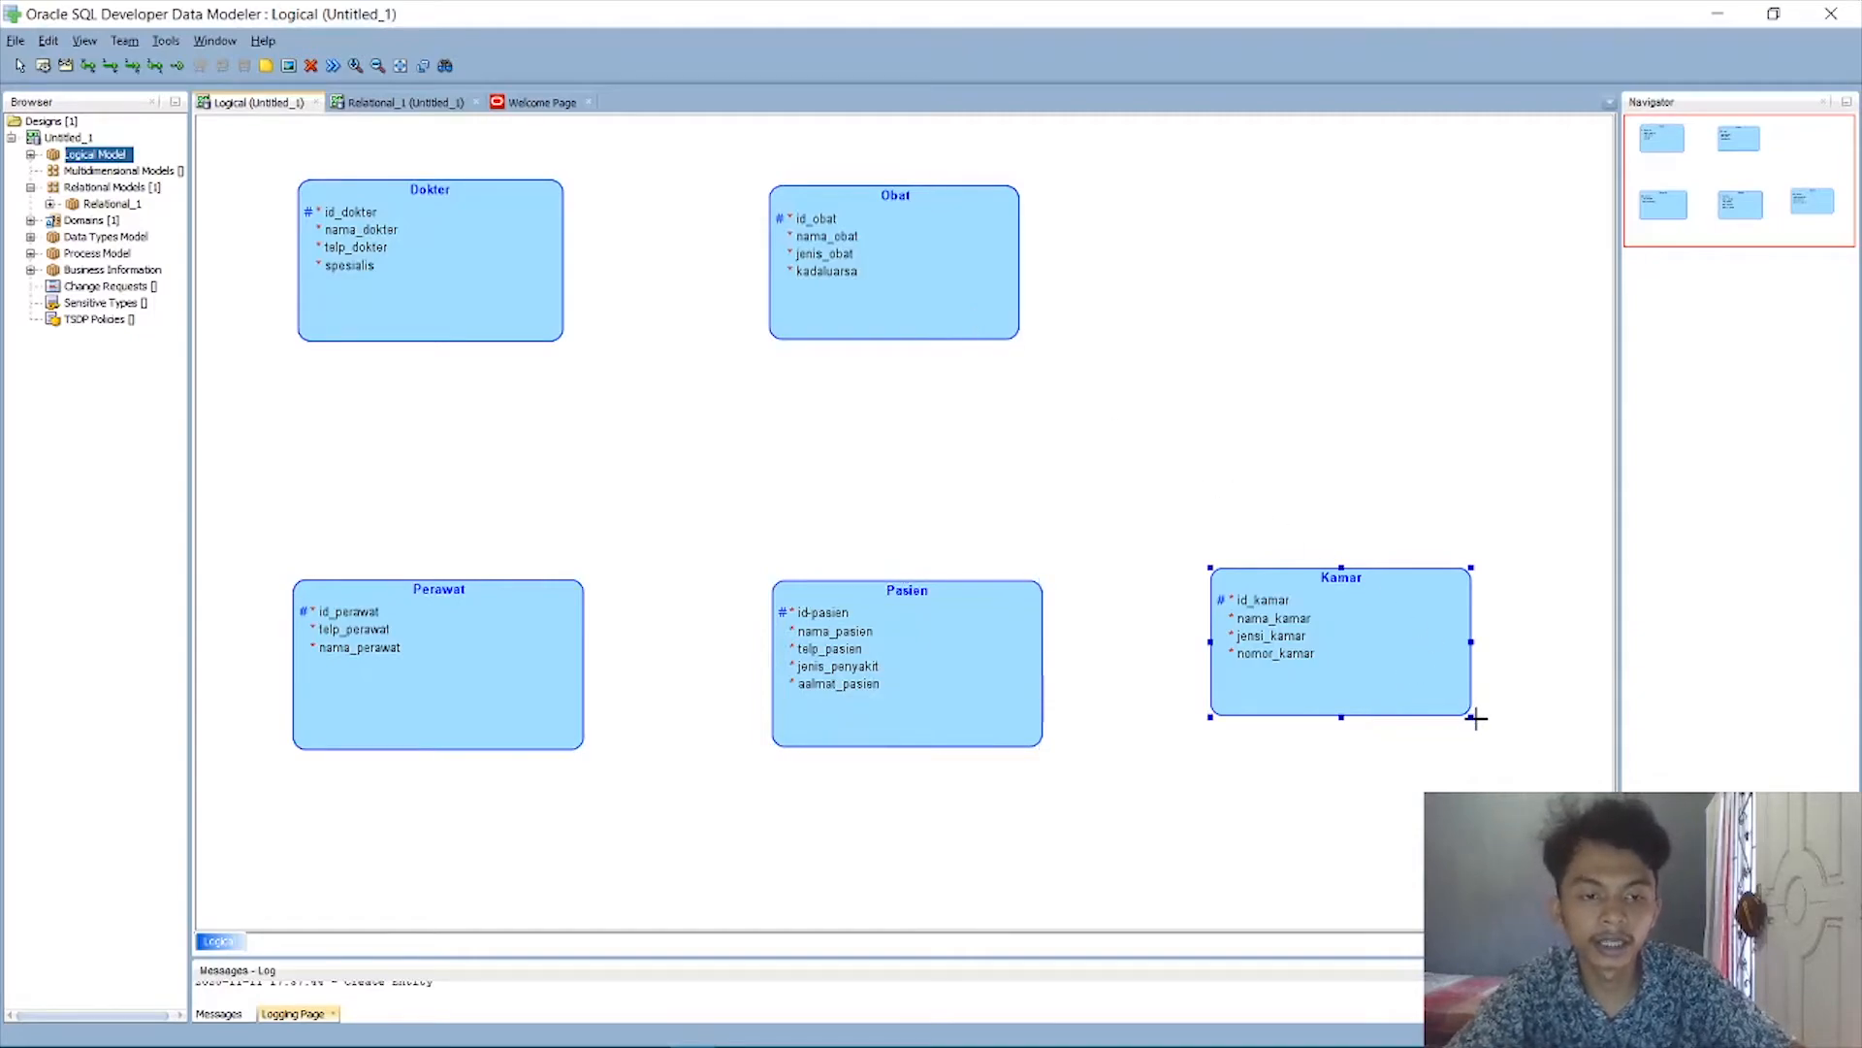
pyautogui.moveTo(1471, 715); pyautogui.dragTo(1491, 730)
pyautogui.moveTo(1416, 683); pyautogui.dragTo(1430, 699)
pyautogui.moveTo(1002, 670)
pyautogui.mouseDown()
pyautogui.moveTo(947, 665)
pyautogui.moveTo(993, 665)
pyautogui.mouseUp()
pyautogui.moveTo(1422, 670); pyautogui.dragTo(1418, 659)
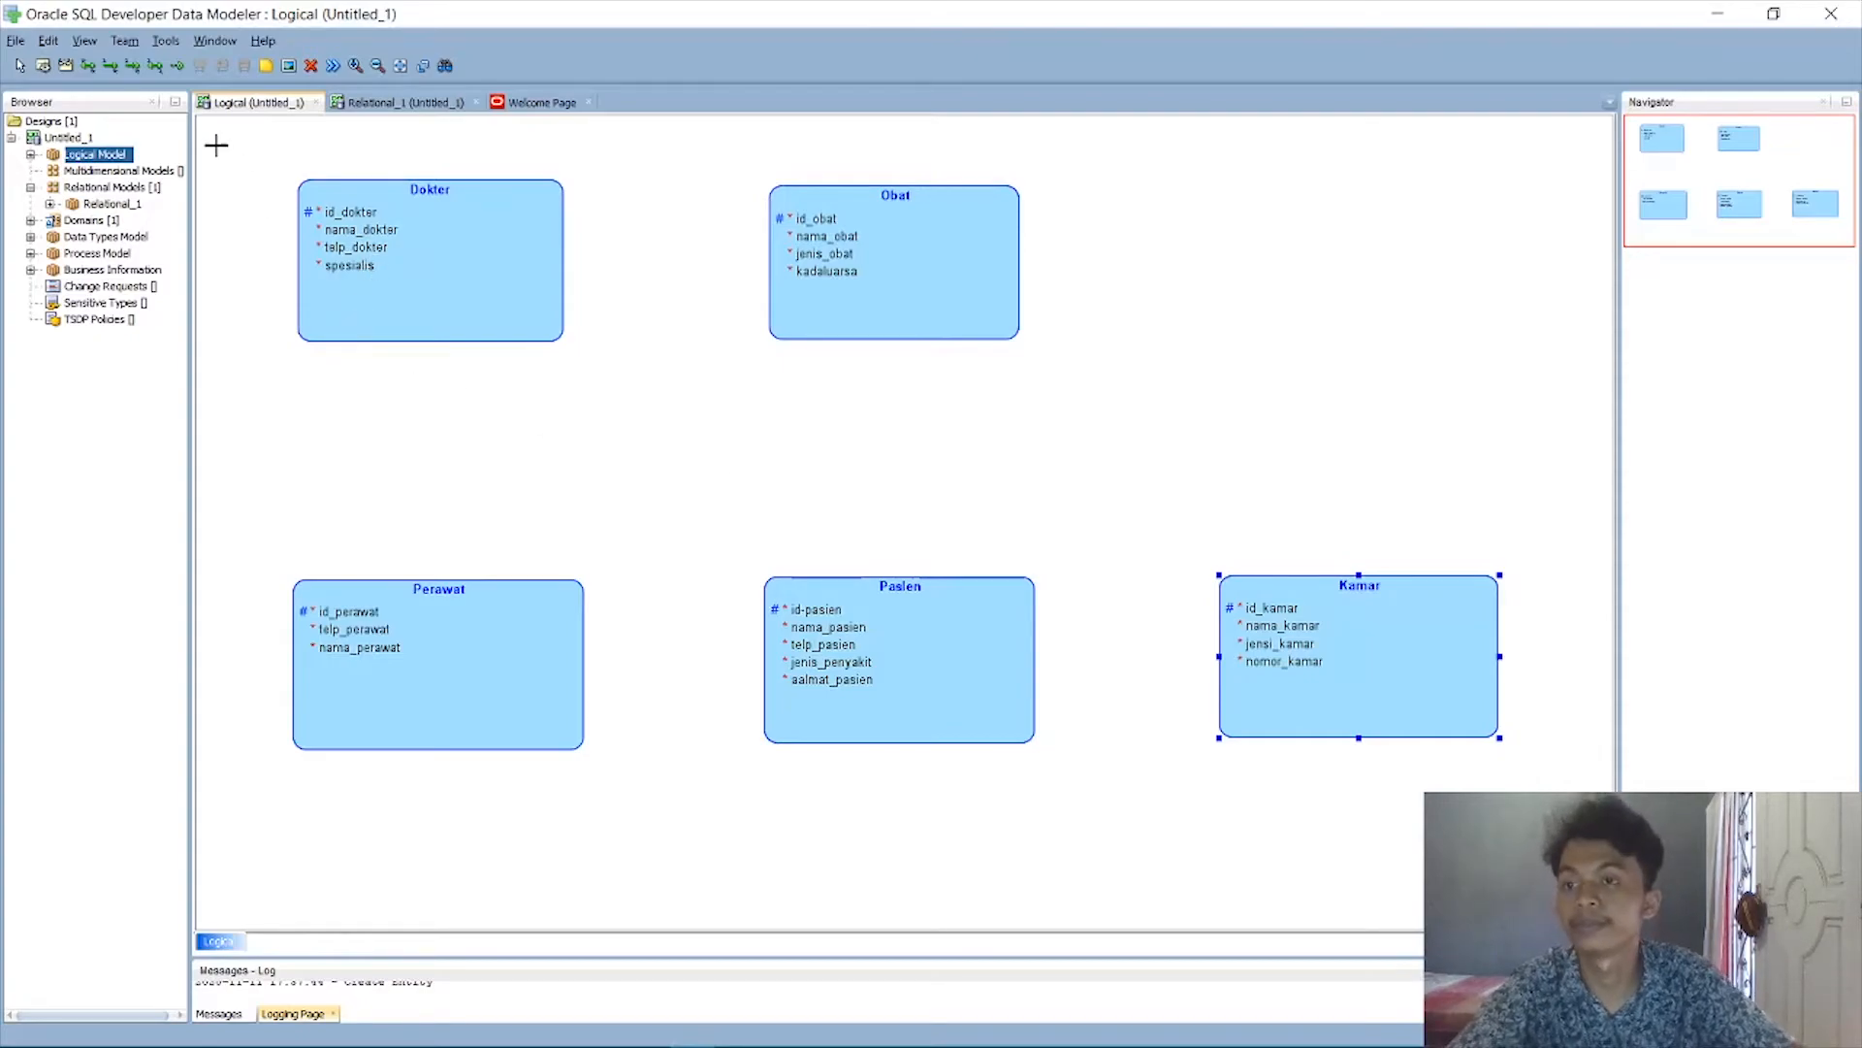
# Create a one-to-many relation from Dokter to Obat, with source name menentukan and target name ditentukan.
pyautogui.click(109, 68)
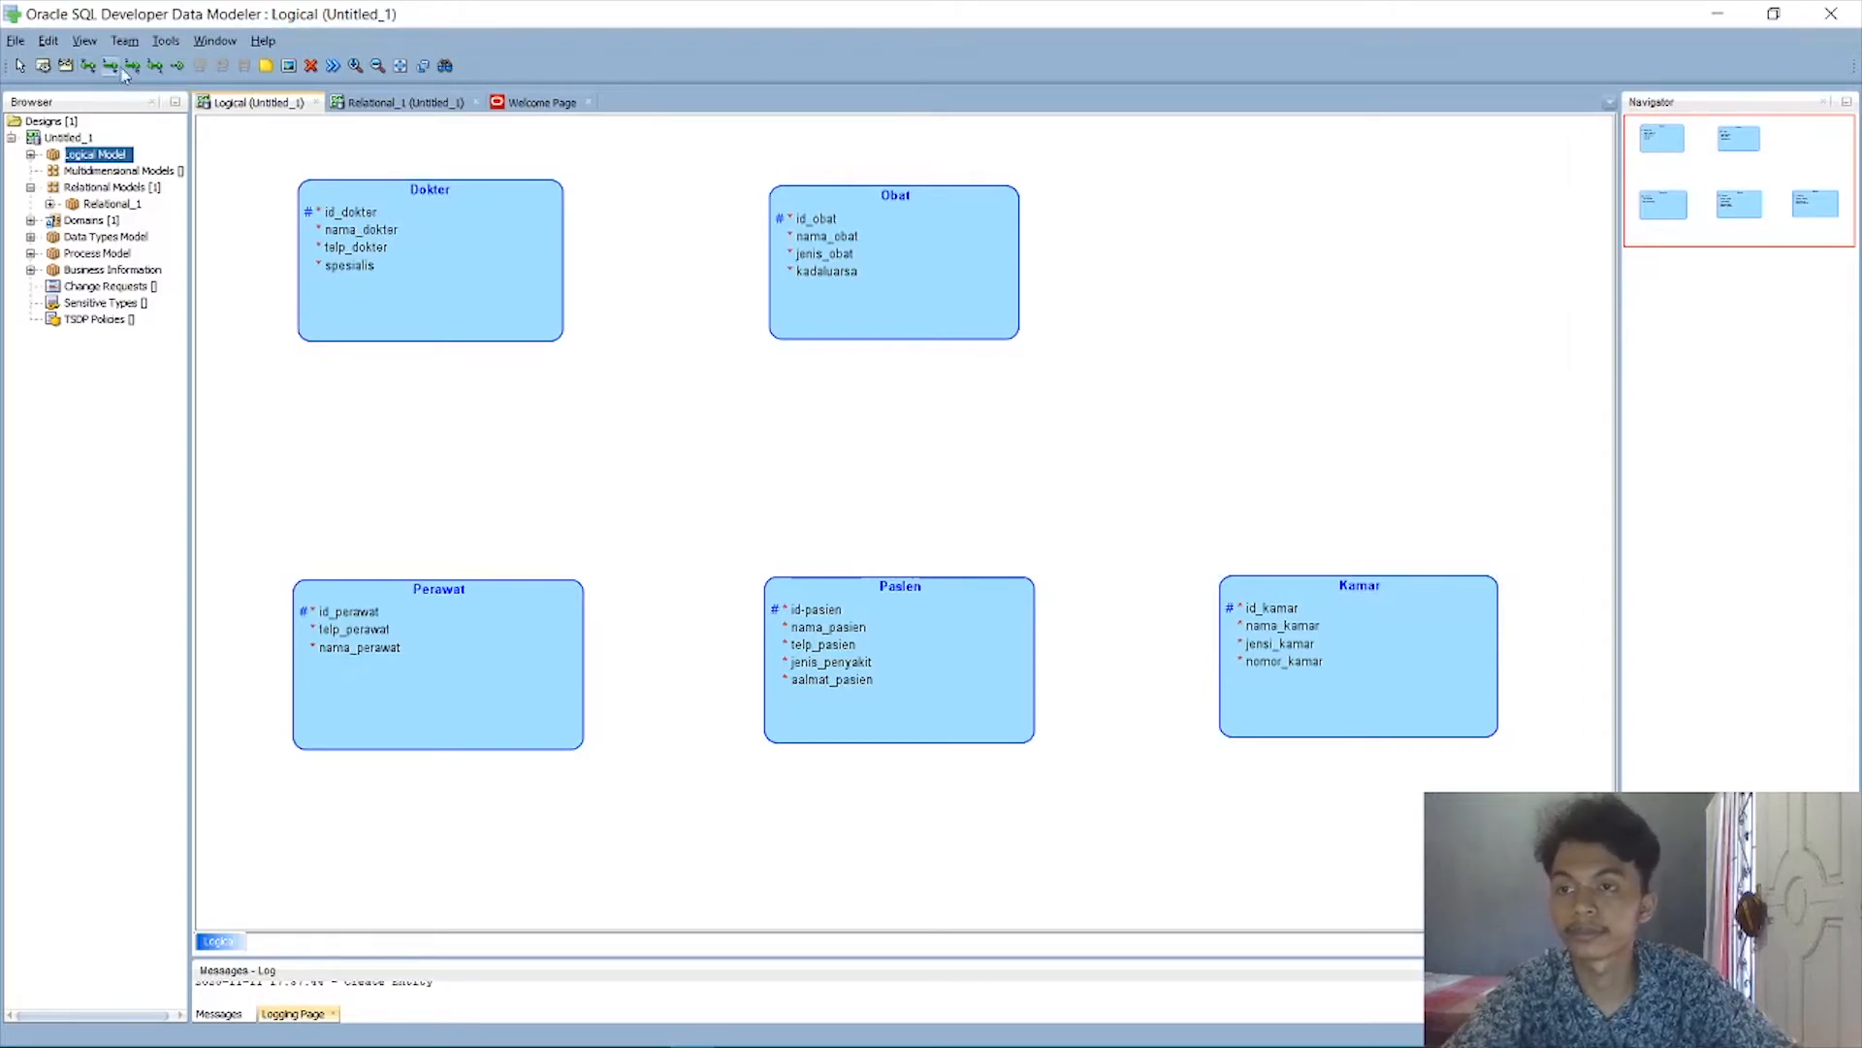
pyautogui.click(427, 254)
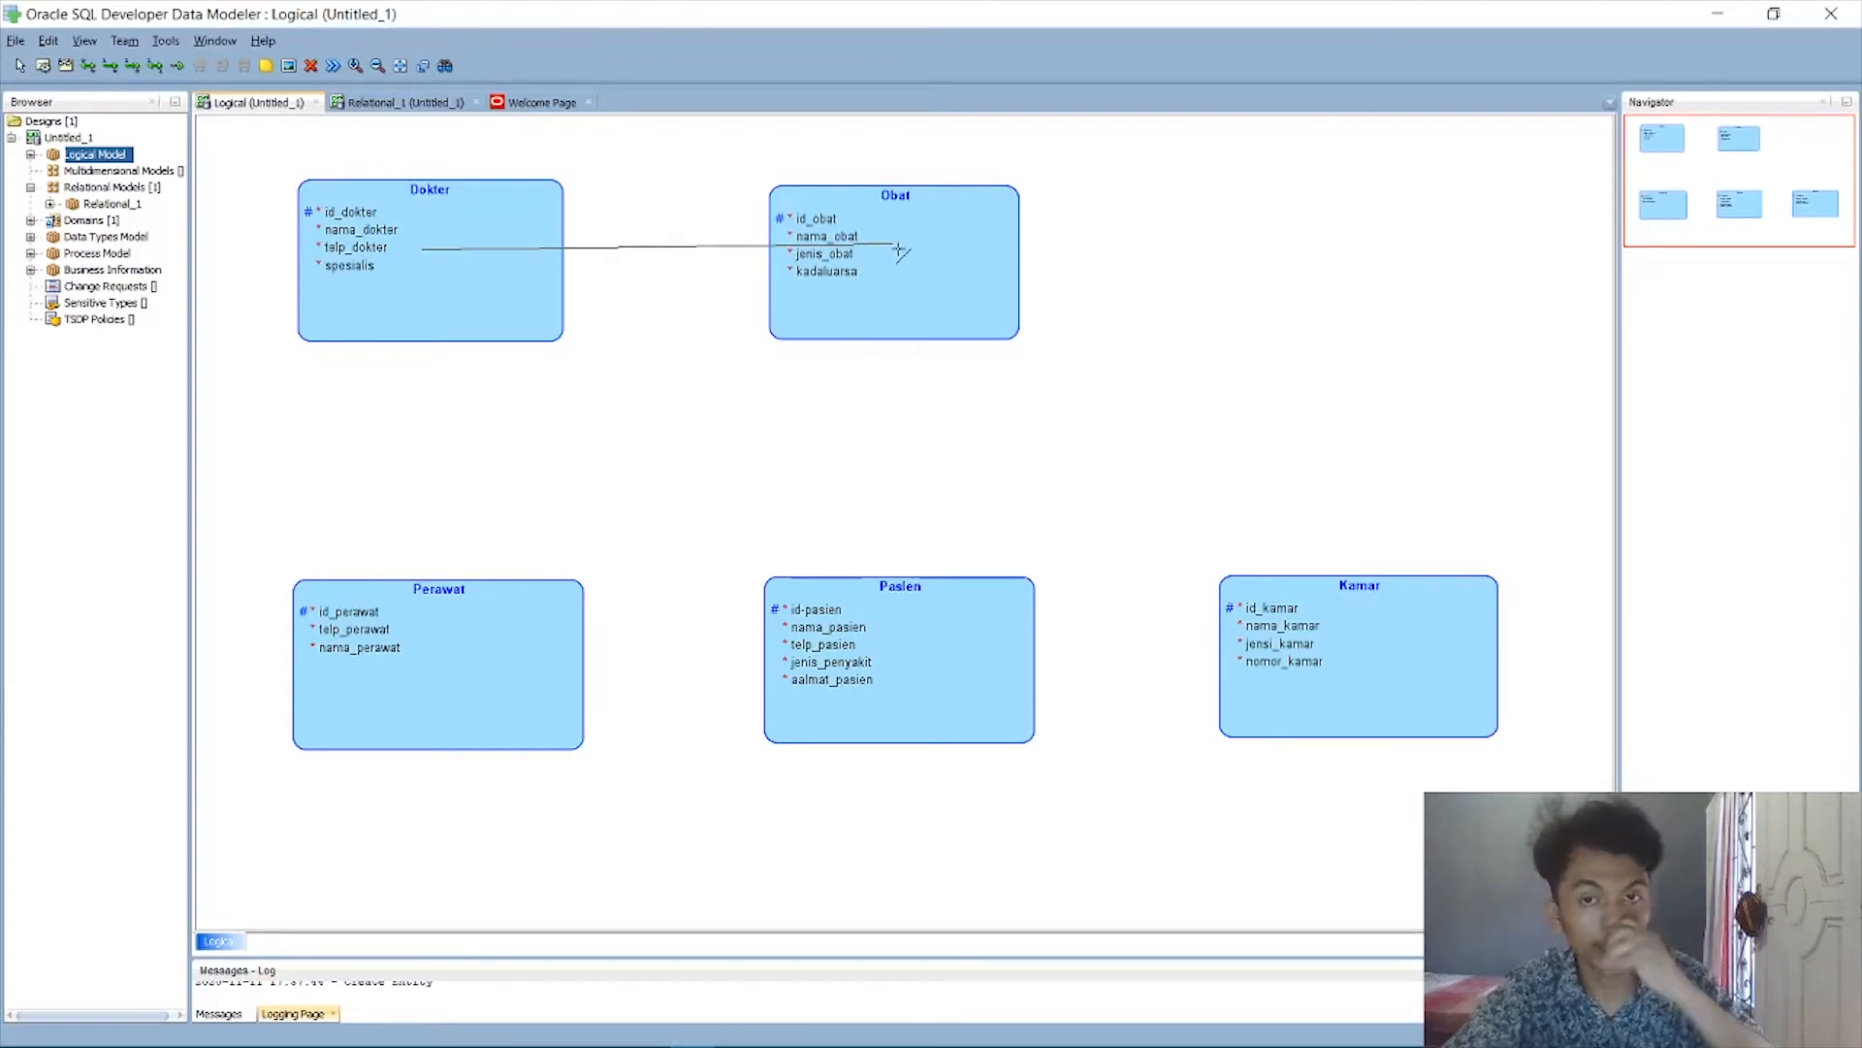
pyautogui.click(946, 260)
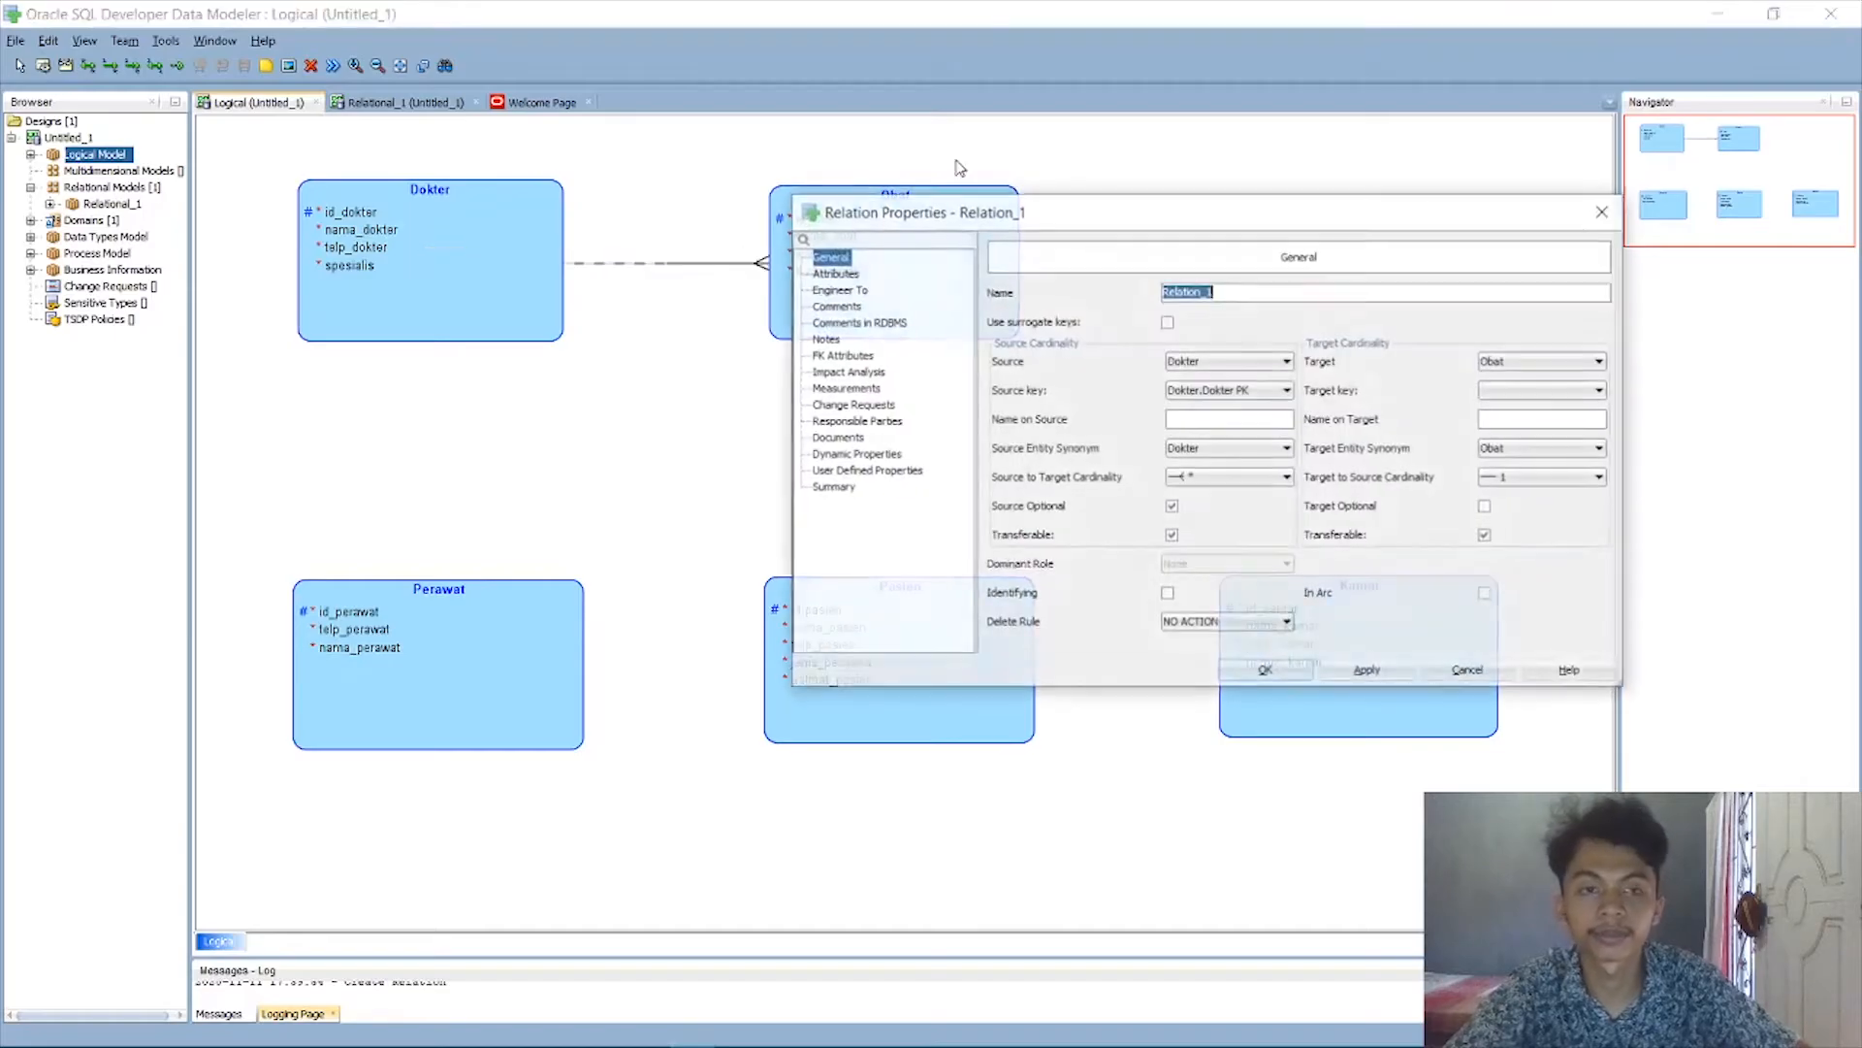
pyautogui.moveTo(1335, 205); pyautogui.dragTo(1381, 171)
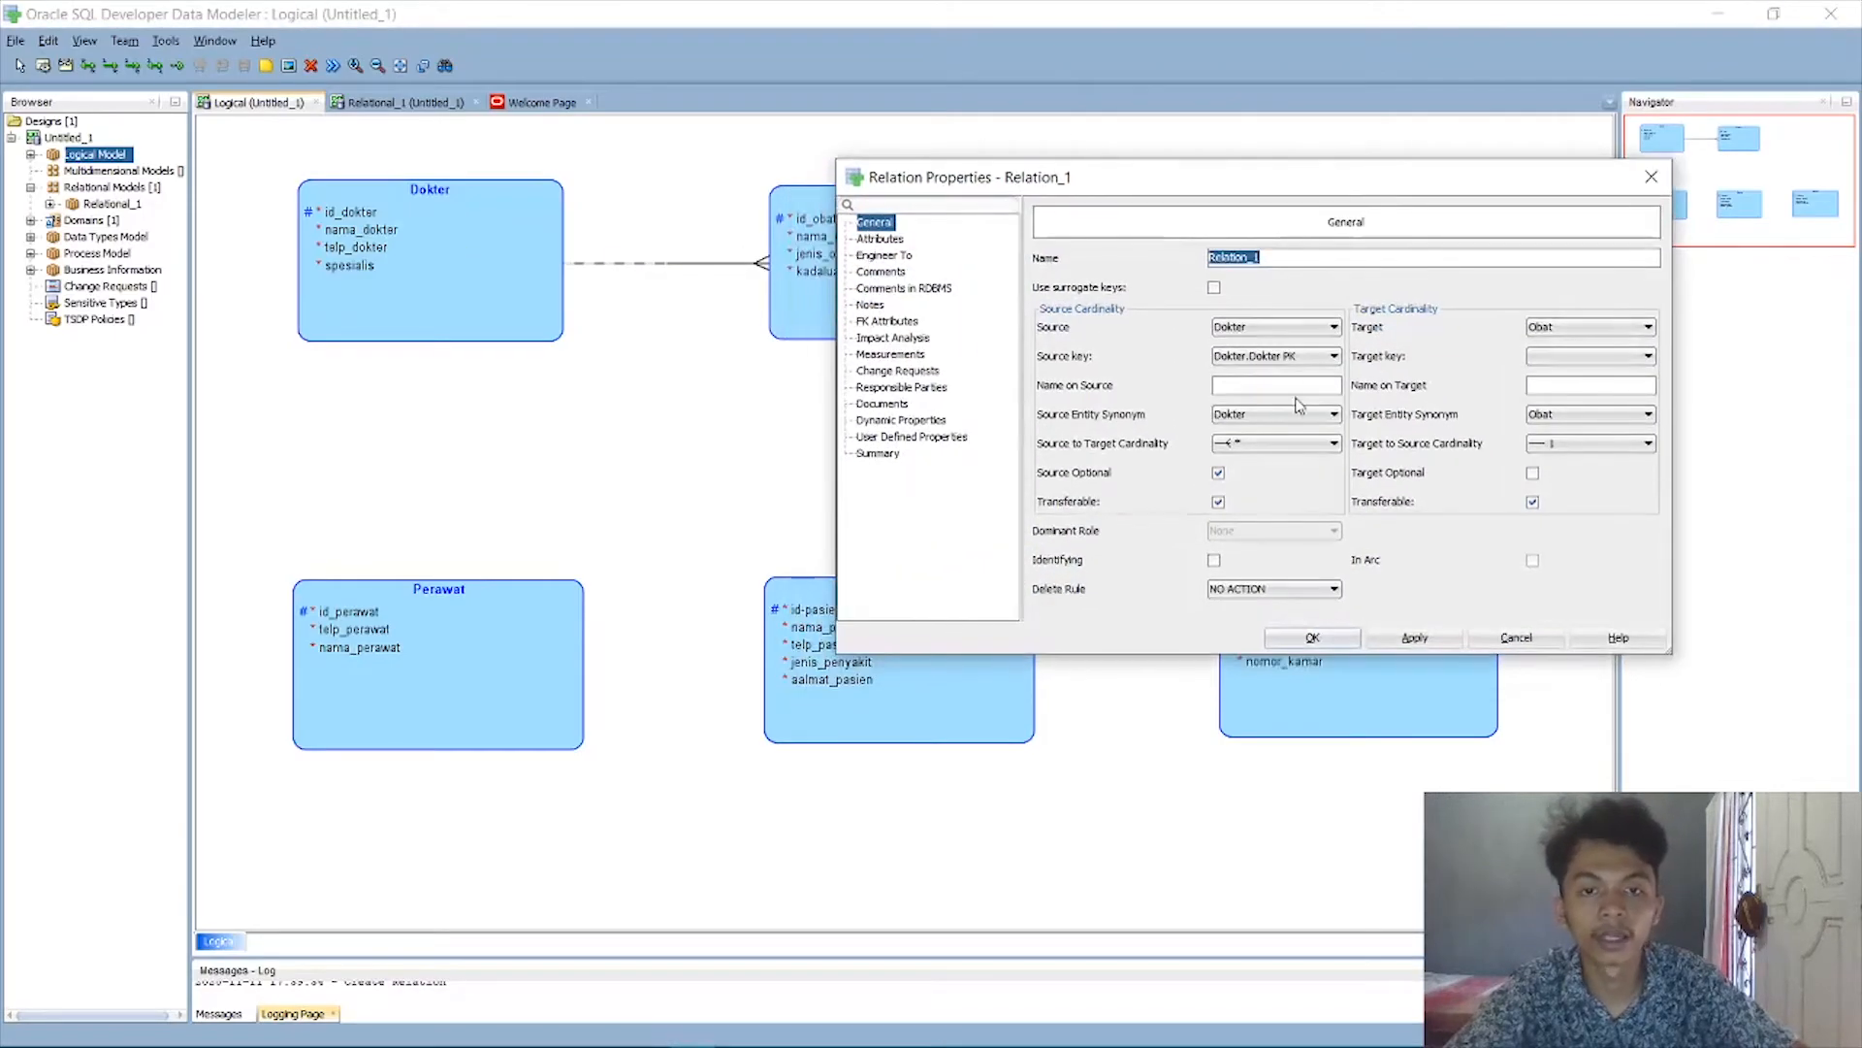
pyautogui.click(1296, 388)
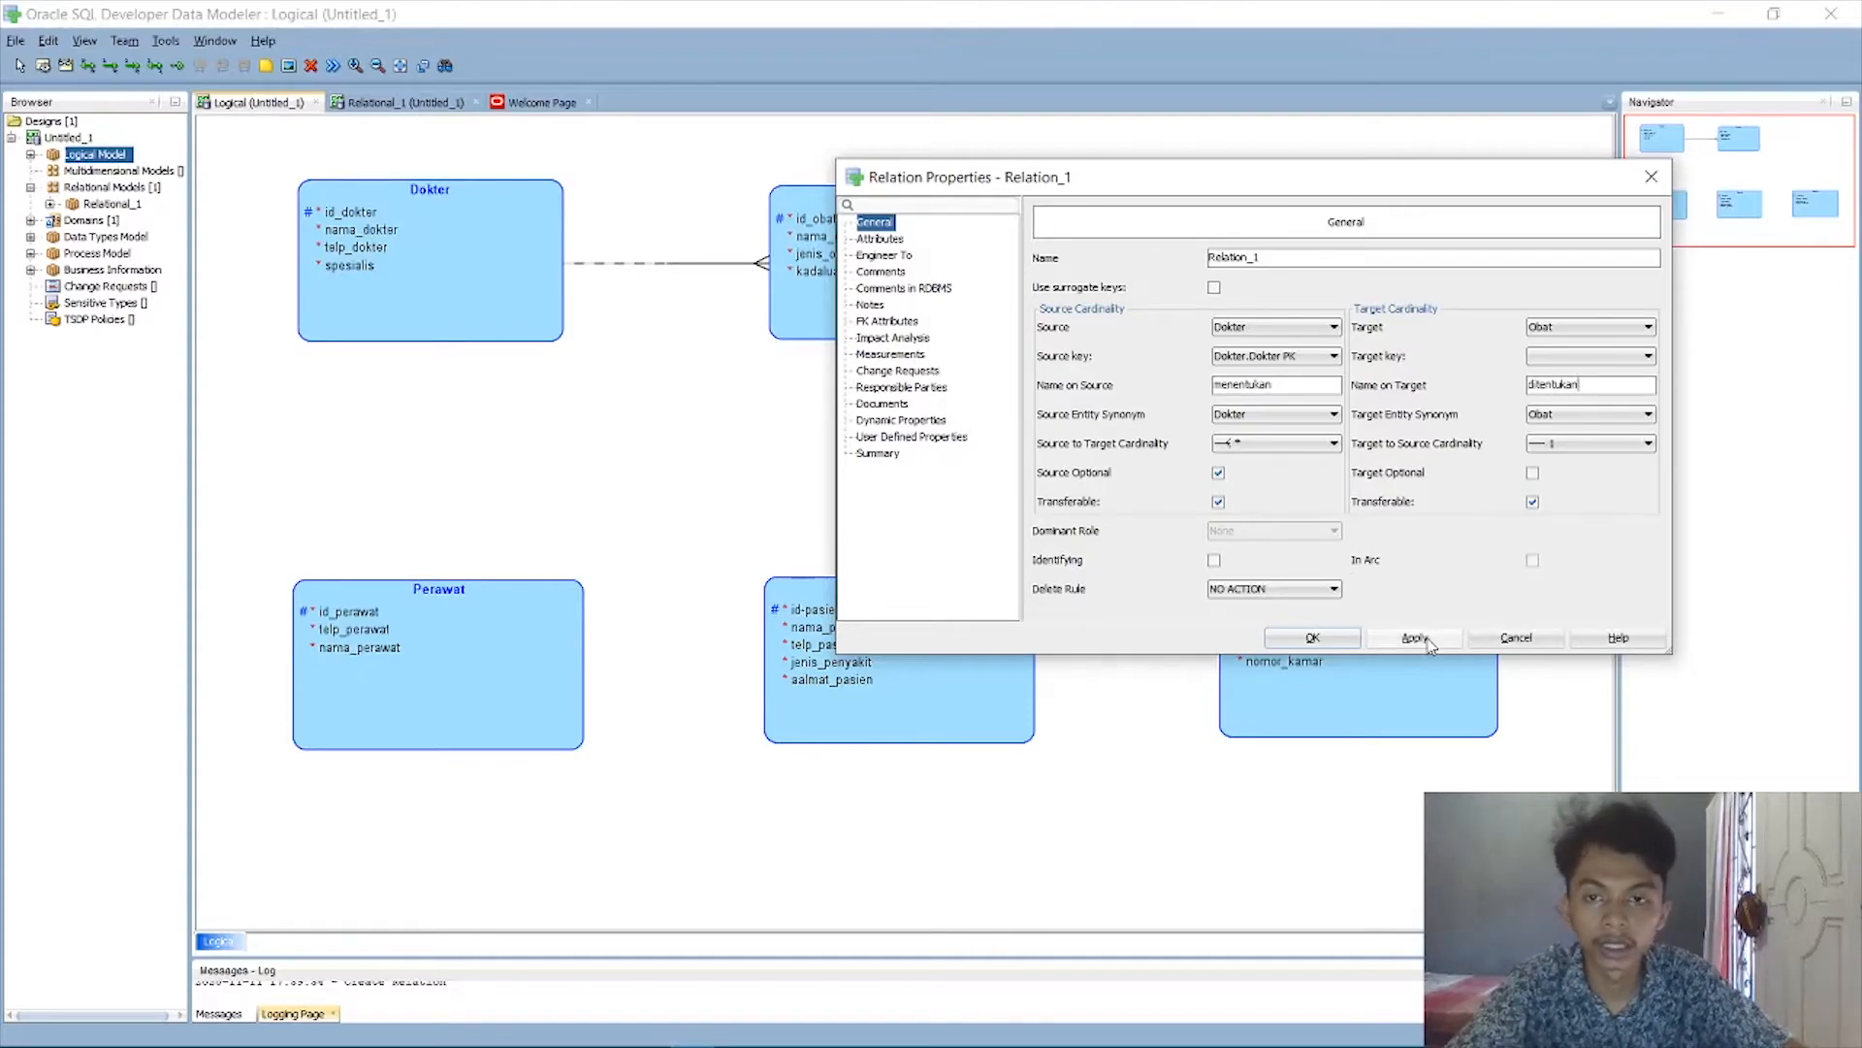
pyautogui.click(1312, 638)
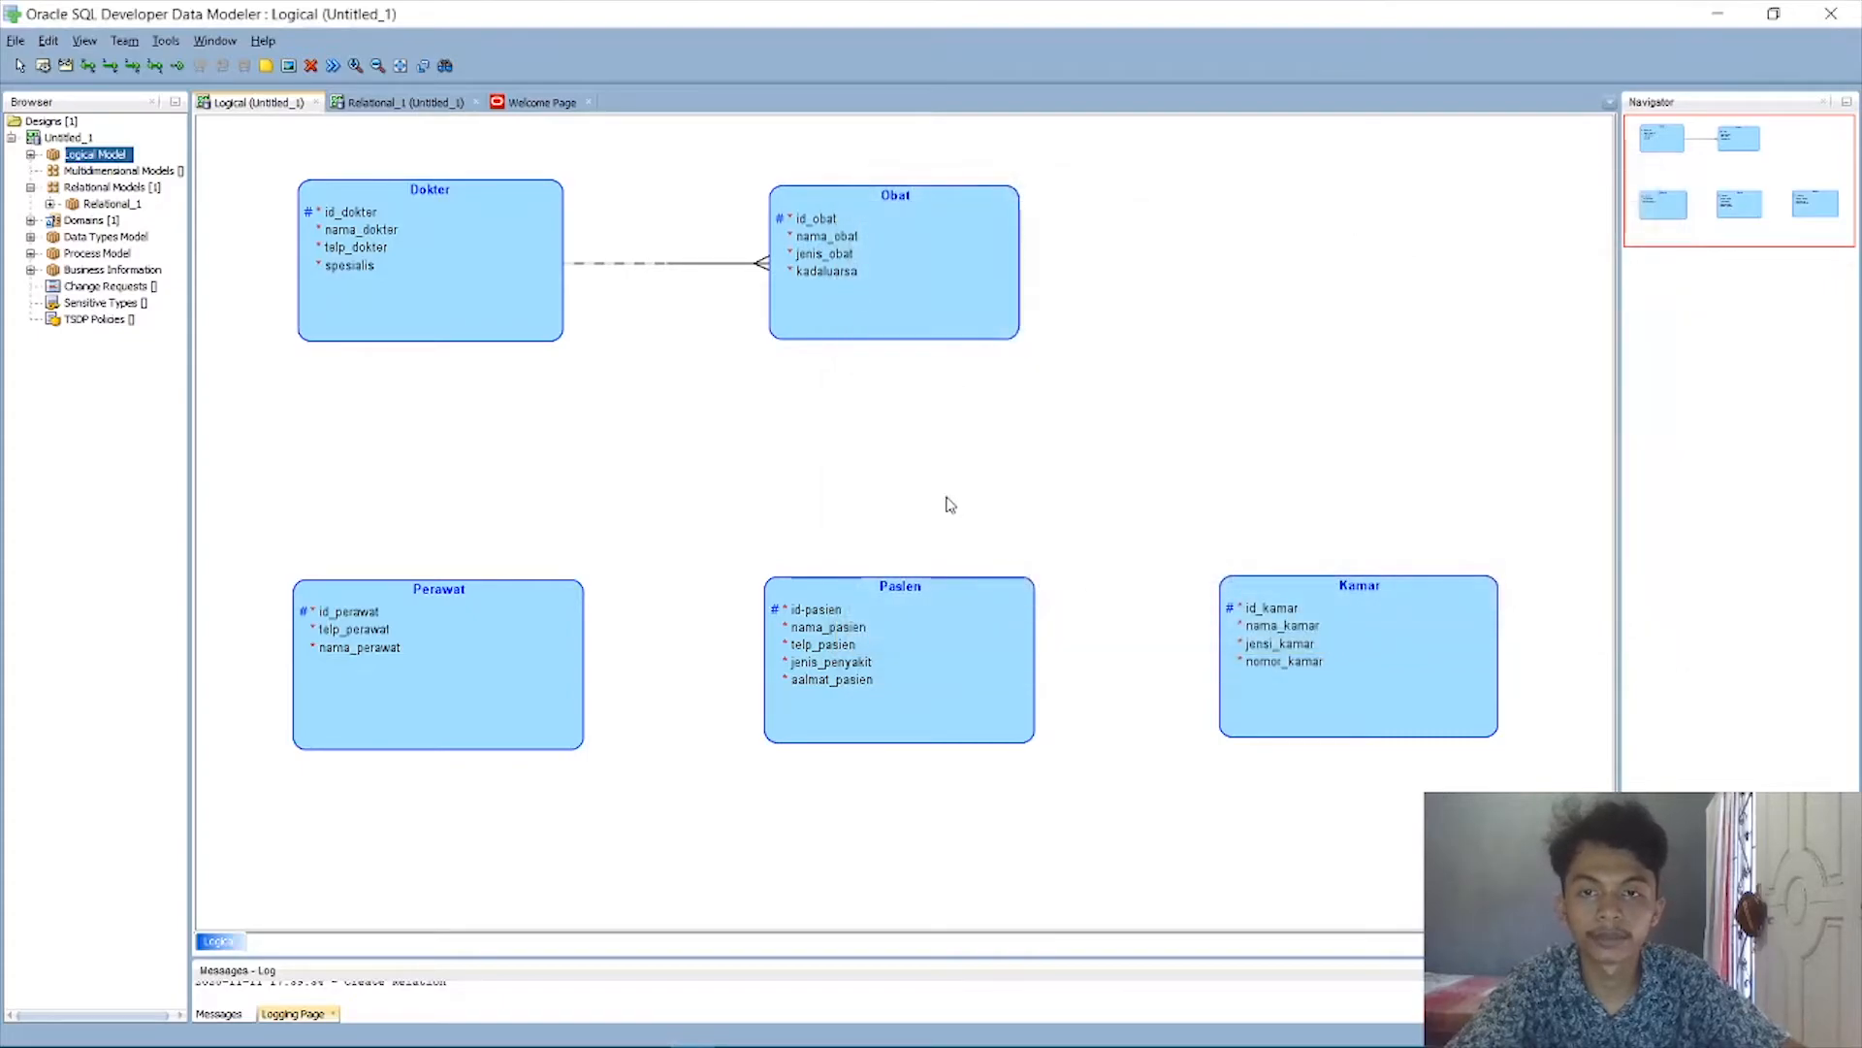
# Move the Obat entity farther from Dokter and show the relation labels on the diagram.
pyautogui.moveTo(904, 267); pyautogui.dragTo(1037, 263)
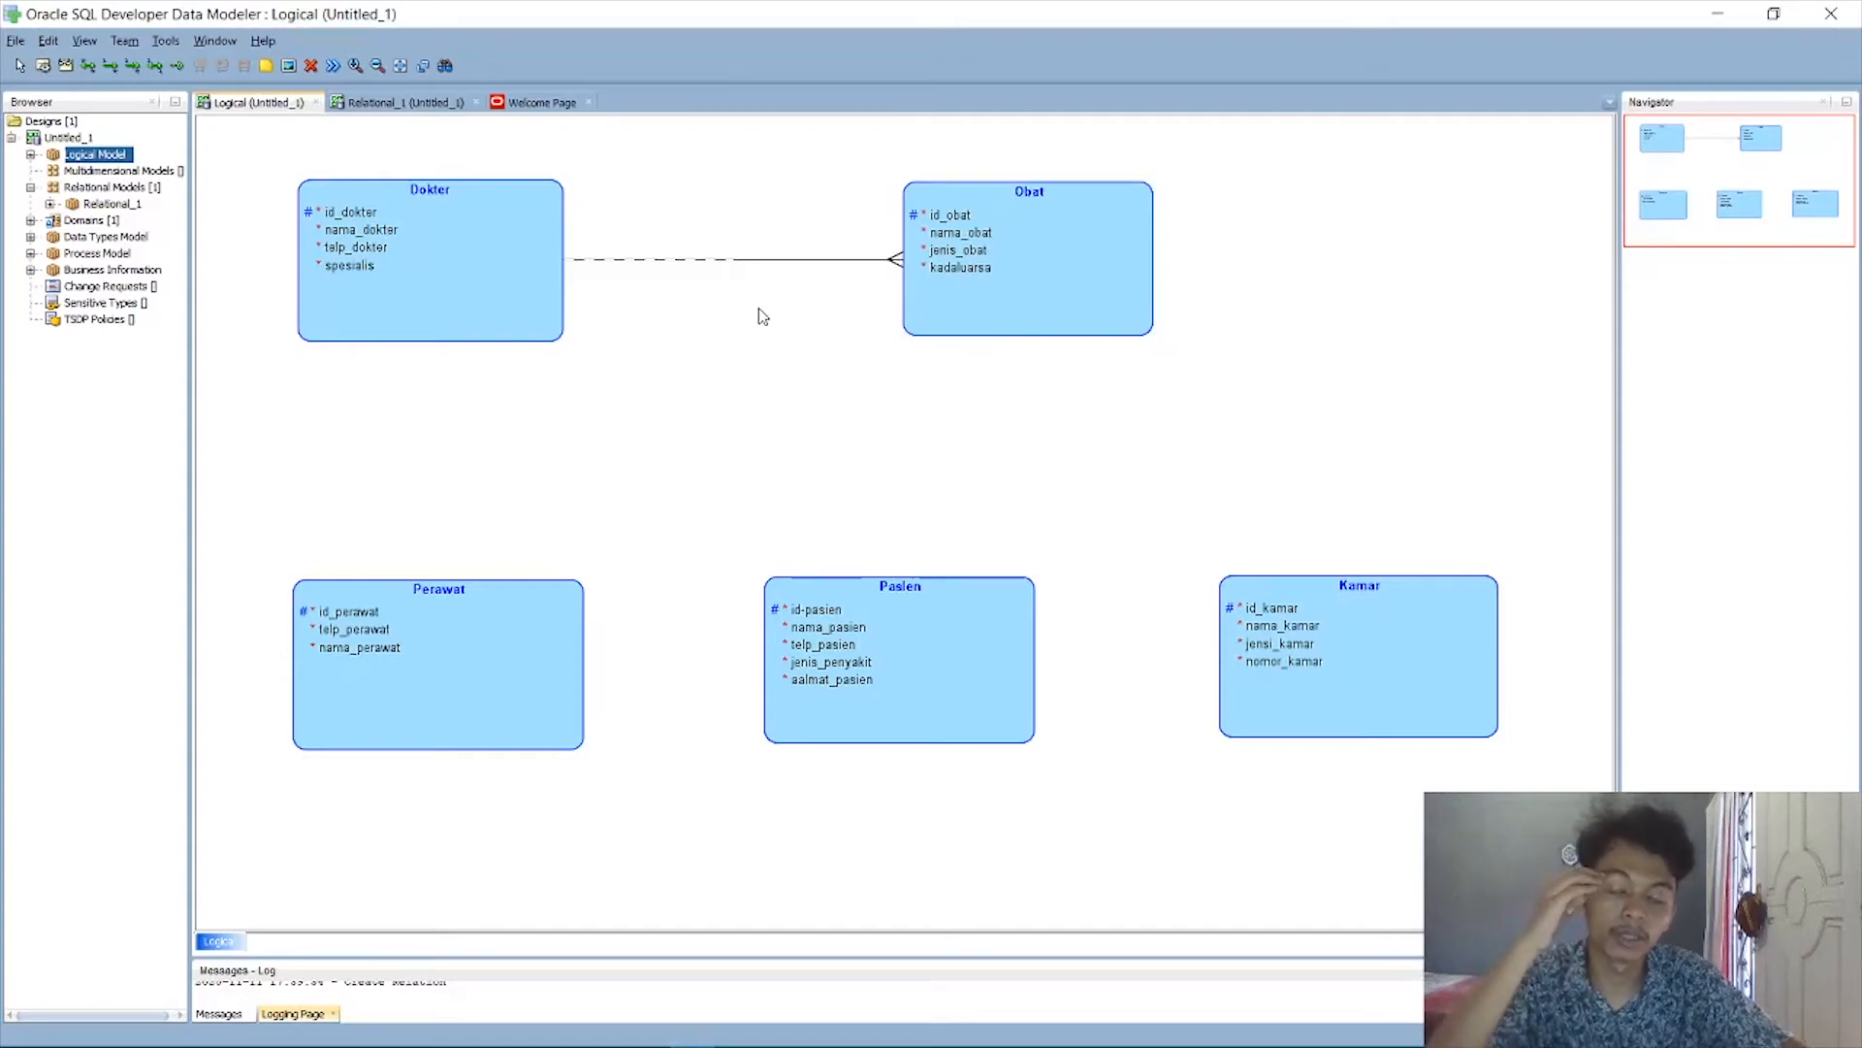
pyautogui.rightClick(709, 308)
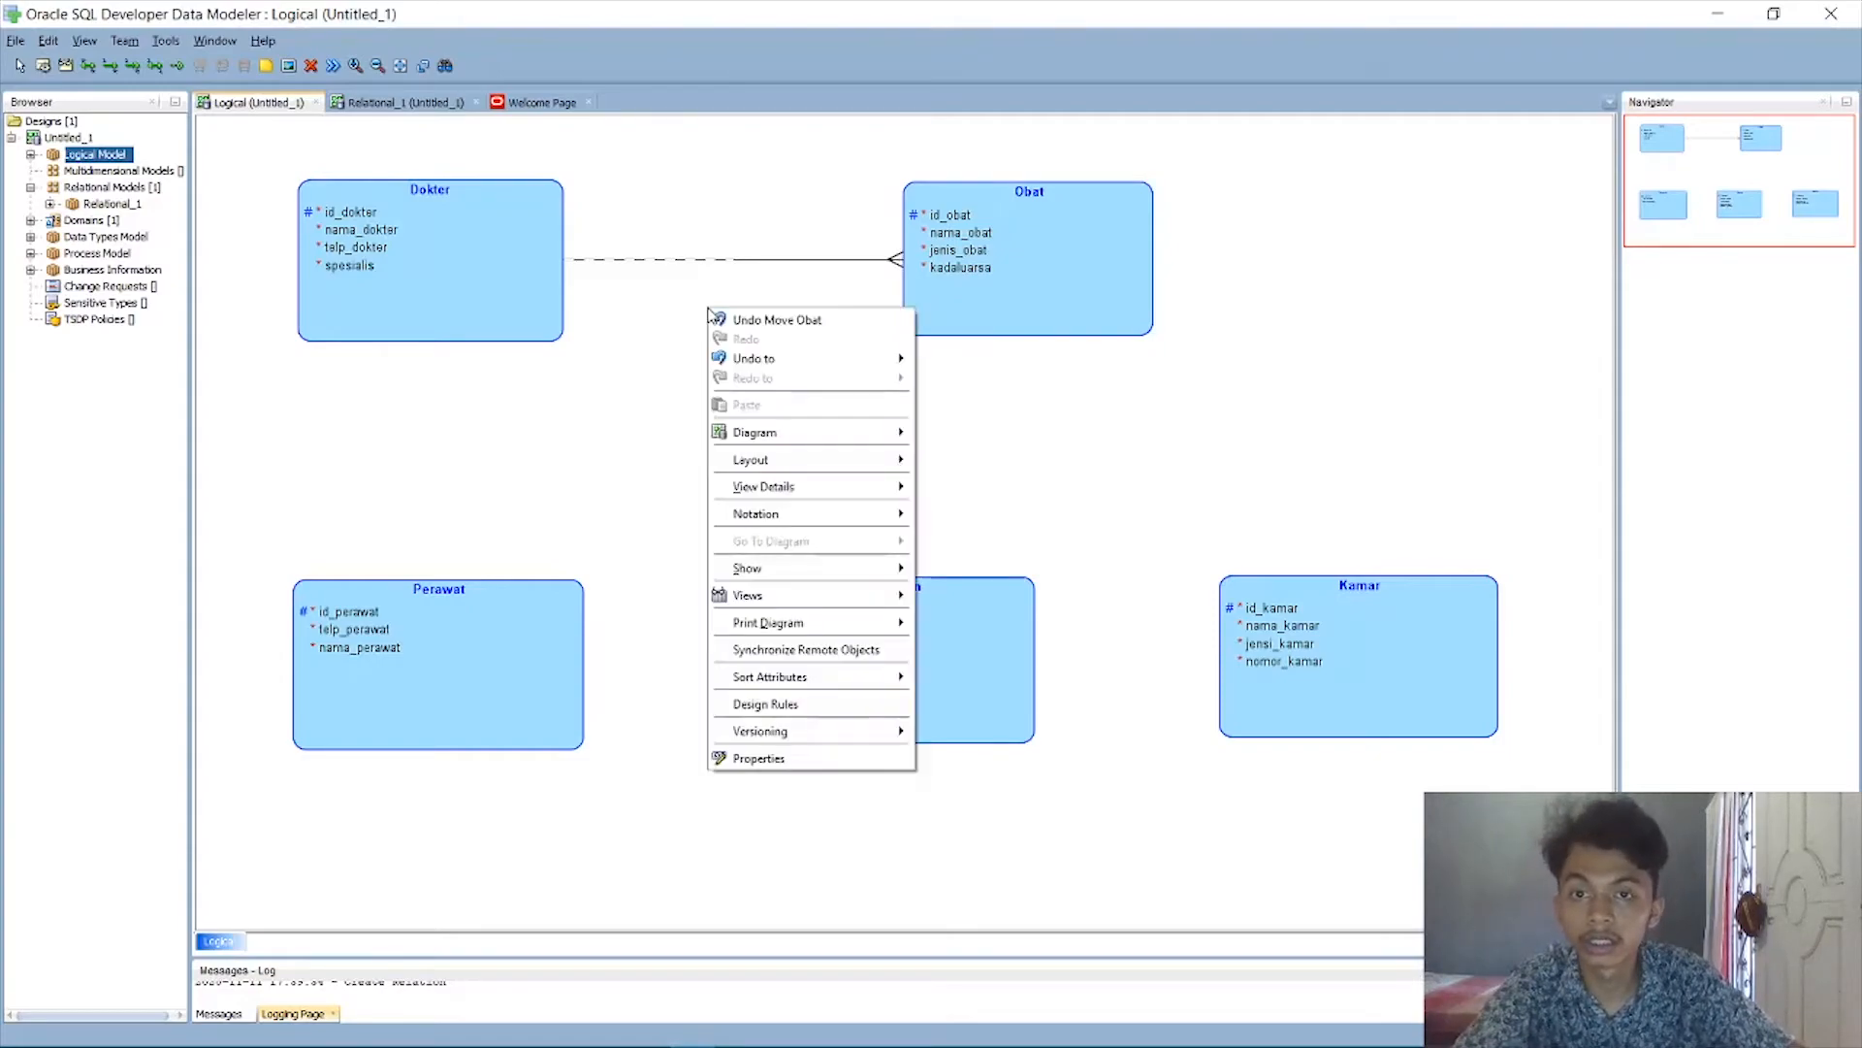
pyautogui.moveTo(820, 572)
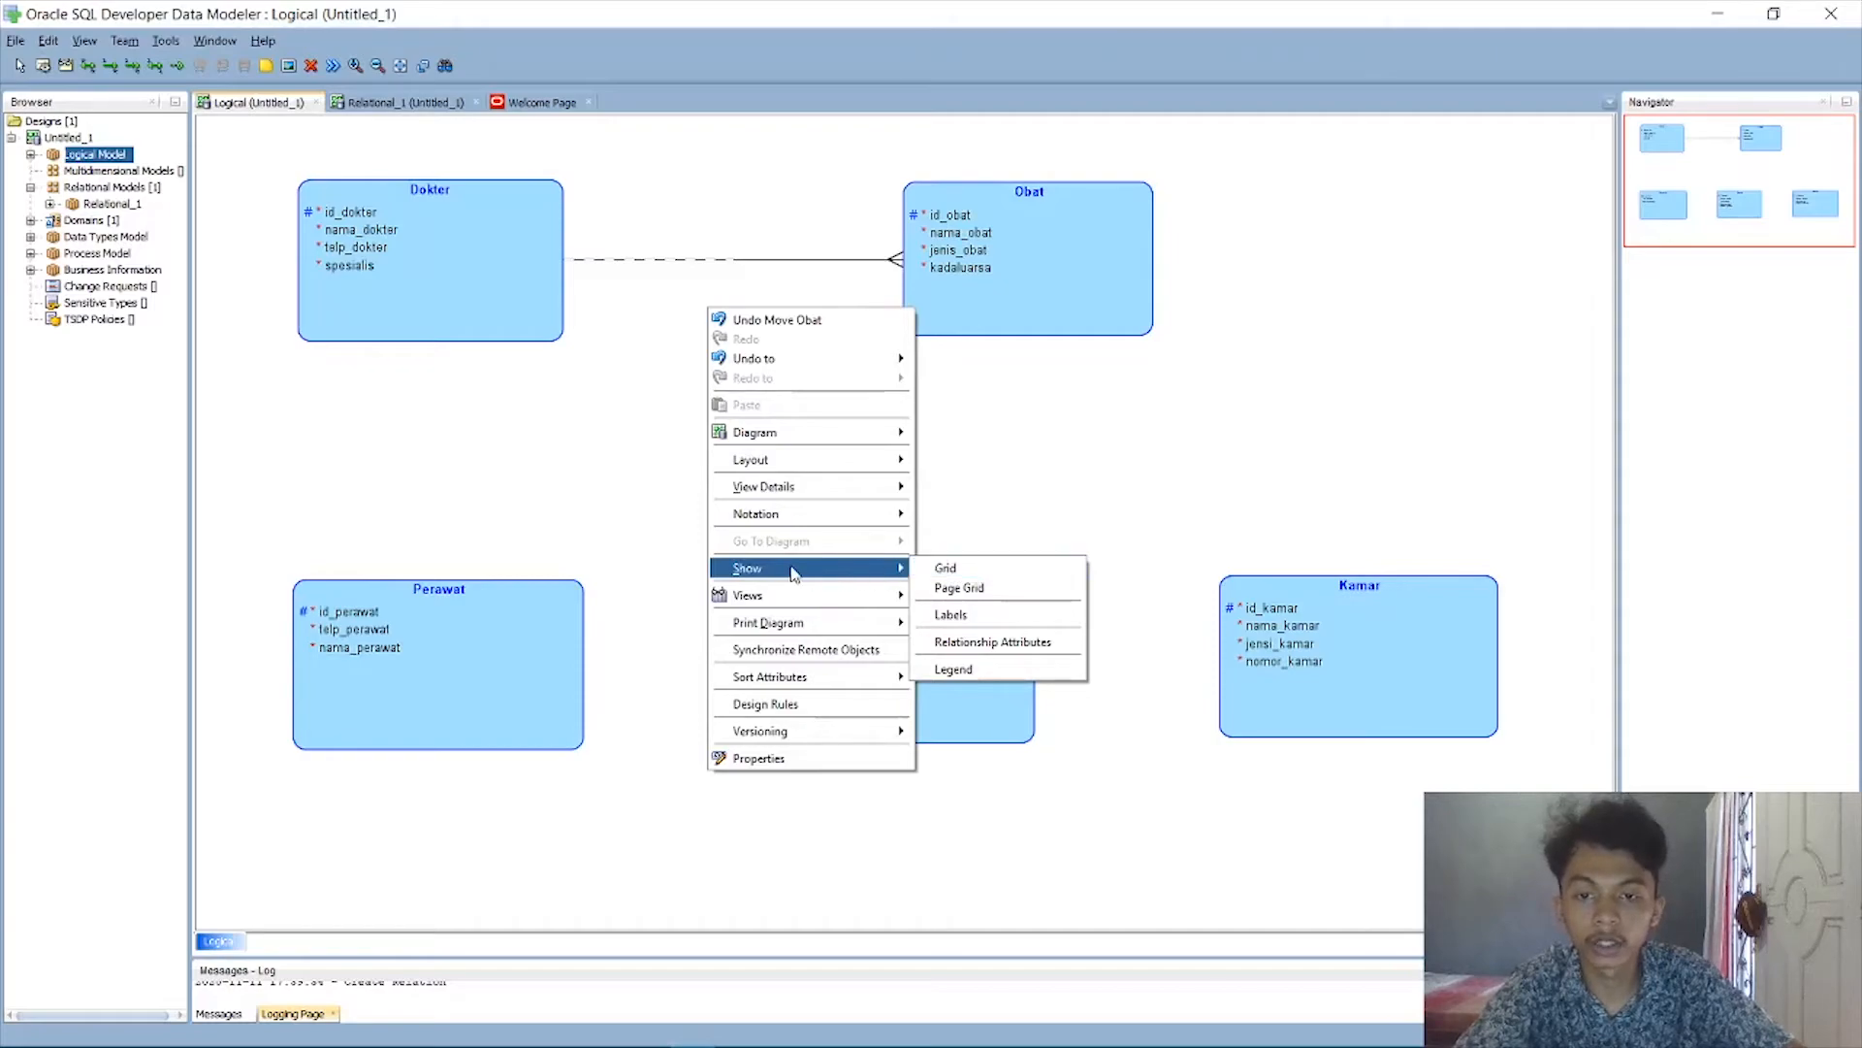
pyautogui.click(989, 616)
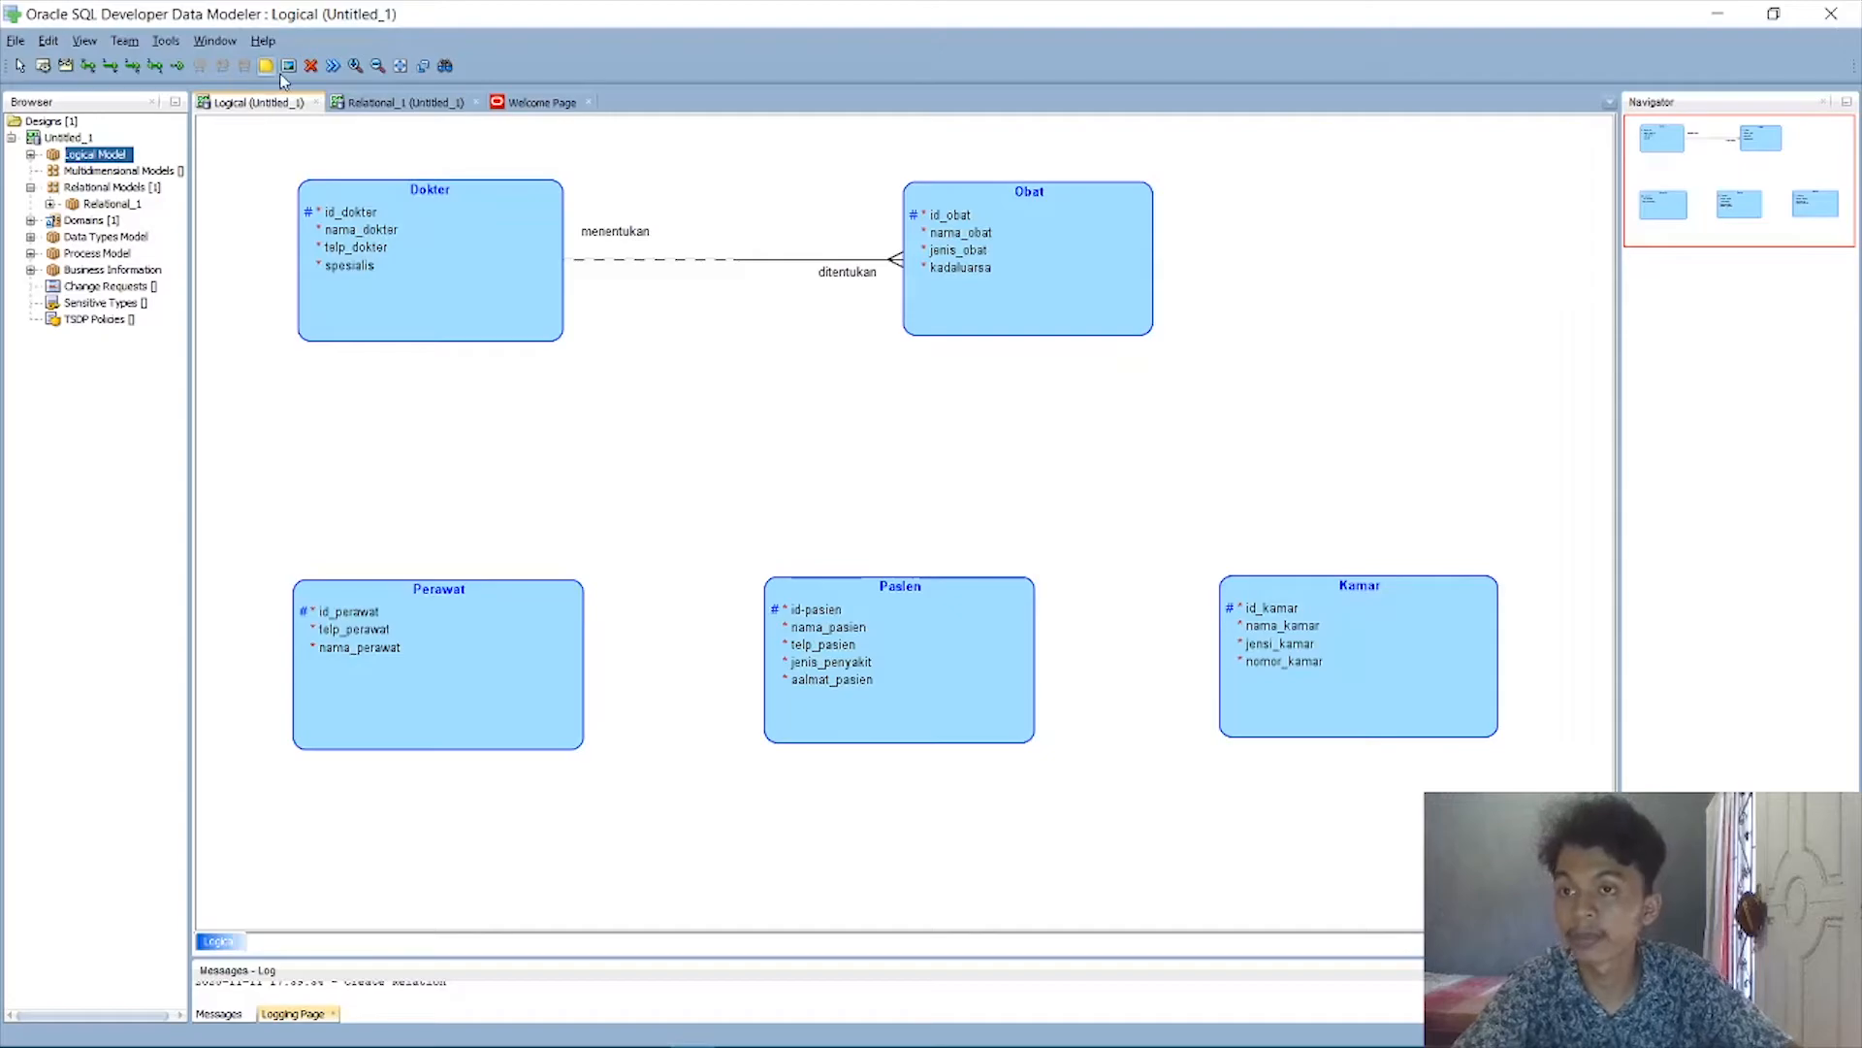
# Create a many-to-many relation from Dokter to Perawat, with source name dibantu and target name membantu.
pyautogui.click(88, 67)
pyautogui.click(418, 238)
pyautogui.click(436, 686)
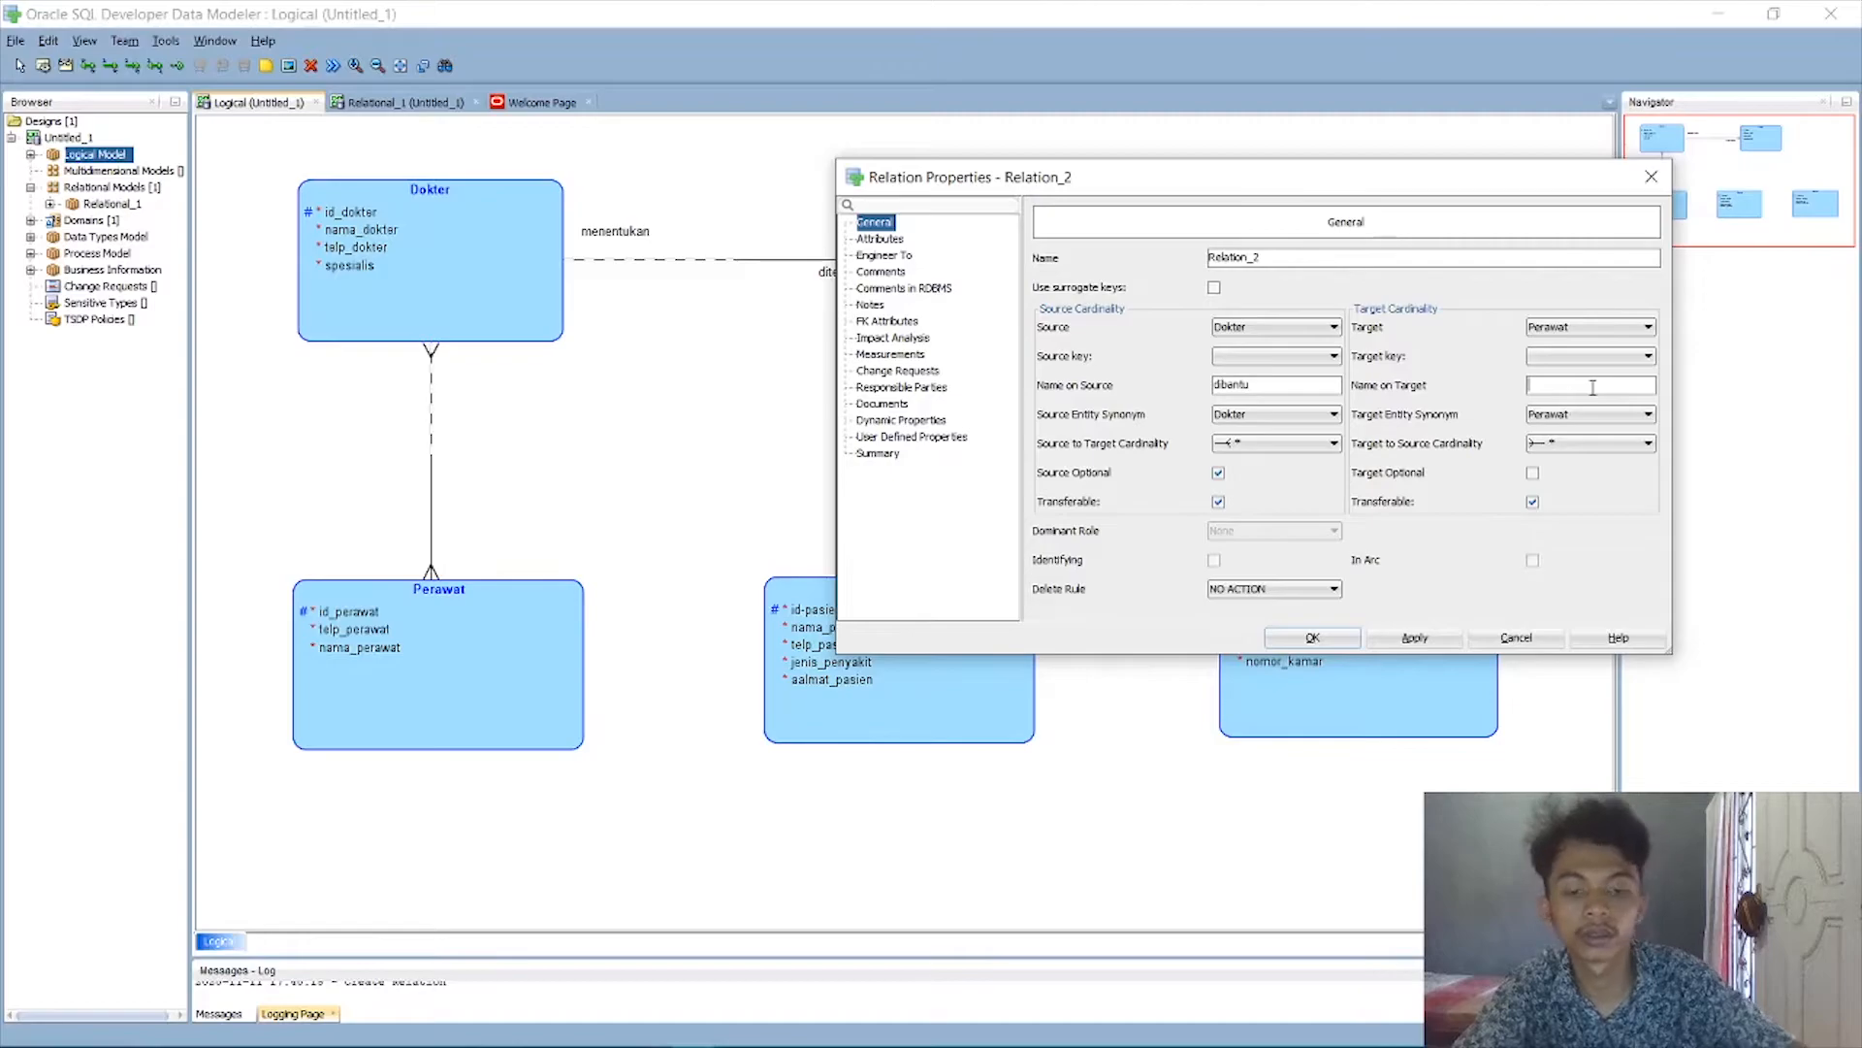
pyautogui.write('membantu')
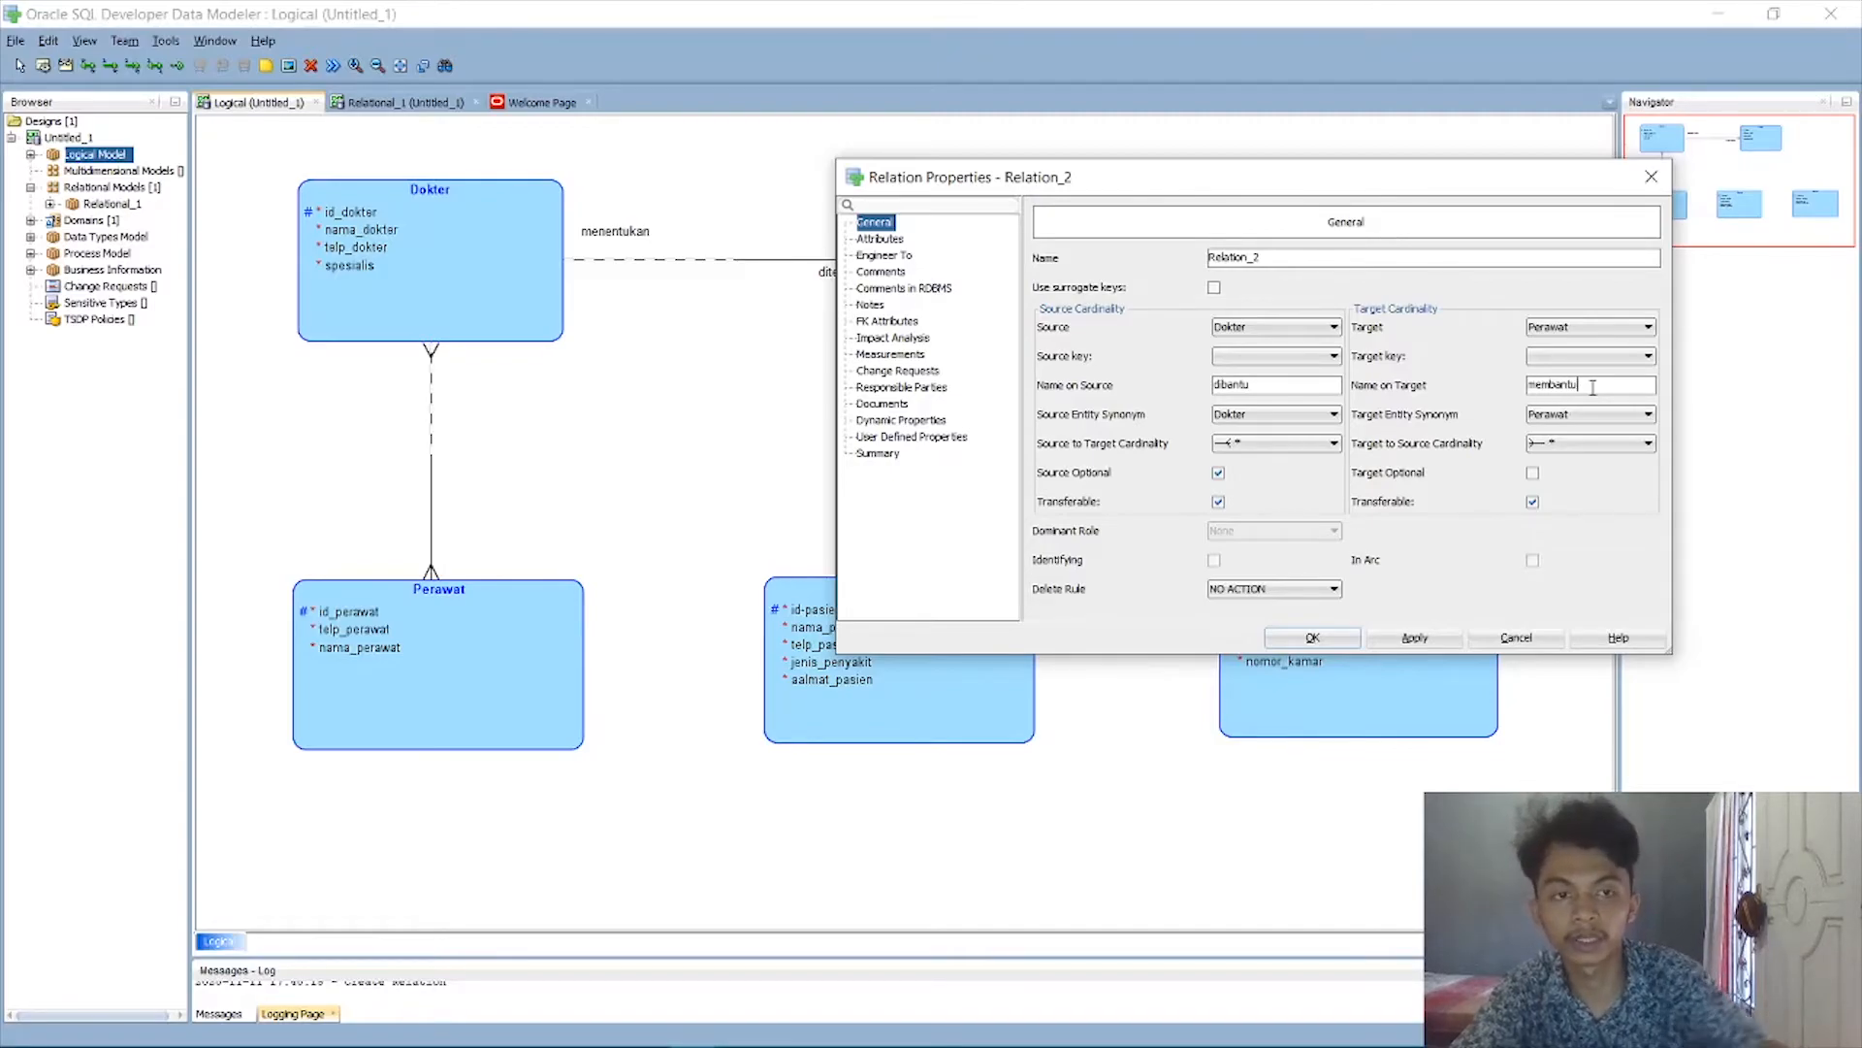
pyautogui.click(1415, 638)
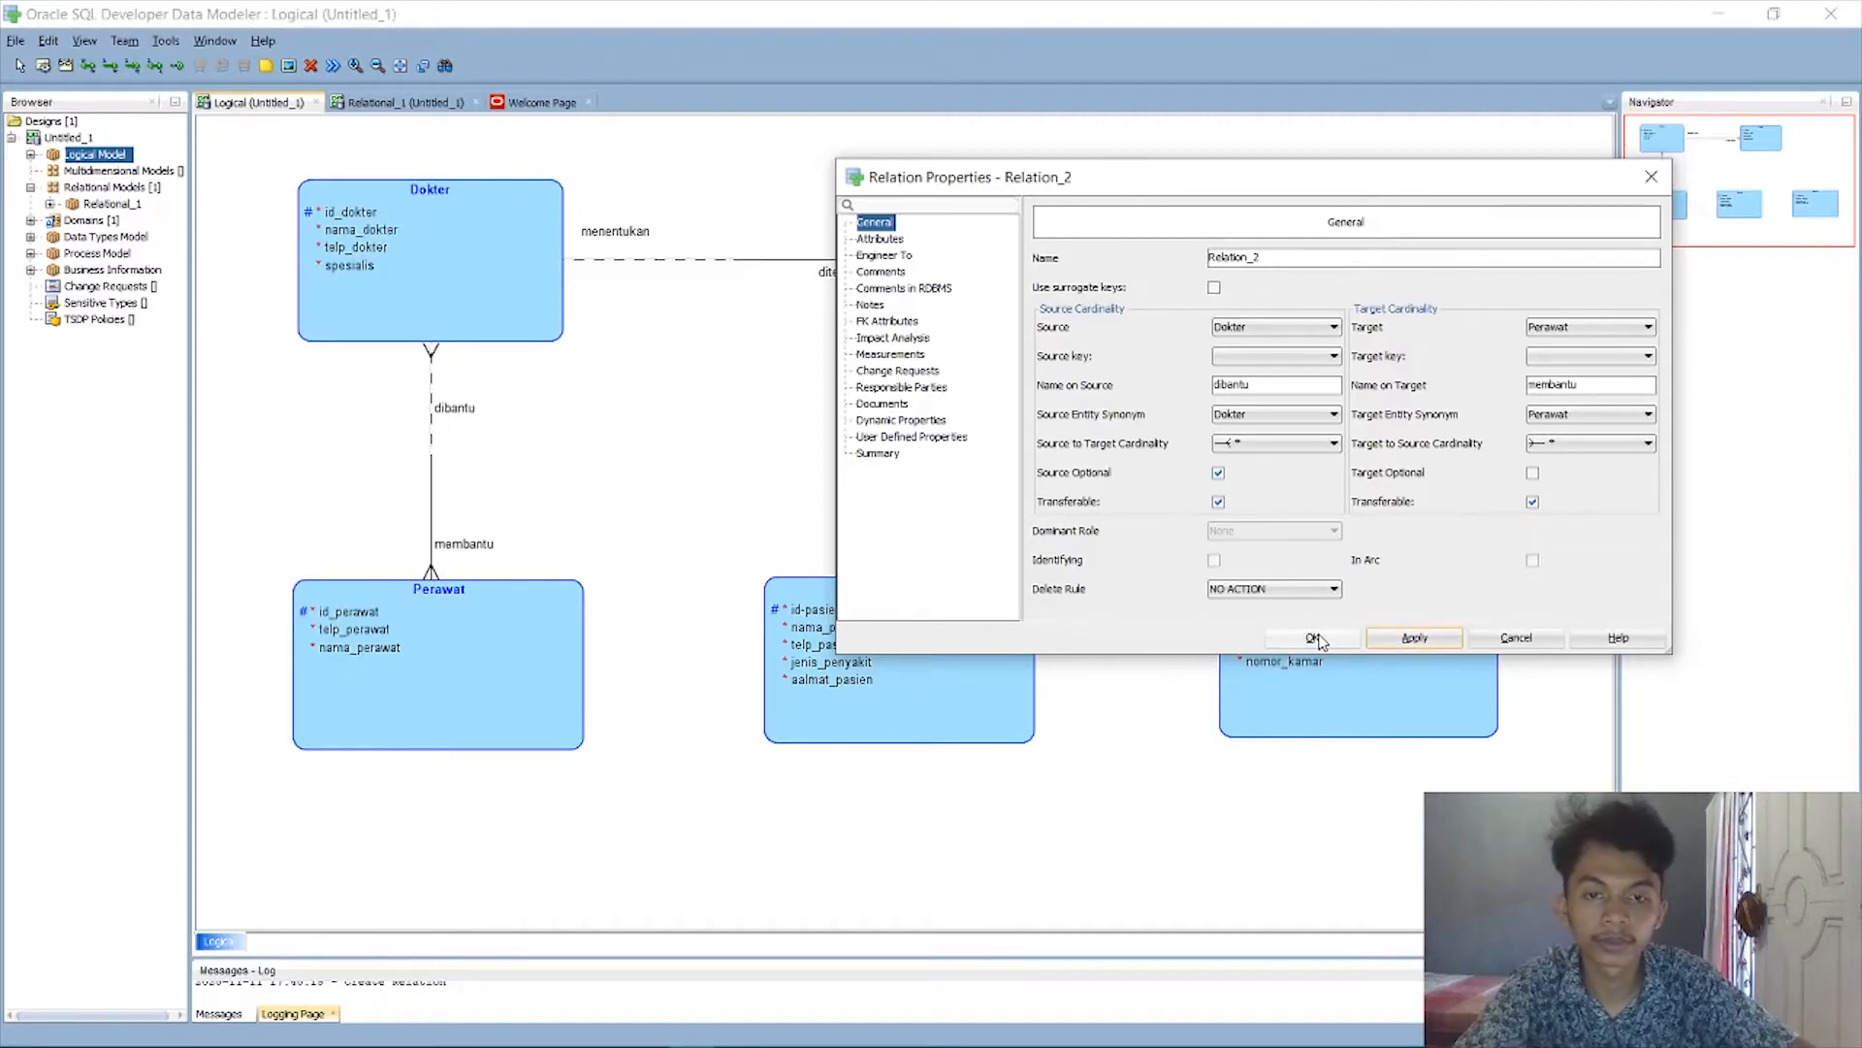
pyautogui.click(1313, 637)
# Shift Perawat, Pasien and Kamar slightly lower and widen the gaps between them.
pyautogui.moveTo(458, 682); pyautogui.dragTo(503, 704)
pyautogui.moveTo(966, 669); pyautogui.dragTo(1046, 704)
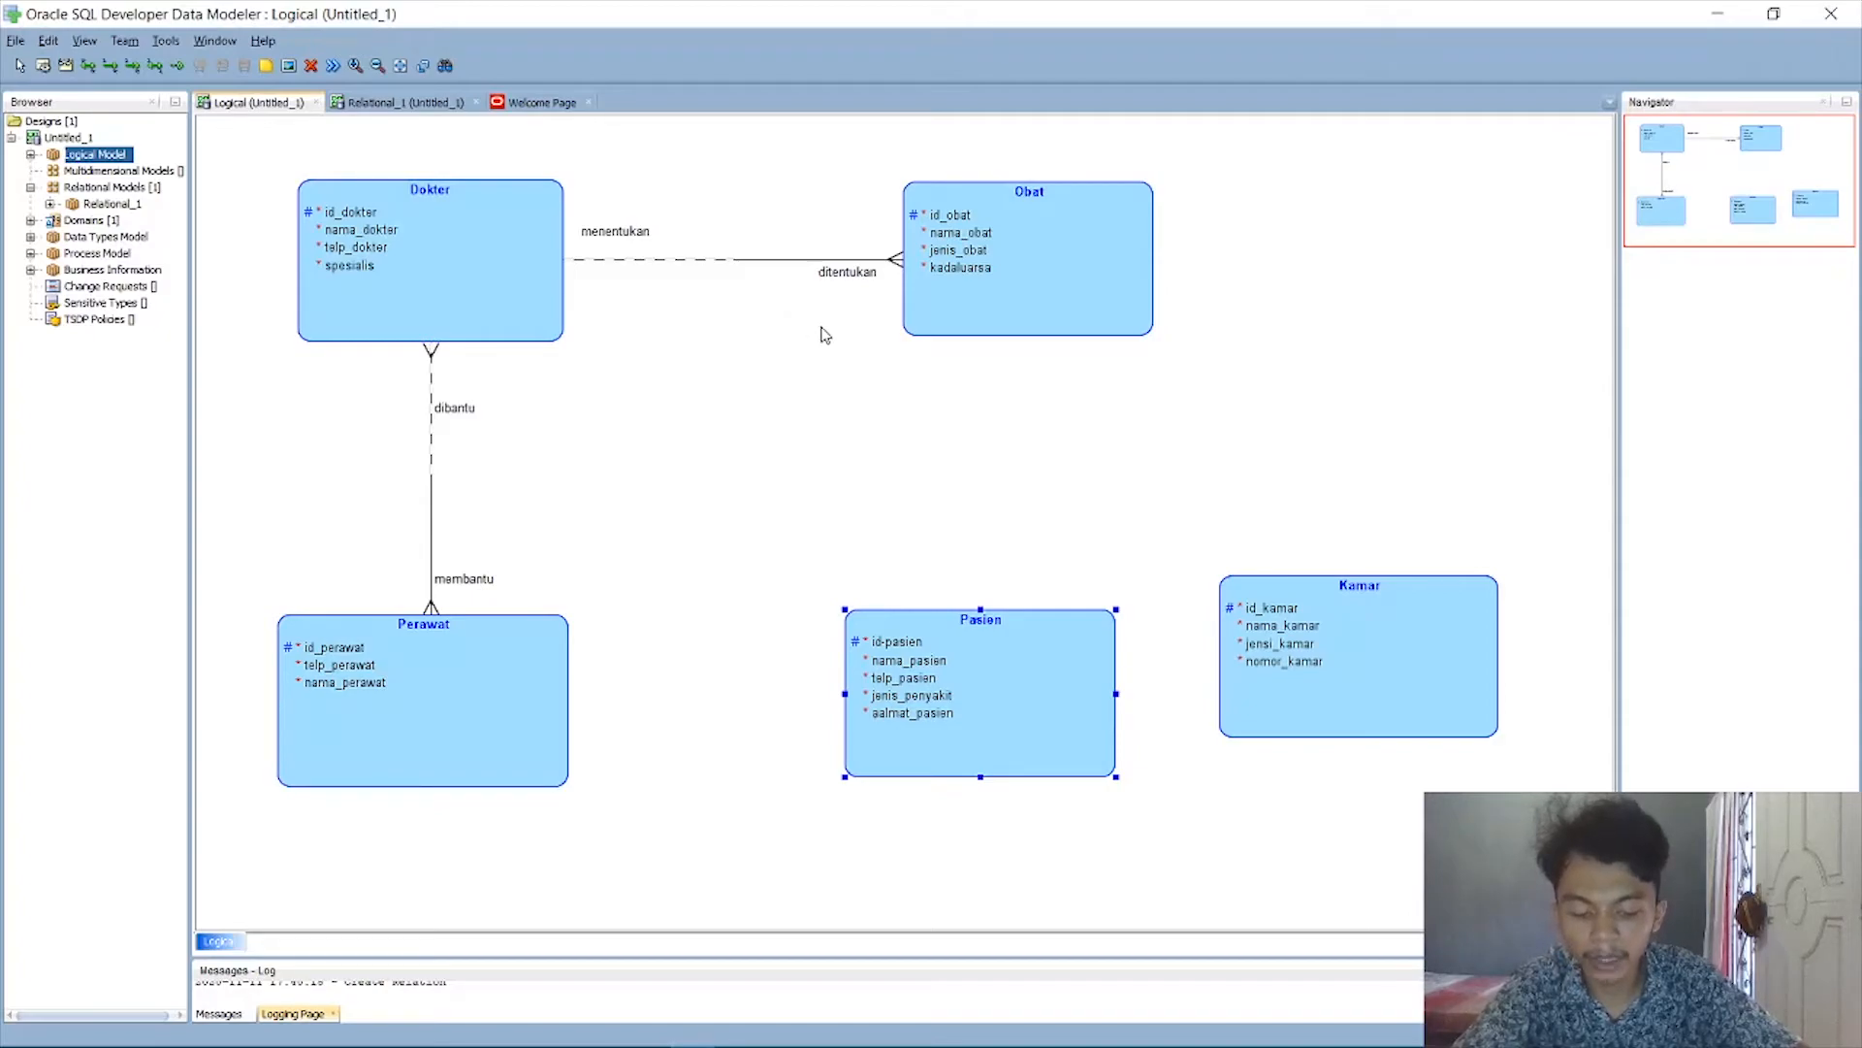
pyautogui.moveTo(1390, 660); pyautogui.dragTo(1469, 697)
pyautogui.moveTo(990, 707)
pyautogui.mouseDown()
pyautogui.moveTo(931, 710)
pyautogui.moveTo(959, 693)
pyautogui.mouseUp()
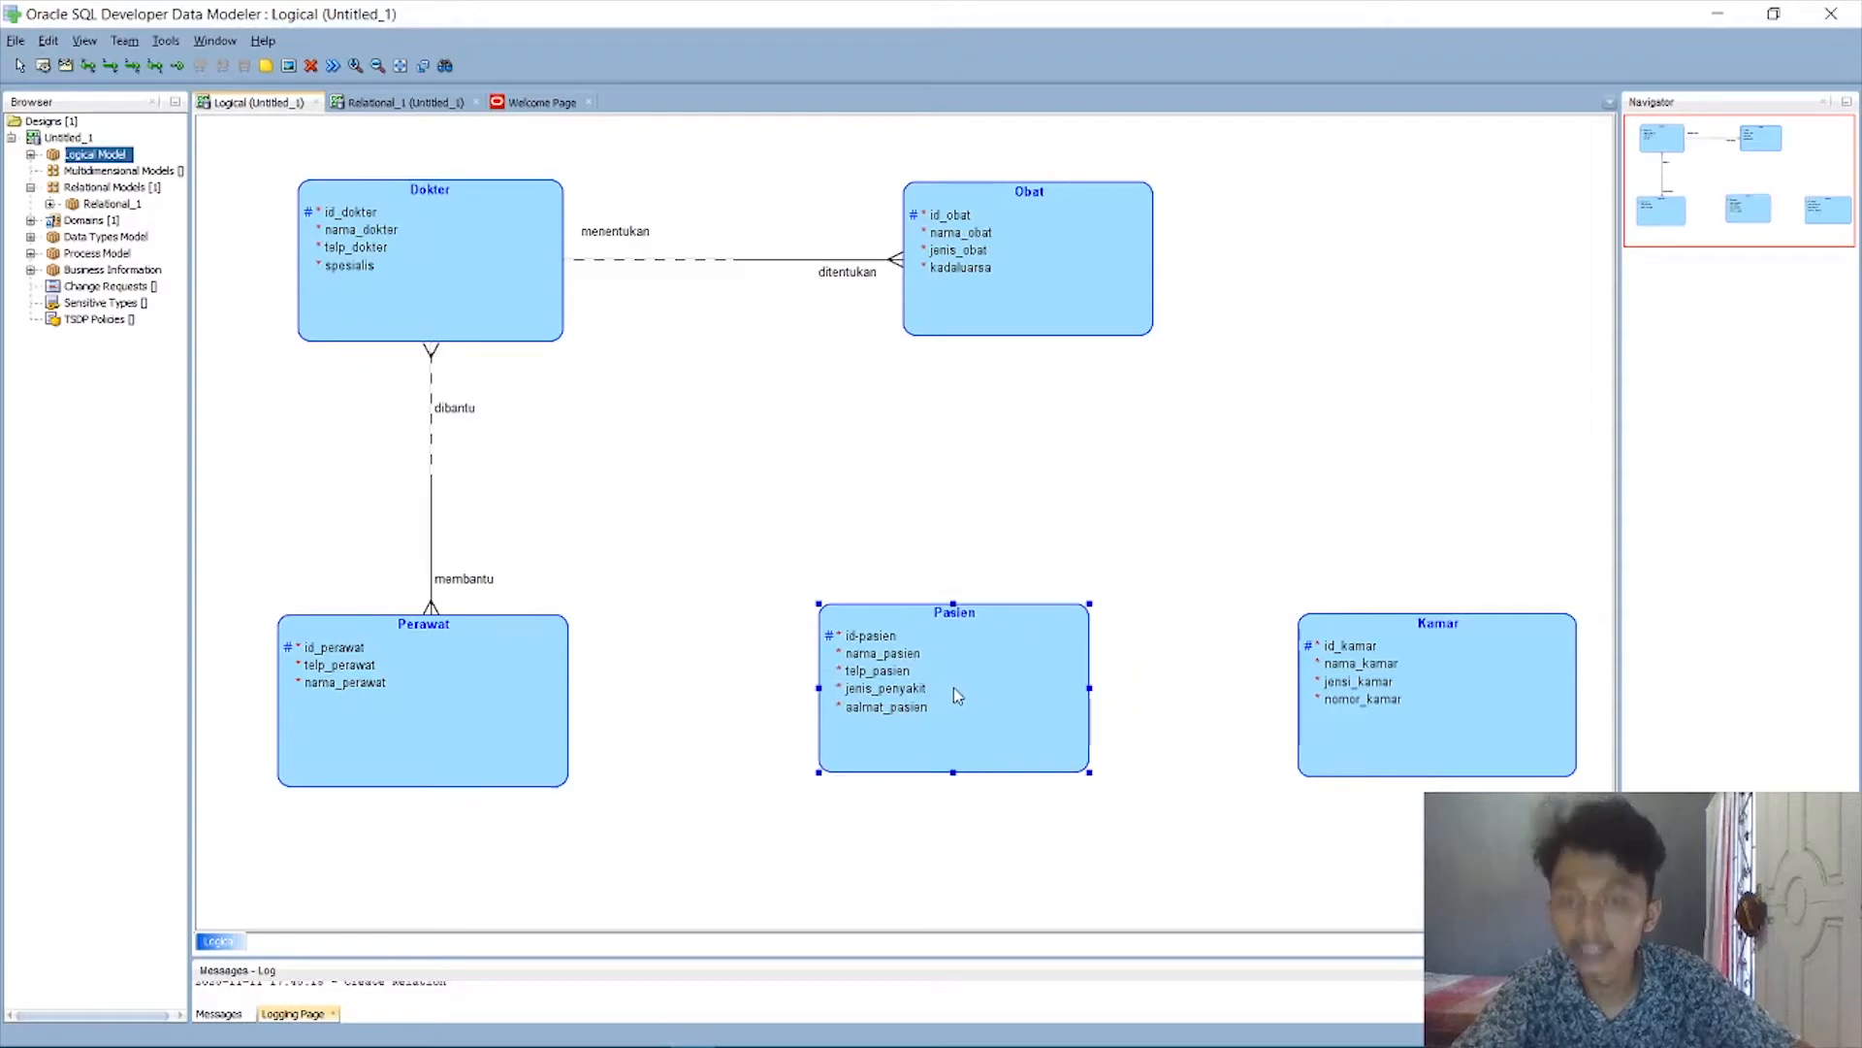
# Create a one-to-many relation from Dokter to Pasien, with source name memeriksa and target name diperiksa.
pyautogui.click(114, 70)
pyautogui.click(419, 250)
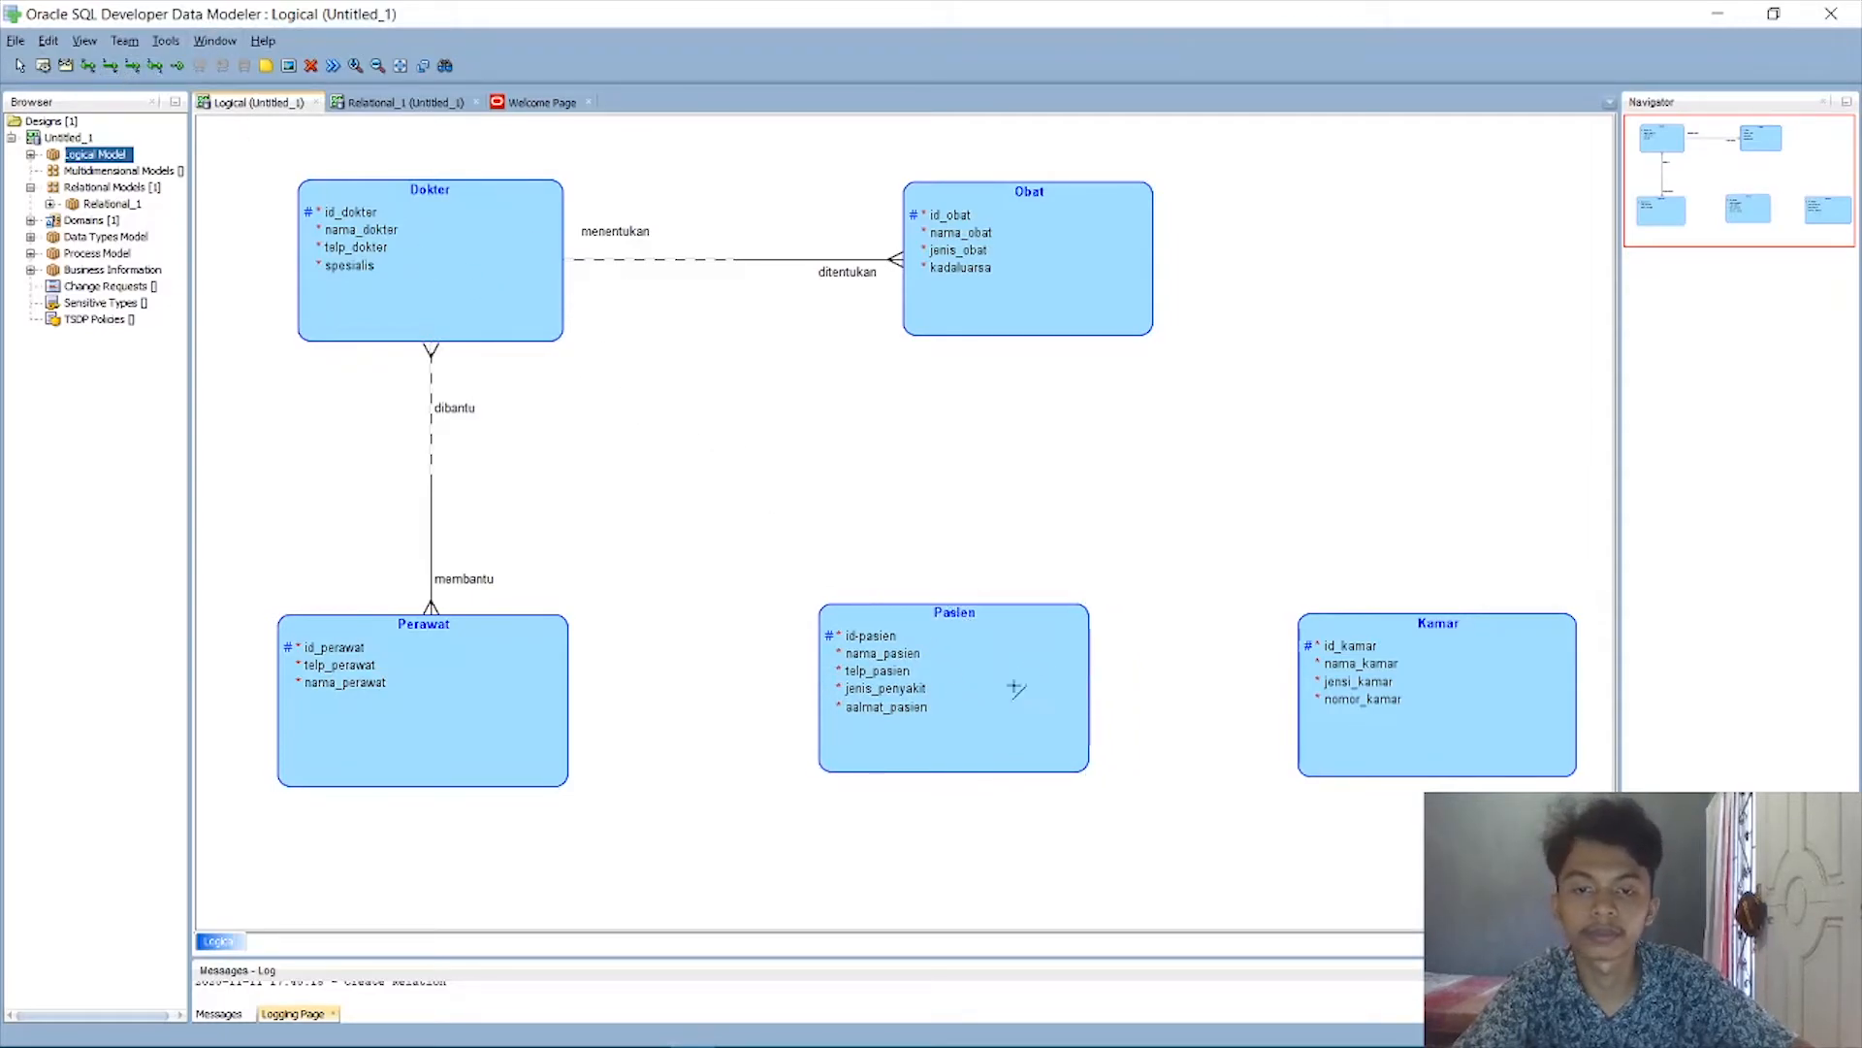
pyautogui.click(986, 705)
pyautogui.click(1254, 392)
pyautogui.write('memer')
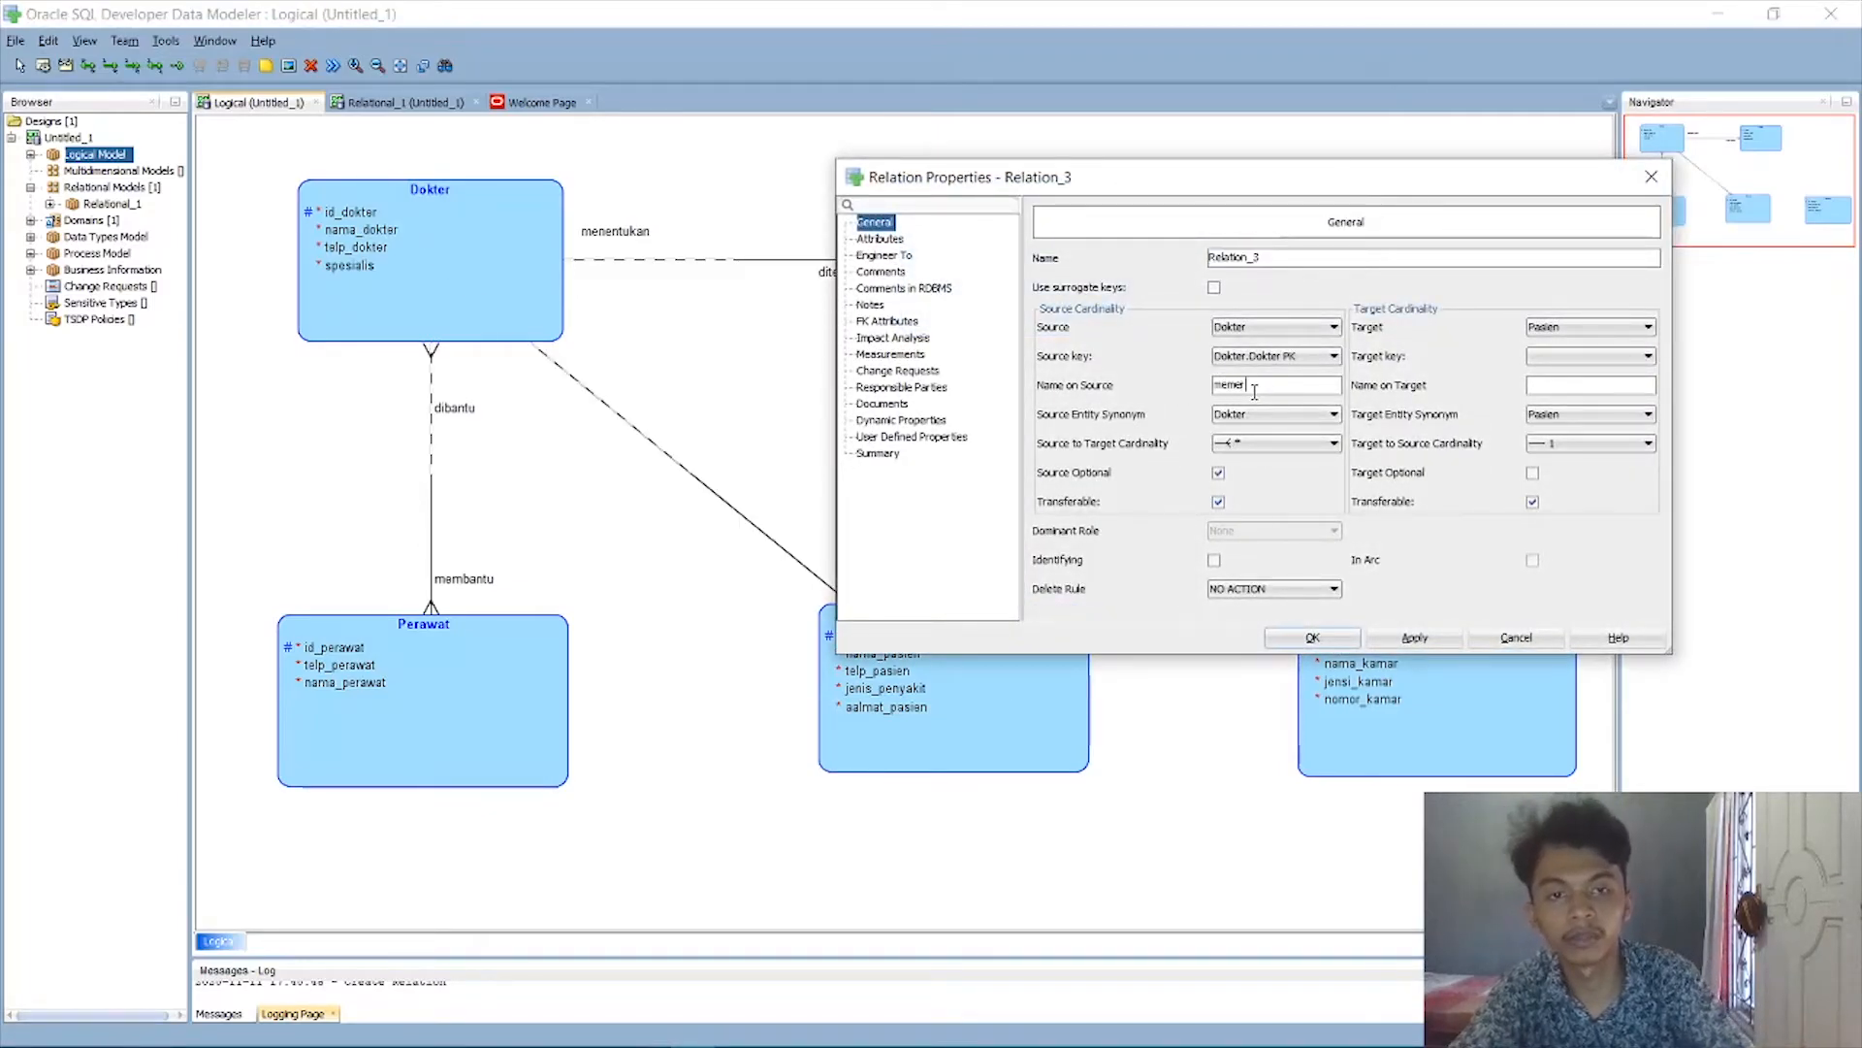
pyautogui.write('iksa')
pyautogui.click(1588, 384)
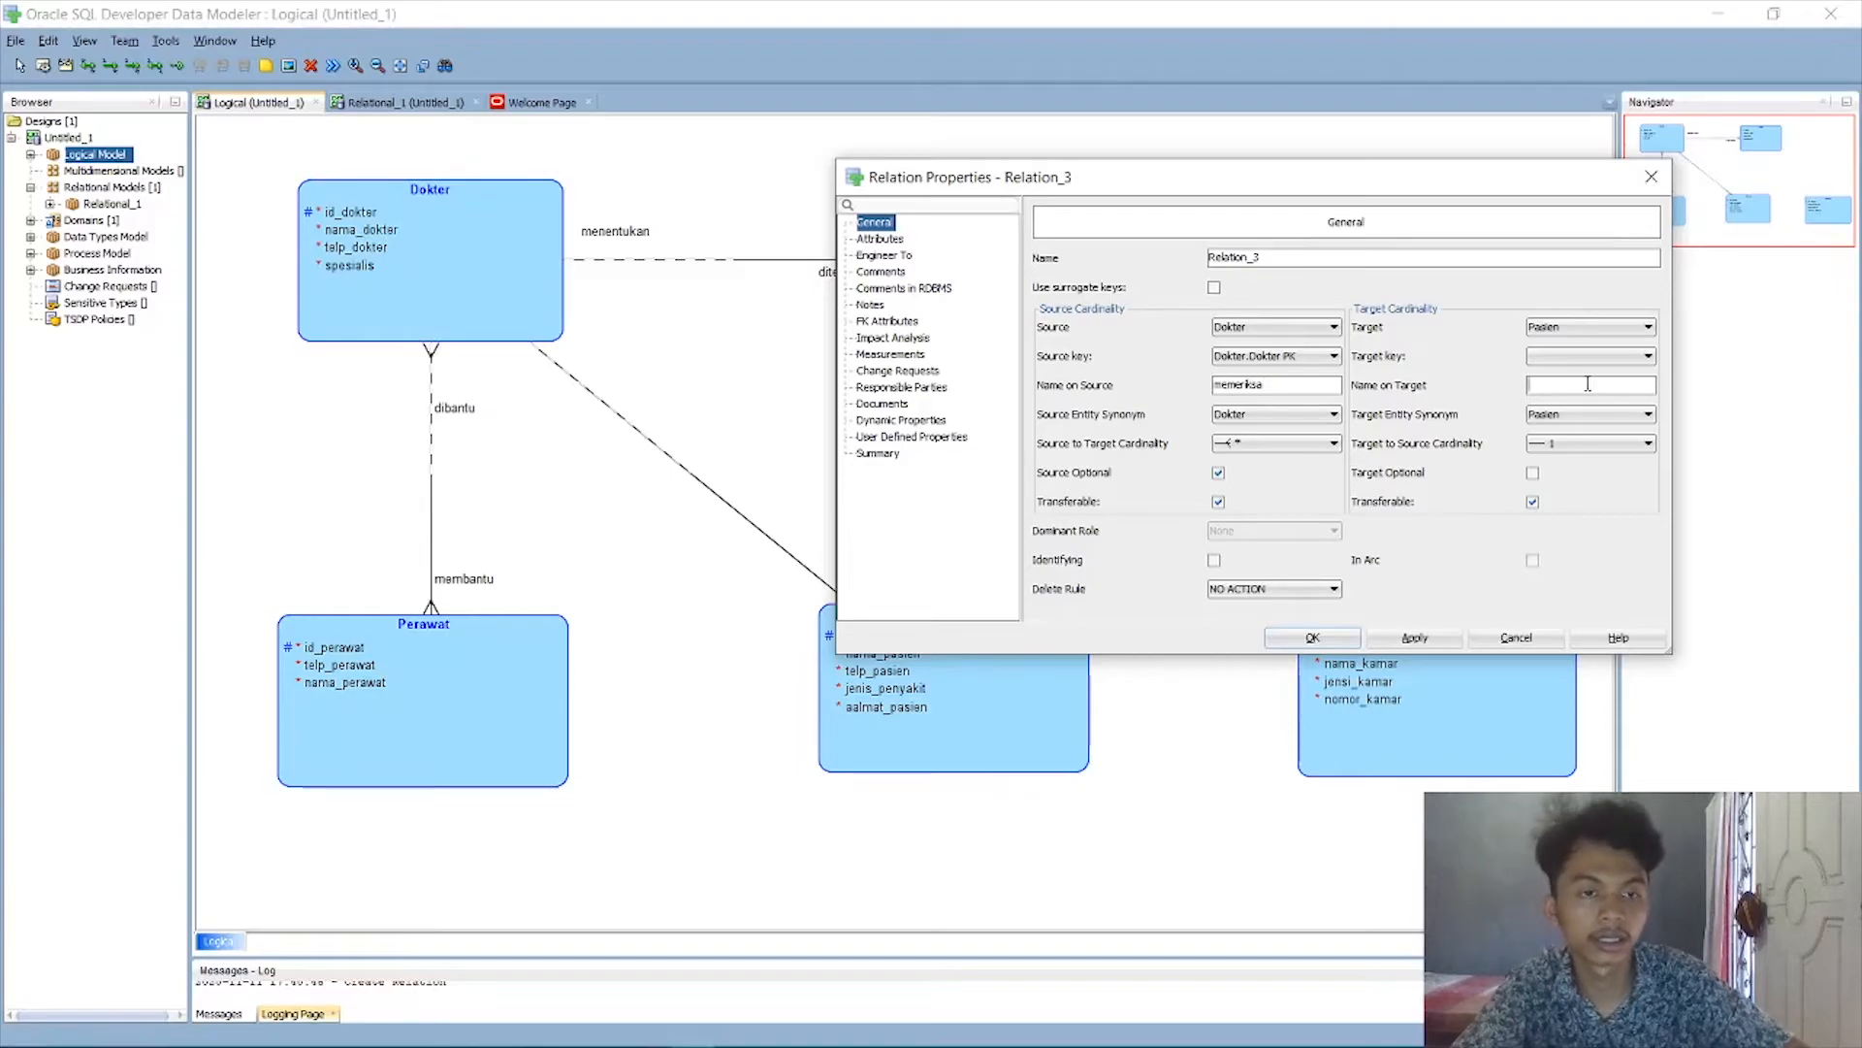
pyautogui.write('diperiksa')
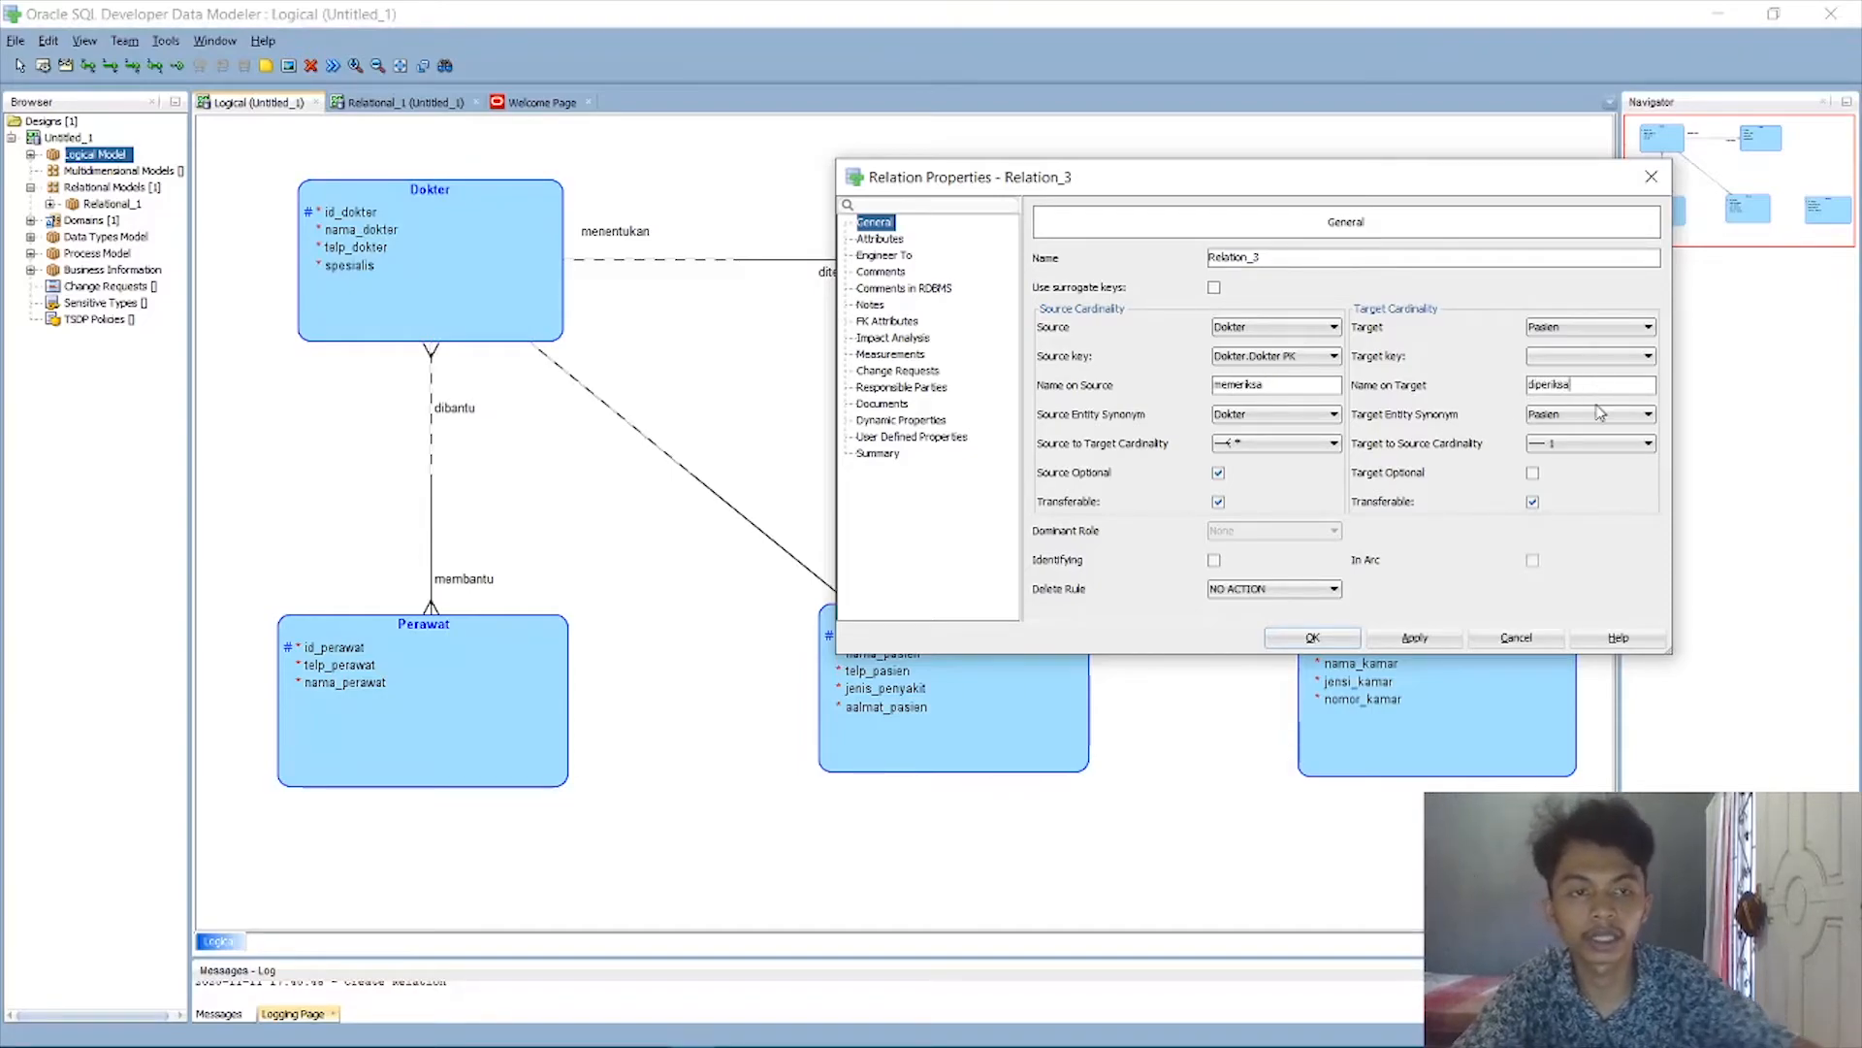
pyautogui.click(1416, 635)
pyautogui.click(1312, 637)
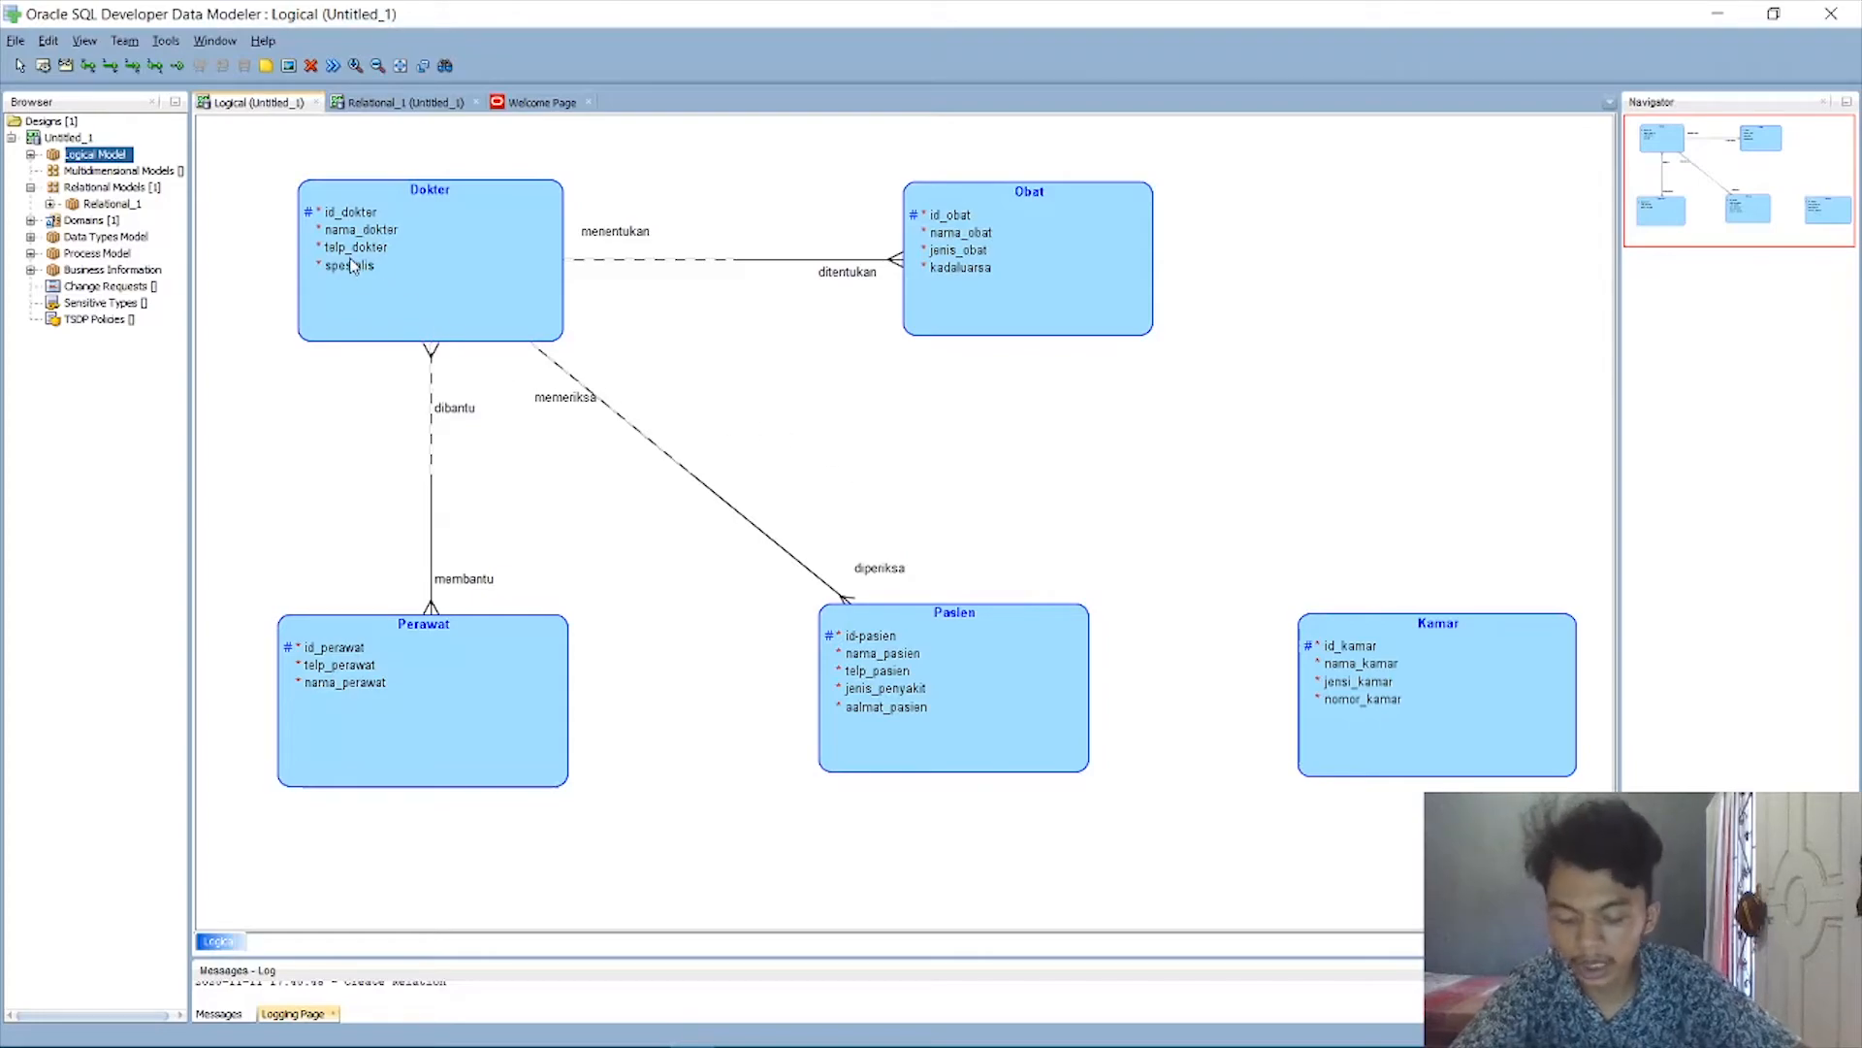
# Create a many-to-many relation from Perawat to Pasien, with source name memriksa and target name diperiksa.
pyautogui.click(88, 70)
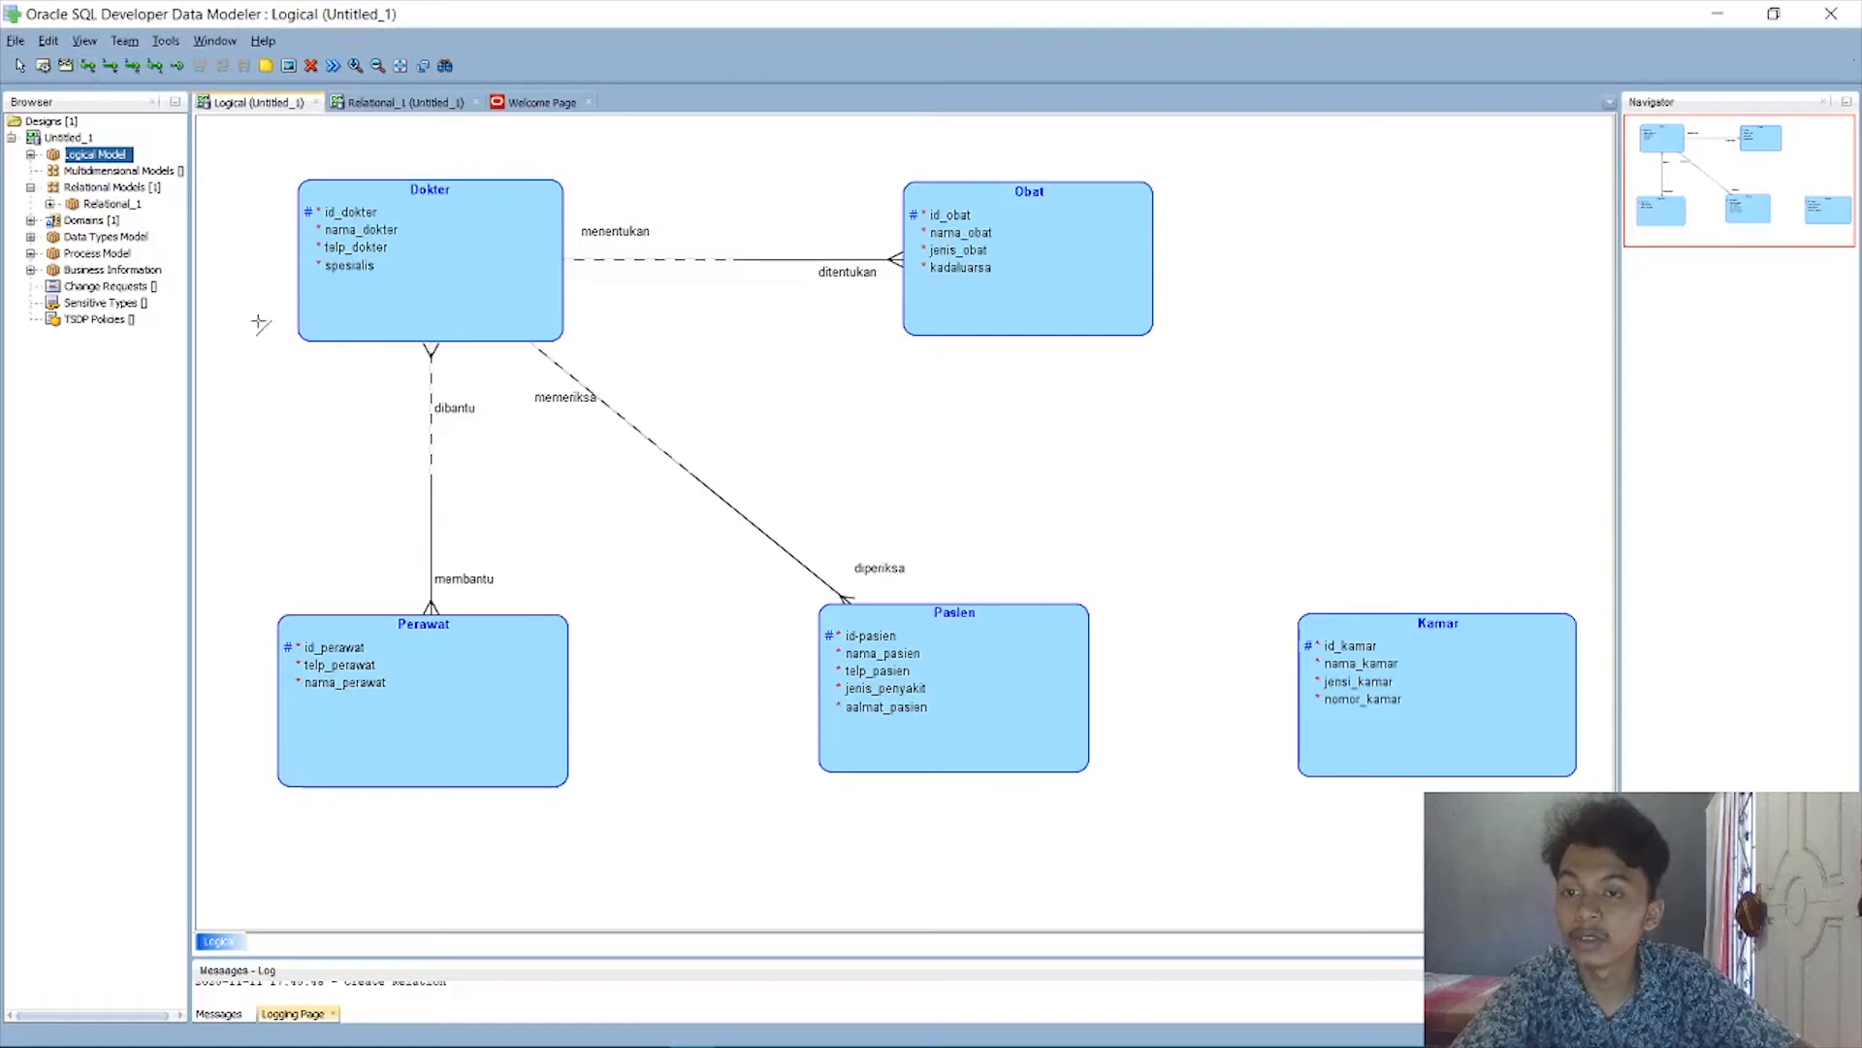
pyautogui.click(999, 692)
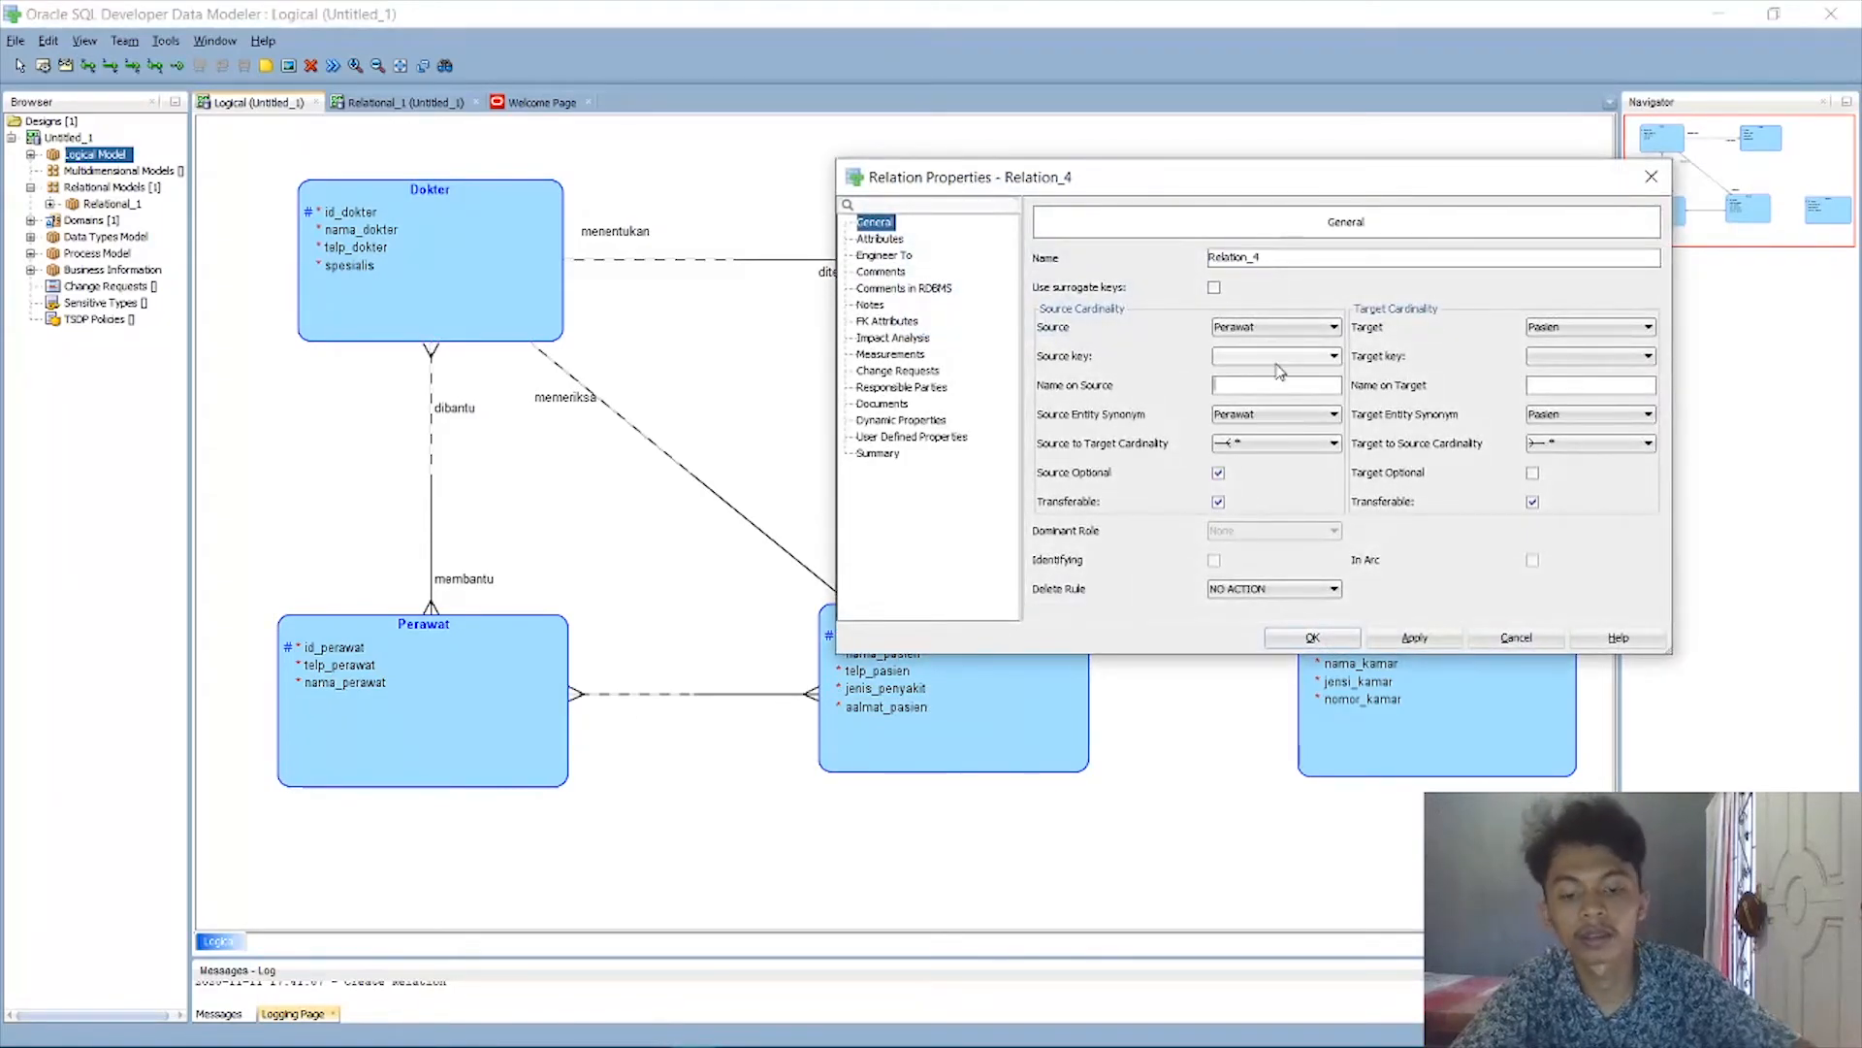
pyautogui.write('memriksa')
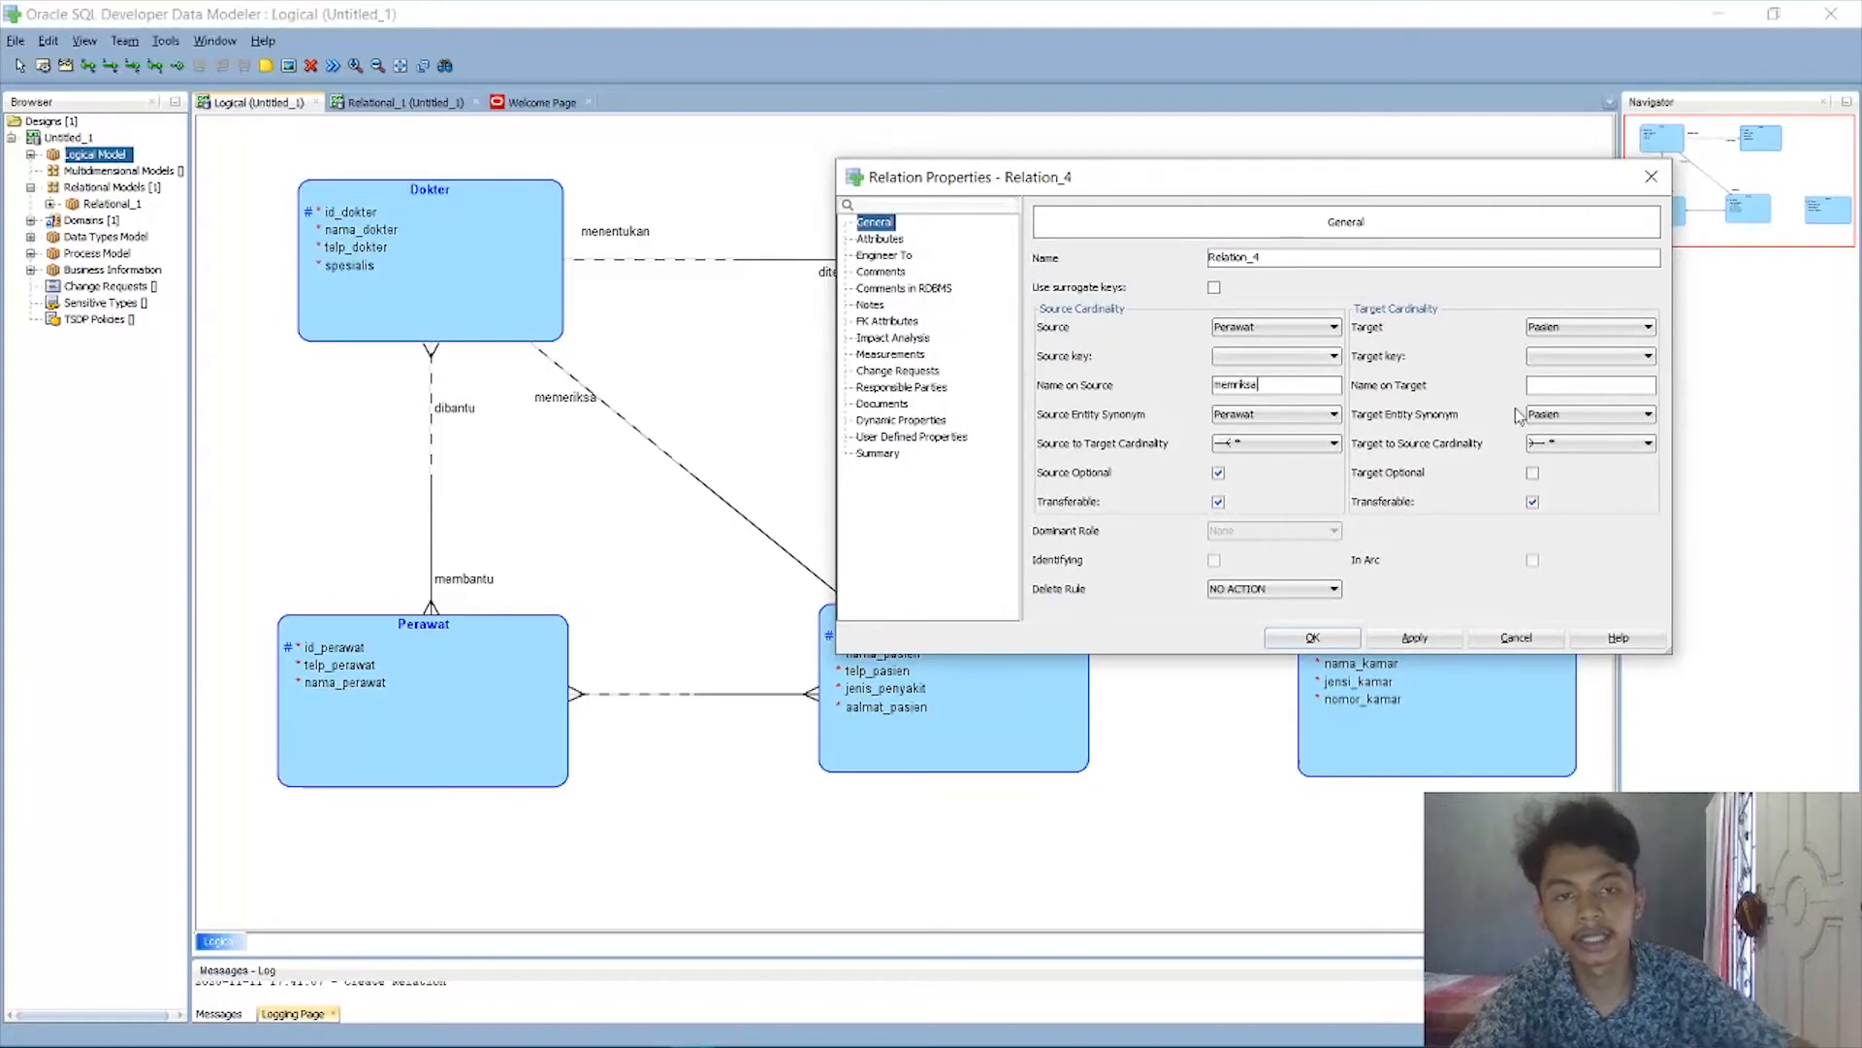
pyautogui.click(1596, 386)
pyautogui.write('d')
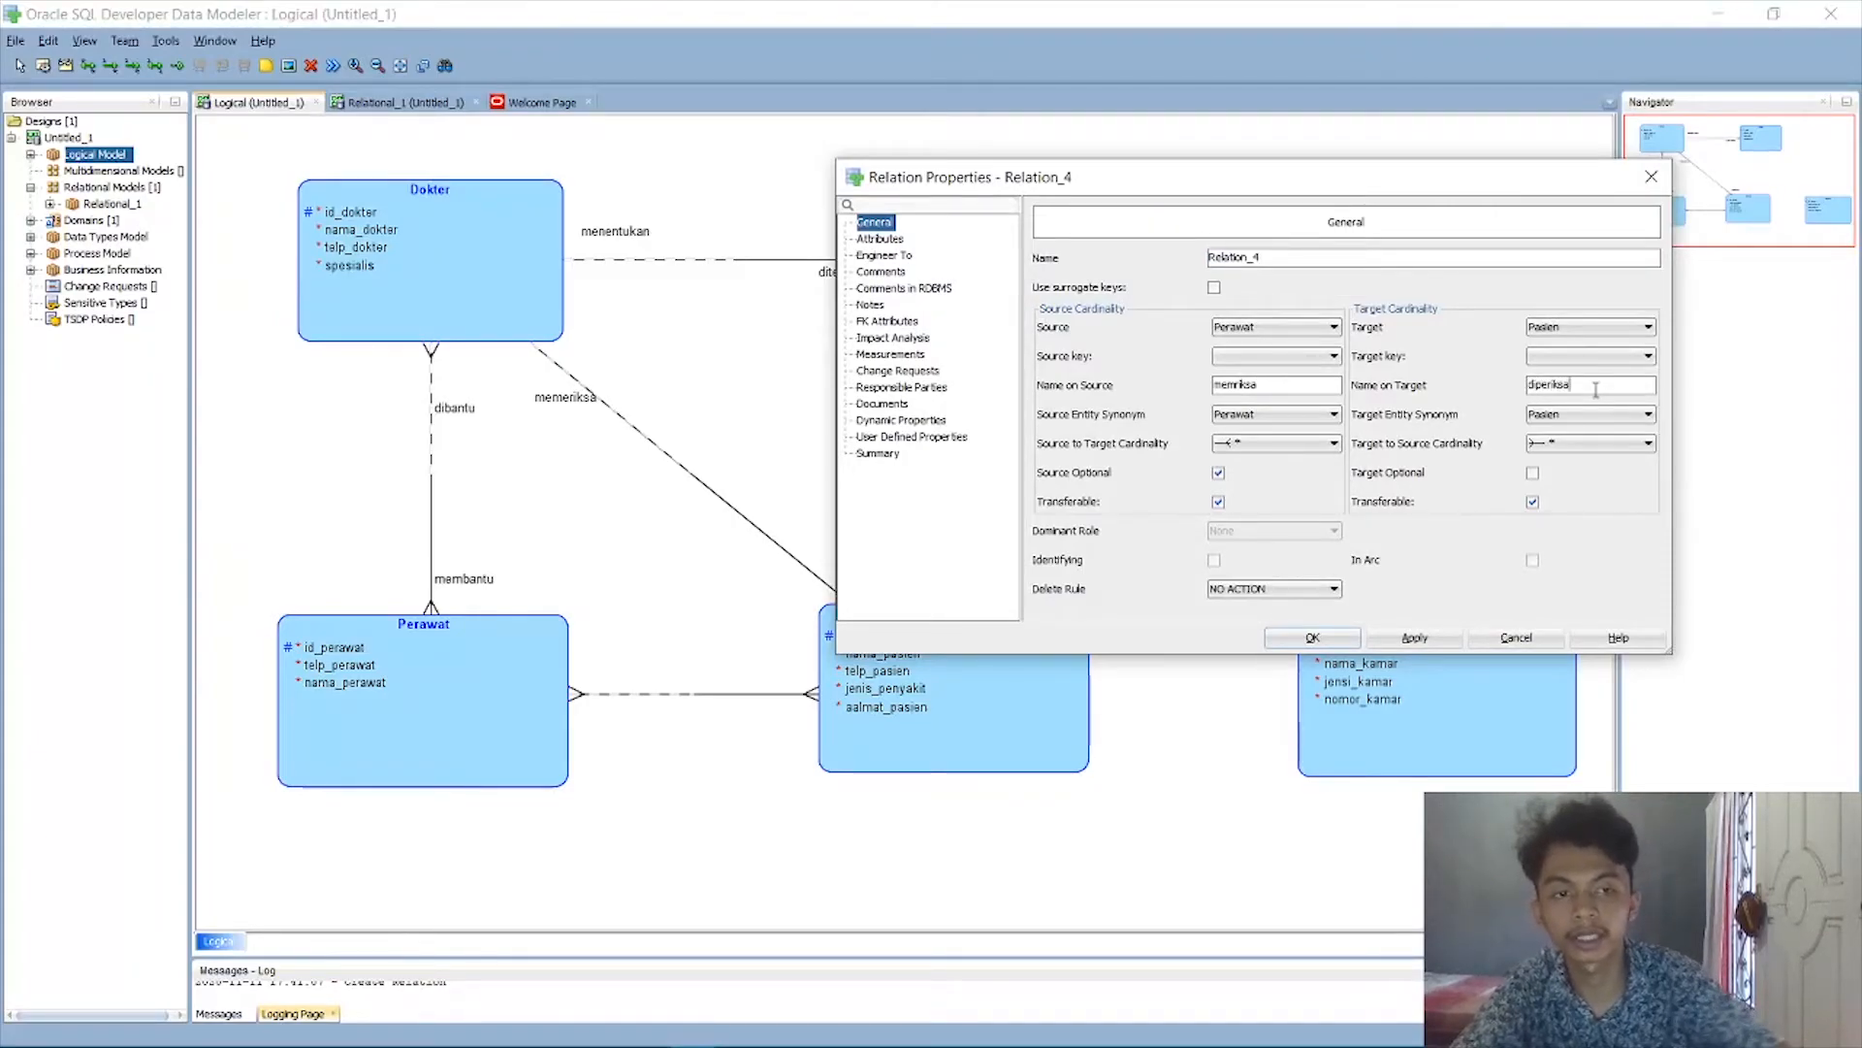
pyautogui.write('iperiksa')
pyautogui.click(1414, 637)
pyautogui.click(1312, 637)
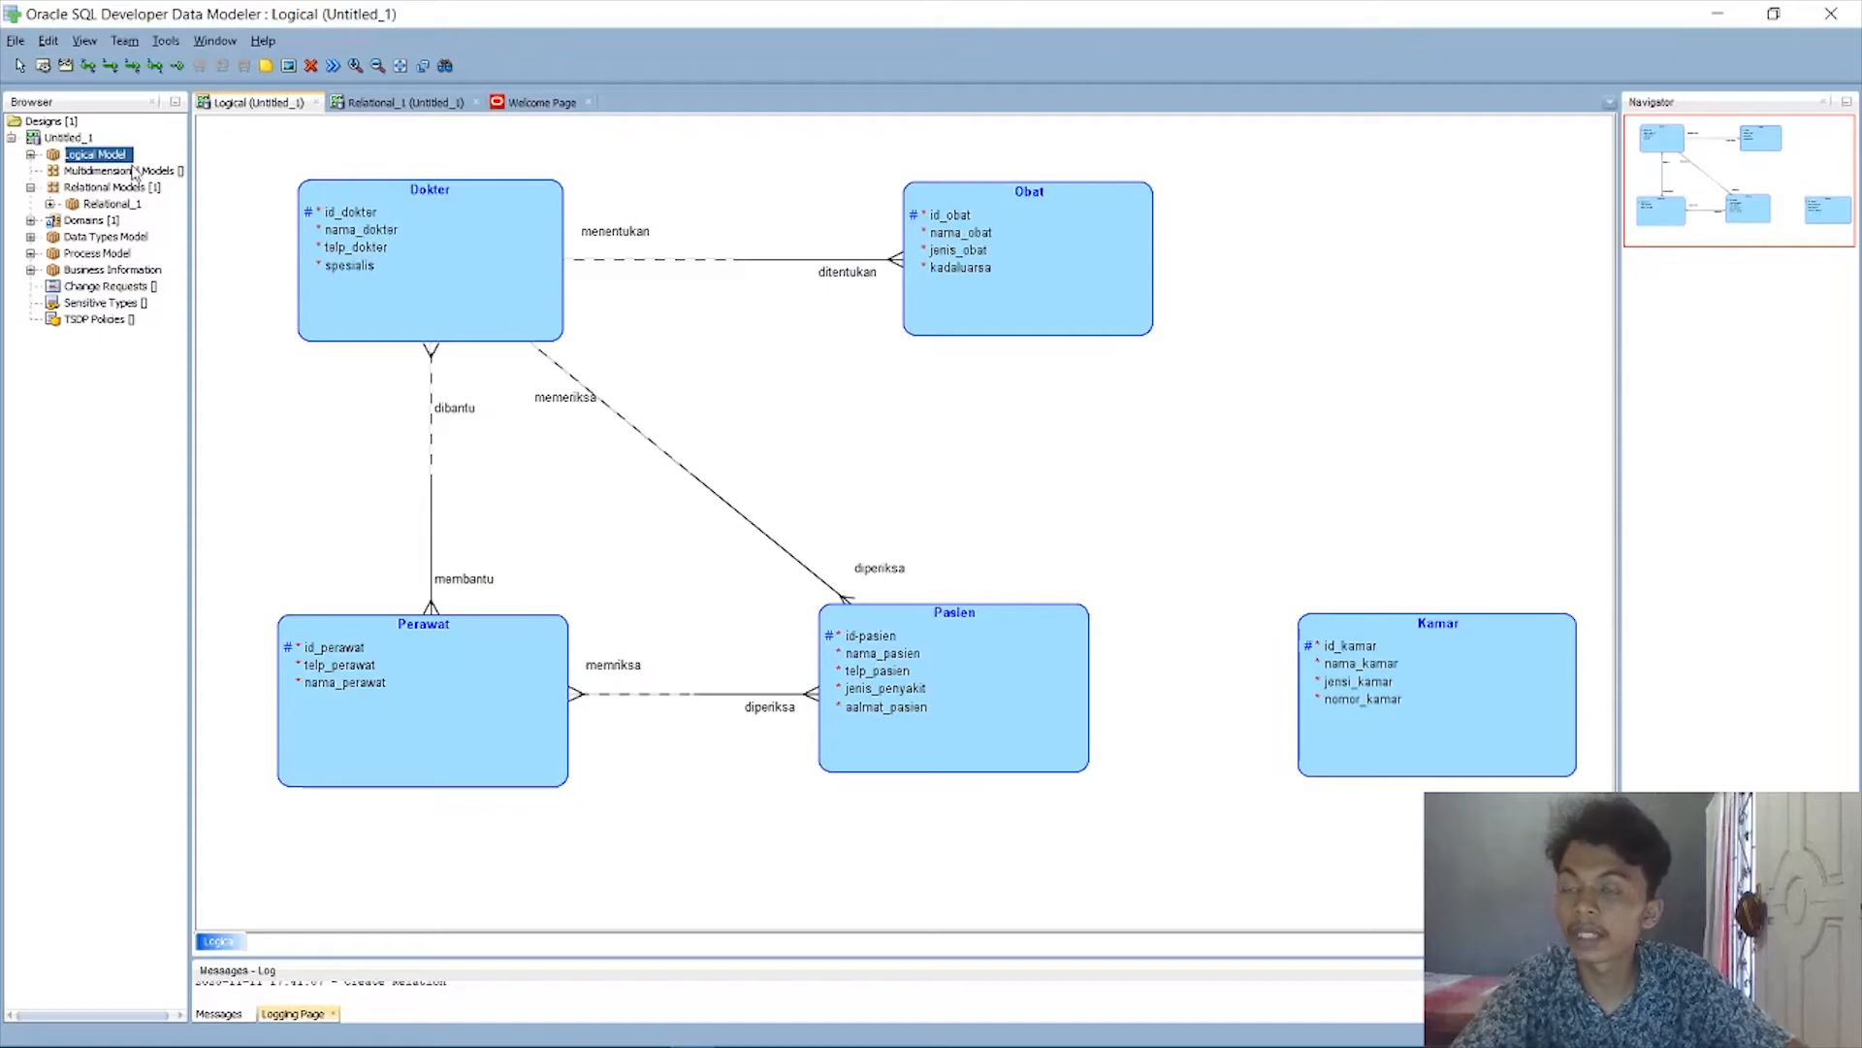
# Create a one-to-many relation from Pasien to Obat, named mengonsumsi on source and dikonsumsi on target, and shift Obat to sit above Pasien.
pyautogui.click(111, 66)
pyautogui.click(970, 707)
pyautogui.click(1039, 262)
pyautogui.click(1251, 386)
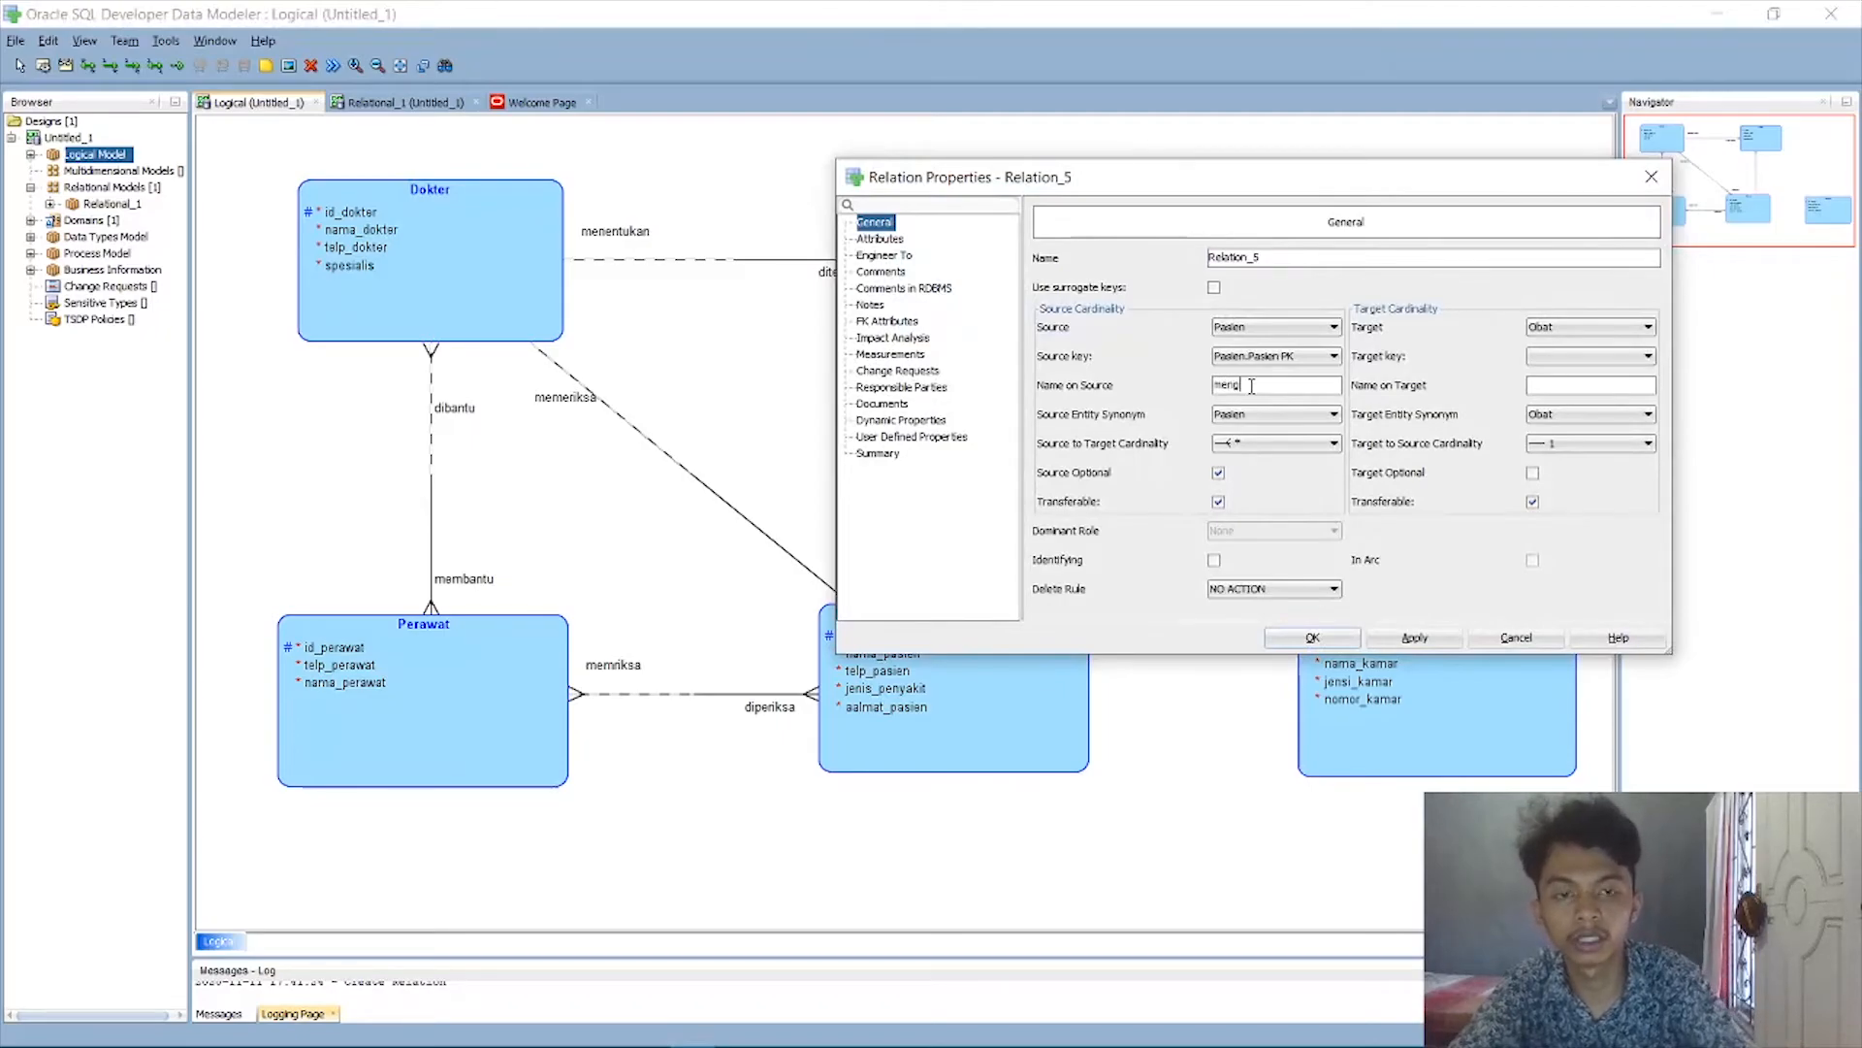
pyautogui.click(1562, 386)
pyautogui.write('dikonsumsi')
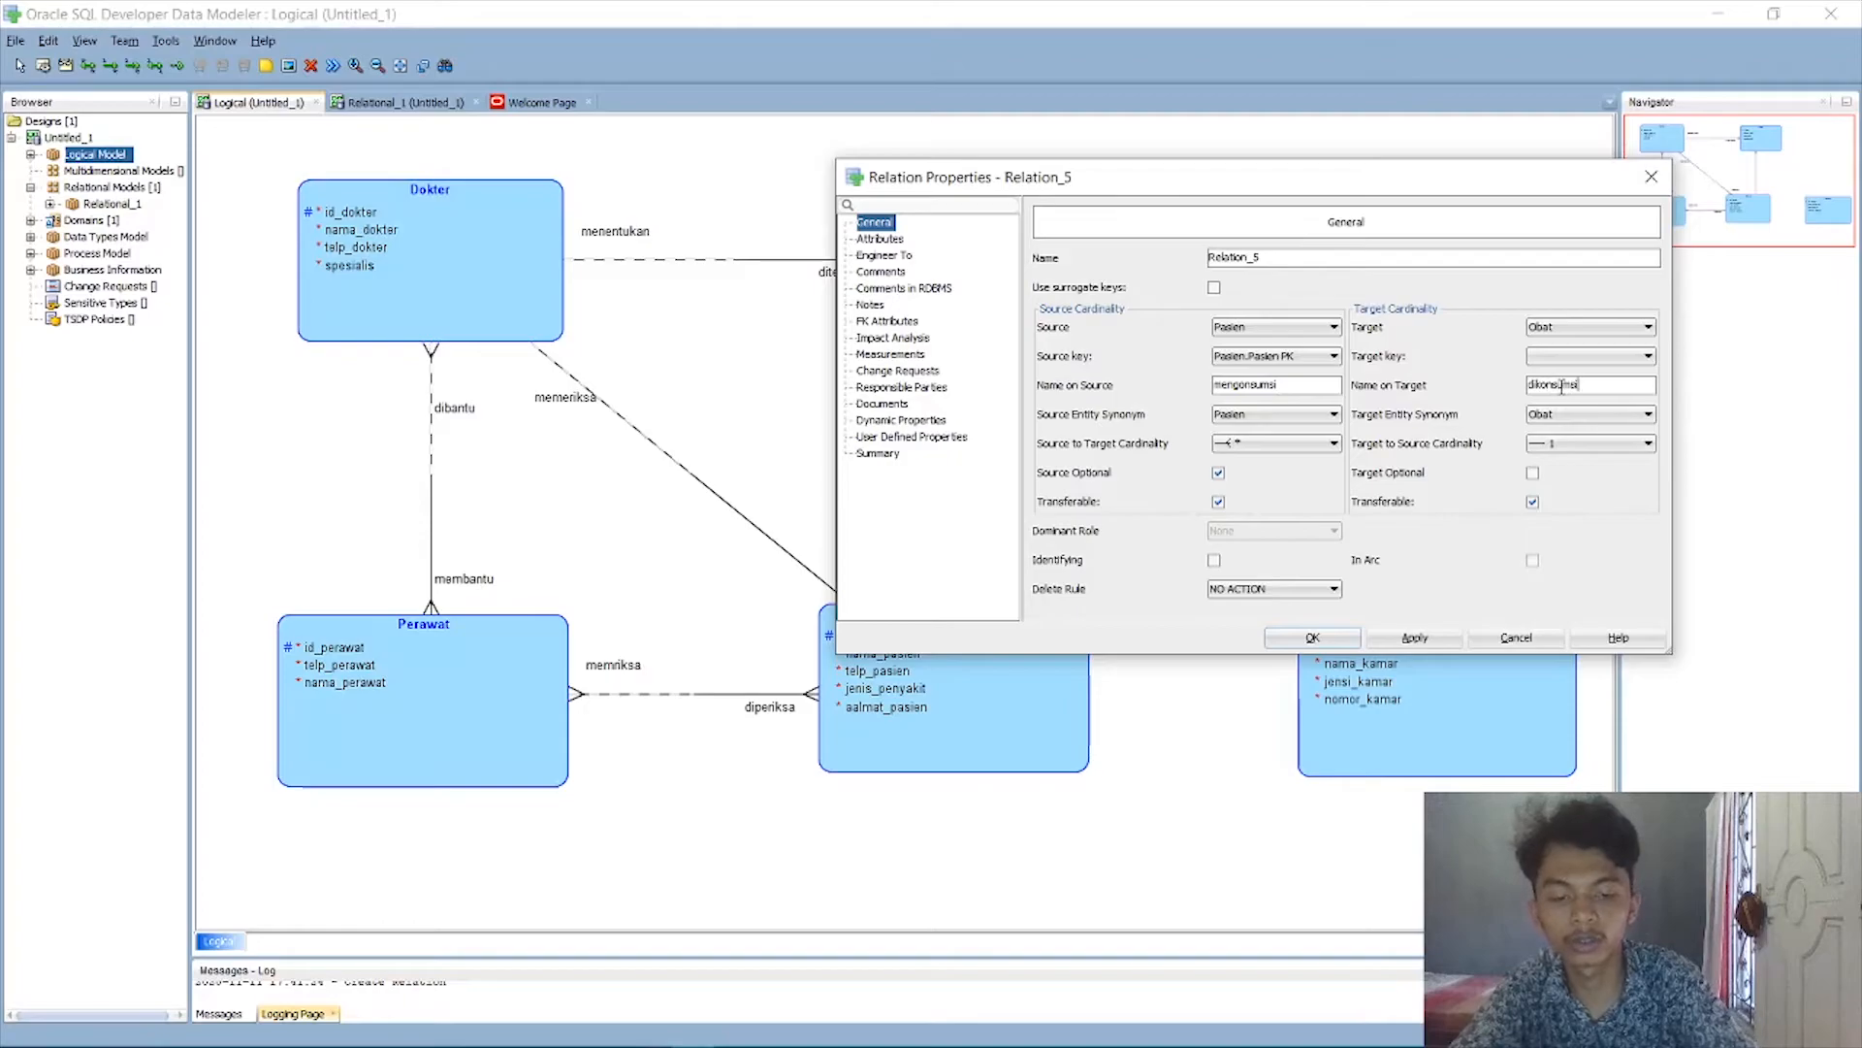
pyautogui.click(1422, 642)
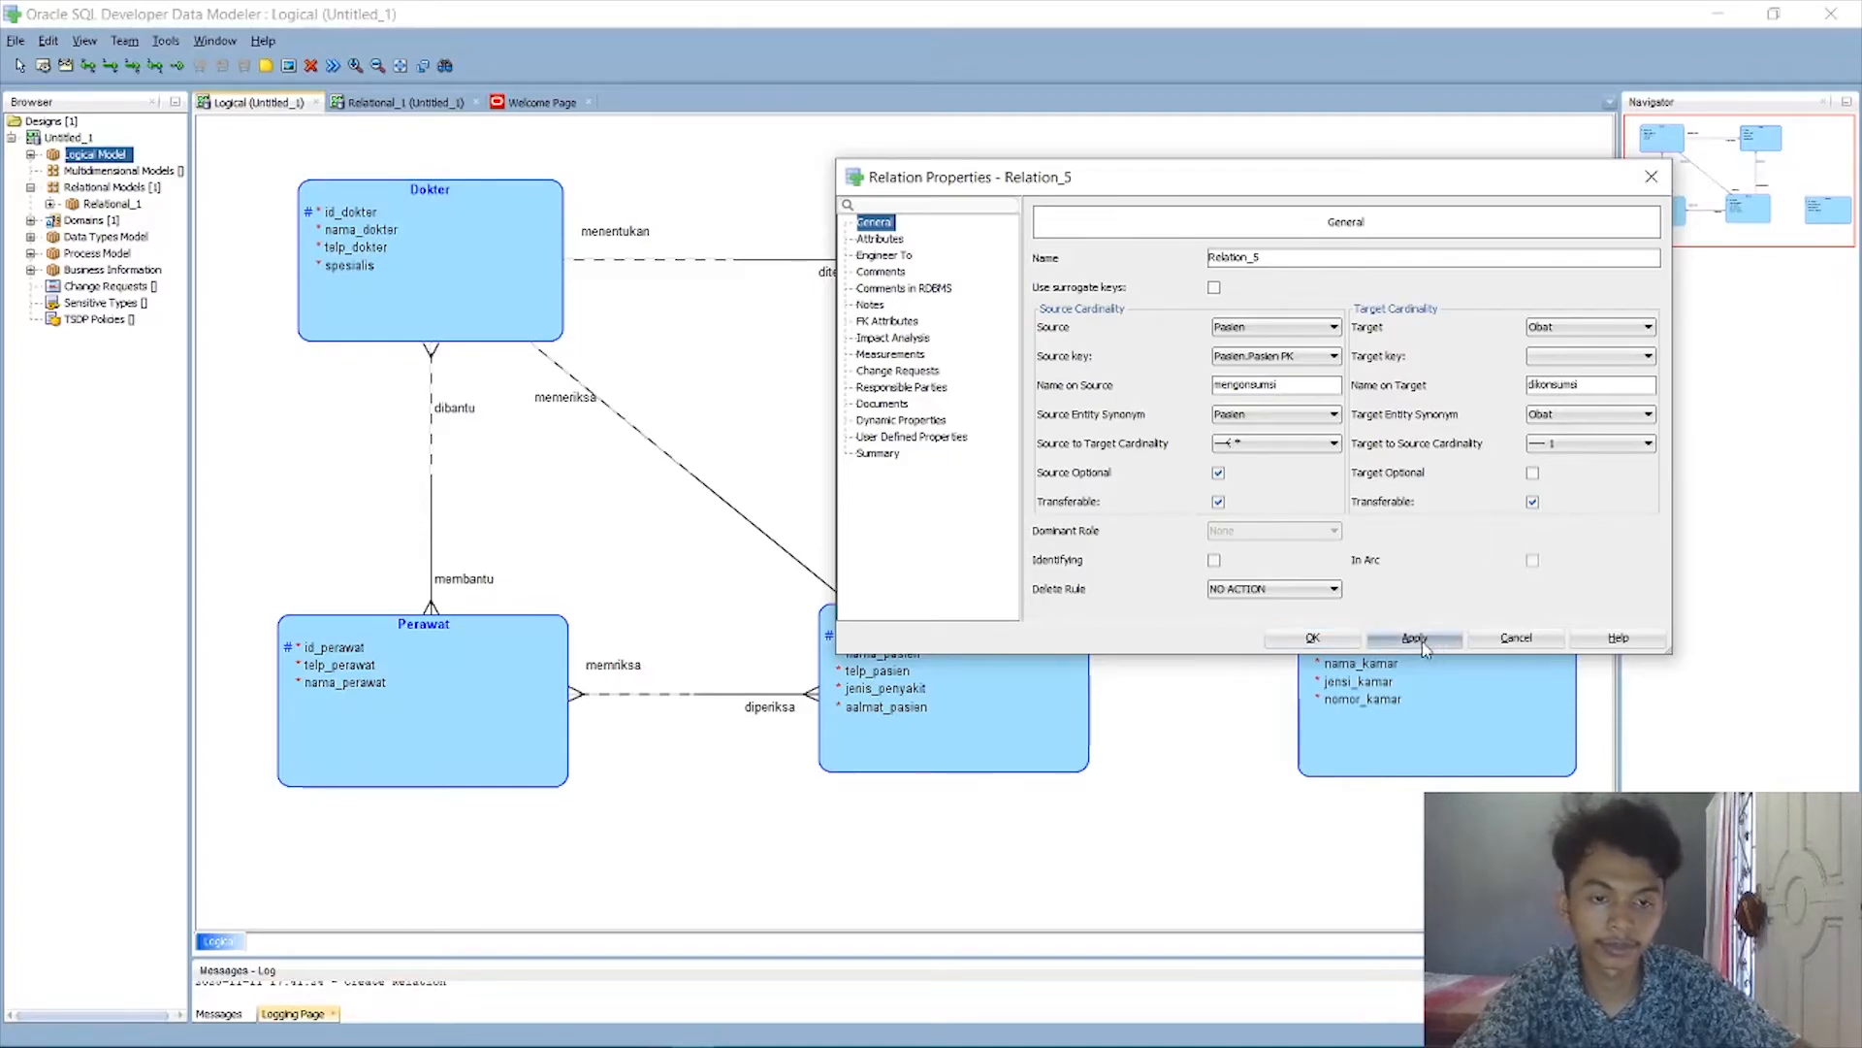
pyautogui.click(1312, 639)
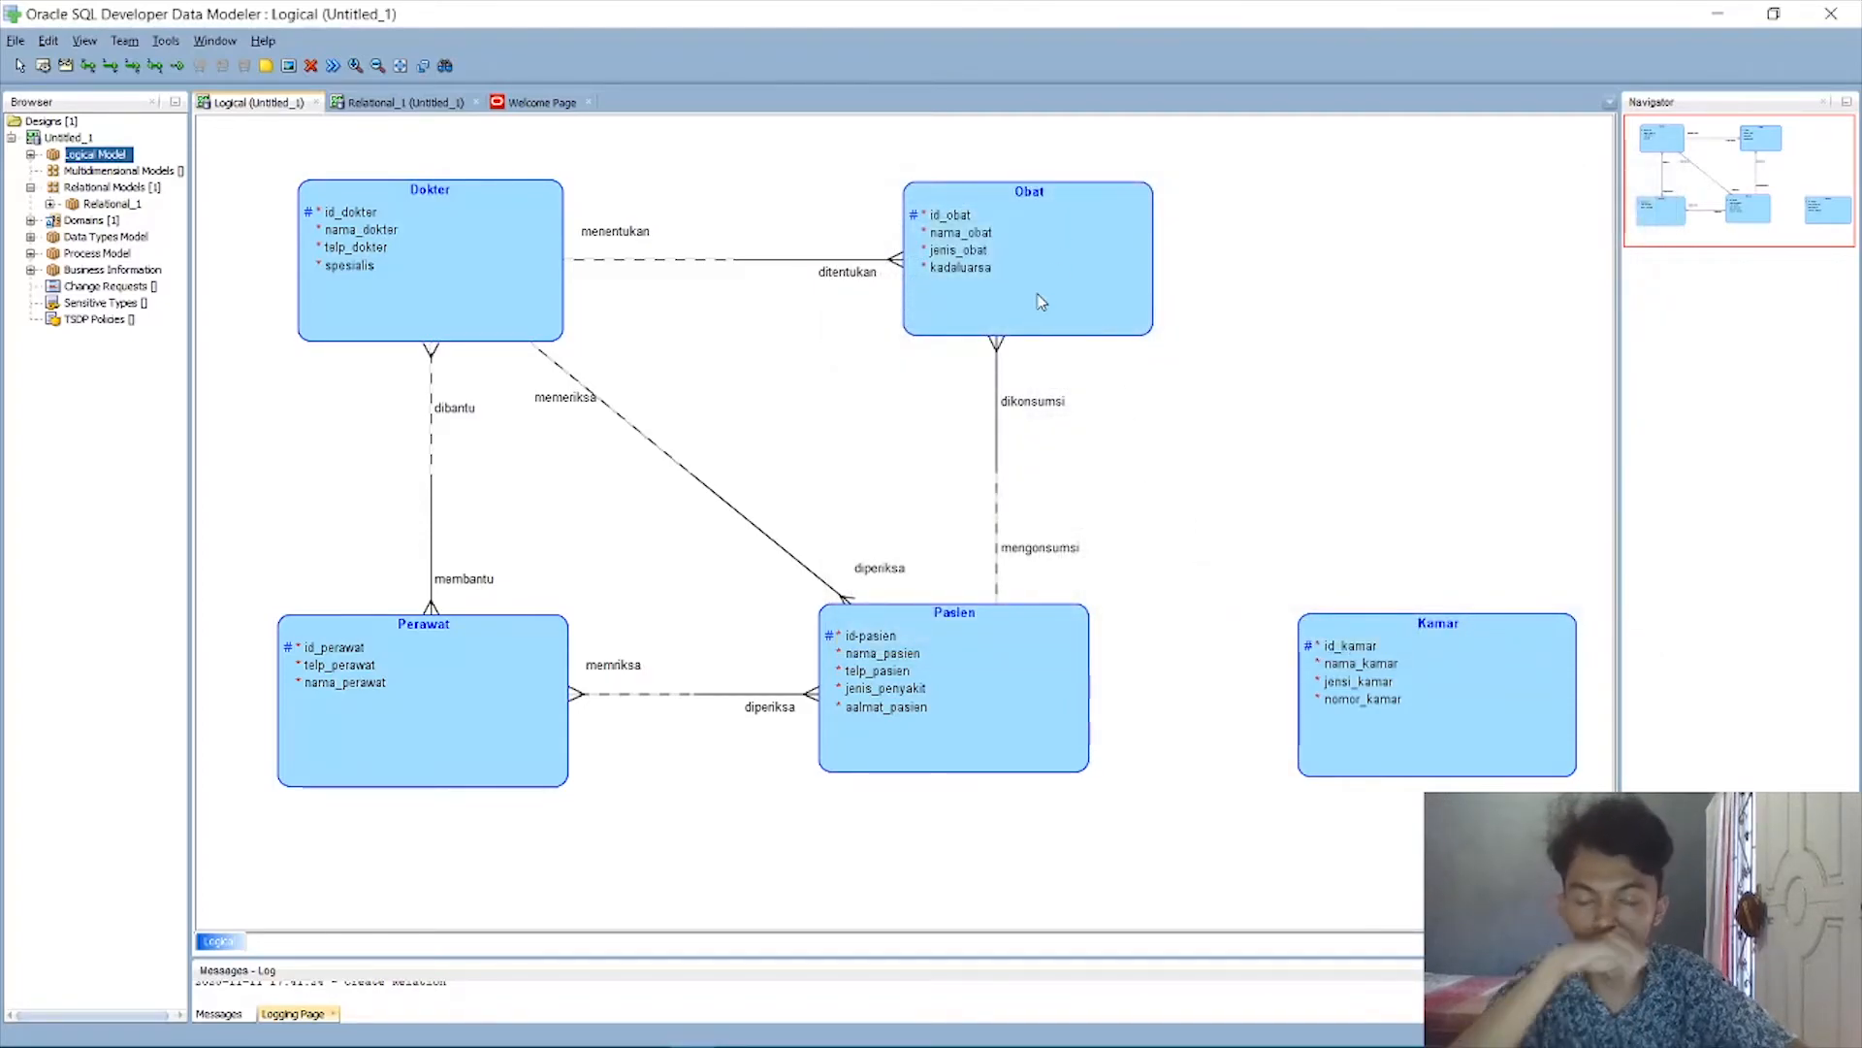
pyautogui.moveTo(1039, 296); pyautogui.dragTo(989, 290)
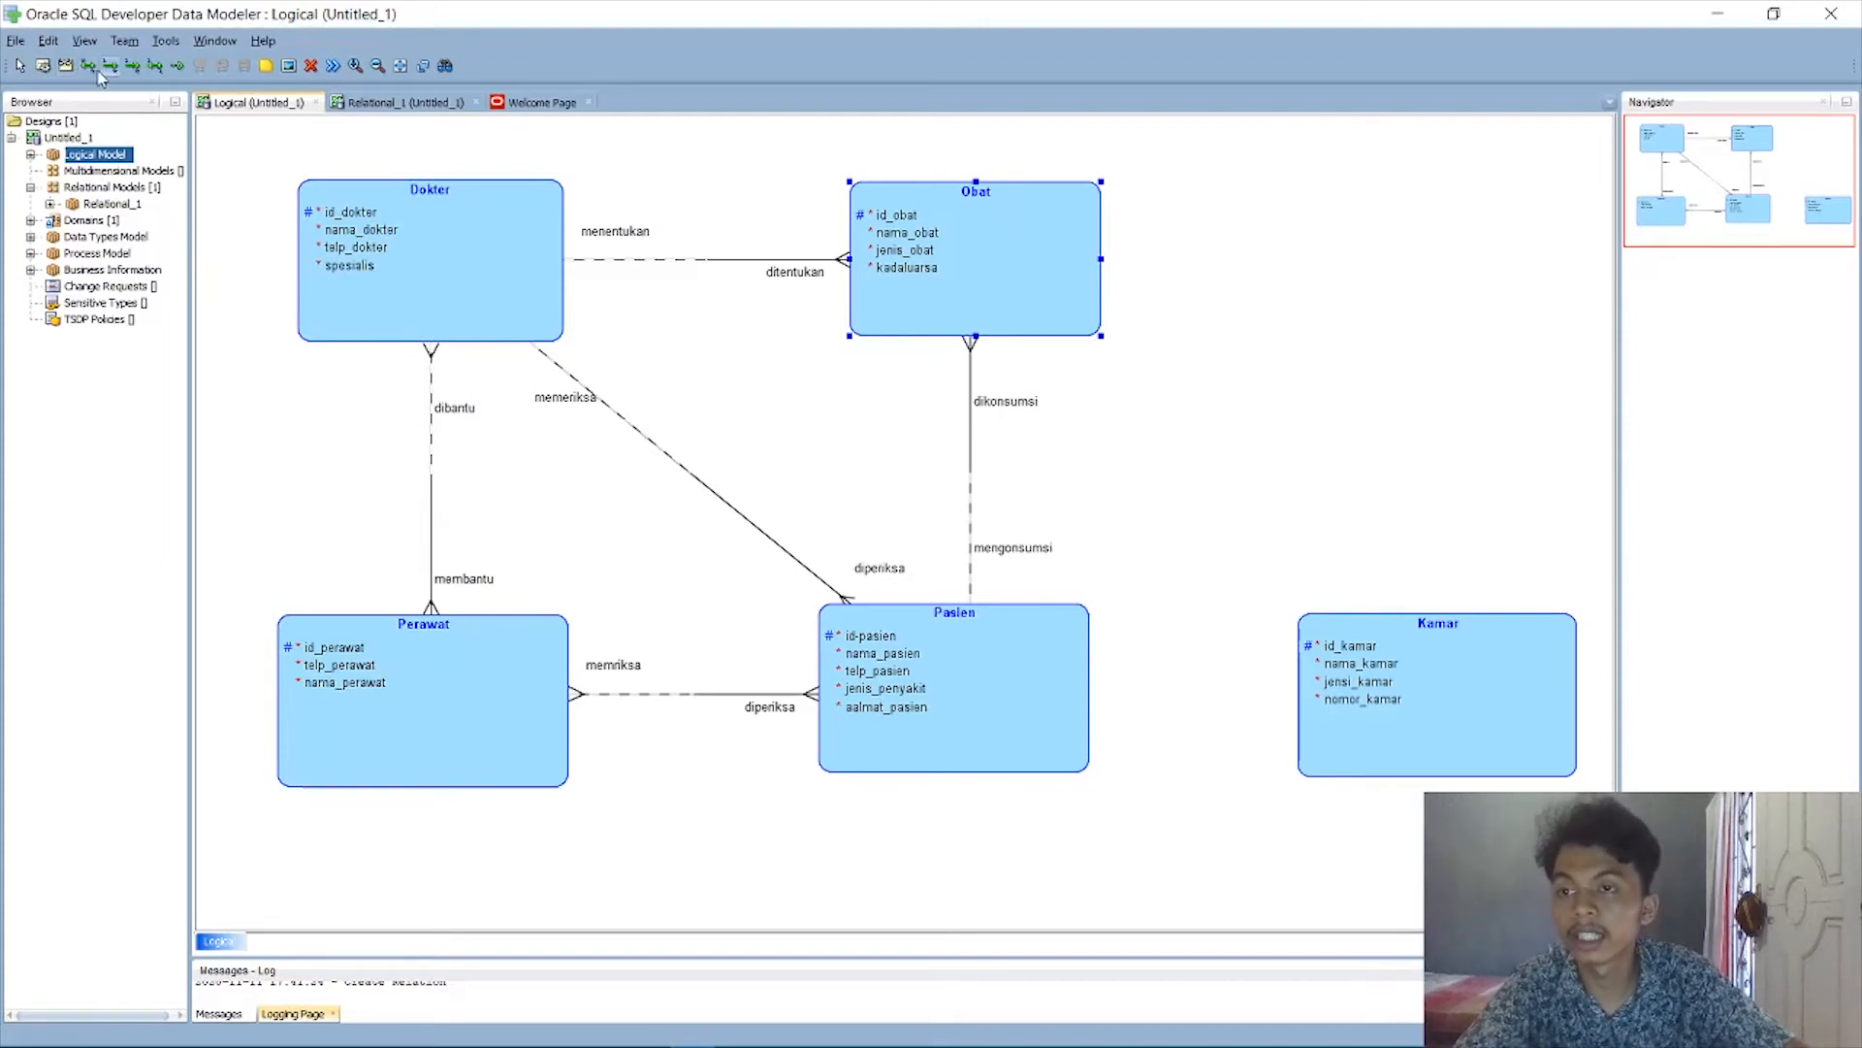
# Create a one-to-one relation from Pasien to Kamar with source name mengisi, target name diisi and a mandatory source.
pyautogui.click(154, 68)
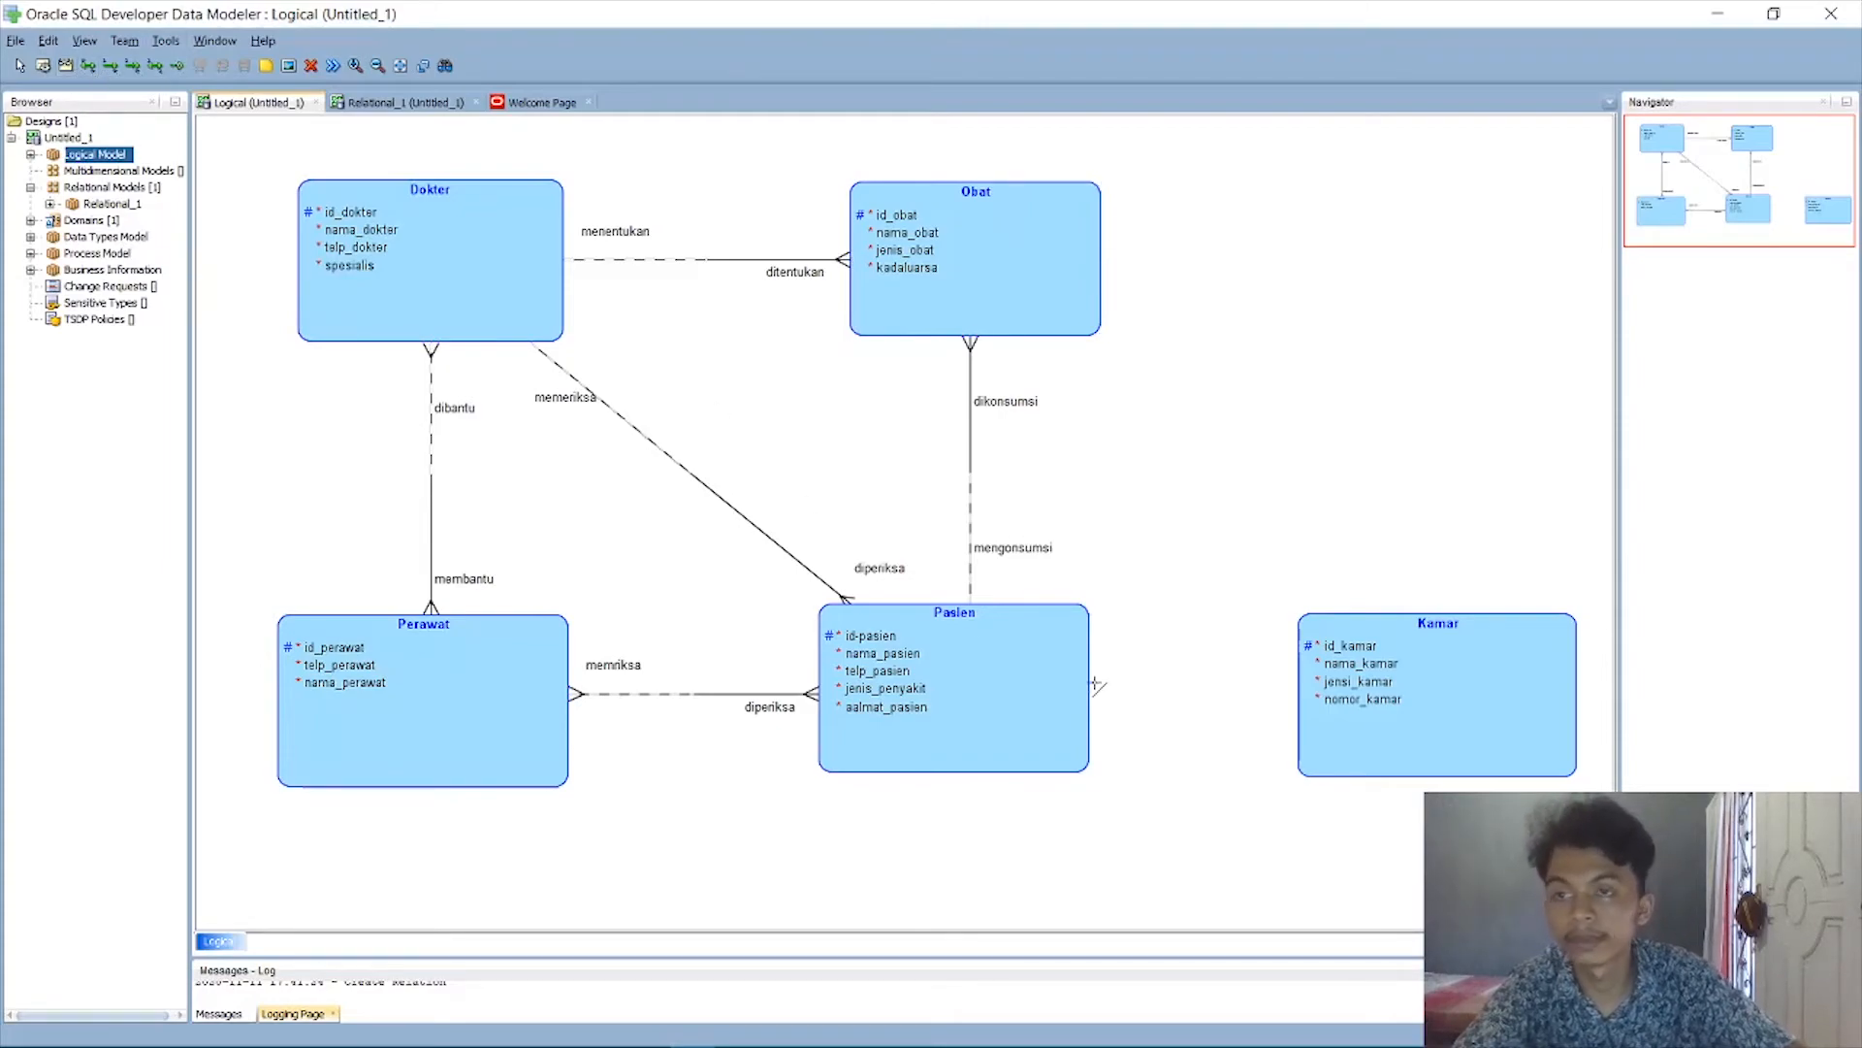
pyautogui.click(955, 687)
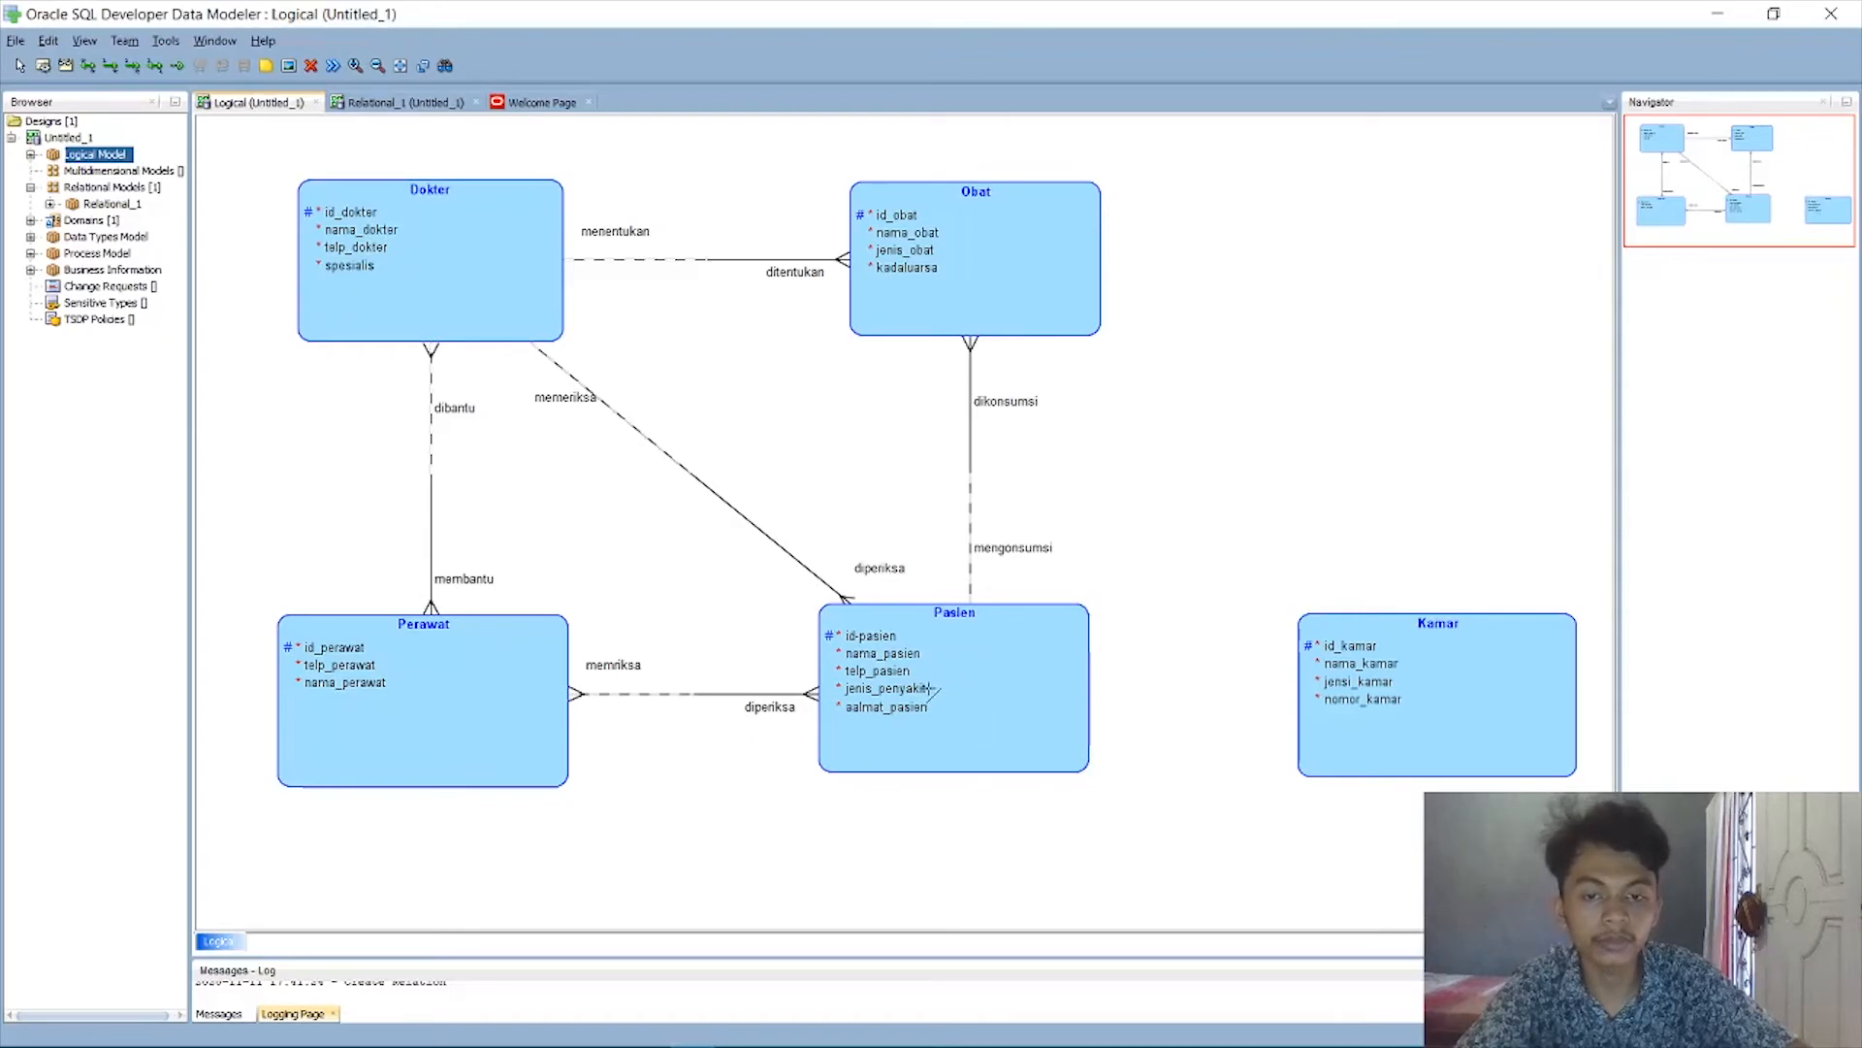
pyautogui.click(1512, 694)
pyautogui.click(1275, 386)
pyautogui.write('mengisi')
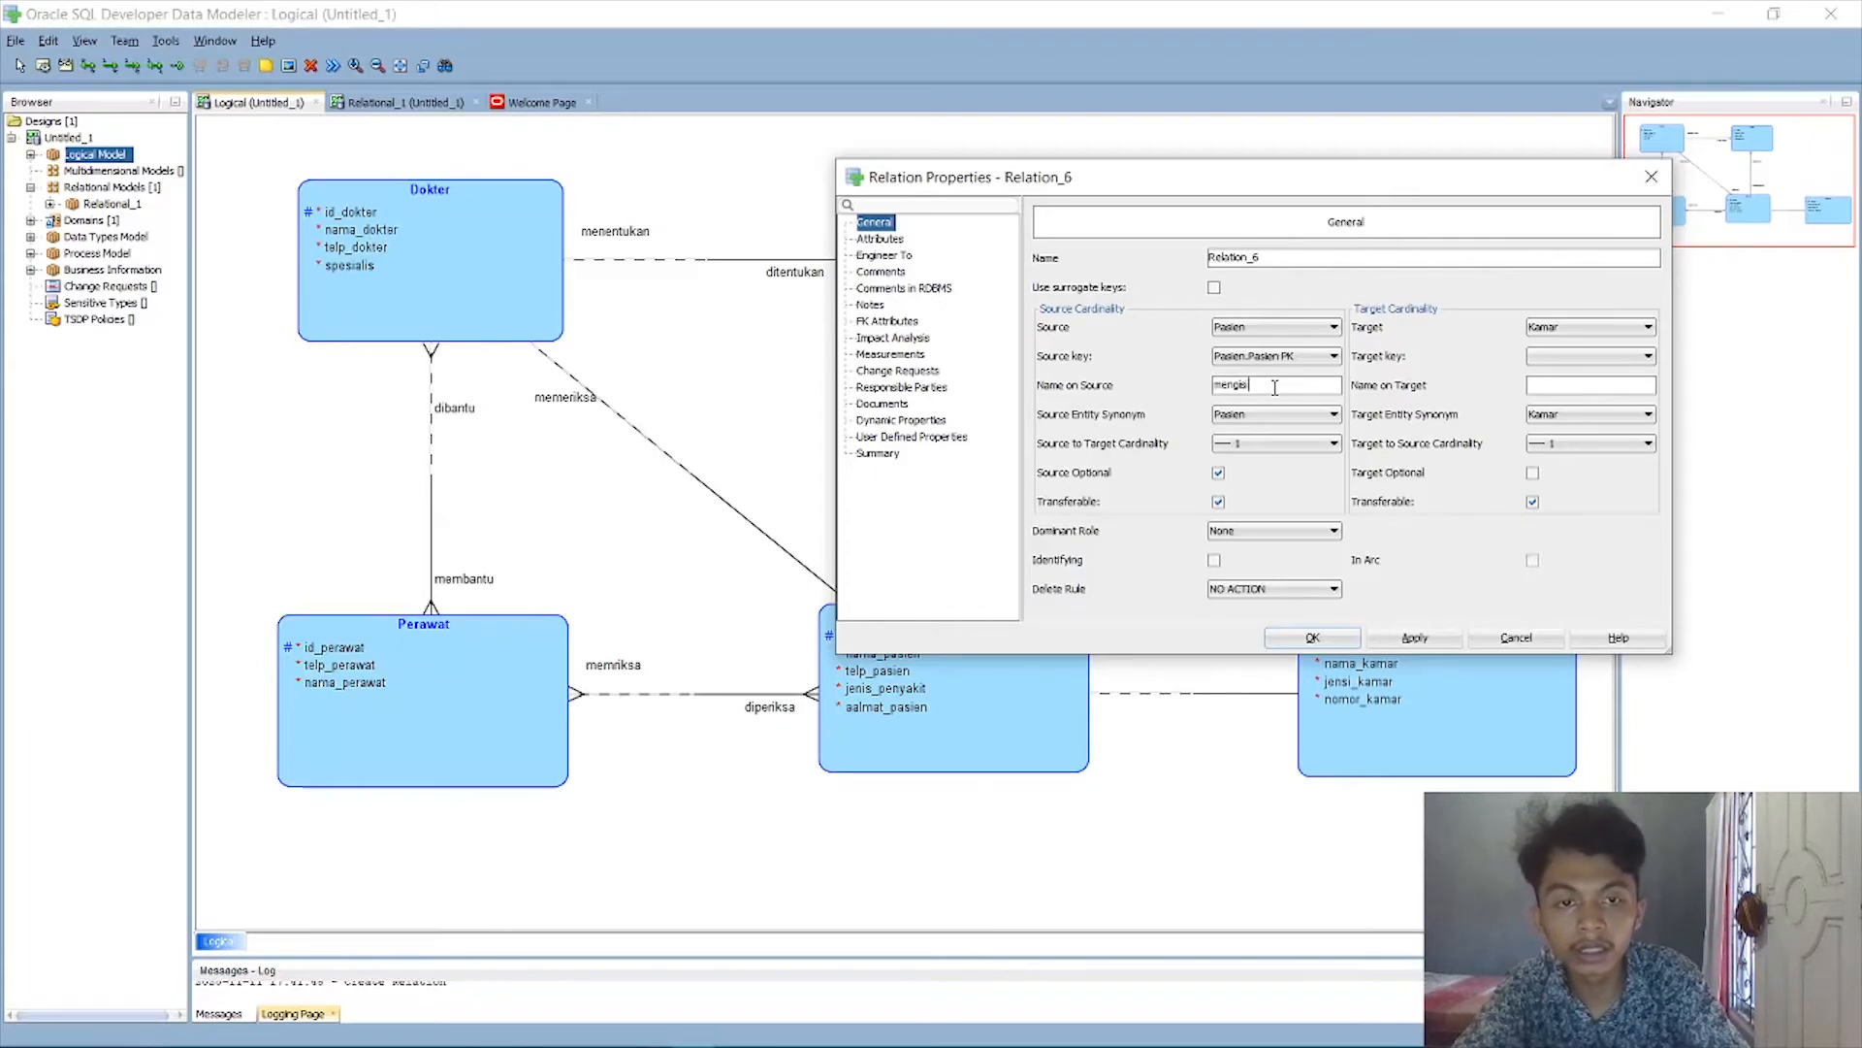
pyautogui.click(1538, 382)
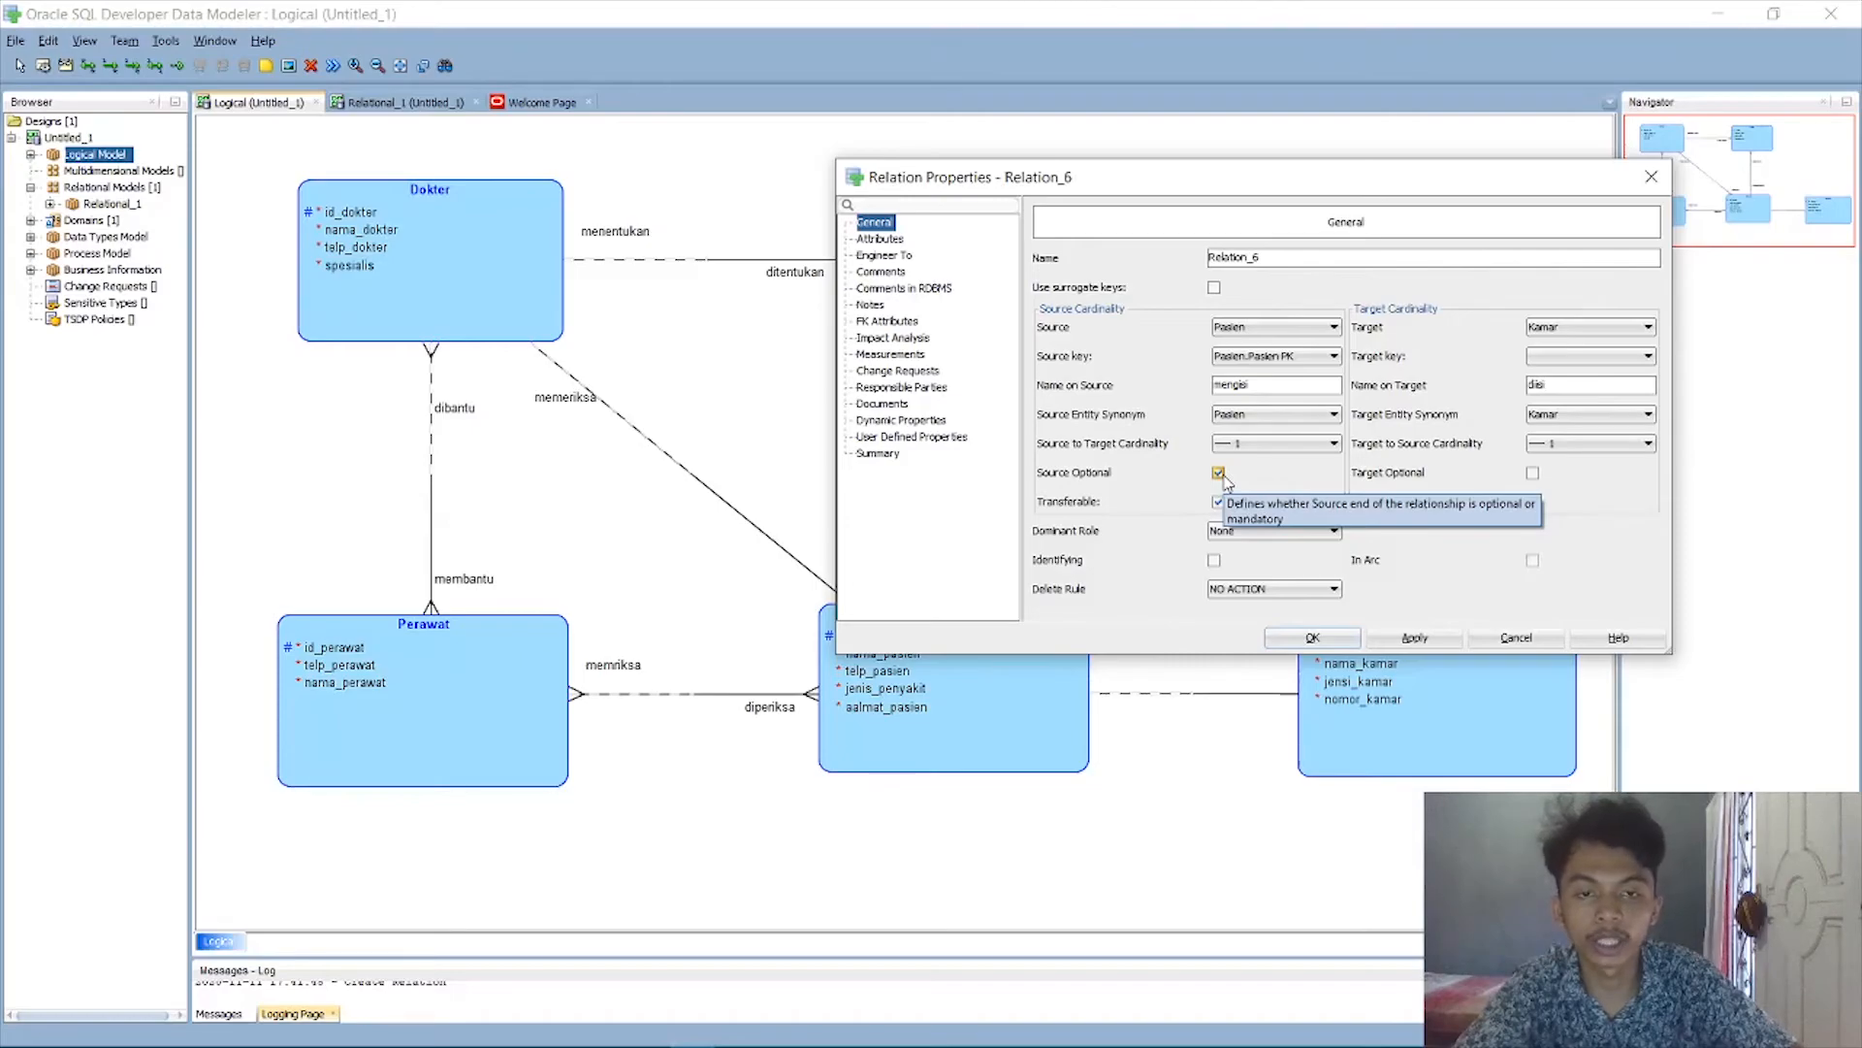
pyautogui.click(1314, 639)
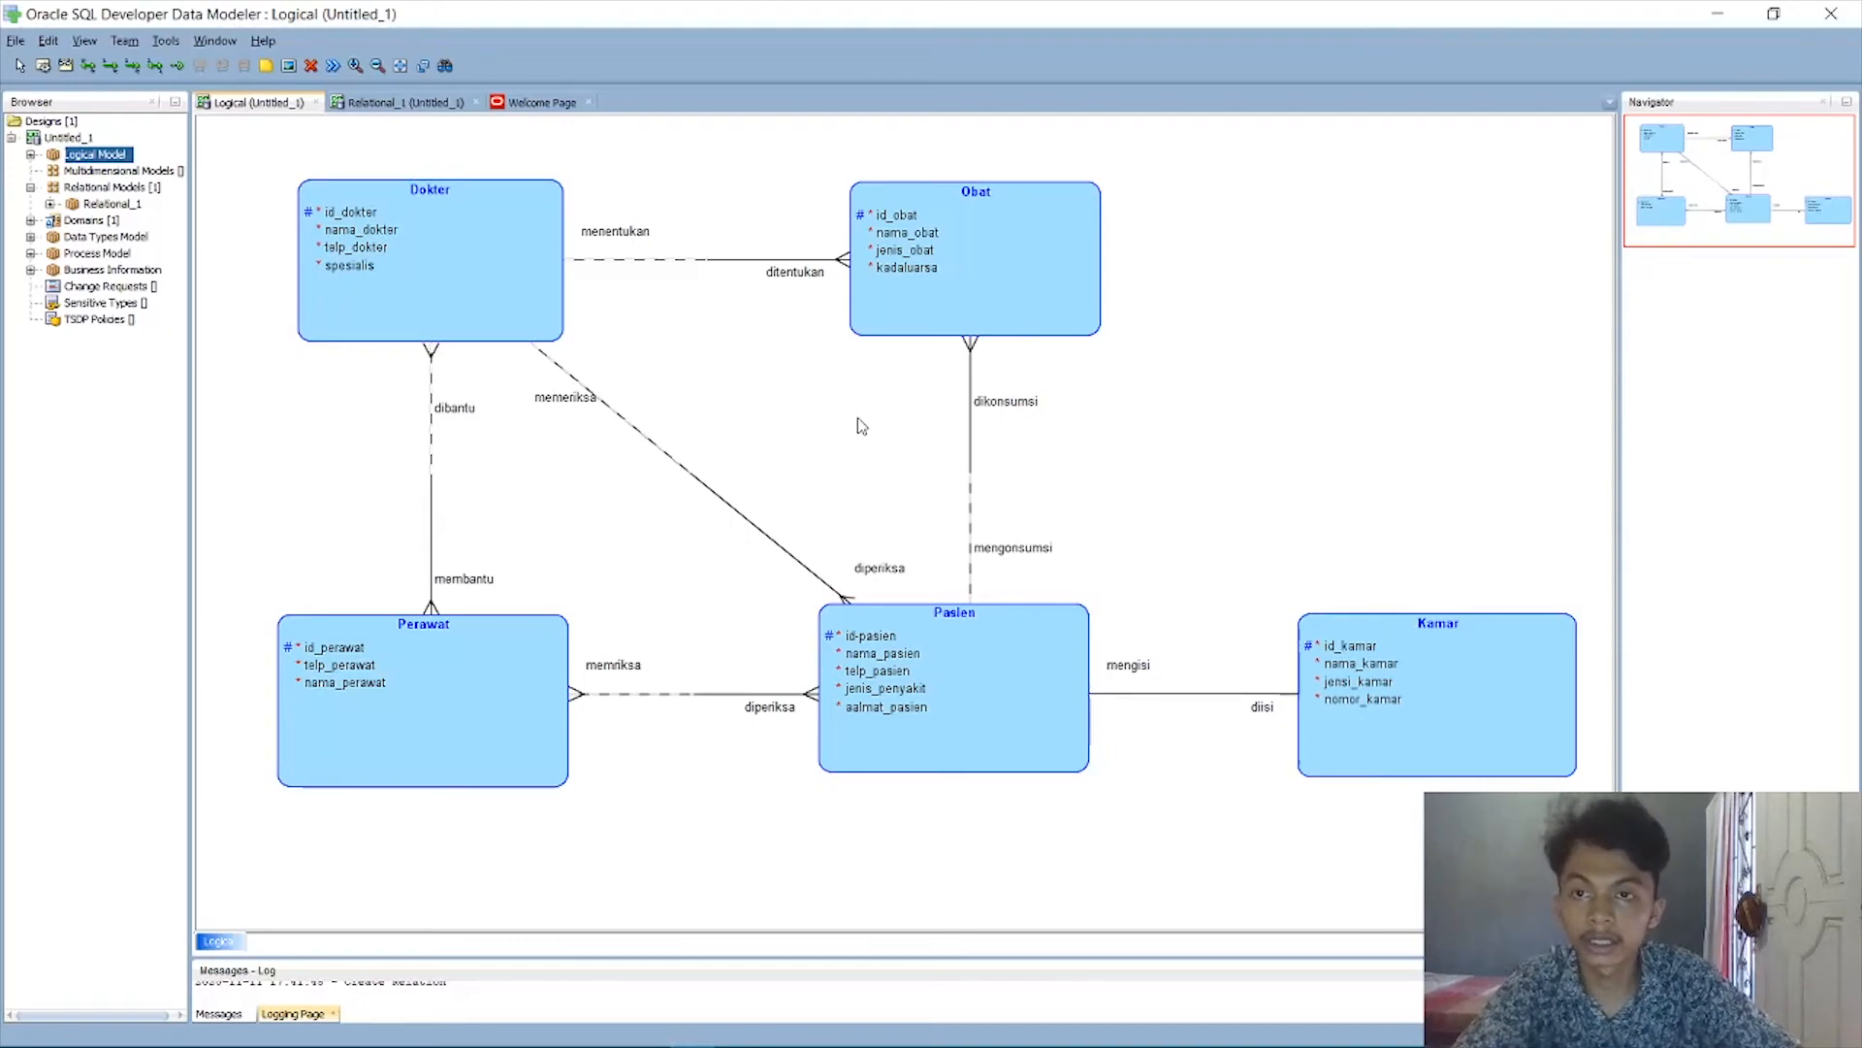
# Line up Dokter above Perawat, enlarge the Obat box slightly and align it above Pasien.
pyautogui.moveTo(533, 269); pyautogui.dragTo(514, 266)
pyautogui.moveTo(1037, 285); pyautogui.dragTo(1015, 281)
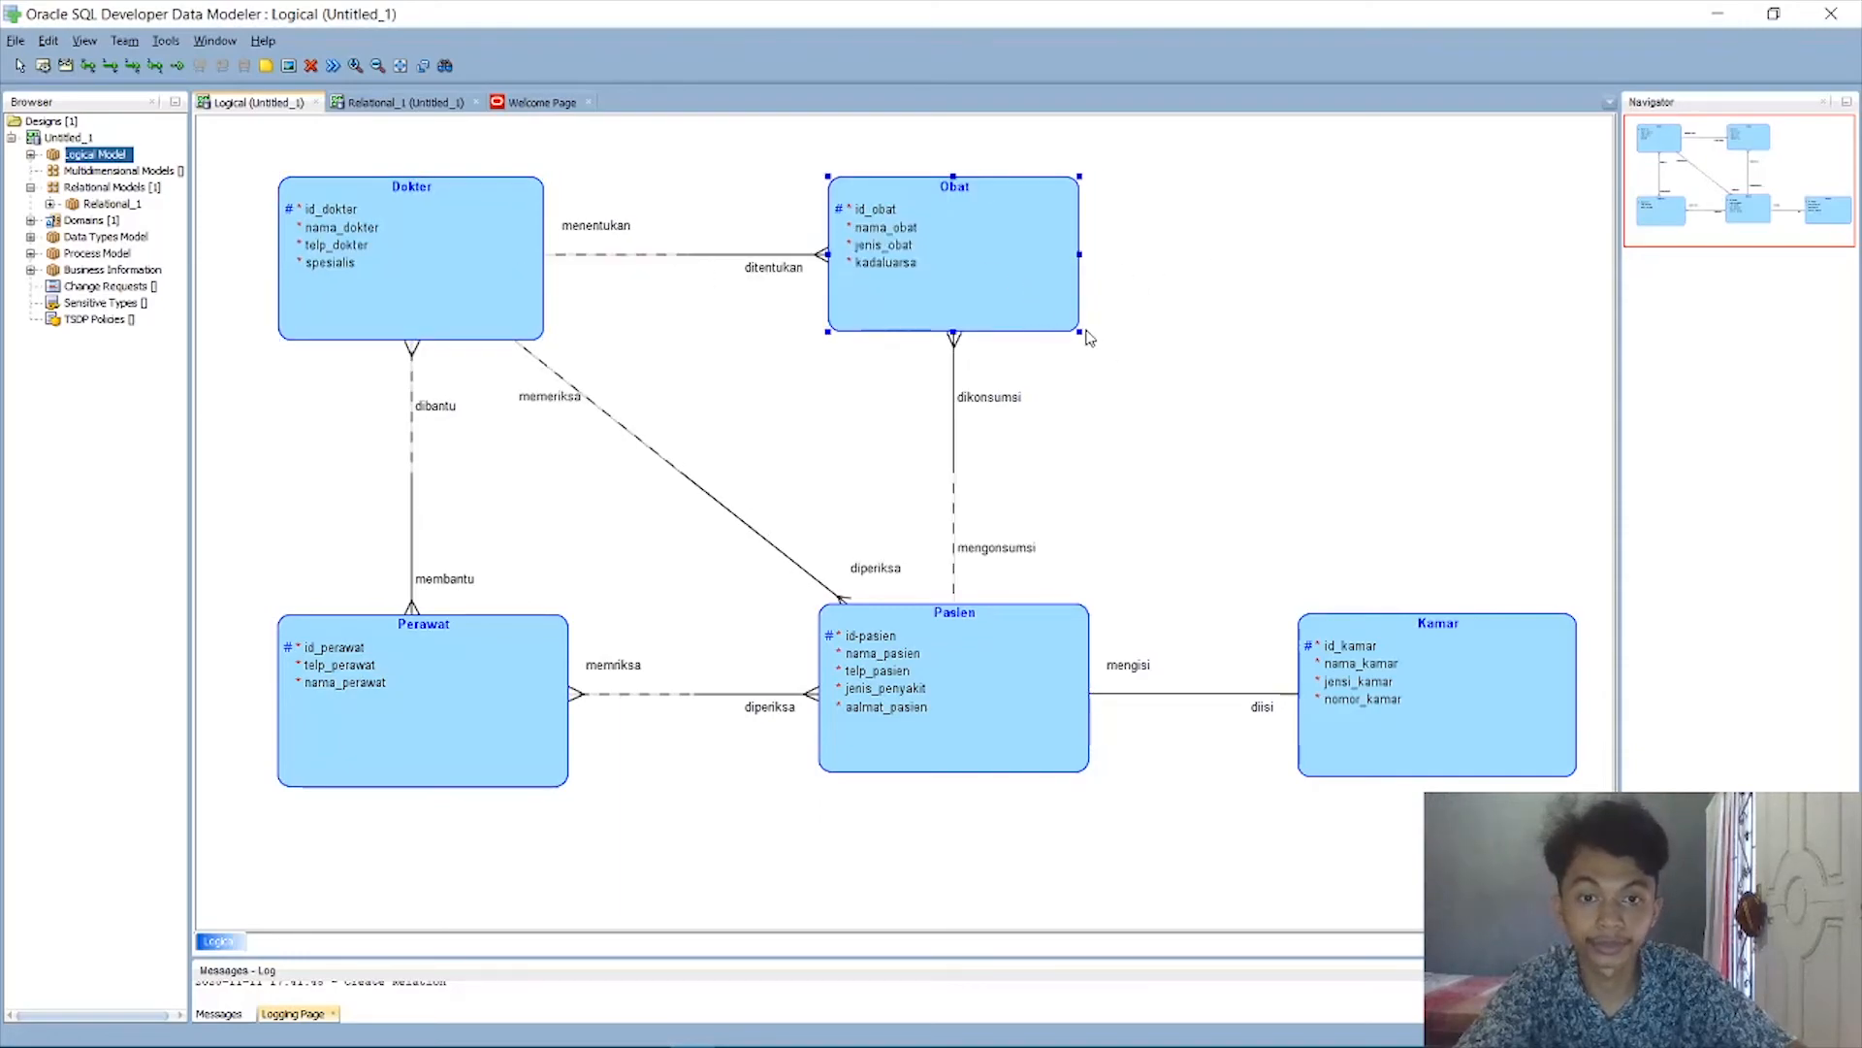
pyautogui.moveTo(1080, 333); pyautogui.dragTo(1102, 345)
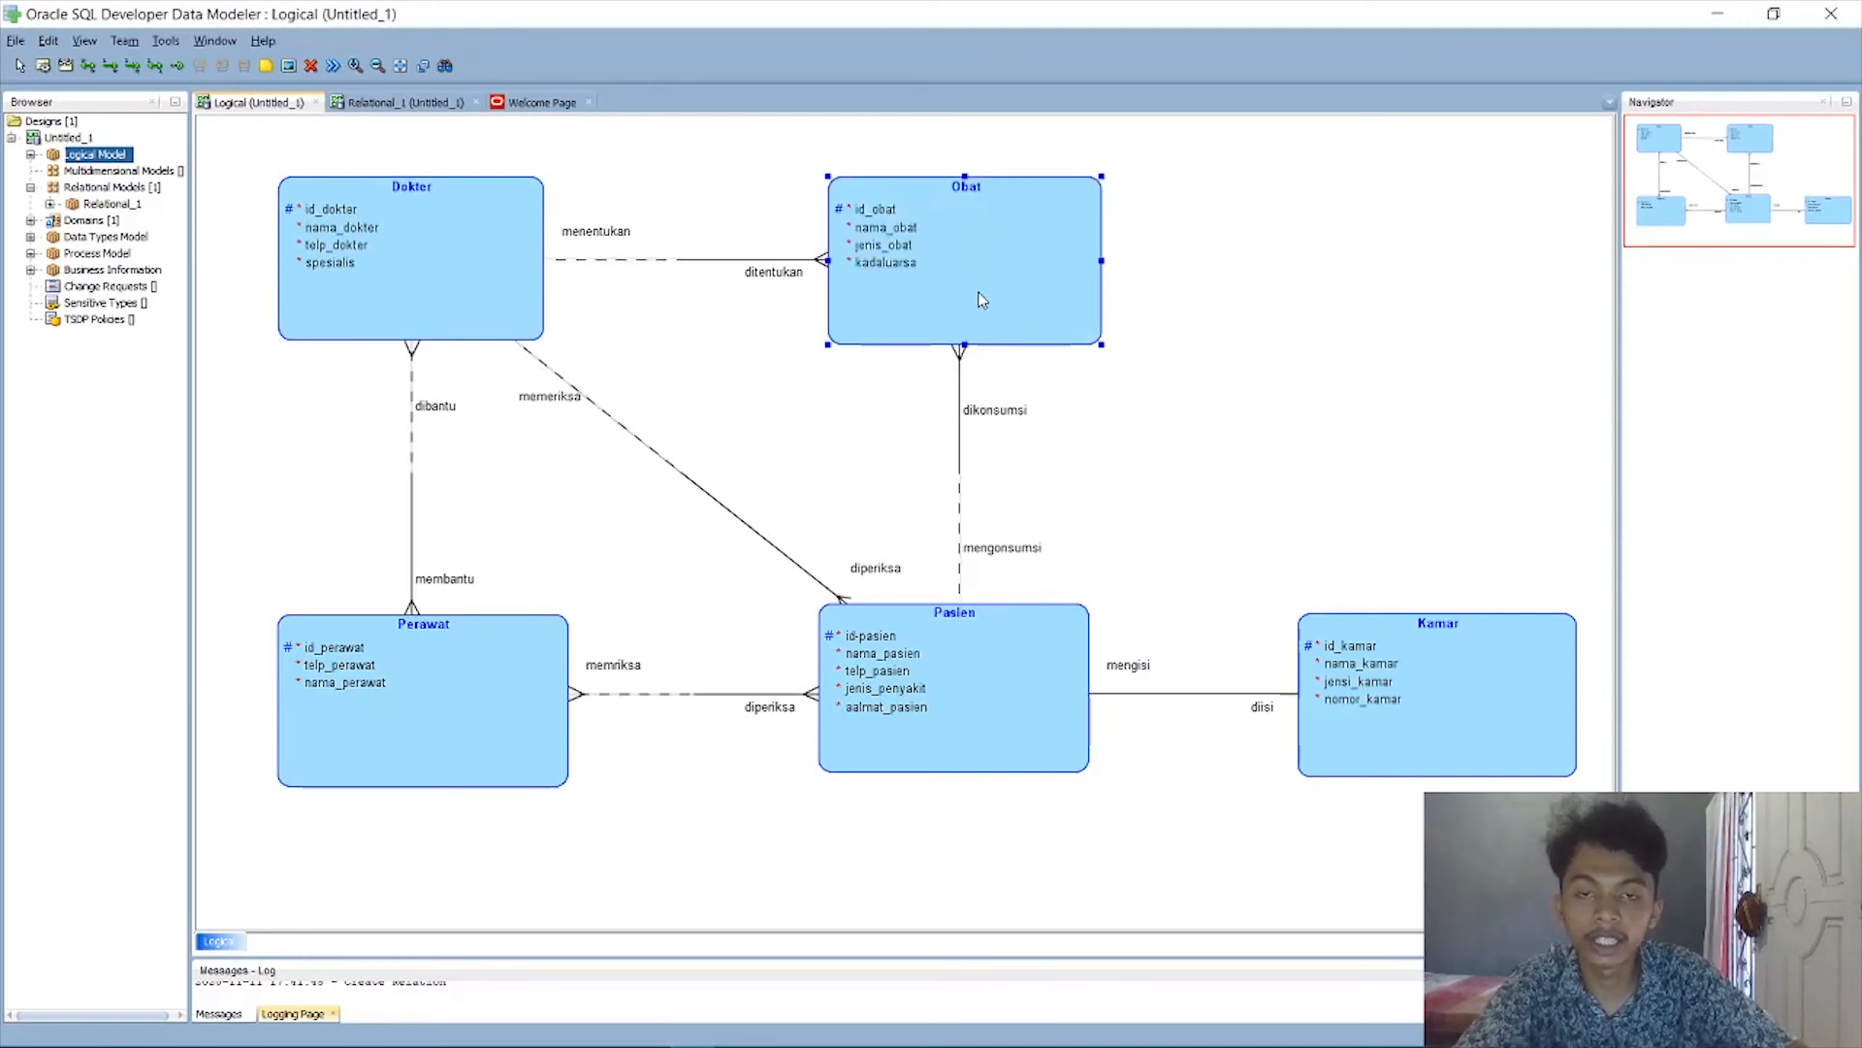
pyautogui.moveTo(1014, 288); pyautogui.dragTo(1004, 287)
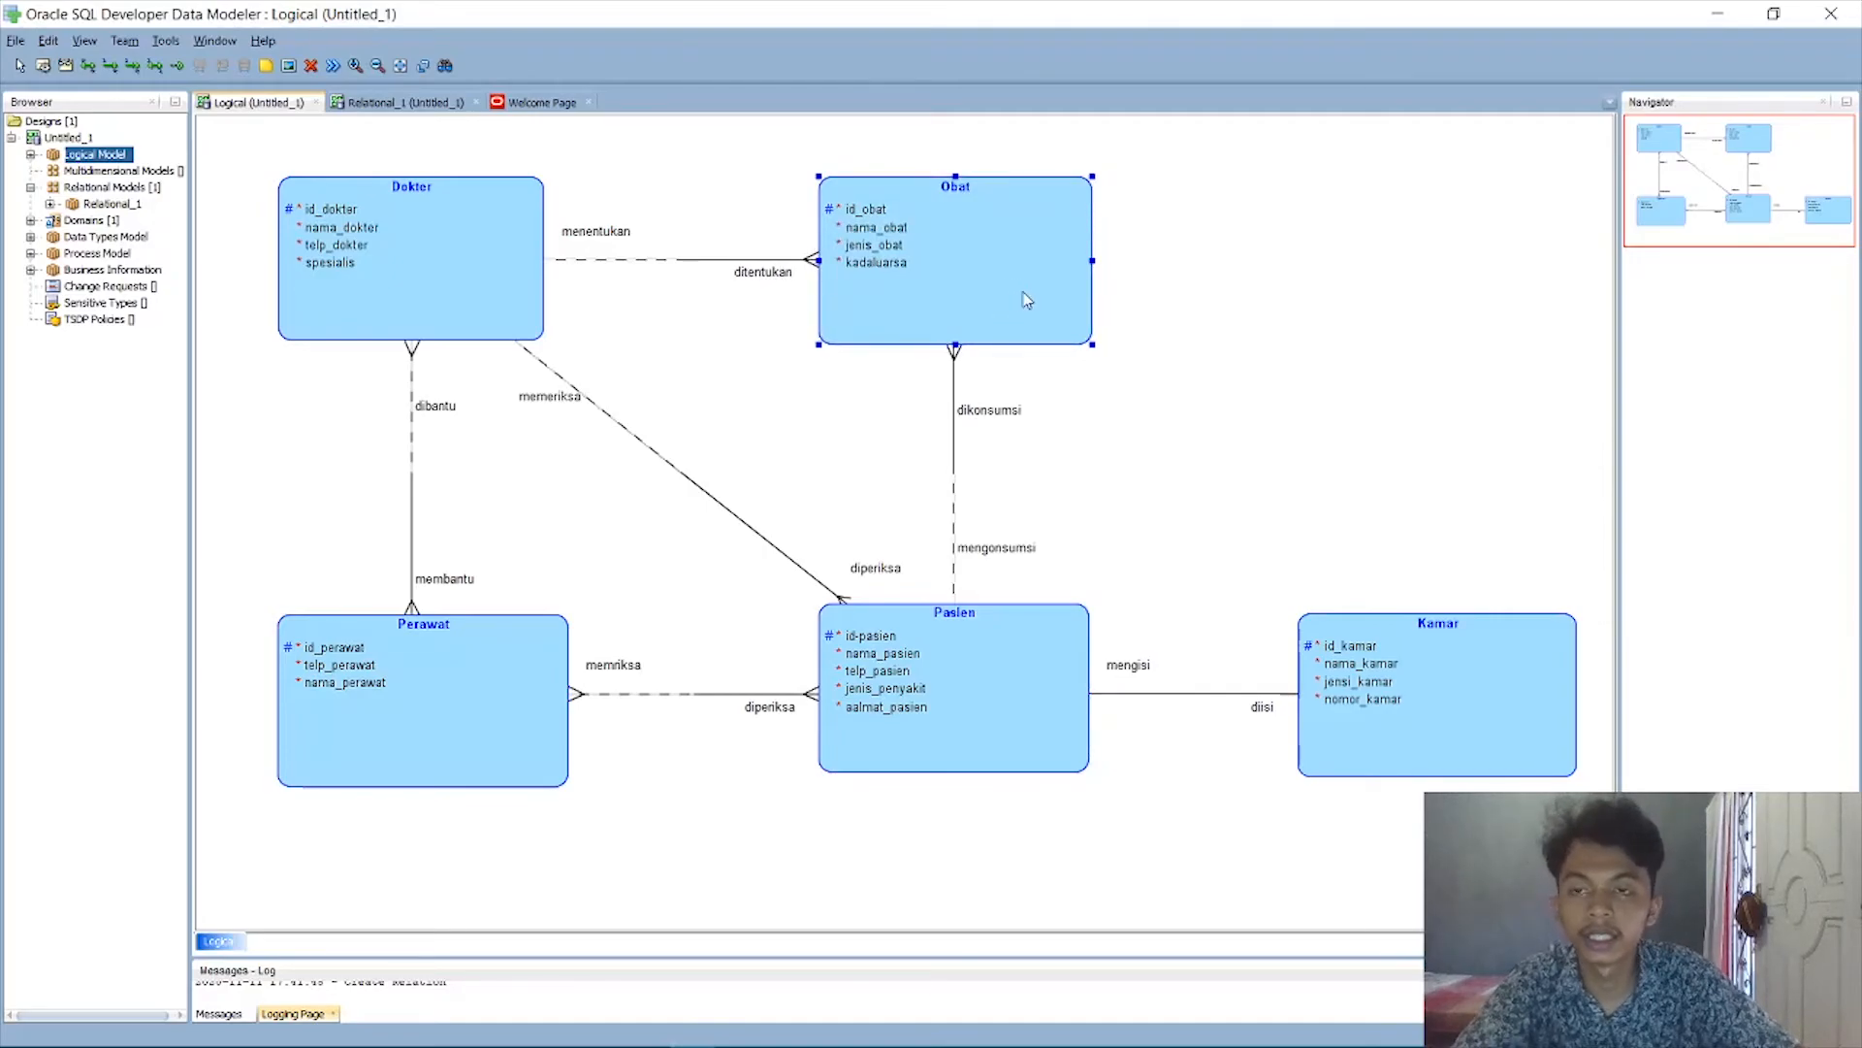
# Engineer the whole logical model into the Relational_1 model.
pyautogui.click(106, 161)
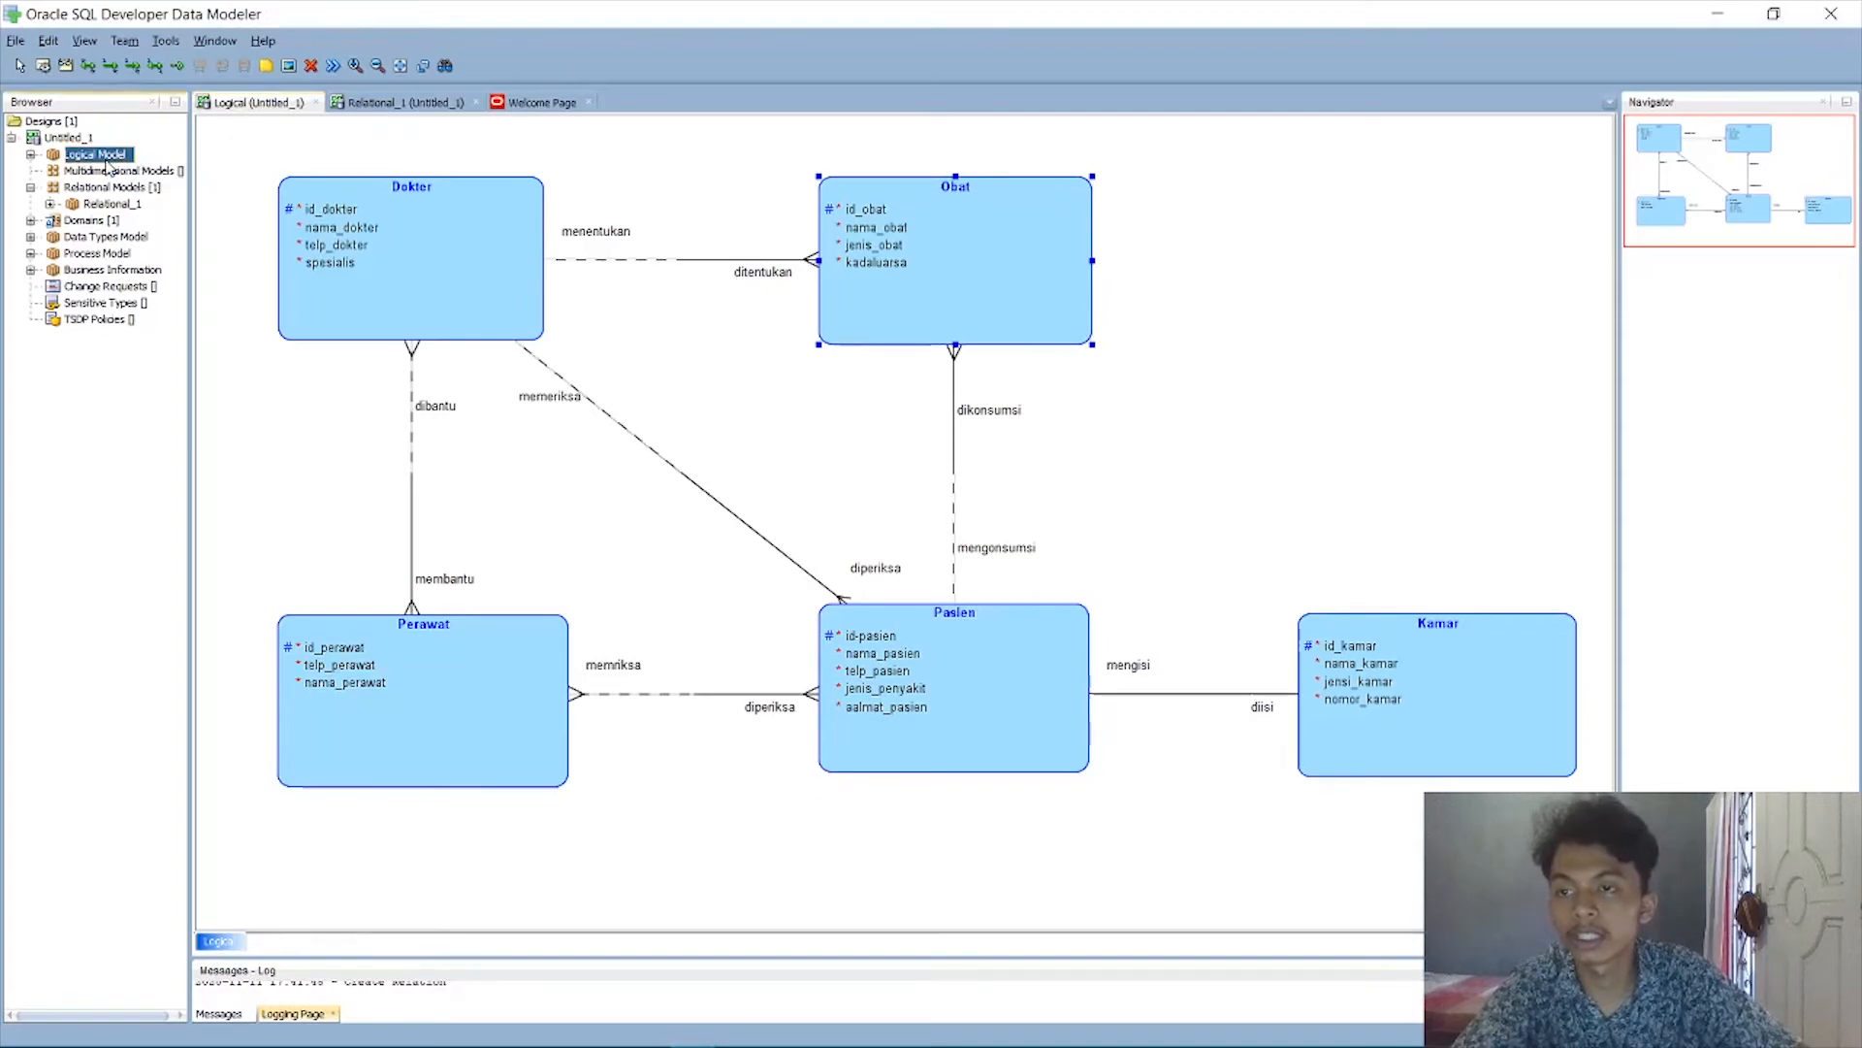
pyautogui.click(333, 69)
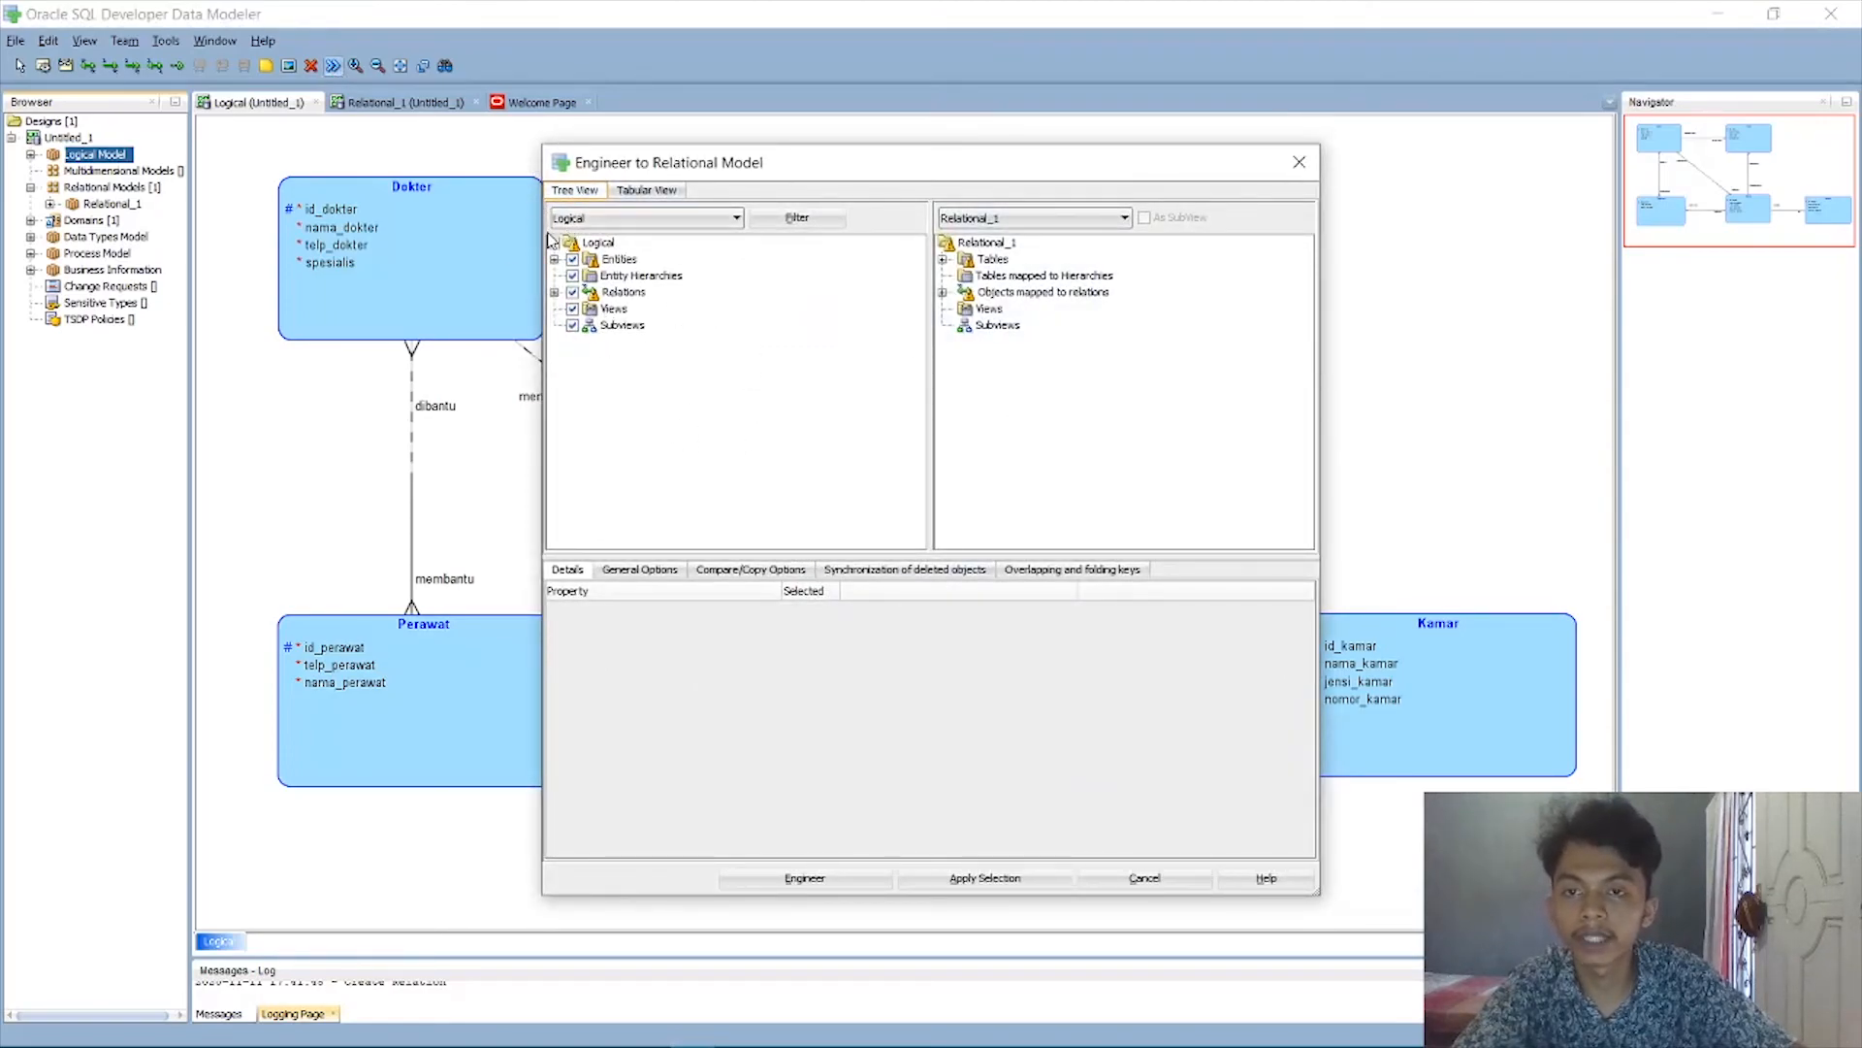
pyautogui.click(830, 879)
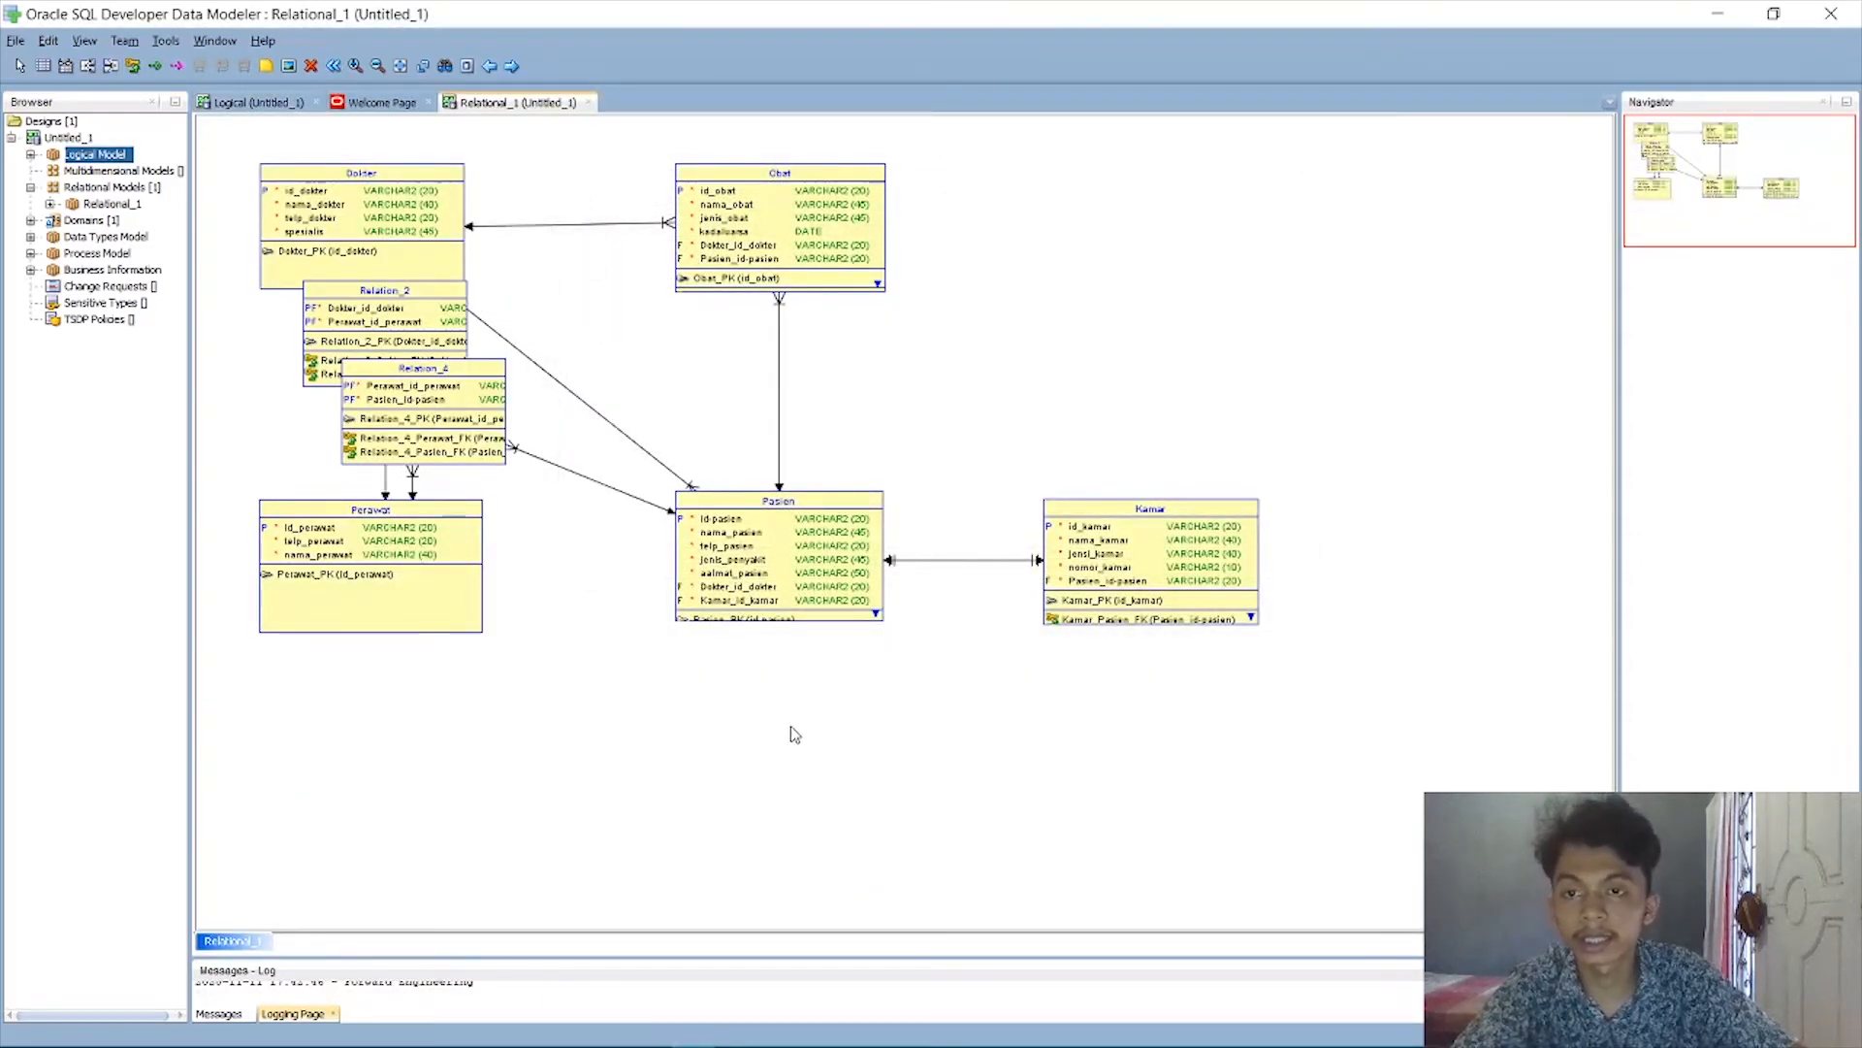
# Separate the overlapping join tables by moving Relation_4 below Perawat and placing Relation_2 between Dokter and Perawat.
pyautogui.click(469, 516)
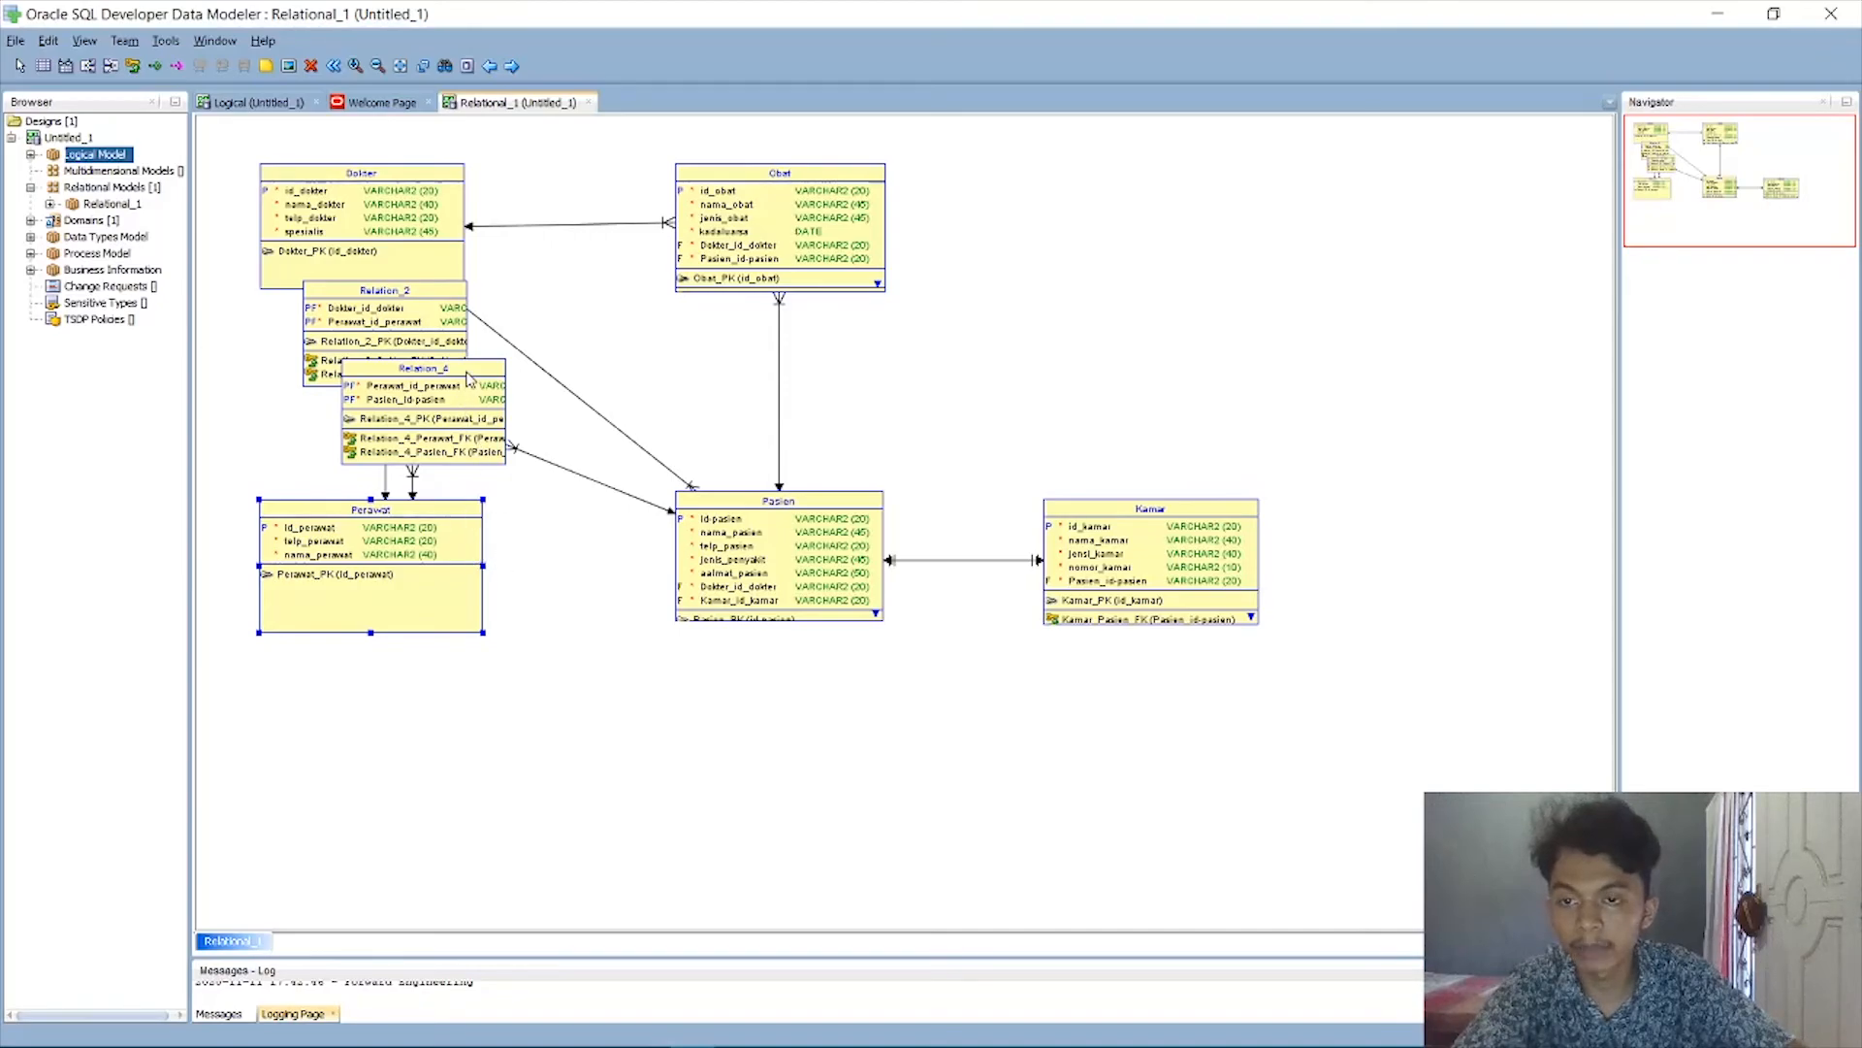
pyautogui.moveTo(468, 378); pyautogui.dragTo(421, 751)
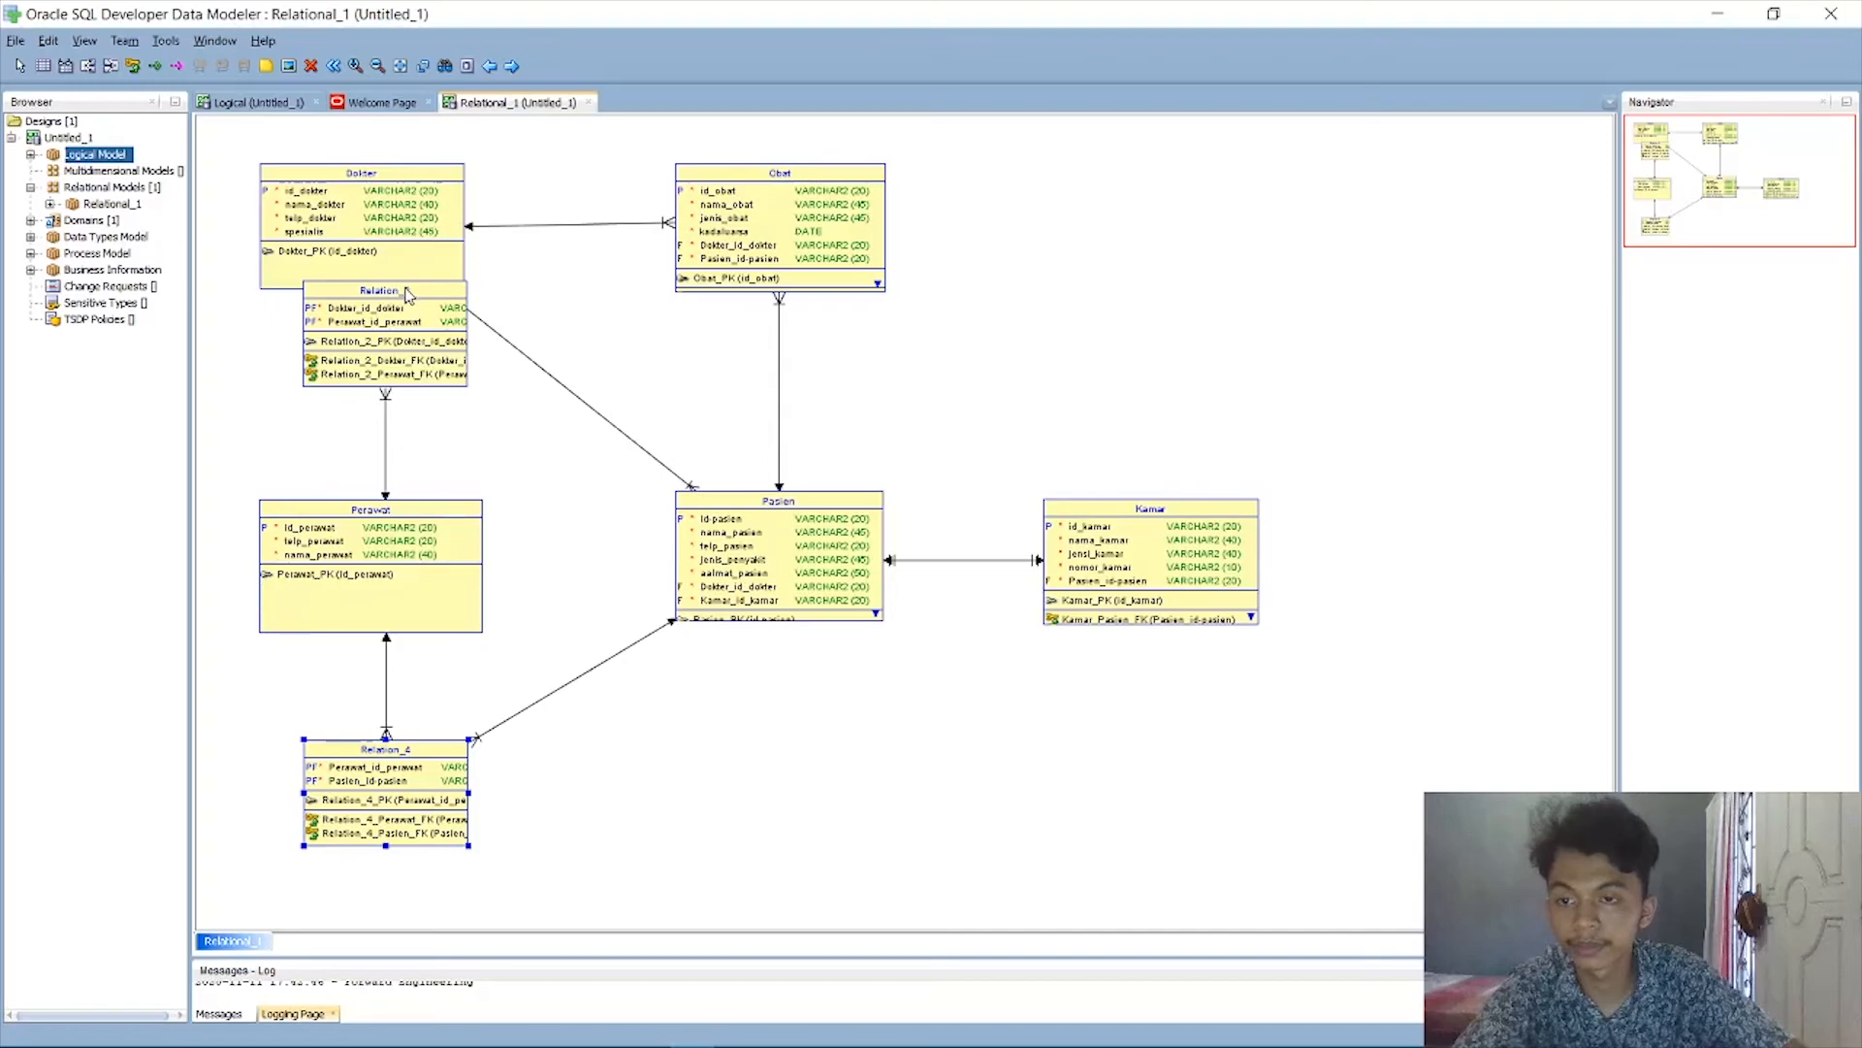
pyautogui.moveTo(407, 294); pyautogui.dragTo(408, 359)
# Spread out the diagram by shifting Obat away from Dokter, moving Pasien and Kamar level with Relation_4, and lowering Perawat slightly.
pyautogui.moveTo(824, 180); pyautogui.dragTo(940, 186)
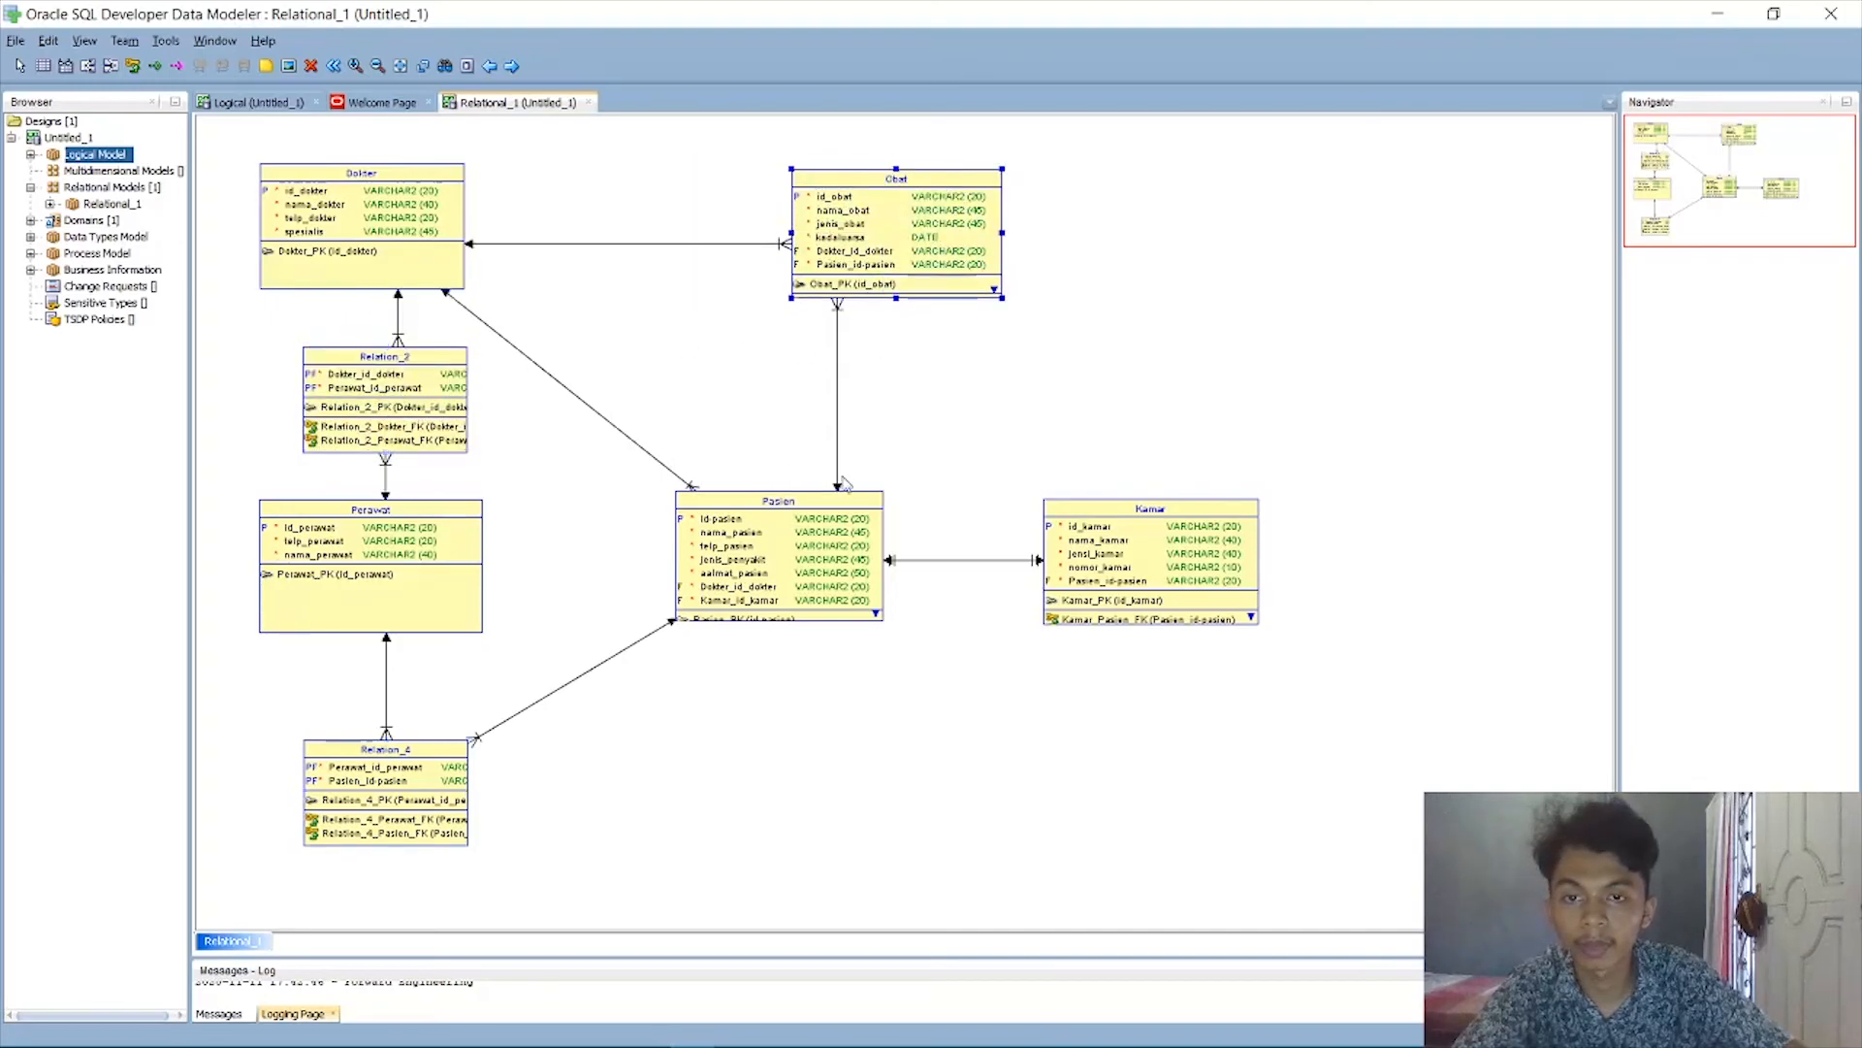
pyautogui.moveTo(1137, 506); pyautogui.dragTo(1423, 723)
pyautogui.moveTo(868, 500); pyautogui.dragTo(970, 720)
pyautogui.moveTo(452, 521)
pyautogui.mouseDown()
pyautogui.moveTo(550, 572)
pyautogui.moveTo(441, 550)
pyautogui.mouseUp()
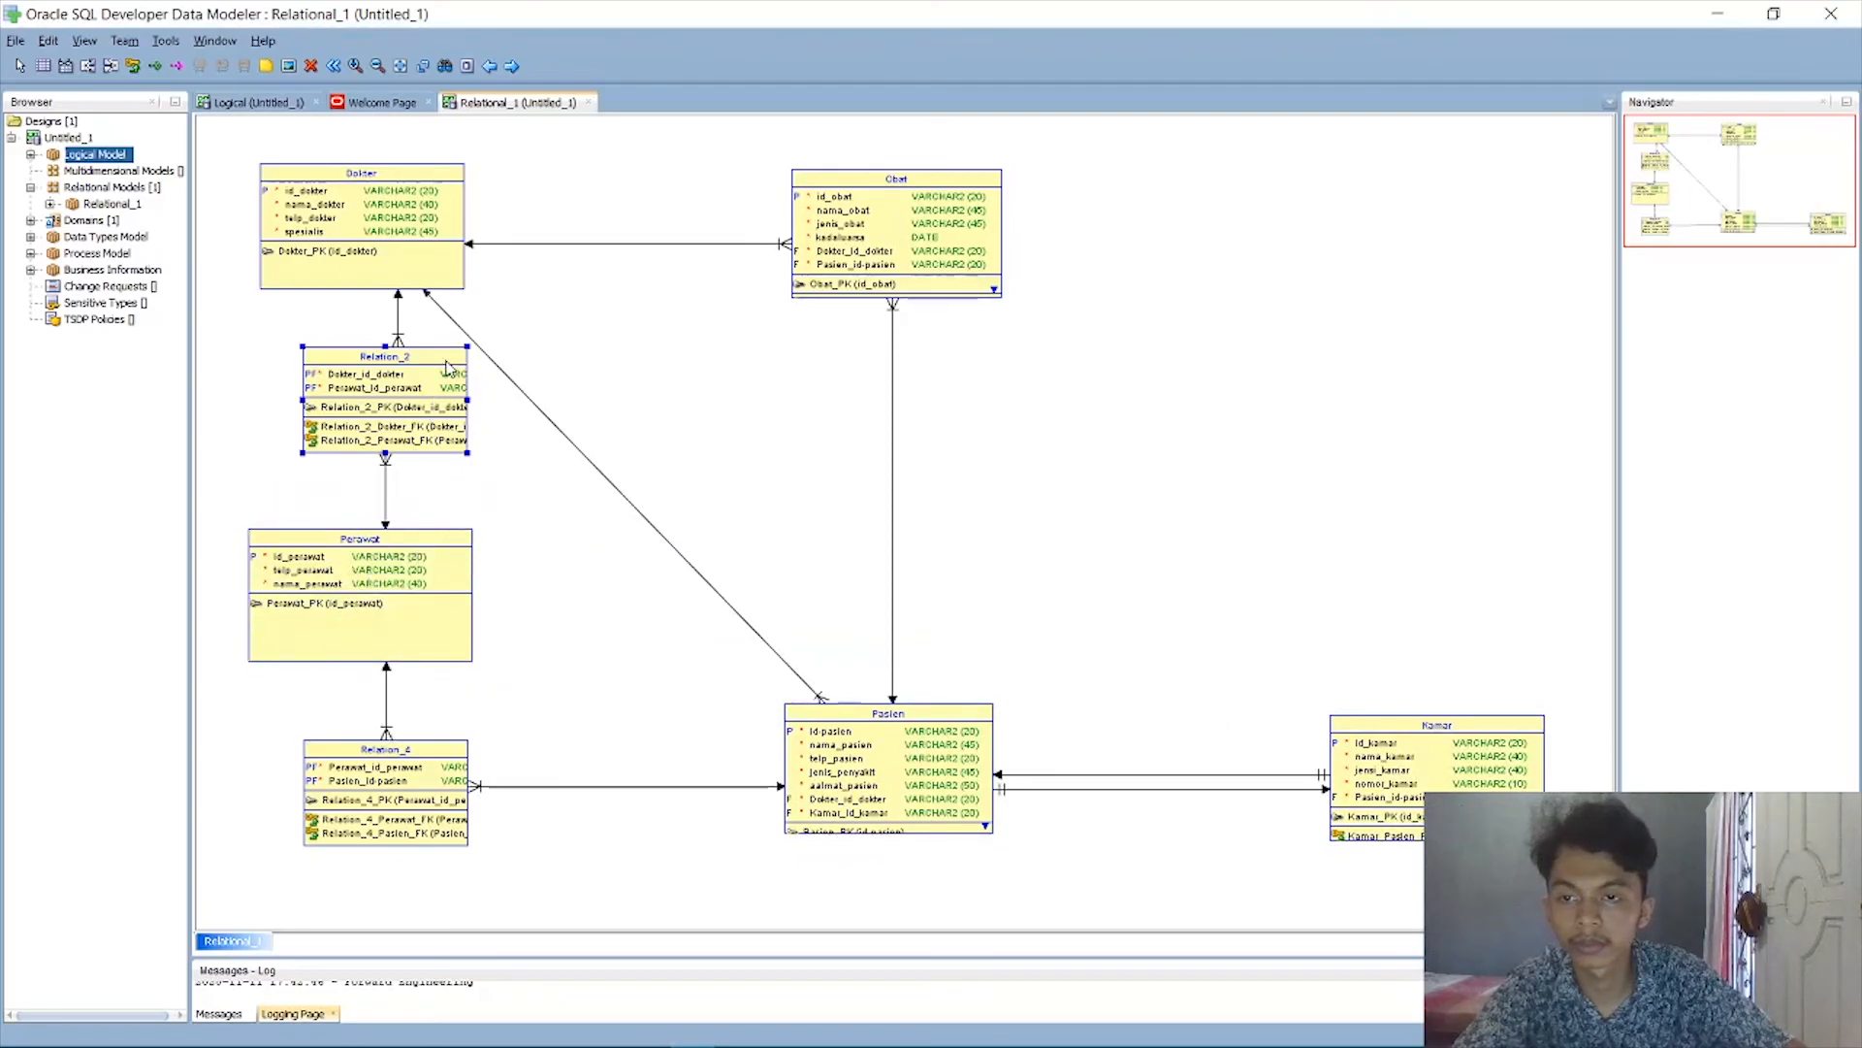
# Enlarge Relation_2 to fit its full key definitions, then reposition it with Perawat below it and move Pasien nearer to Kamar.
pyautogui.moveTo(467, 348); pyautogui.dragTo(573, 323)
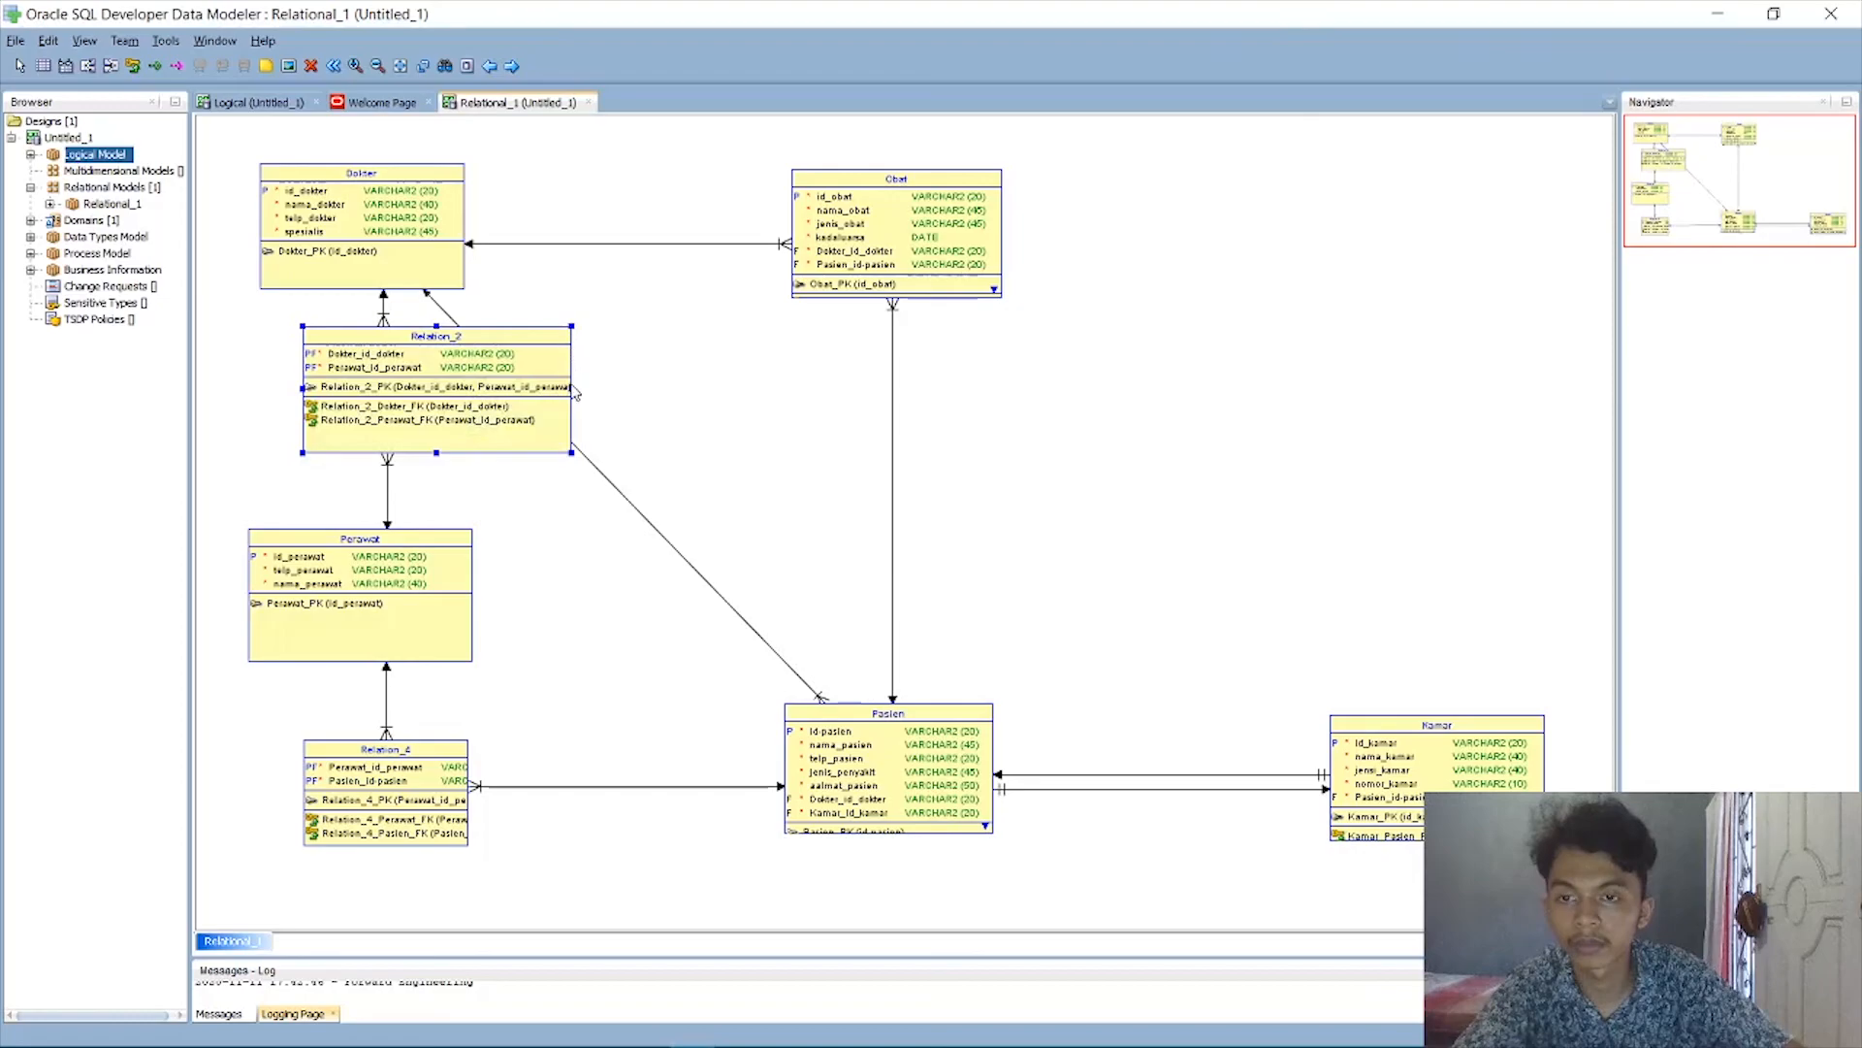
pyautogui.moveTo(573, 452); pyautogui.dragTo(617, 461)
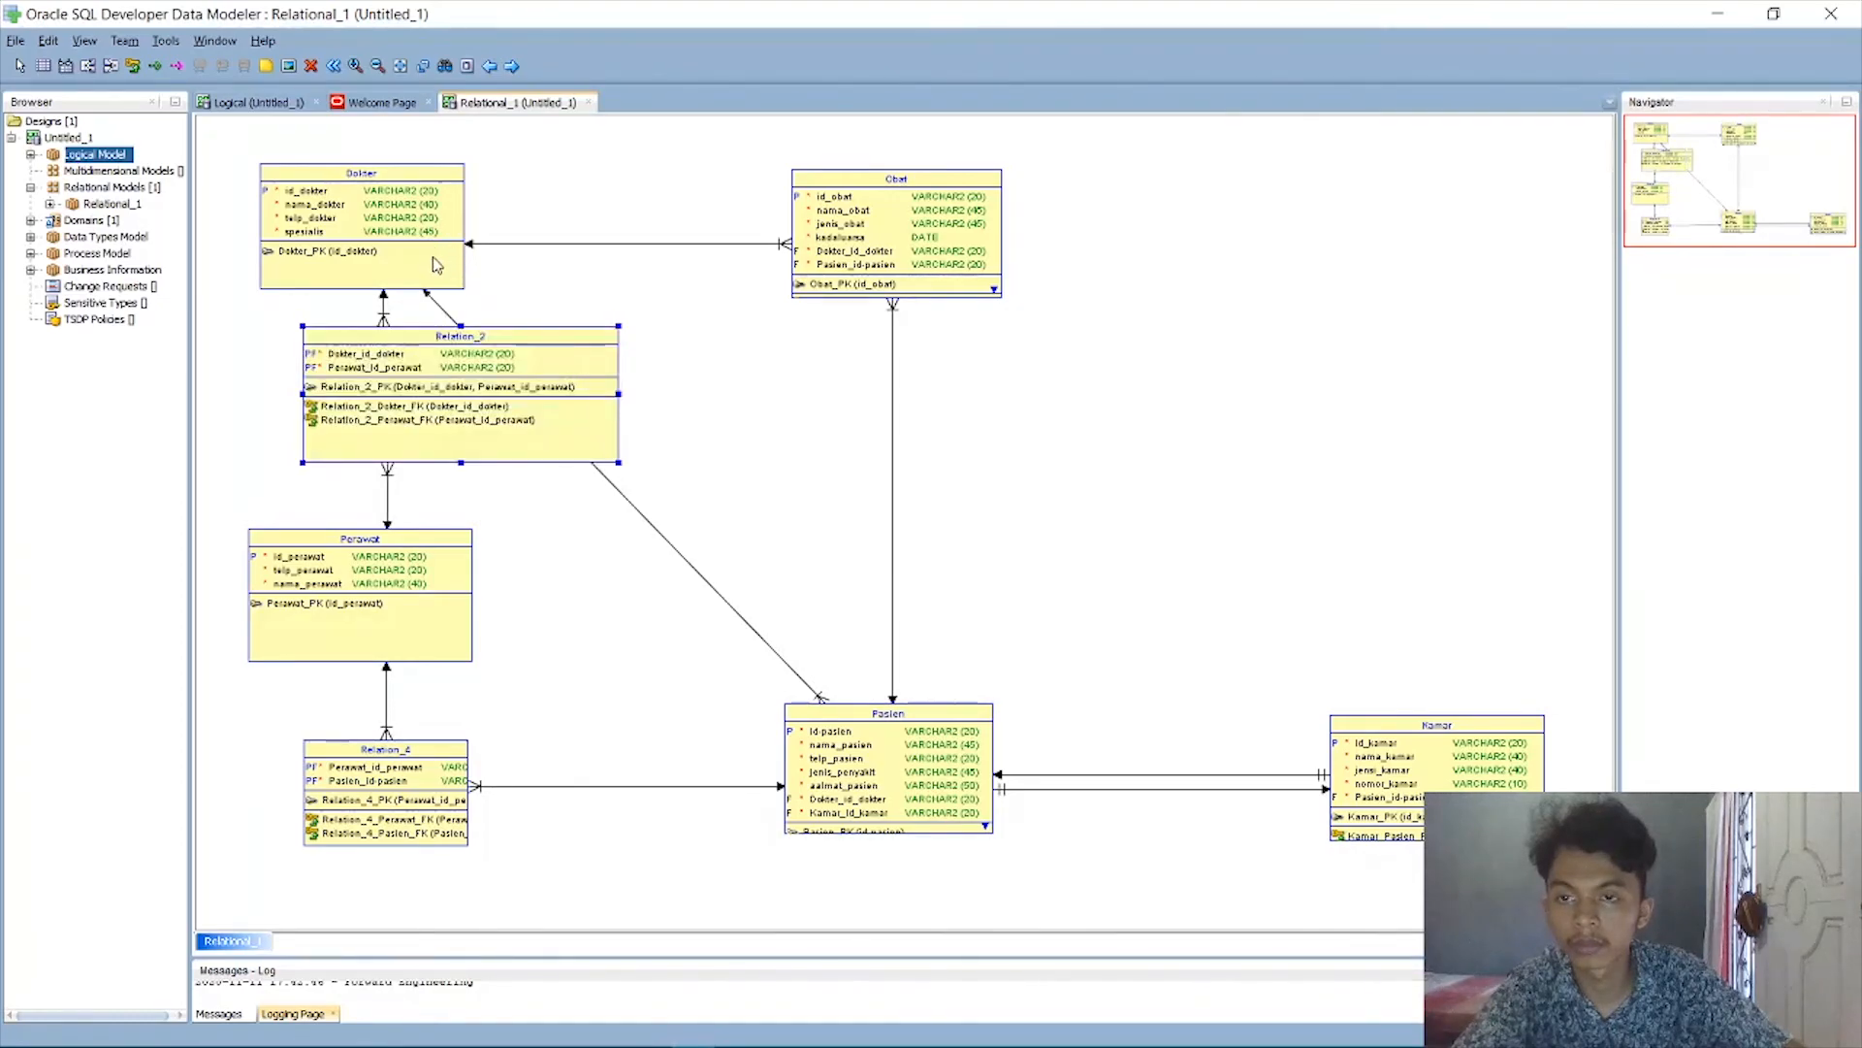
pyautogui.moveTo(551, 339); pyautogui.dragTo(494, 352)
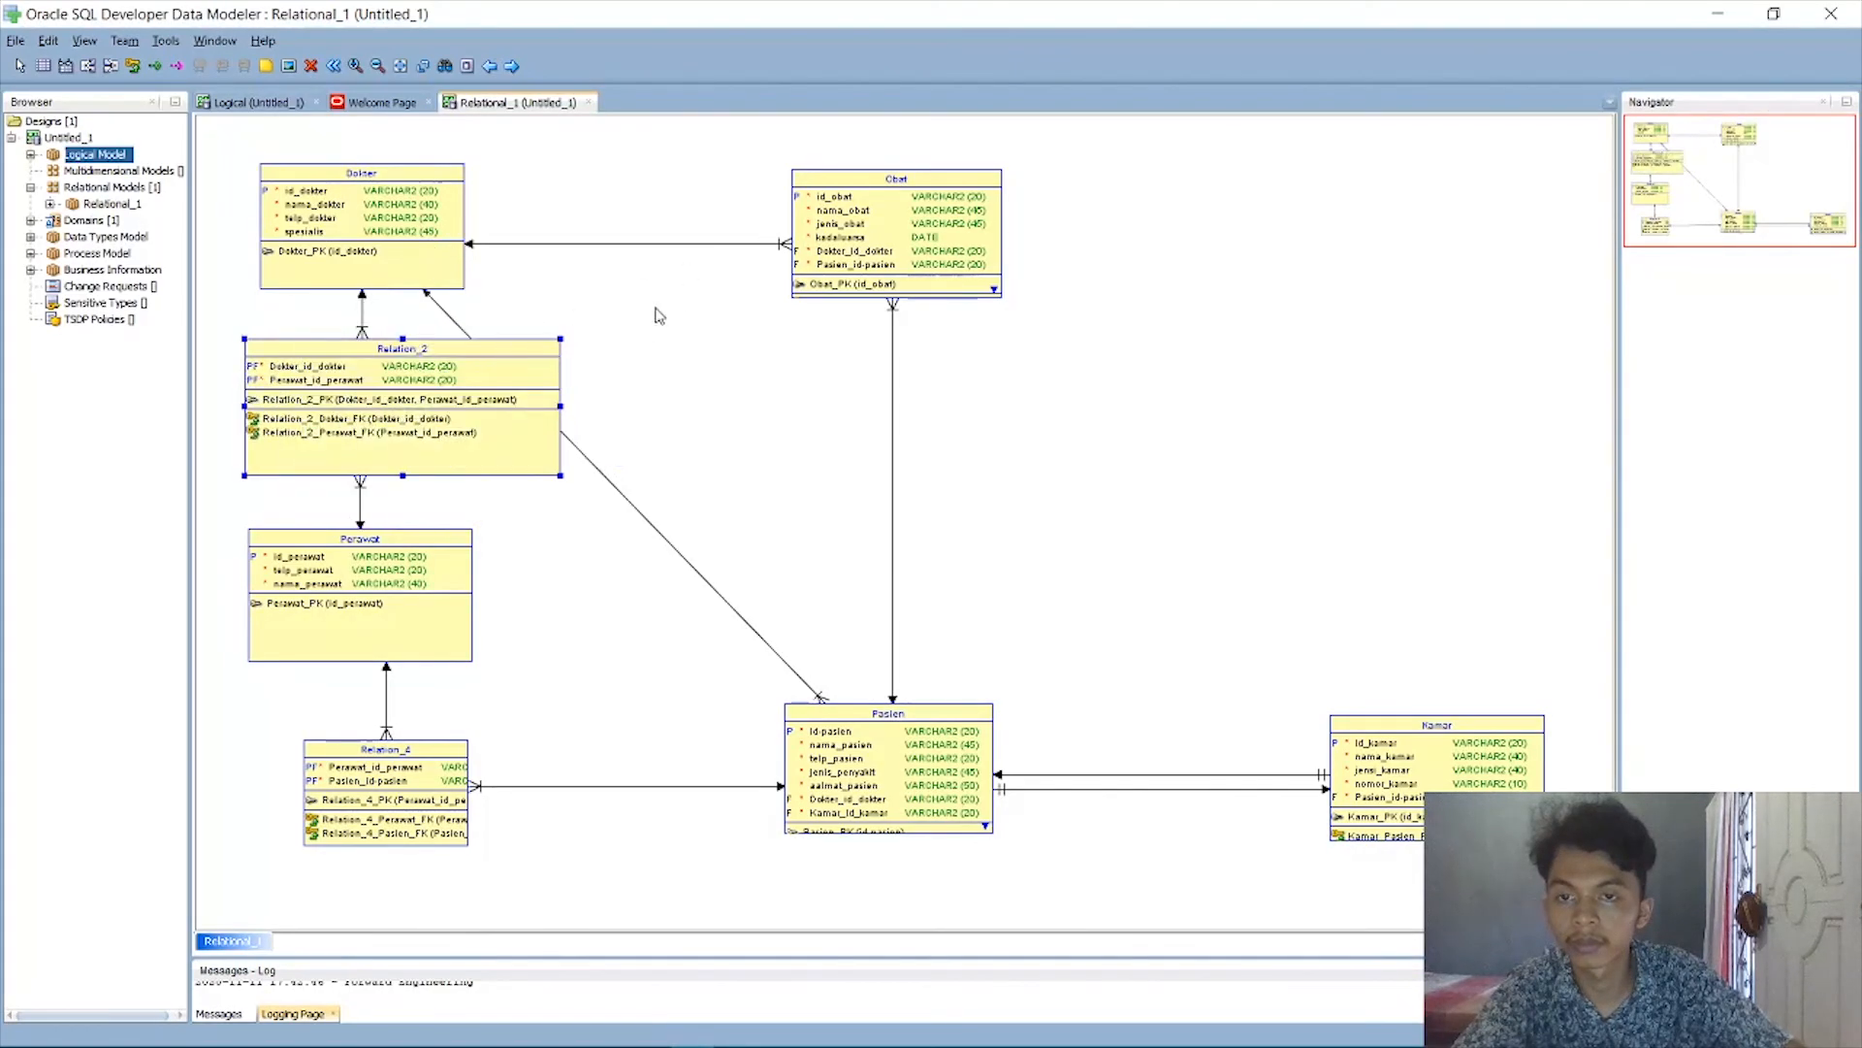
pyautogui.moveTo(451, 550); pyautogui.dragTo(508, 579)
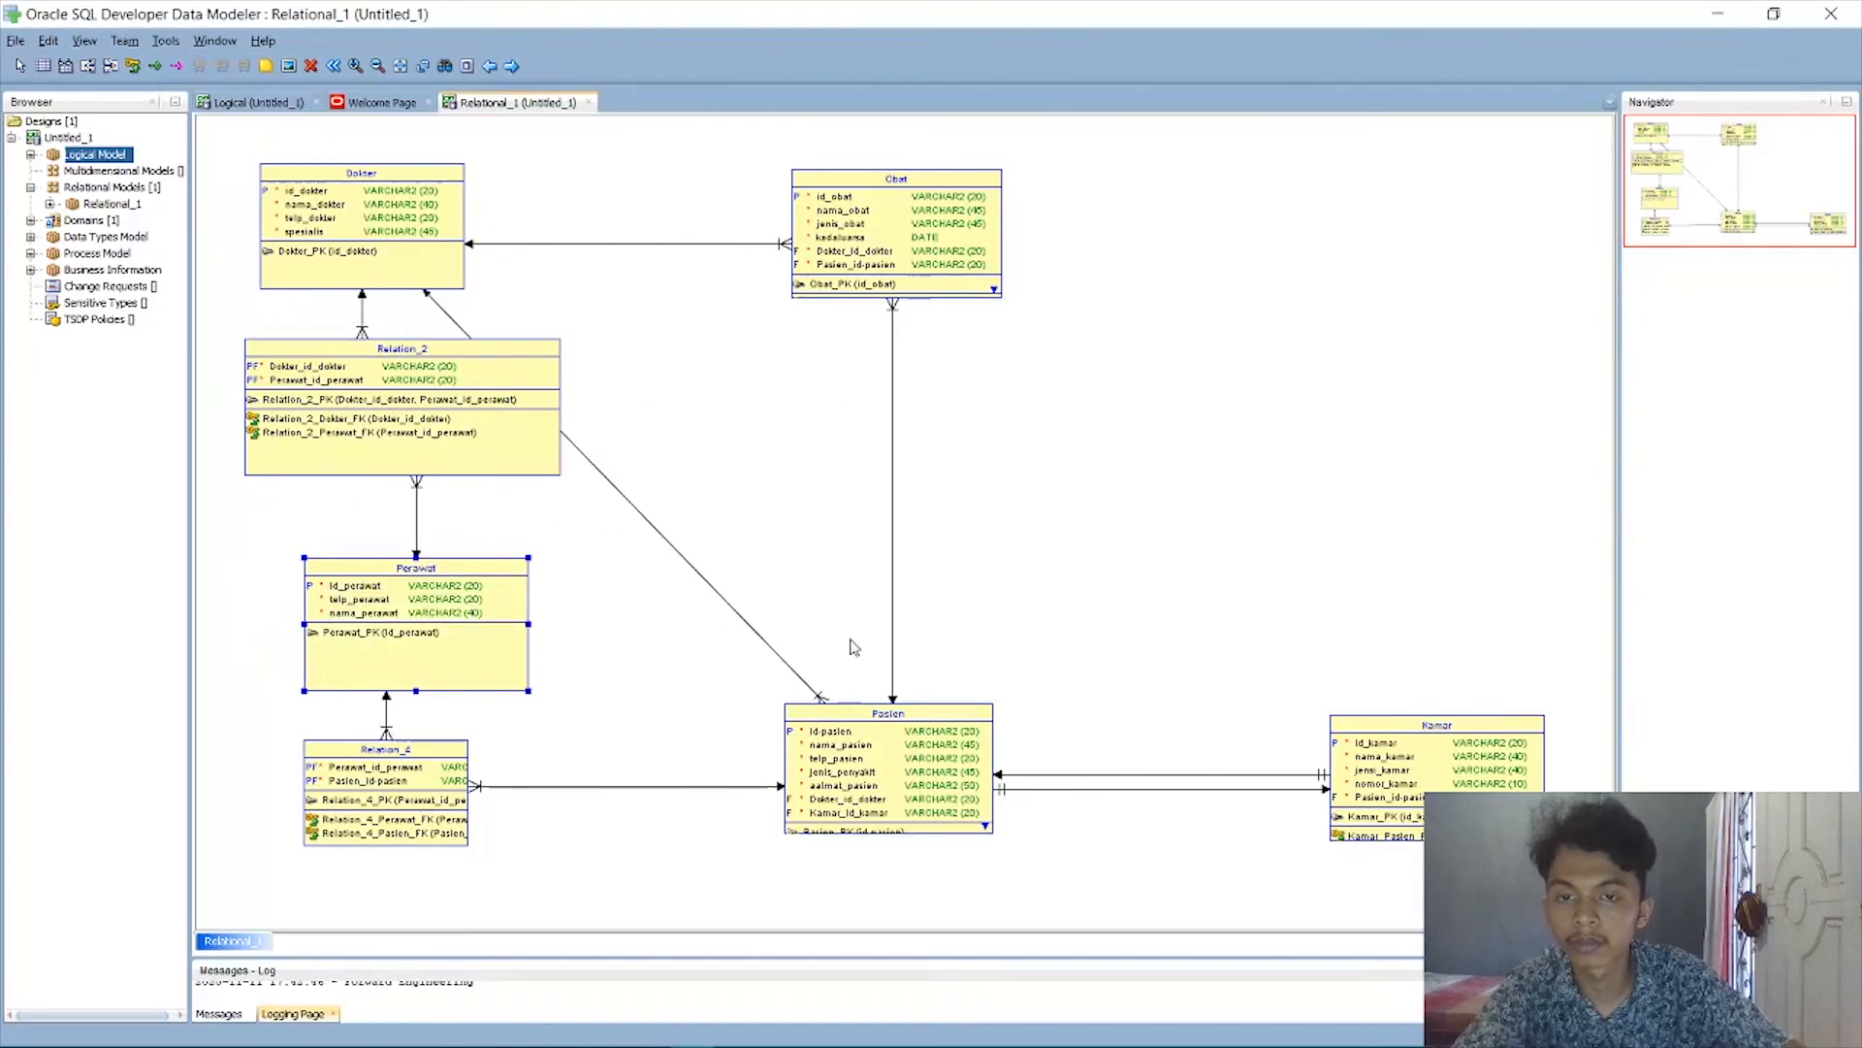
pyautogui.moveTo(875, 710); pyautogui.dragTo(984, 637)
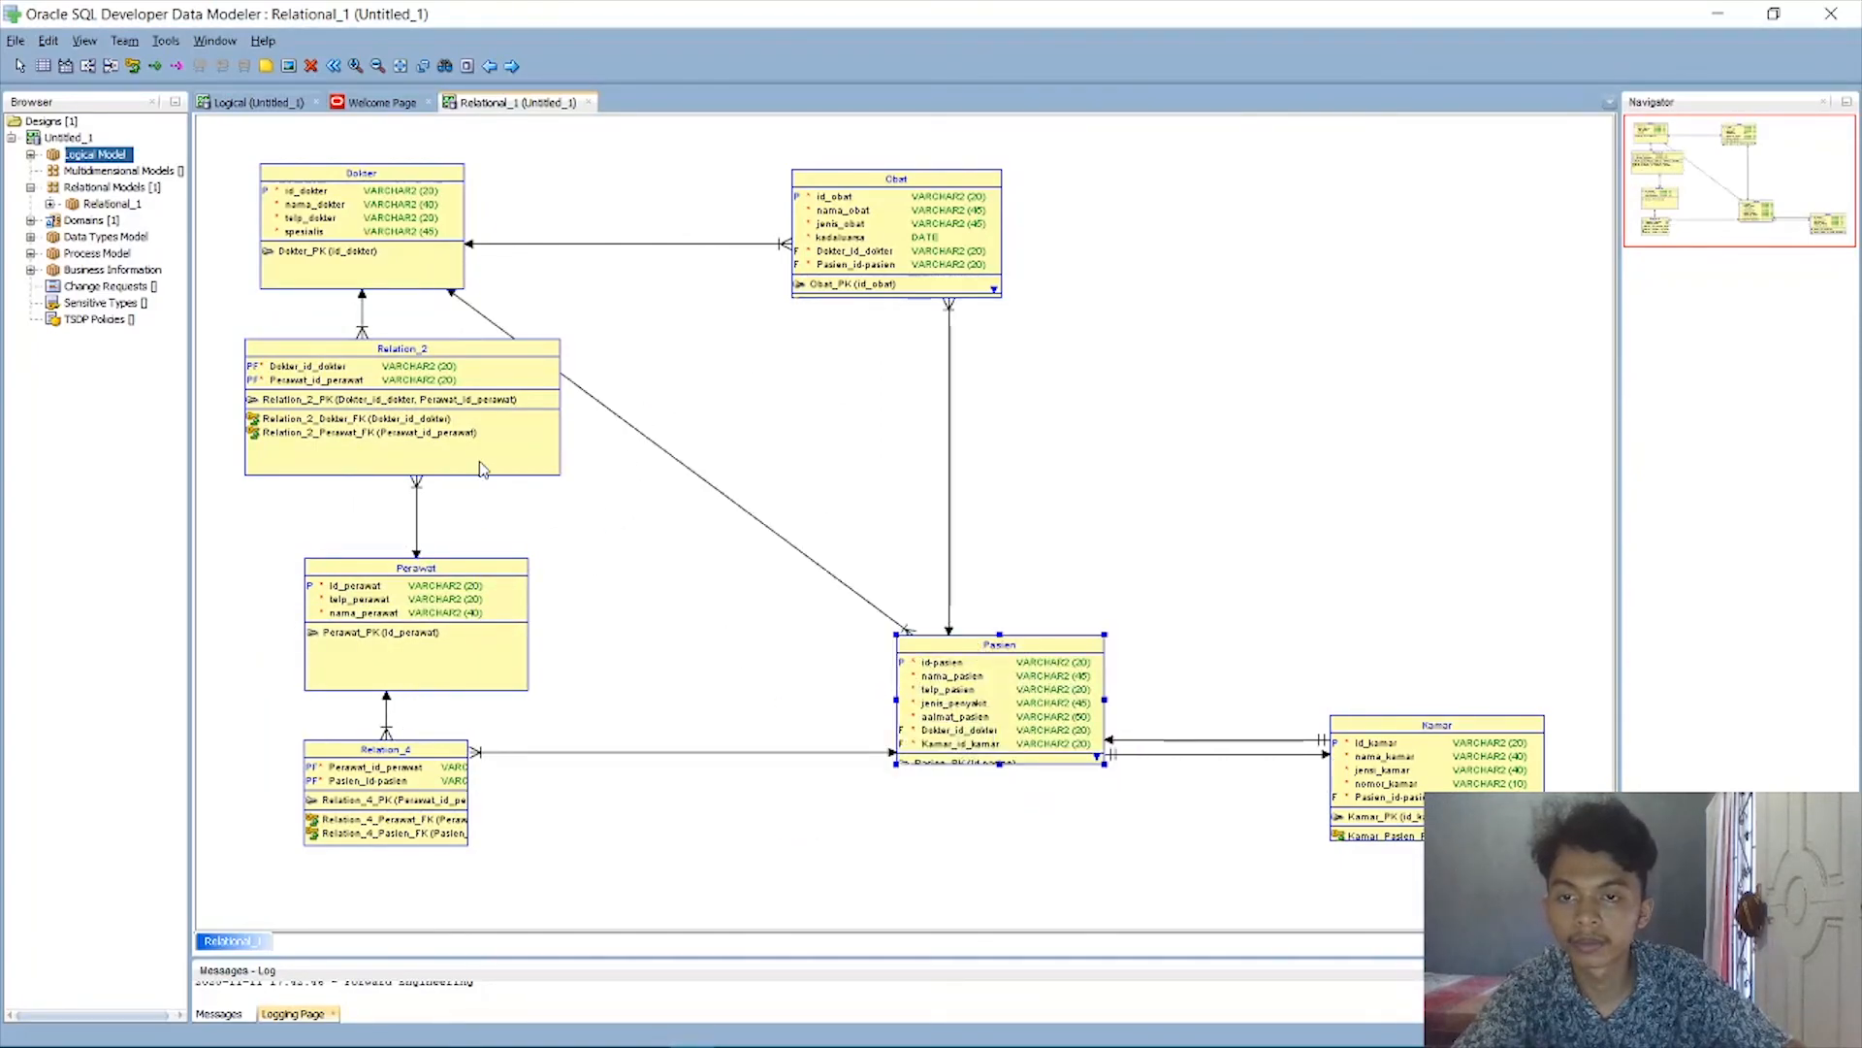
# Enlarge the Relation_4, Pasien, Kamar and Obat tables so each box fits all its columns, keys and indexes.
pyautogui.click(454, 752)
pyautogui.moveTo(470, 847); pyautogui.dragTo(633, 881)
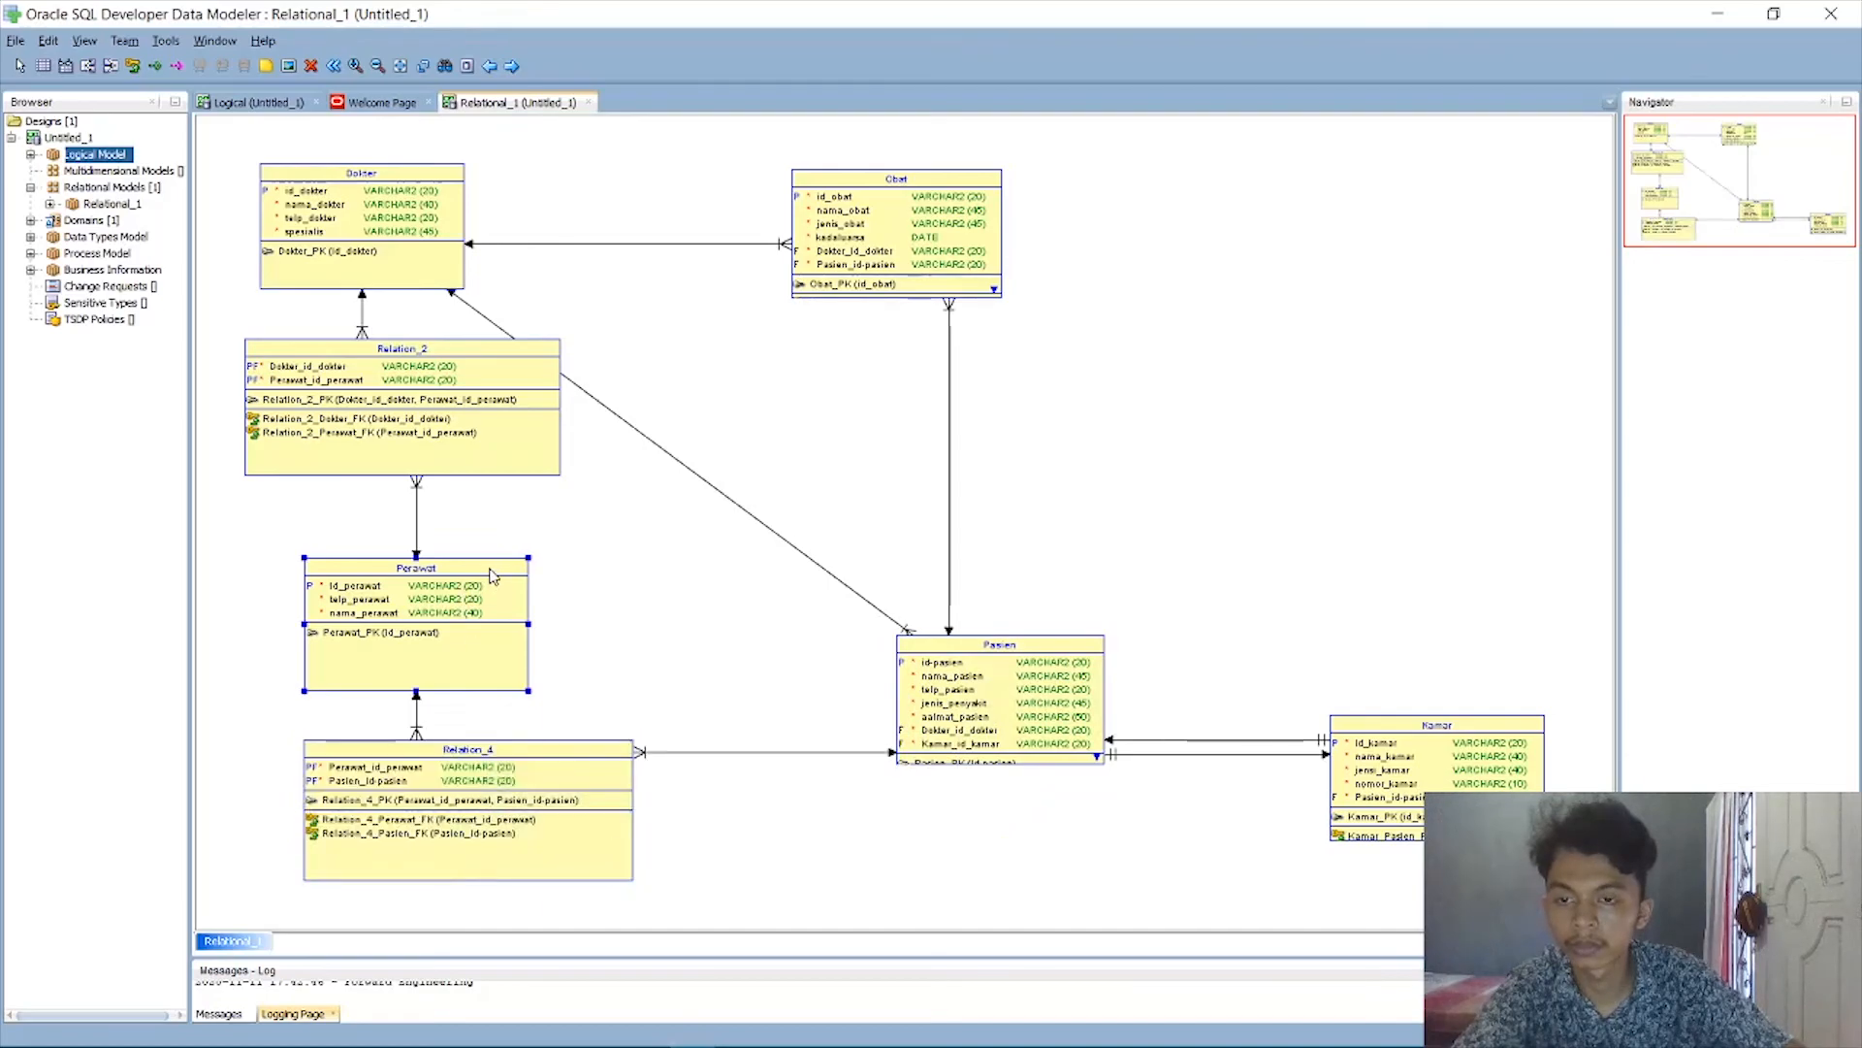
pyautogui.click(1102, 667)
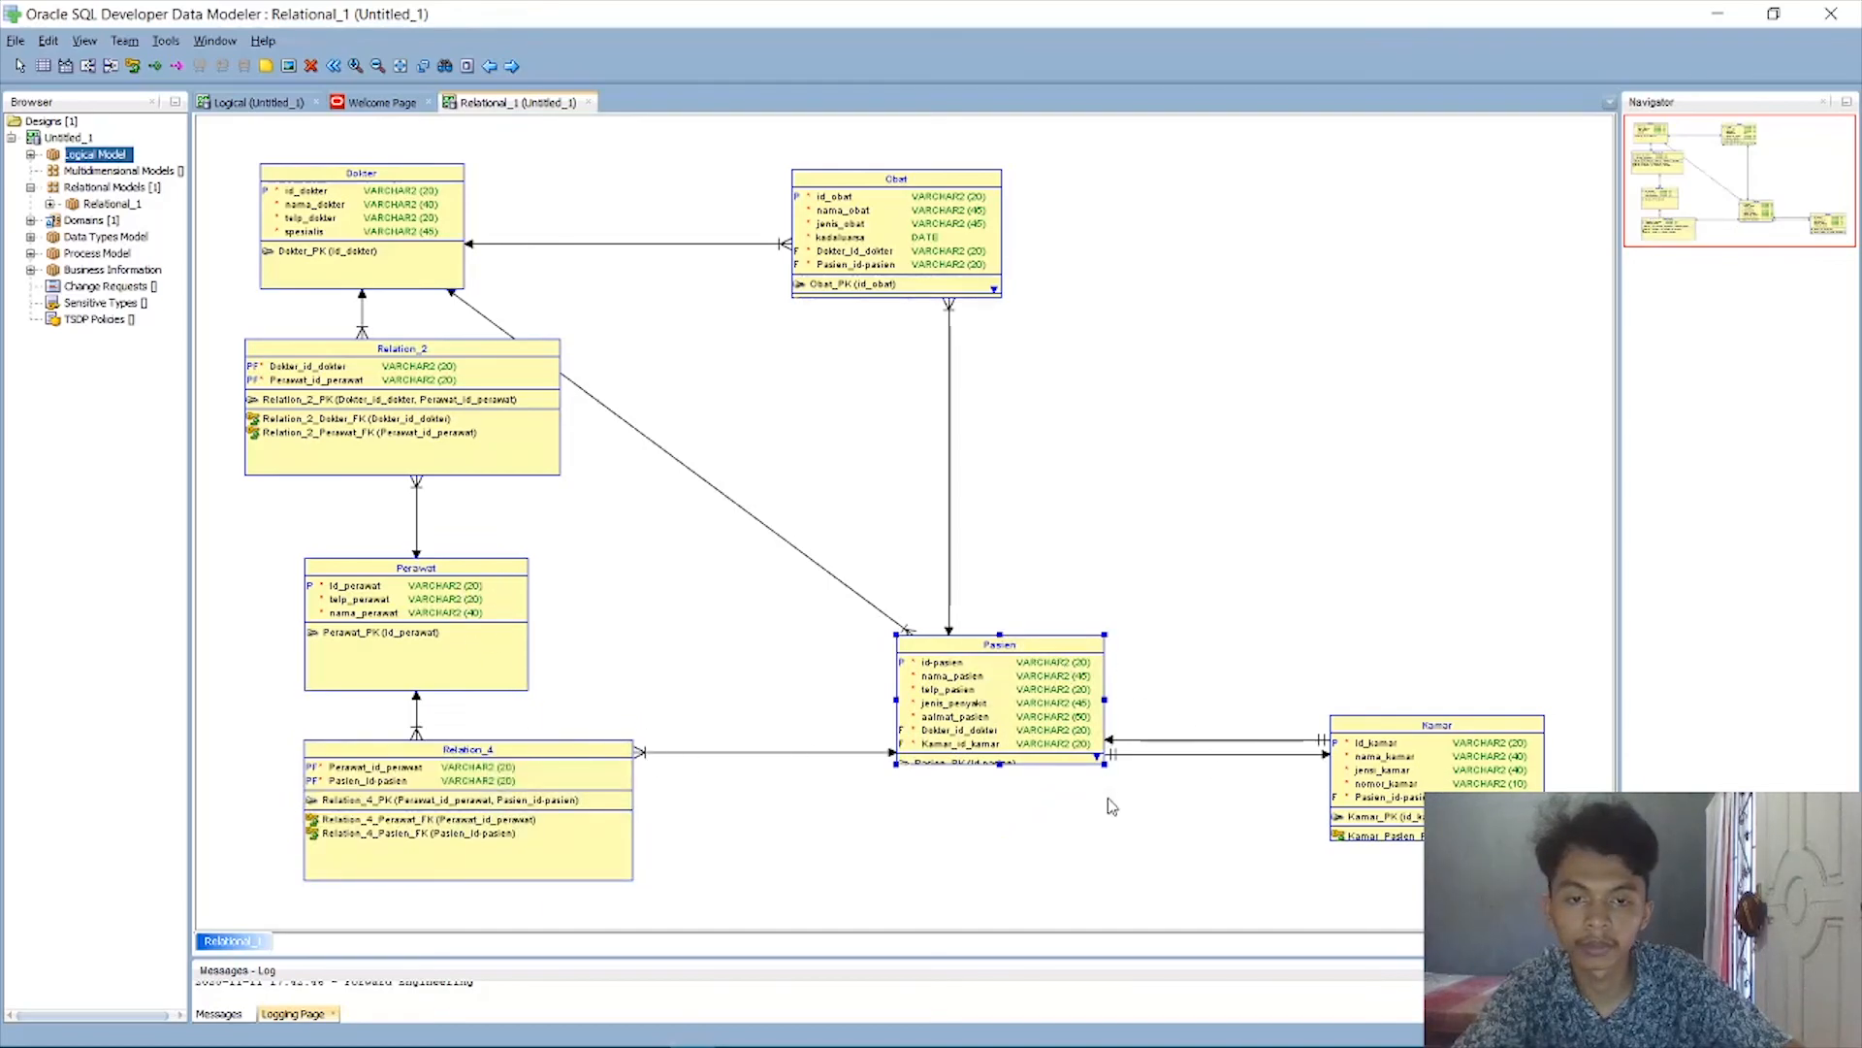
pyautogui.moveTo(1104, 763); pyautogui.dragTo(1169, 824)
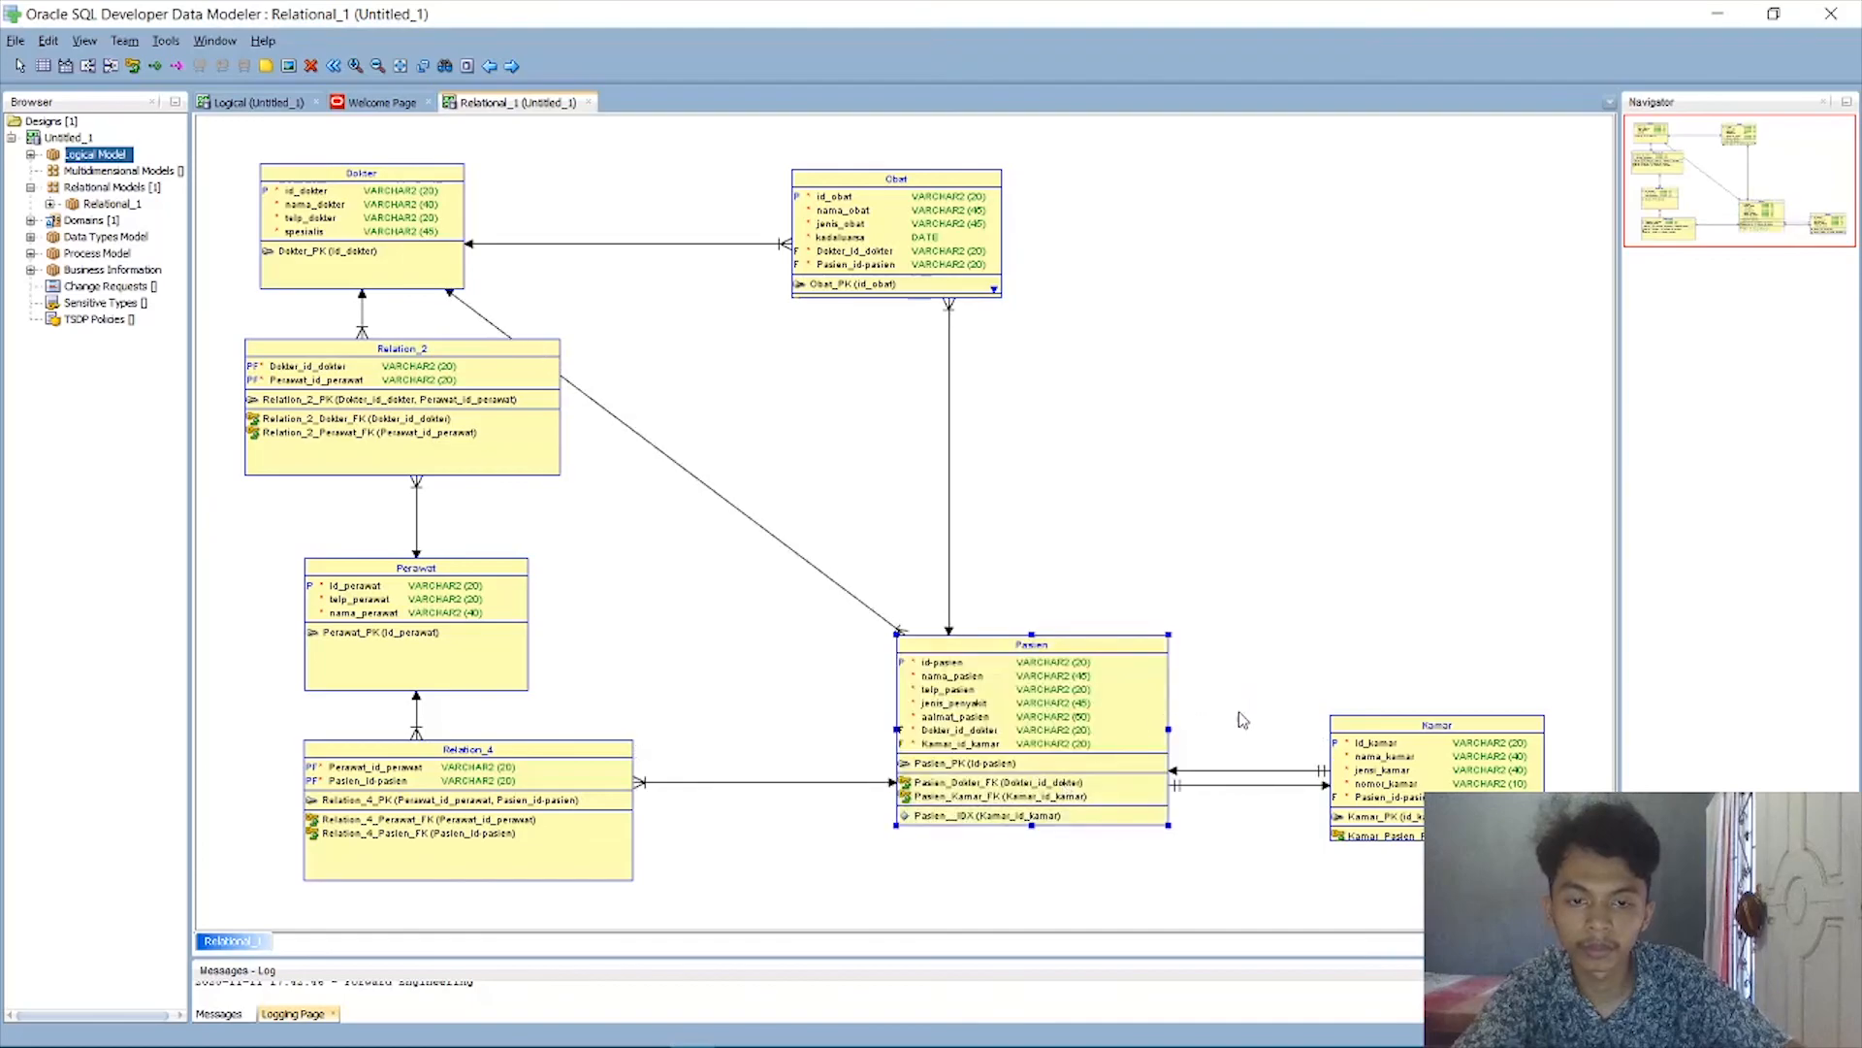
pyautogui.moveTo(1327, 713); pyautogui.dragTo(1256, 624)
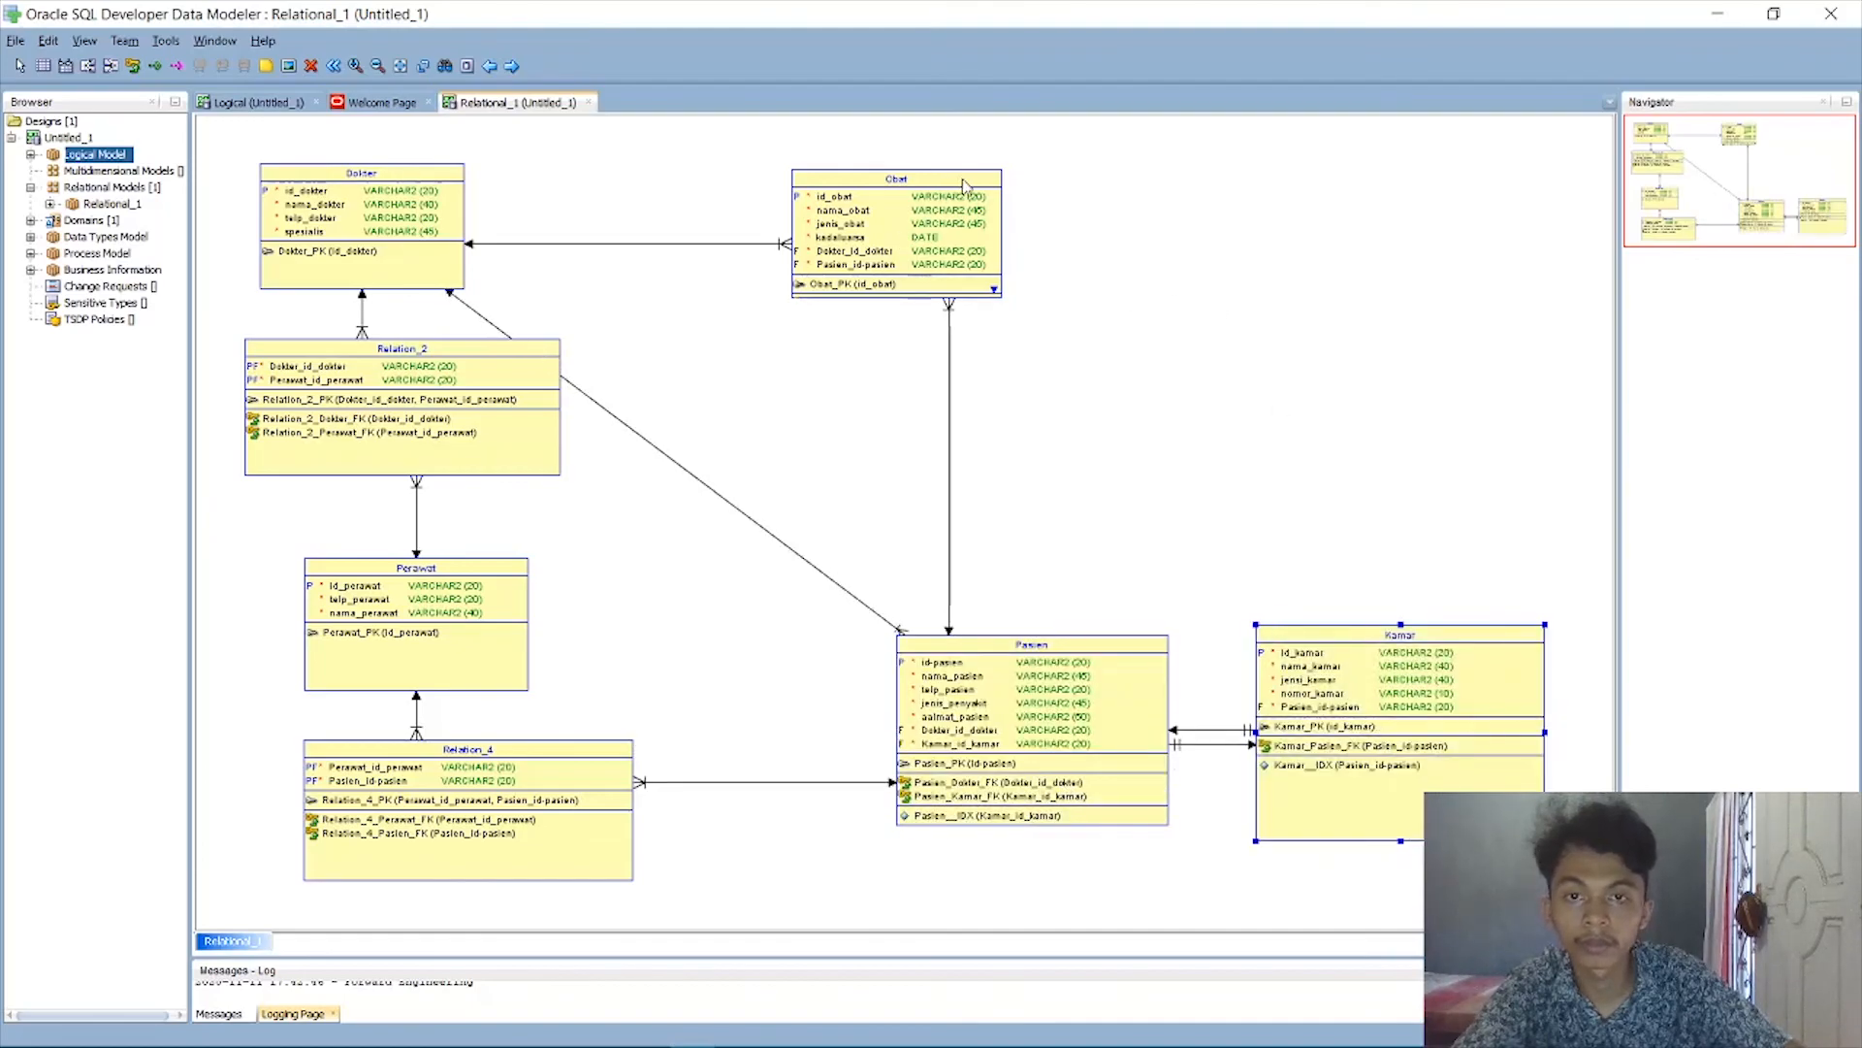
pyautogui.moveTo(1002, 298); pyautogui.dragTo(1078, 347)
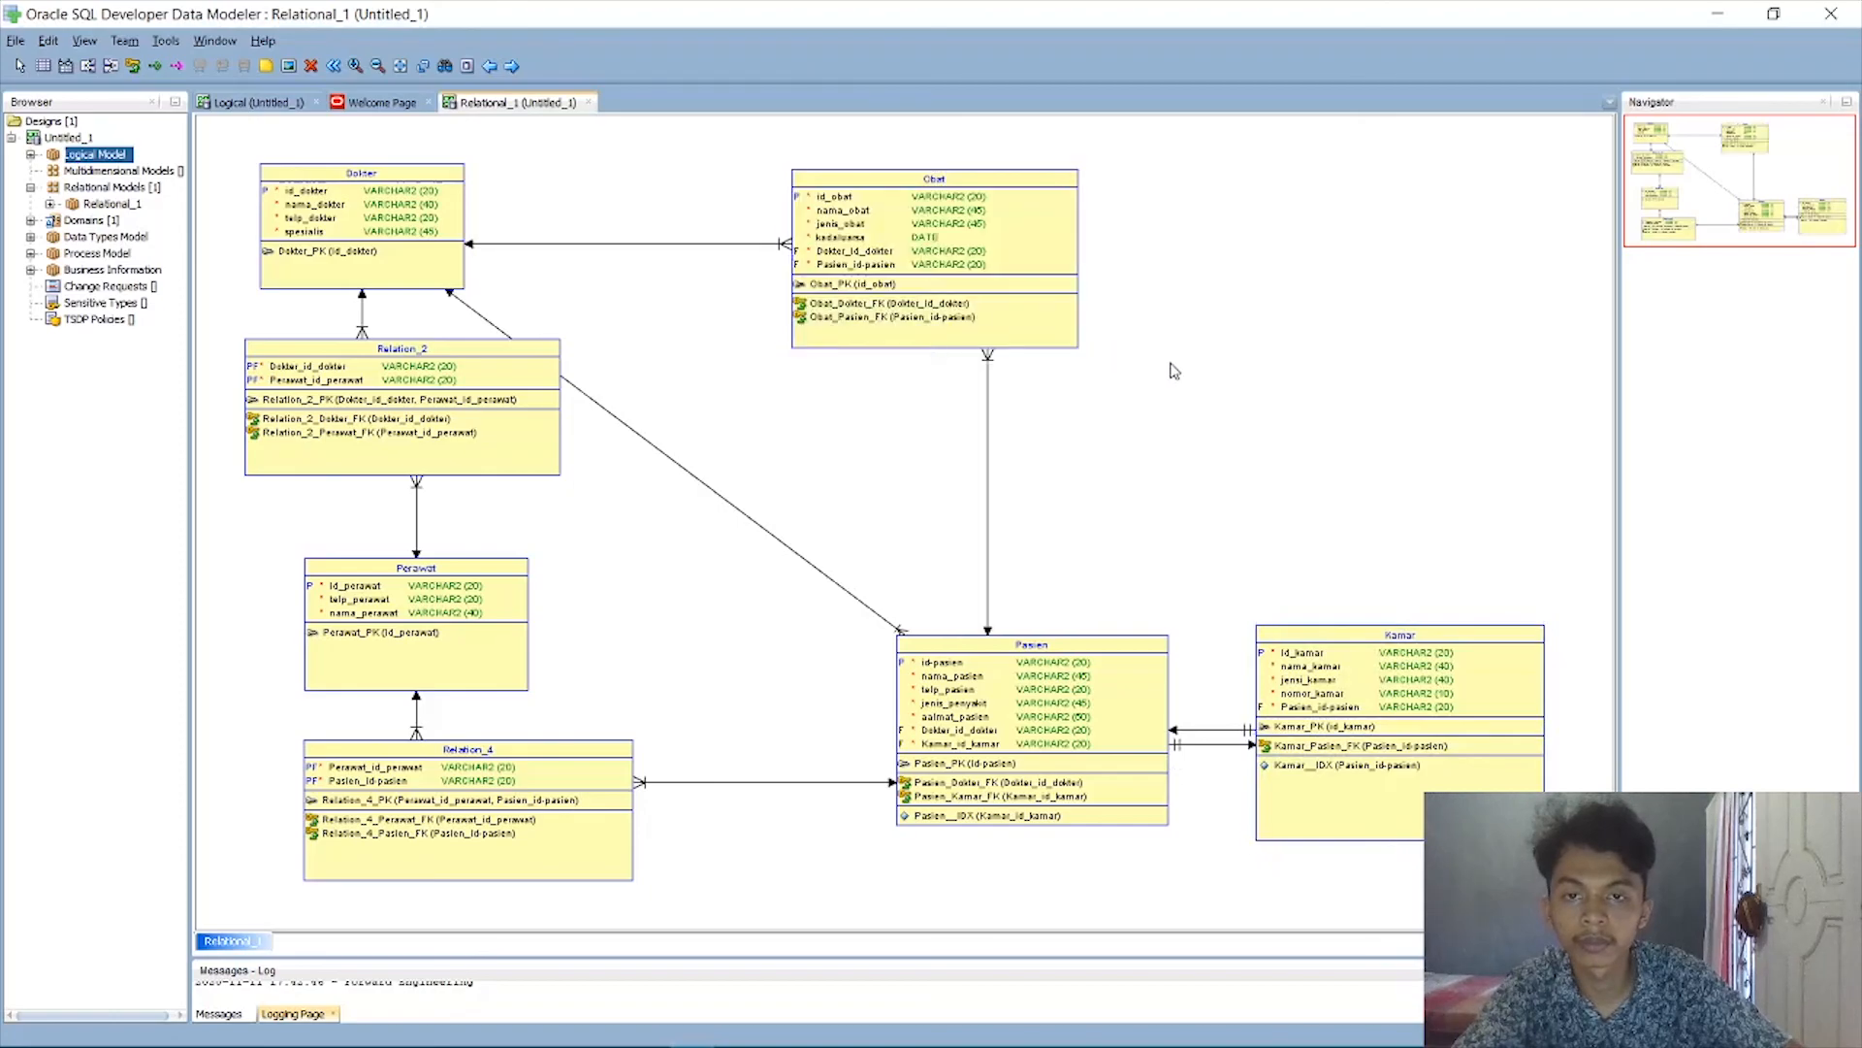